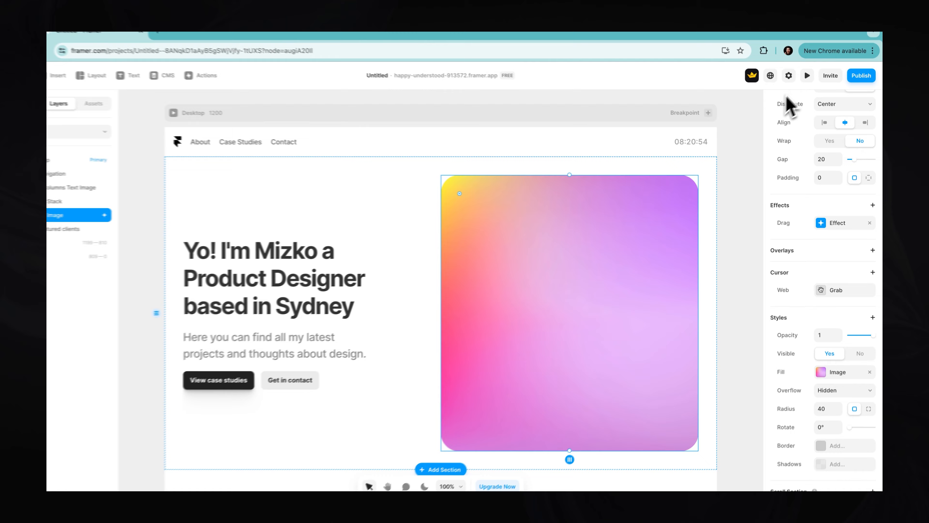
Test the drag effect by moving the gradient hero image around the previewed page.
drag(641, 208, 408, 234)
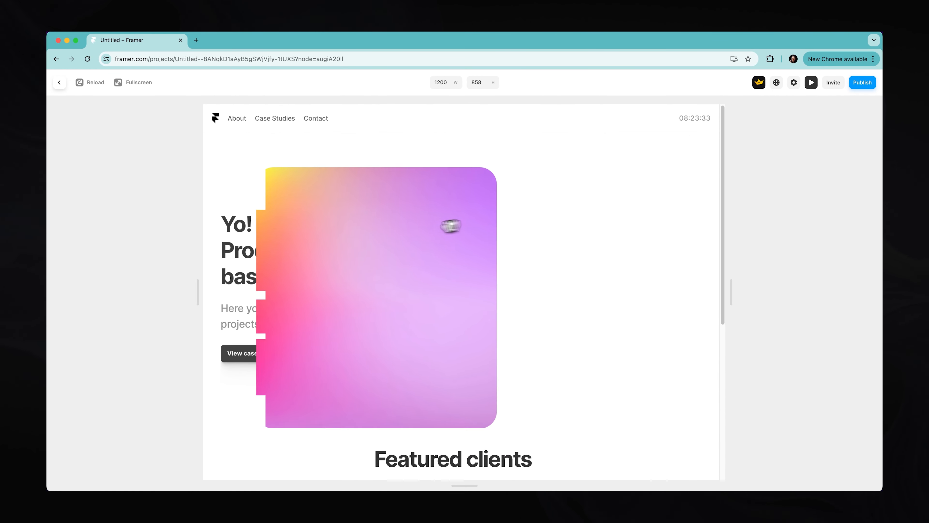
drag(604, 276, 405, 173)
drag(583, 175, 444, 338)
drag(559, 187, 564, 421)
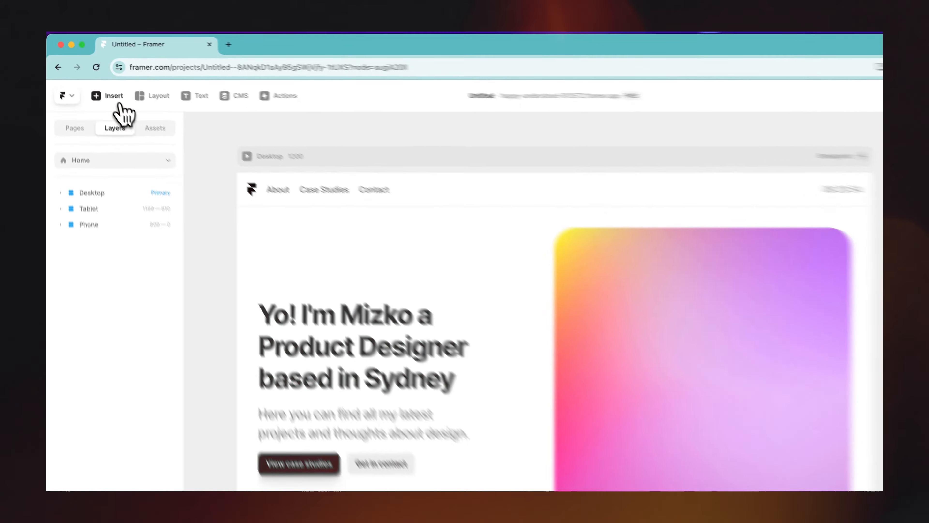
Insert a Countdown component above the heading in the desktop hero's Content stack and preview the page.
click(118, 95)
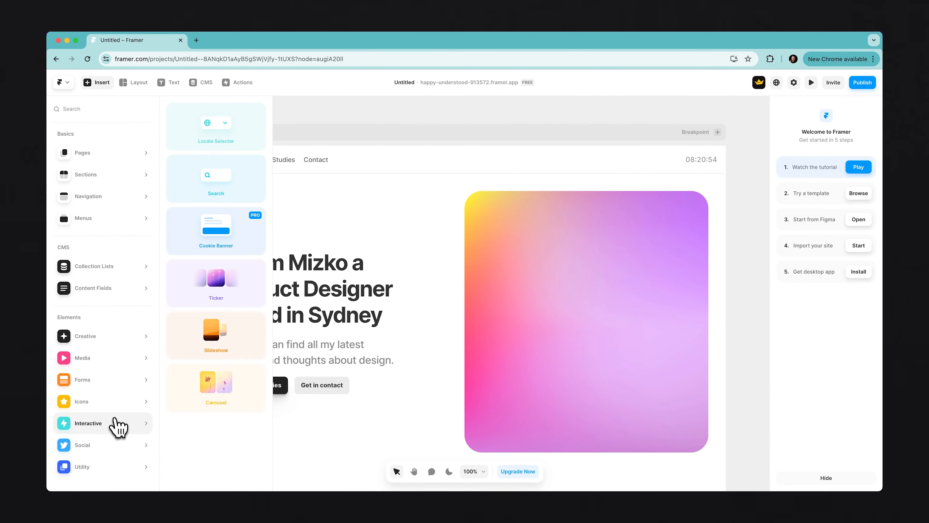
mouse_move(123, 343)
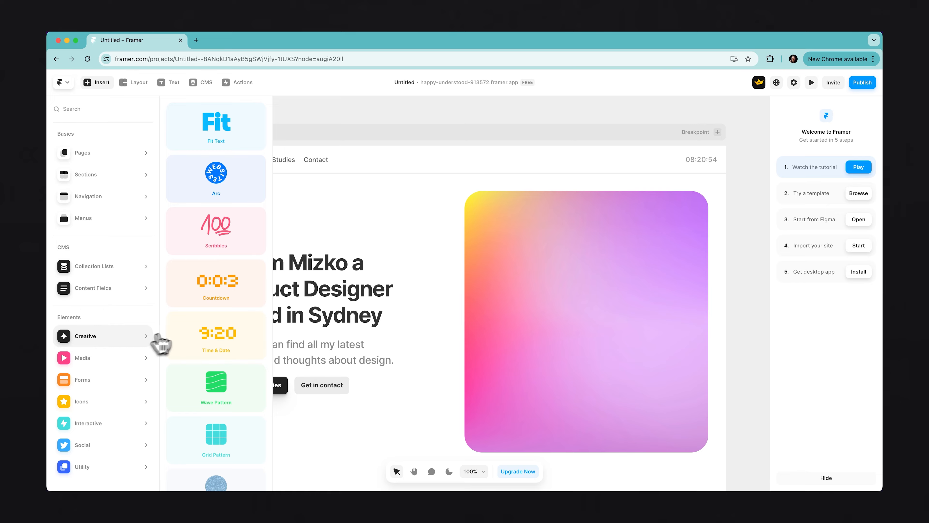
drag(245, 312, 304, 253)
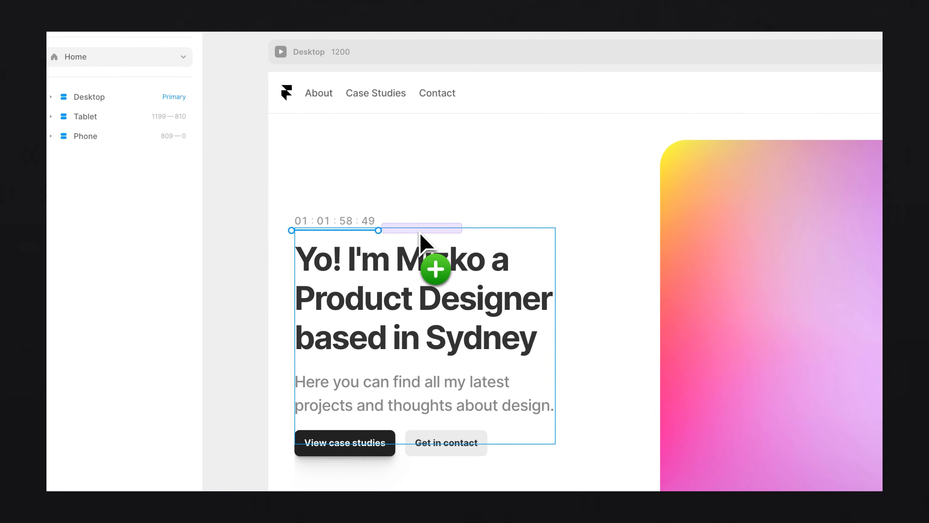
drag(421, 235, 421, 236)
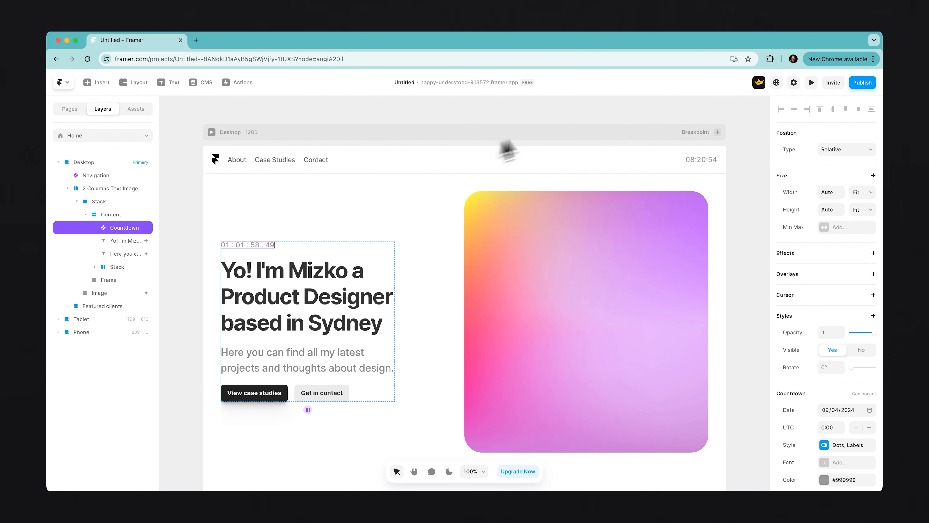
click(812, 82)
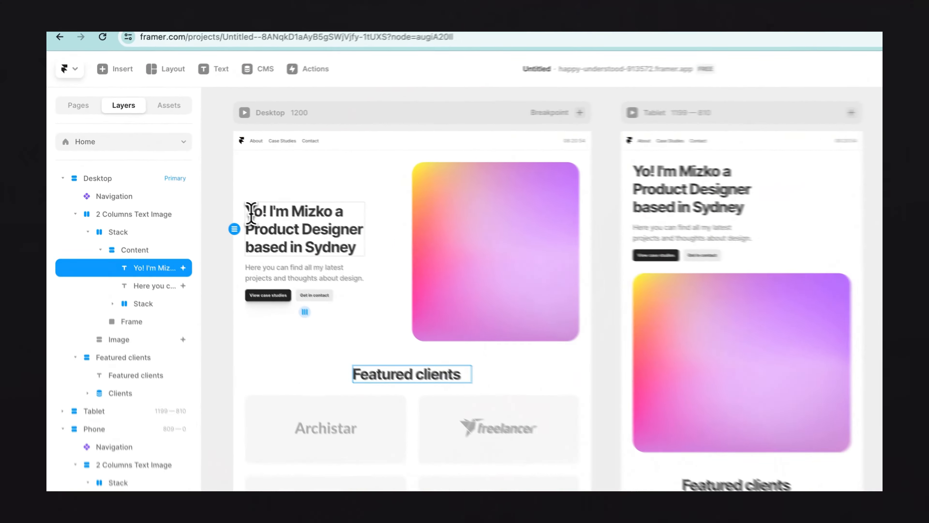
text(Hello)
key(BackSpace)
key(BackSpace)
key(BackSpace)
key(BackSpace)
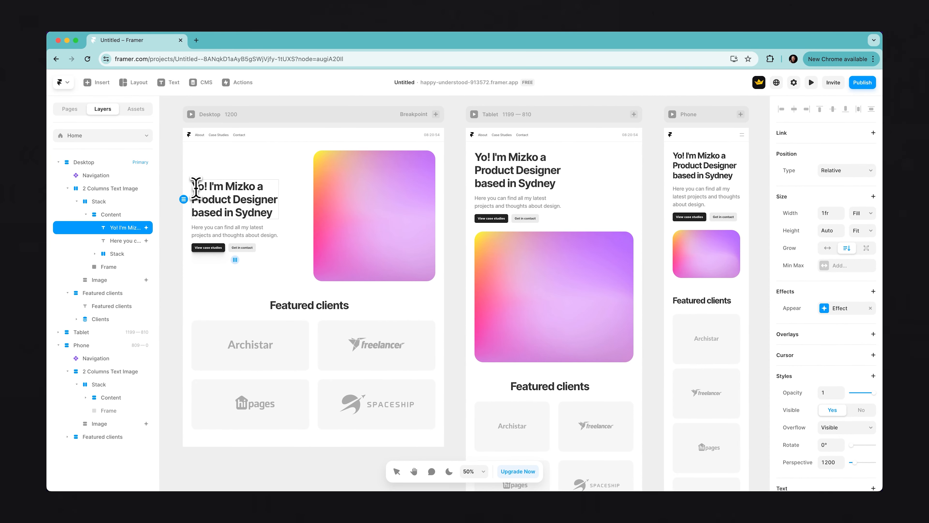
Replace the whole hero heading text in the desktop layout with "Hell".
key(ctrl+a)
key(BackSpace)
text(Hell)
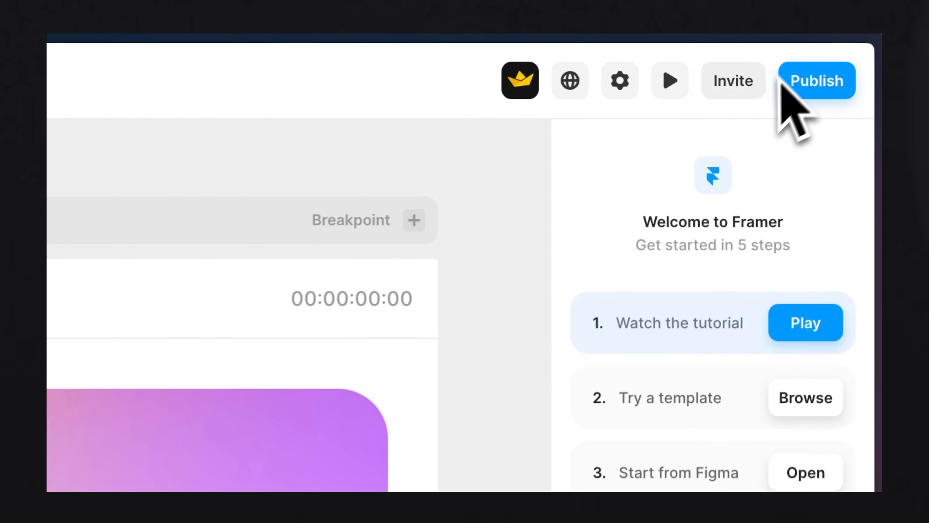
Look over the Framer website's homepage, including its editor showcase.
mouse_move(861, 35)
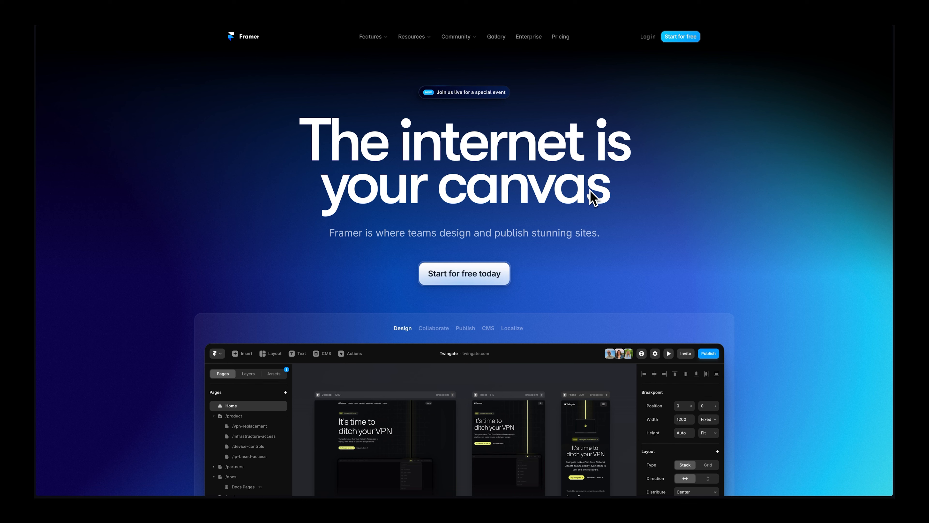
mouse_move(453, 41)
scroll(572, 112, down, 5)
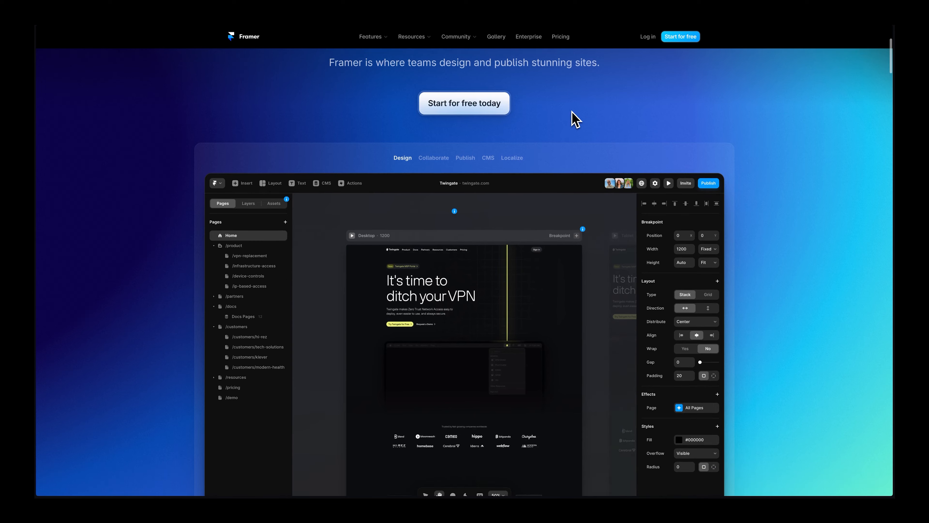
scroll(572, 112, up, 5)
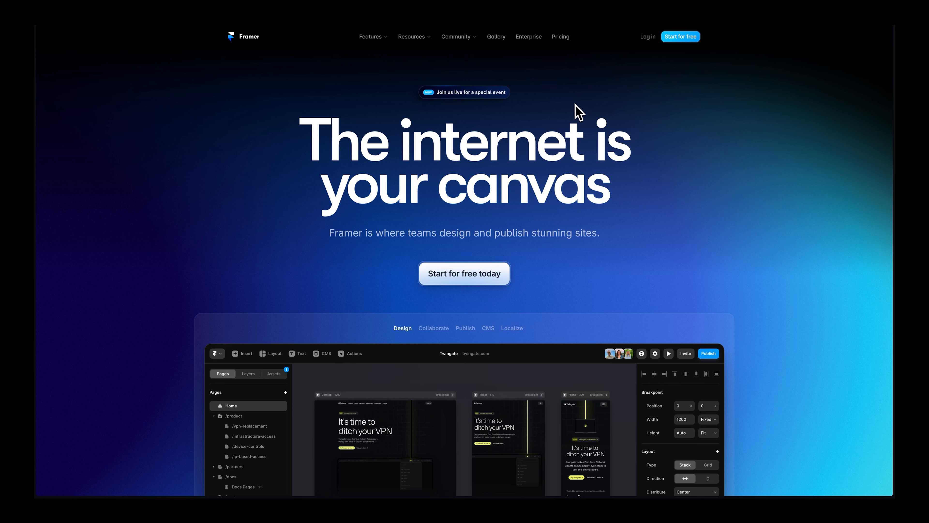
Open the Templates page and browse its featured templates, categories and free resources.
mouse_move(418, 39)
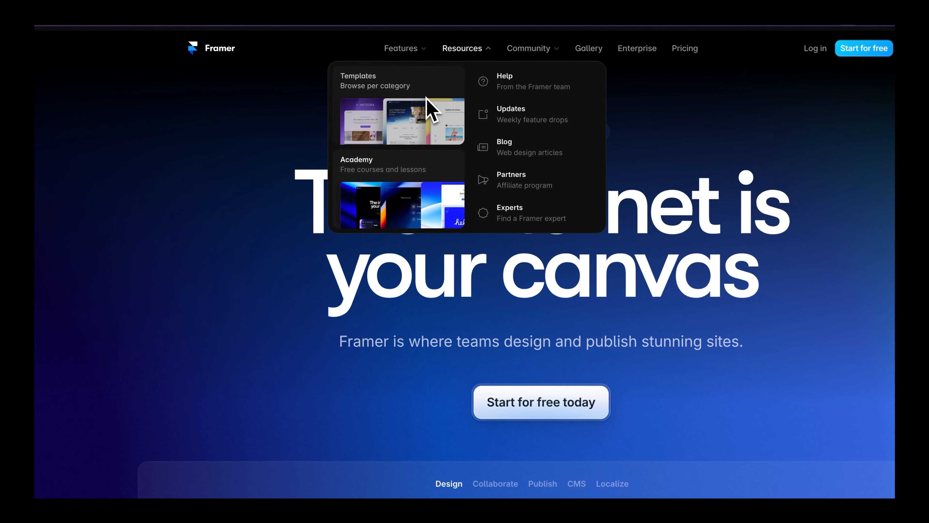
click(390, 76)
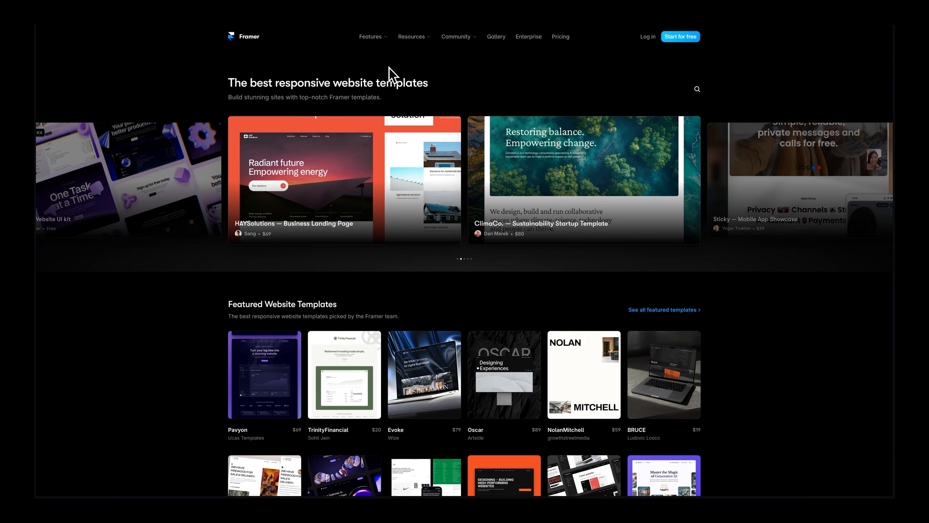
scroll(389, 75, down, 3)
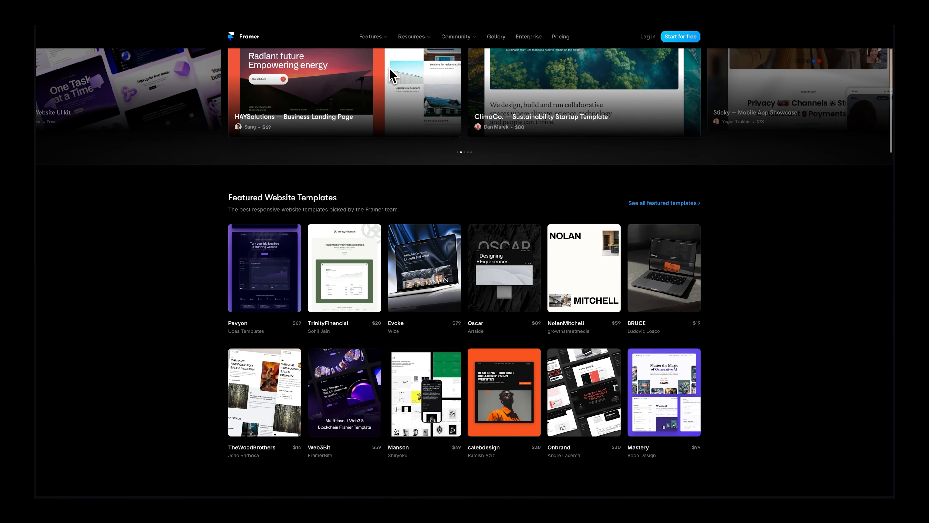
scroll(390, 70, down, 2)
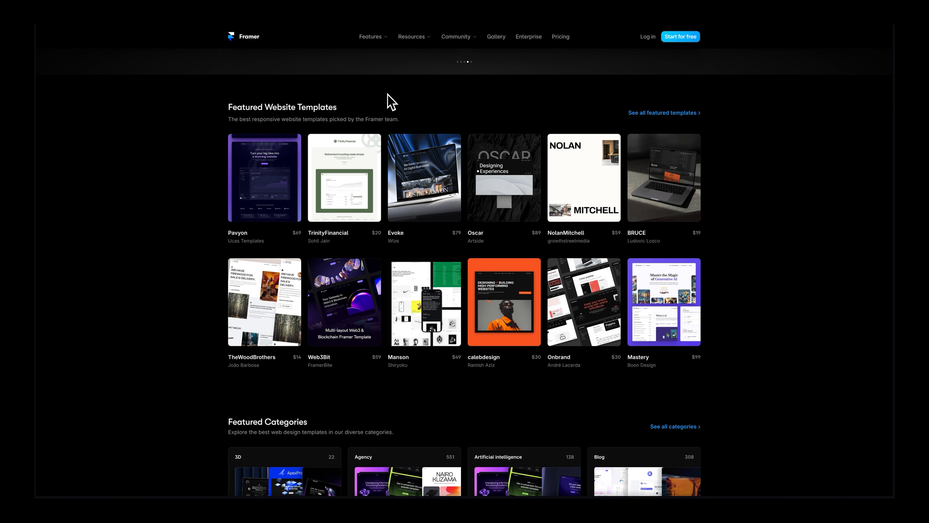
scroll(389, 94, down, 1)
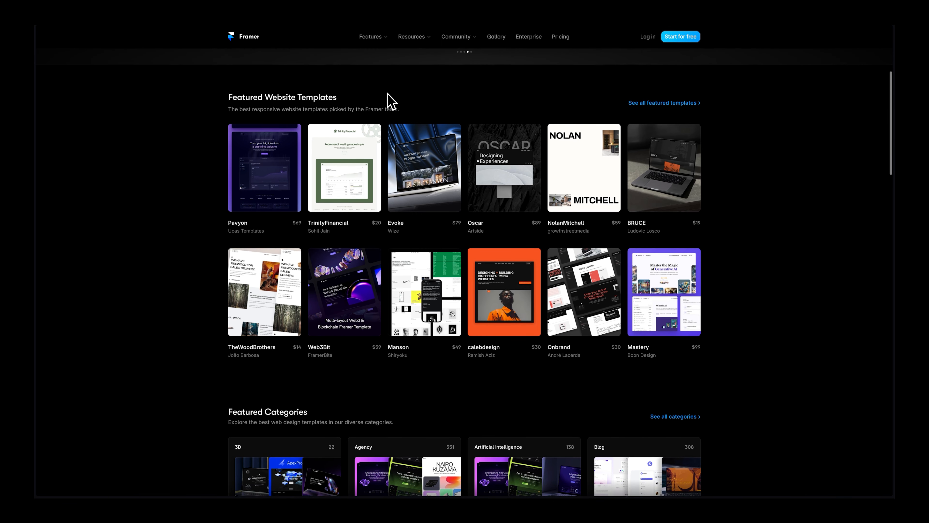
scroll(392, 102, down, 1)
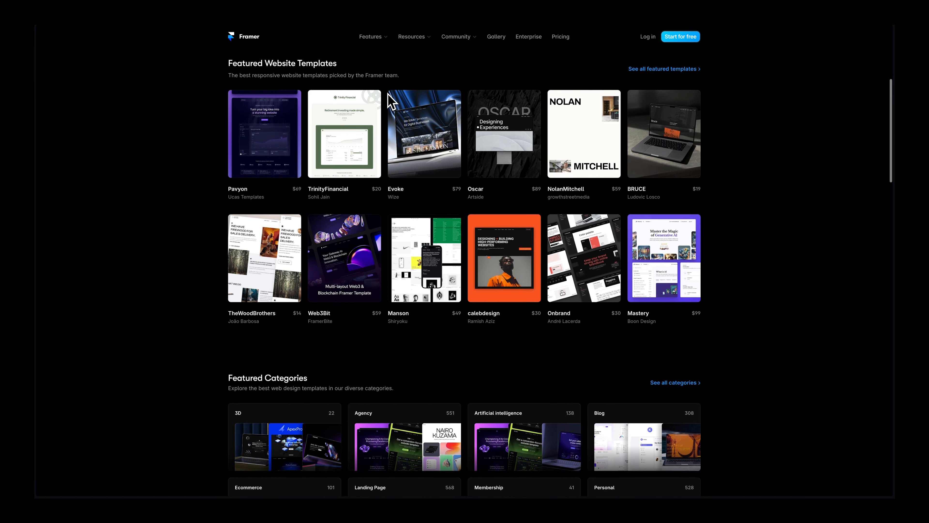
scroll(391, 99, down, 2)
scroll(403, 213, down, 3)
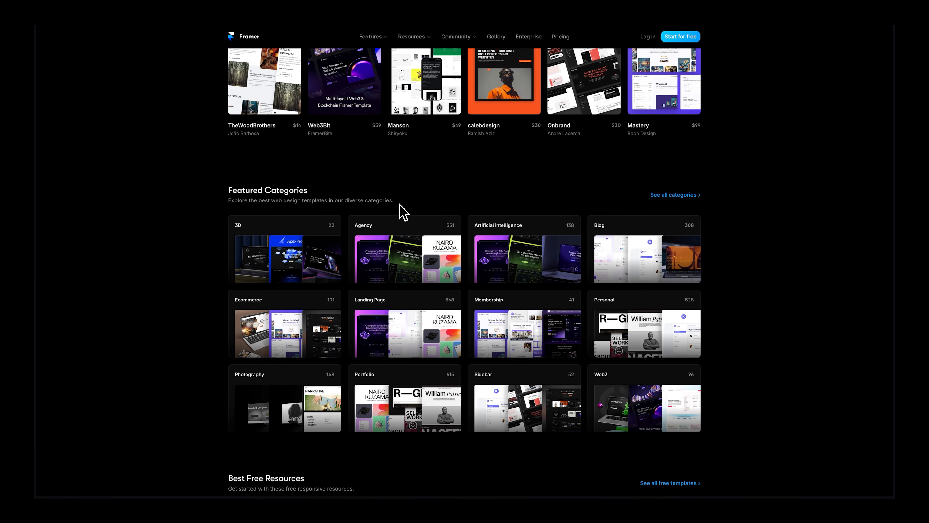
scroll(402, 213, down, 4)
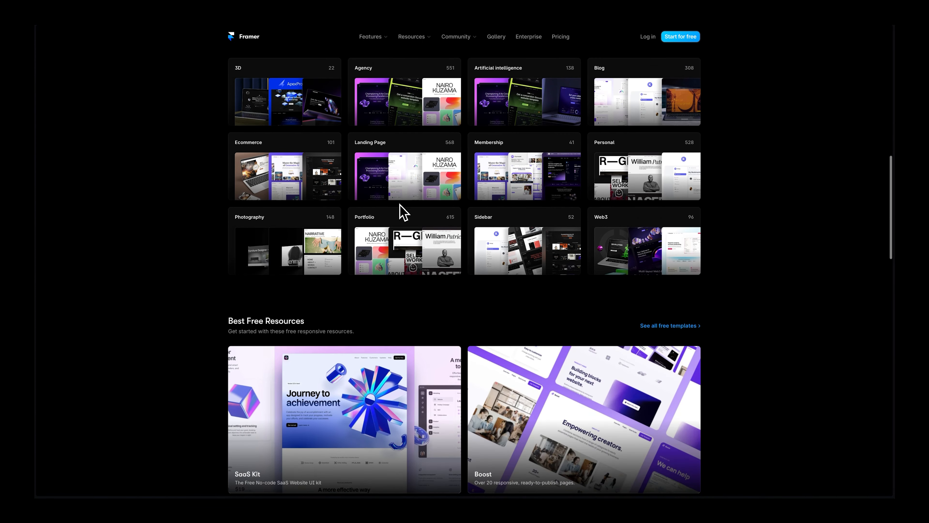
scroll(403, 212, up, 7)
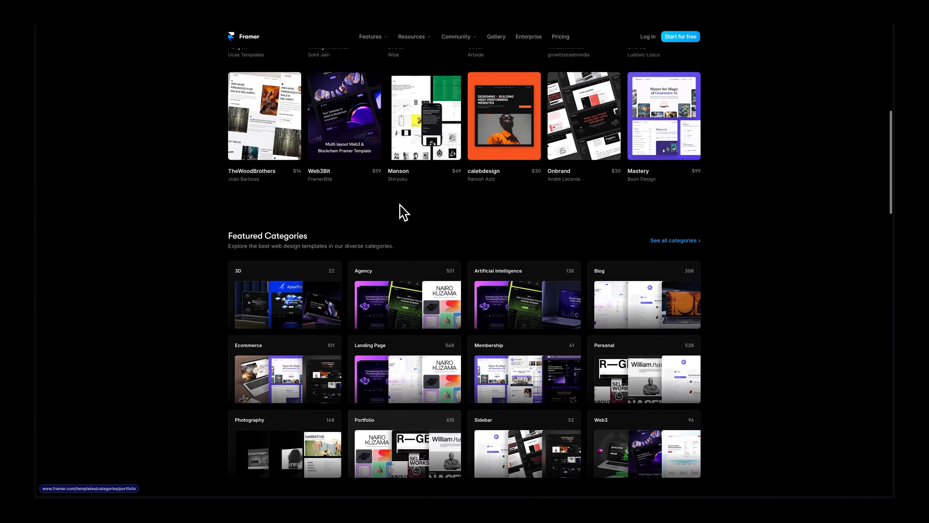
scroll(404, 212, up, 8)
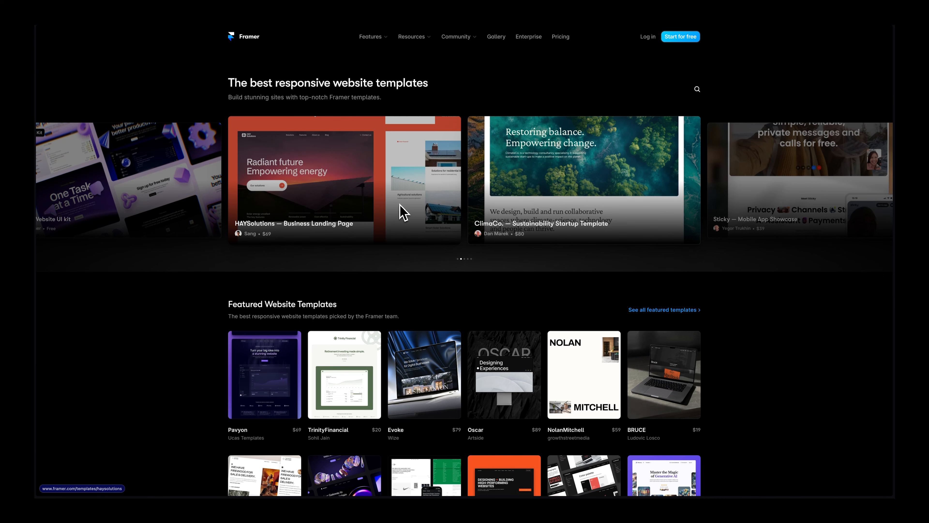
Open the Academy page and look through its topics and lessons.
mouse_move(413, 37)
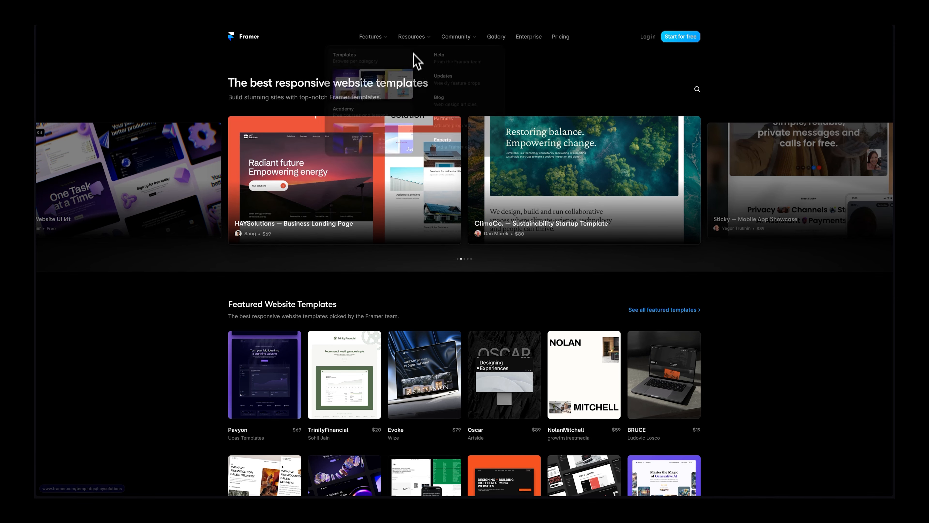
click(424, 181)
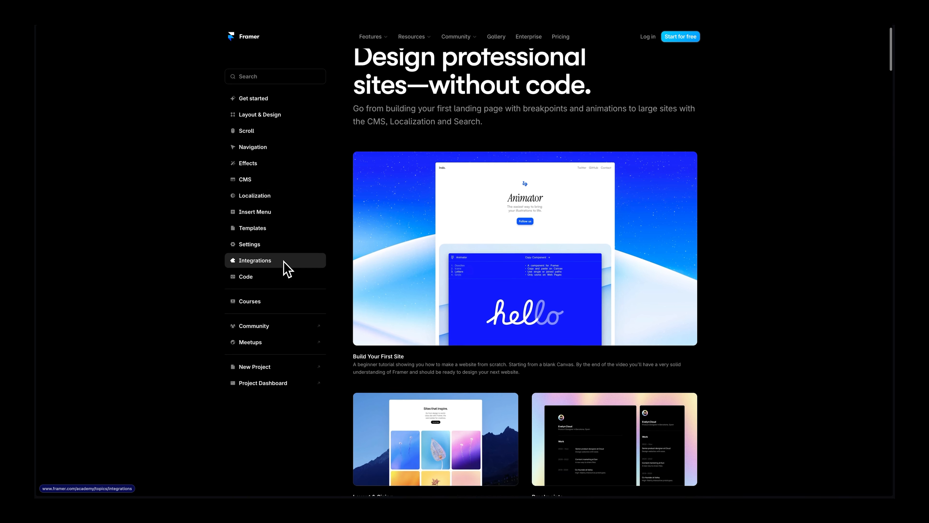
scroll(288, 271, down, 7)
scroll(288, 271, up, 7)
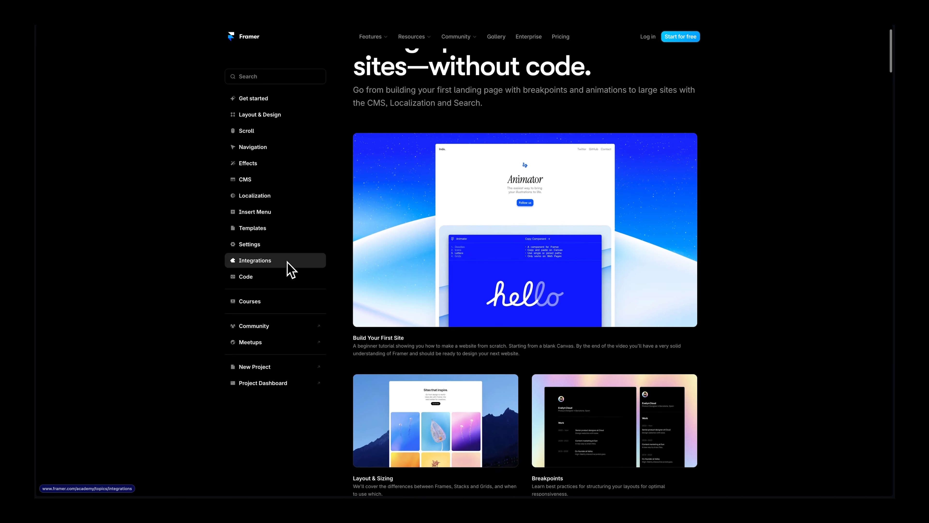
Open the Framer Community site and skim its Announcements posts.
mouse_move(468, 41)
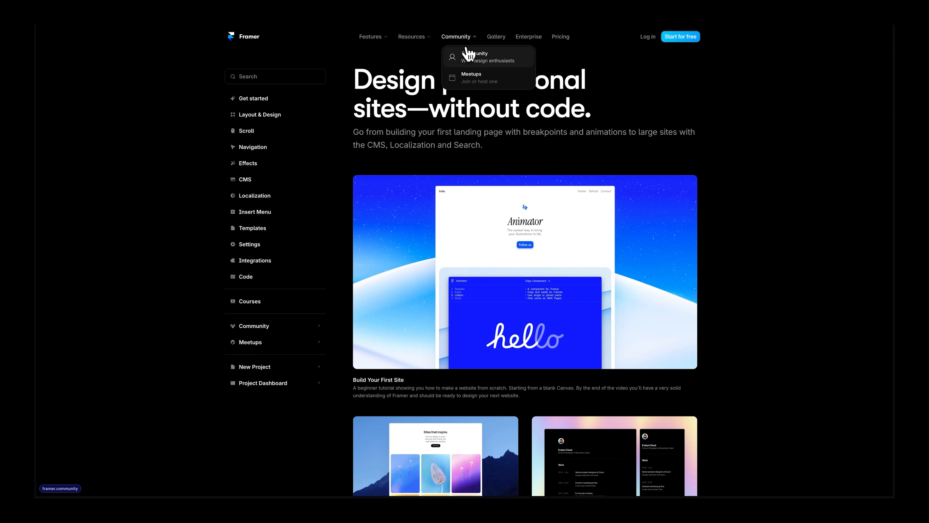
click(470, 59)
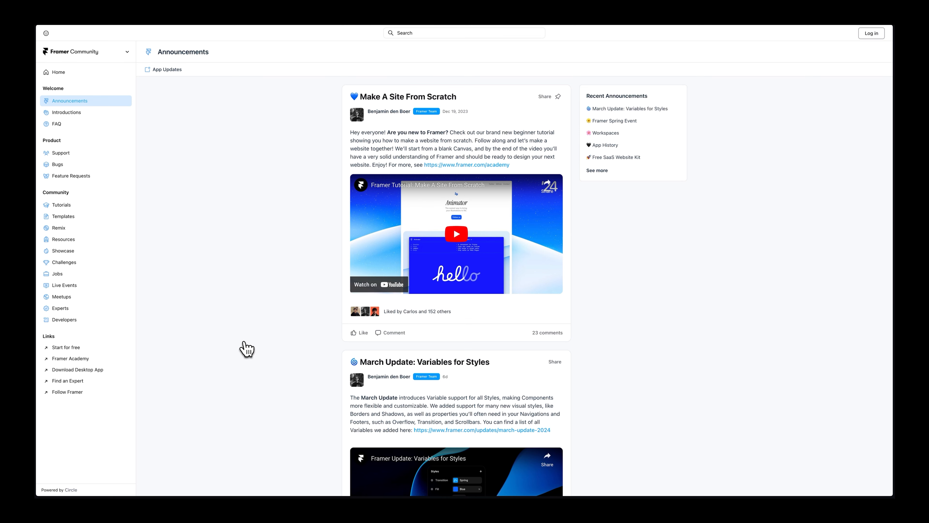
scroll(247, 349, down, 3)
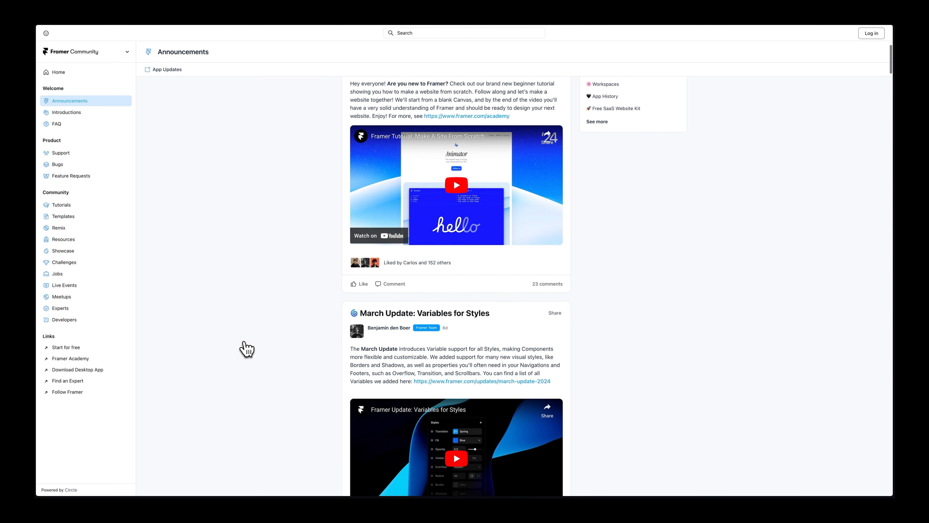
scroll(247, 350, up, 5)
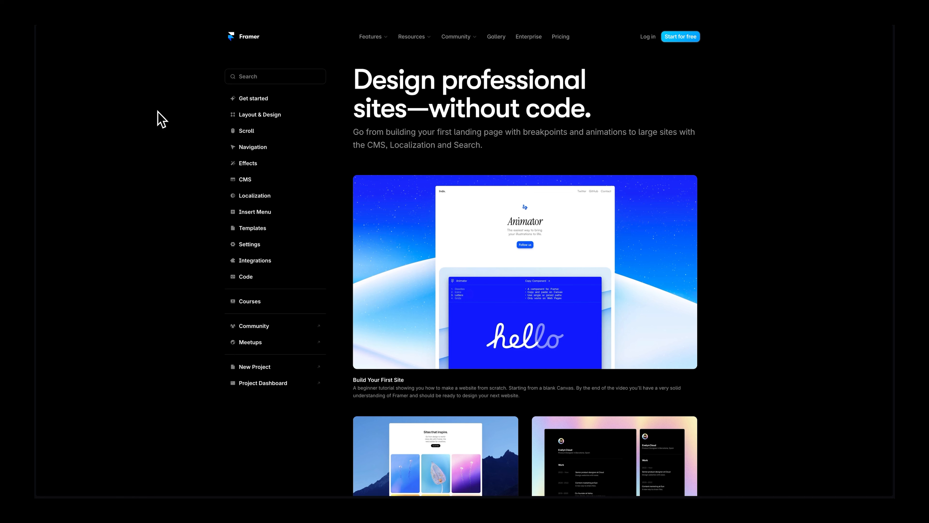
Open the Gallery and browse its showcased websites, case studies and new submissions.
click(497, 37)
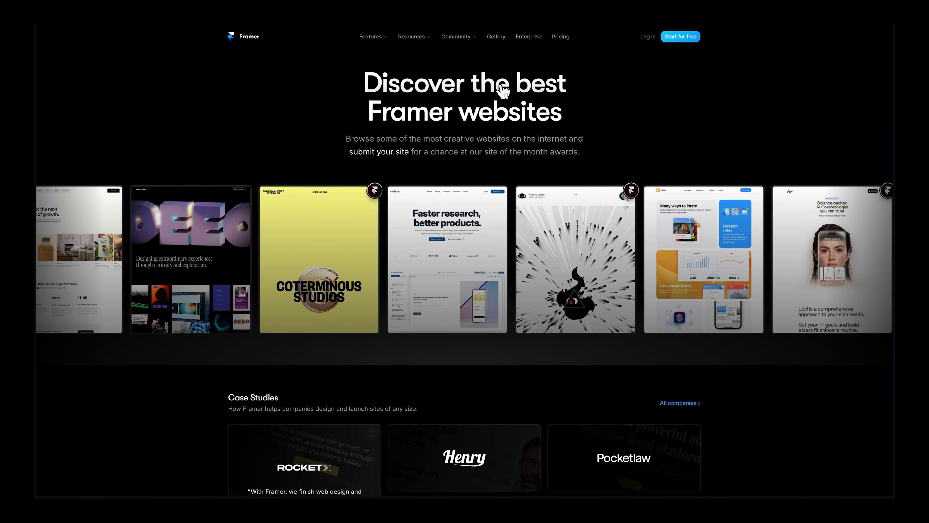
scroll(504, 91, down, 3)
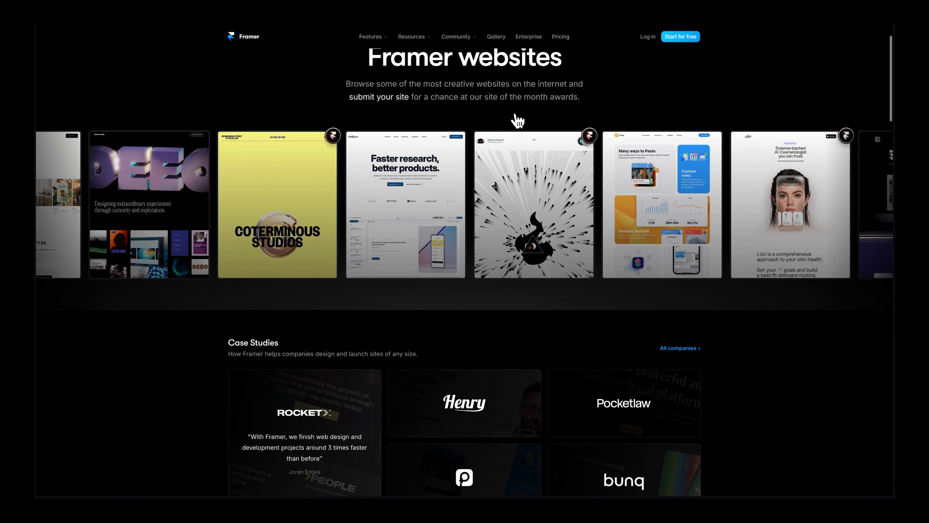
scroll(517, 120, down, 3)
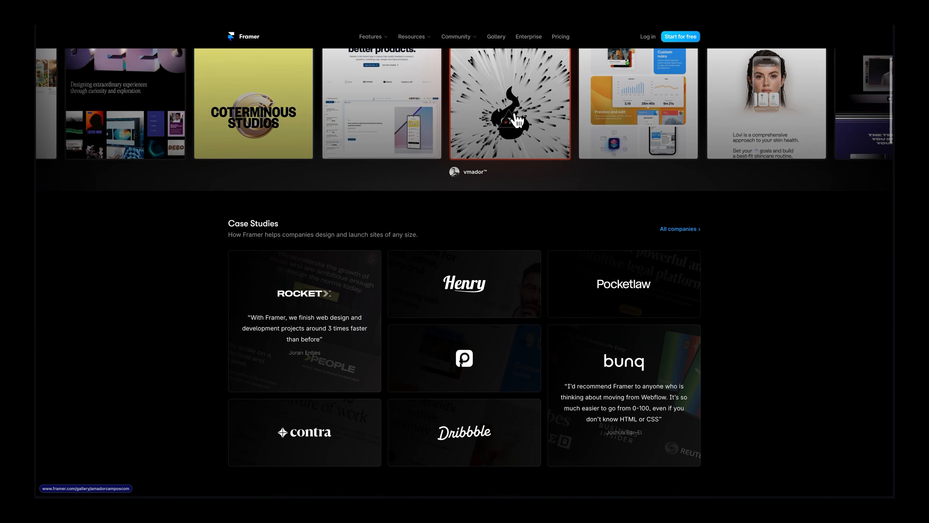
scroll(519, 120, up, 6)
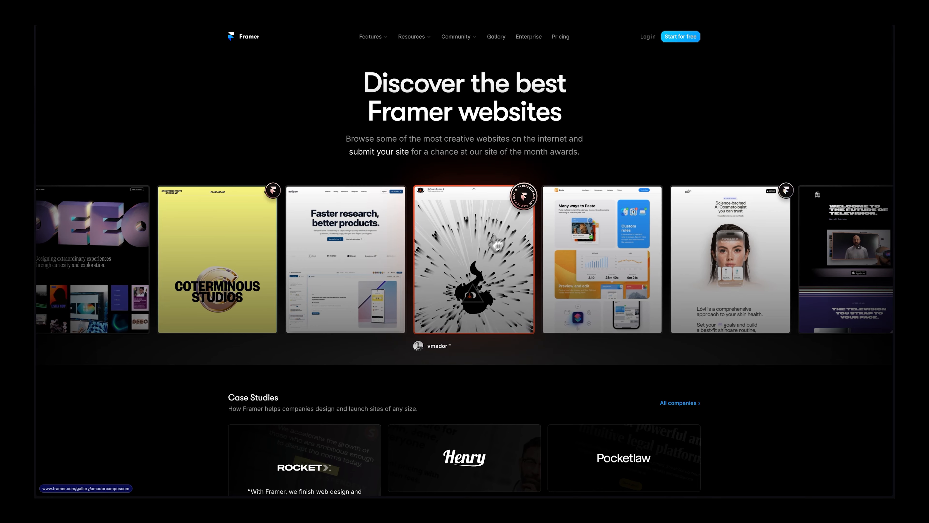
scroll(498, 243, down, 5)
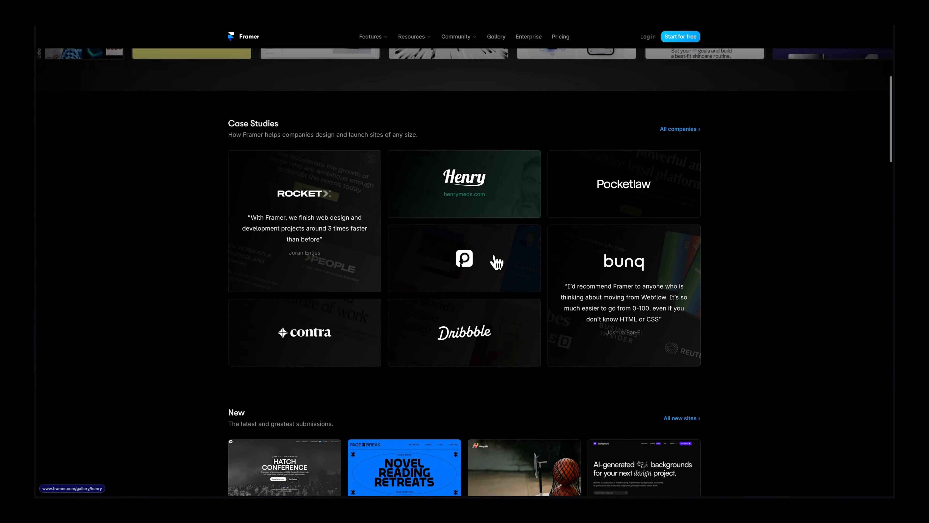
scroll(497, 262, down, 3)
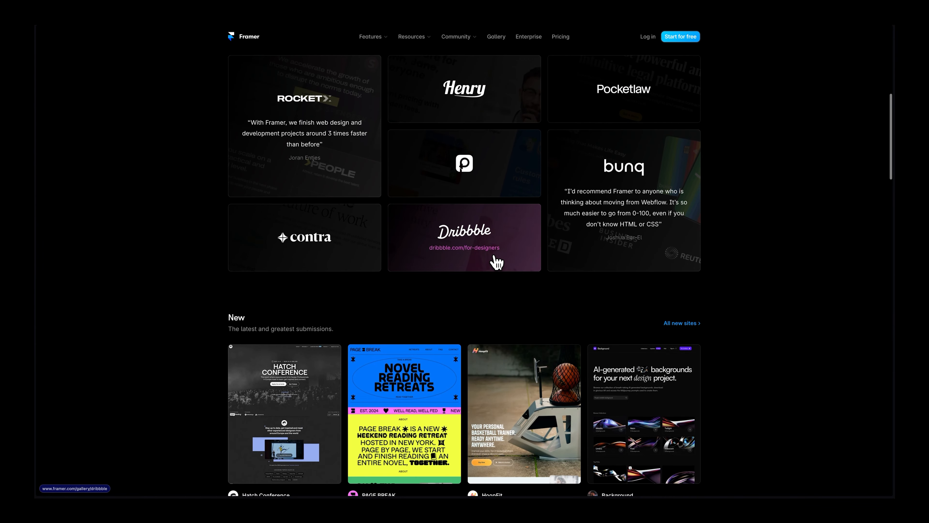
Look through the newest site submissions further down the Gallery page.
scroll(497, 262, down, 3)
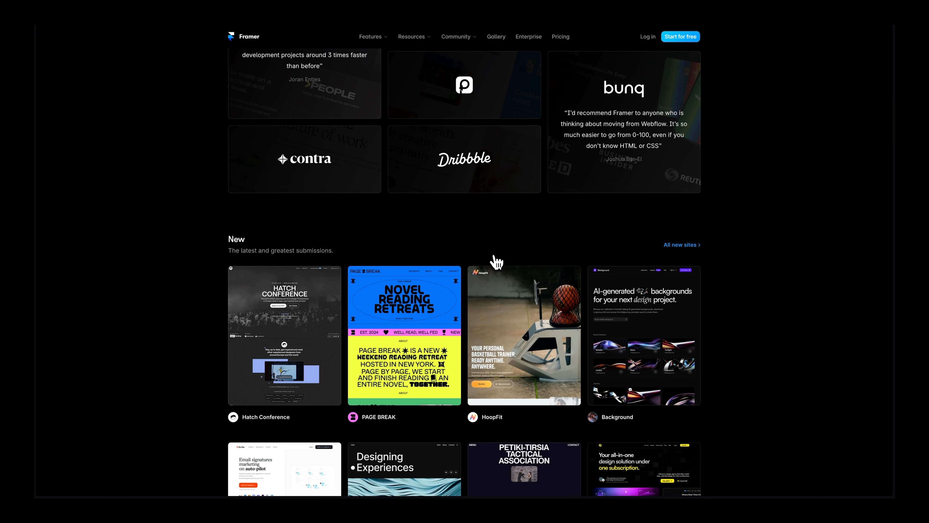
scroll(498, 255, down, 4)
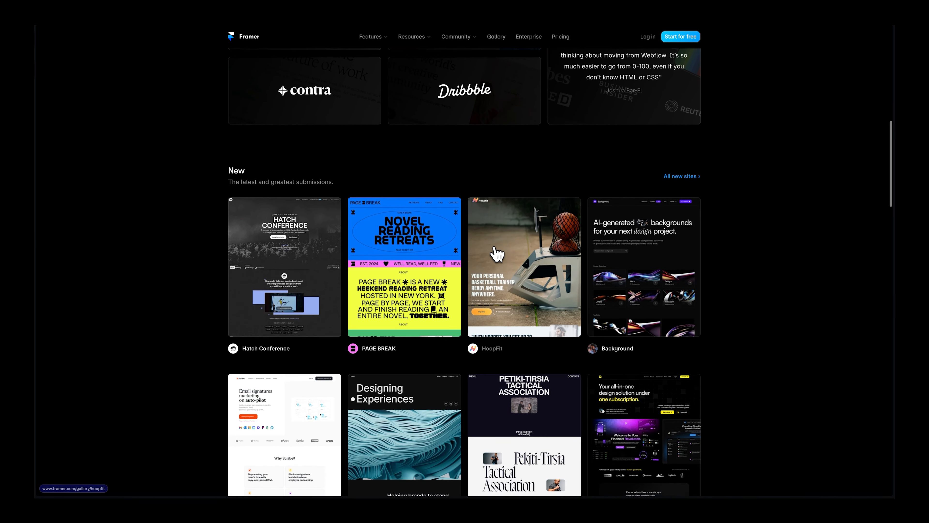
scroll(497, 255, down, 1)
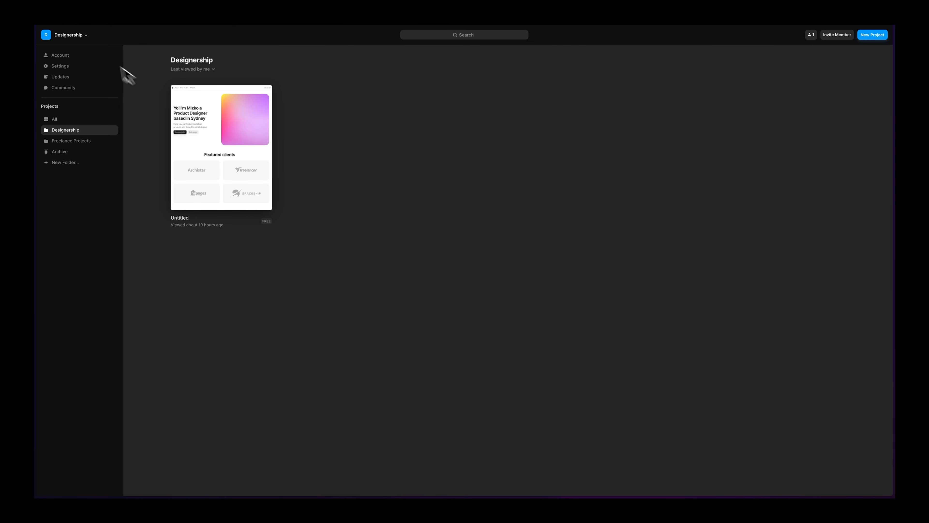
Switch the project dashboard's appearance to Day Mode.
click(81, 36)
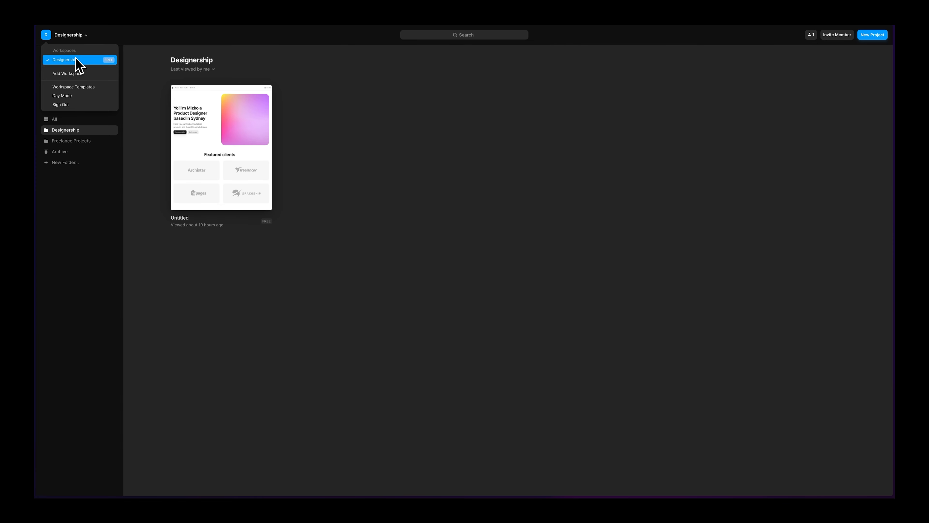
click(67, 96)
click(68, 35)
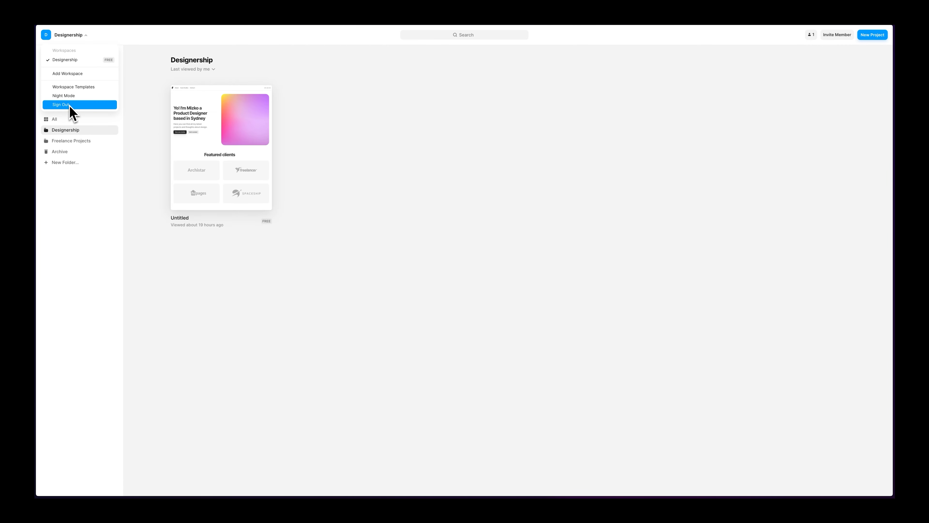
click(143, 87)
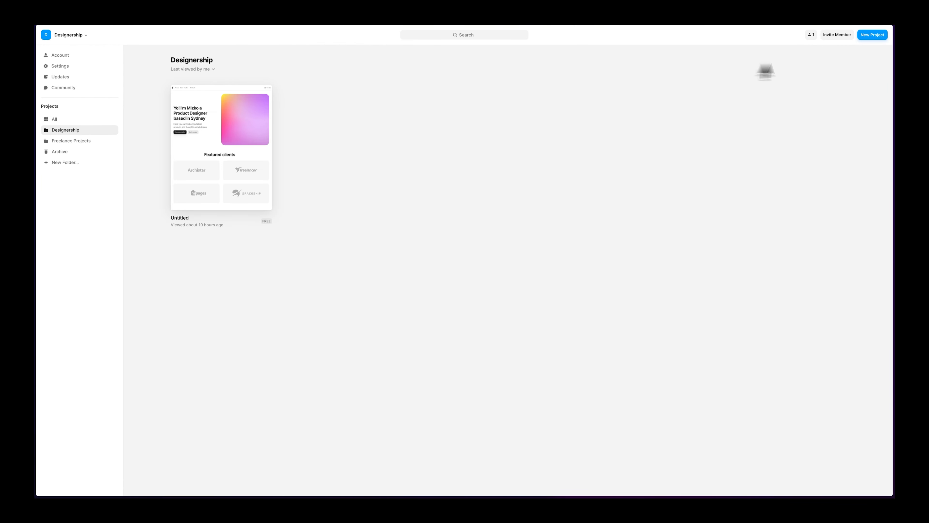
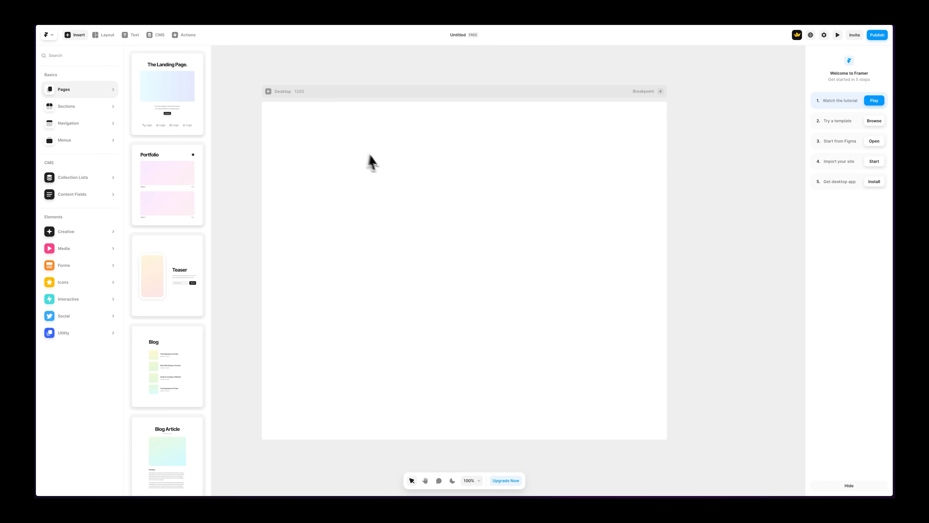
Add the ready-made "The Landing Page." layout to the blank page and view all of its breakpoints at 50%.
click(176, 97)
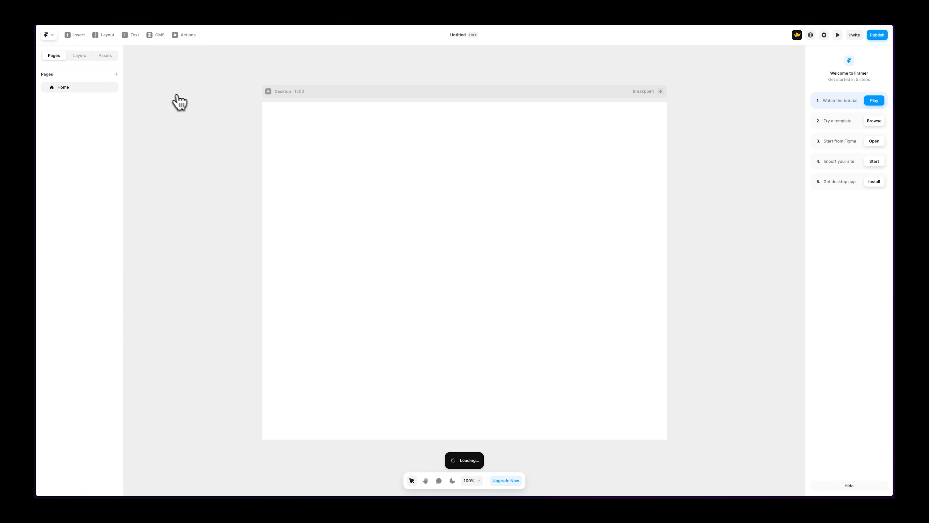
scroll(249, 128, down, 10)
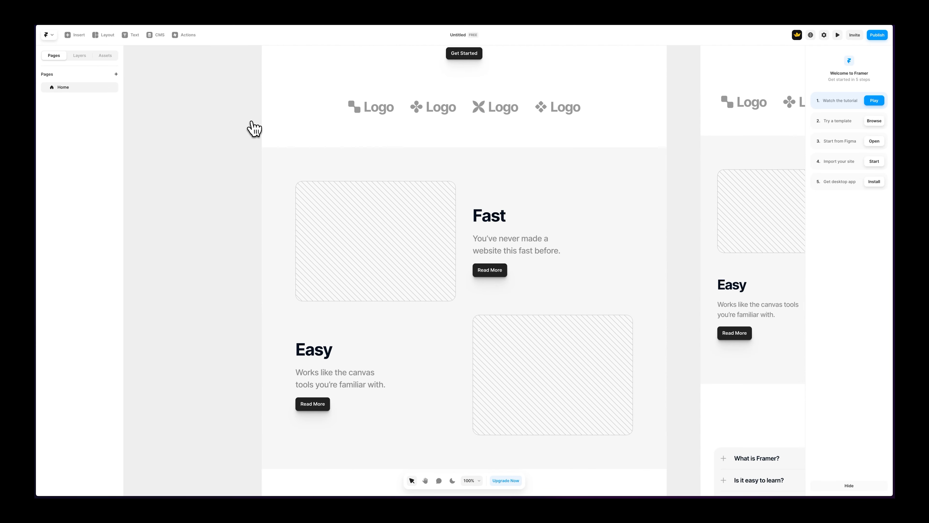
key(super+minus)
drag(357, 103, 253, 208)
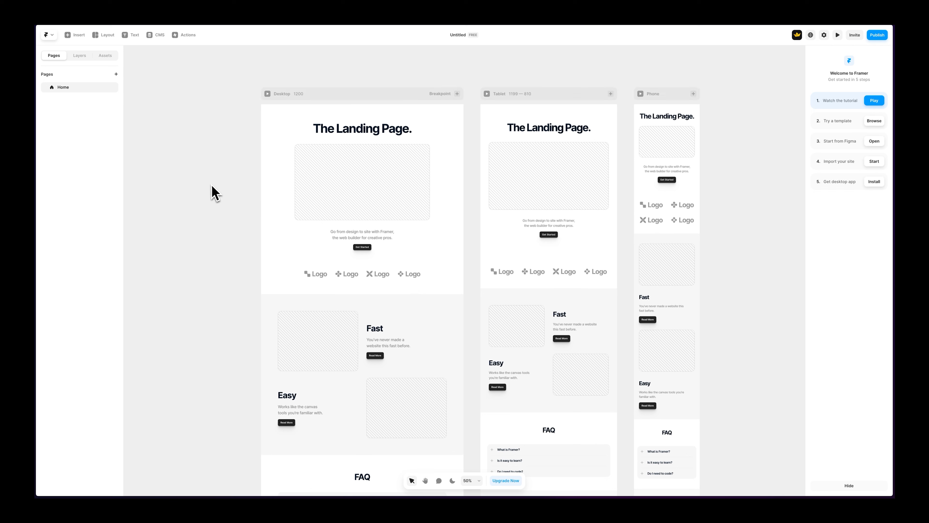
Insert the "Ship sites with style." hero section at the start of the desktop page and the first light navigation bar above it.
click(75, 35)
mouse_move(83, 106)
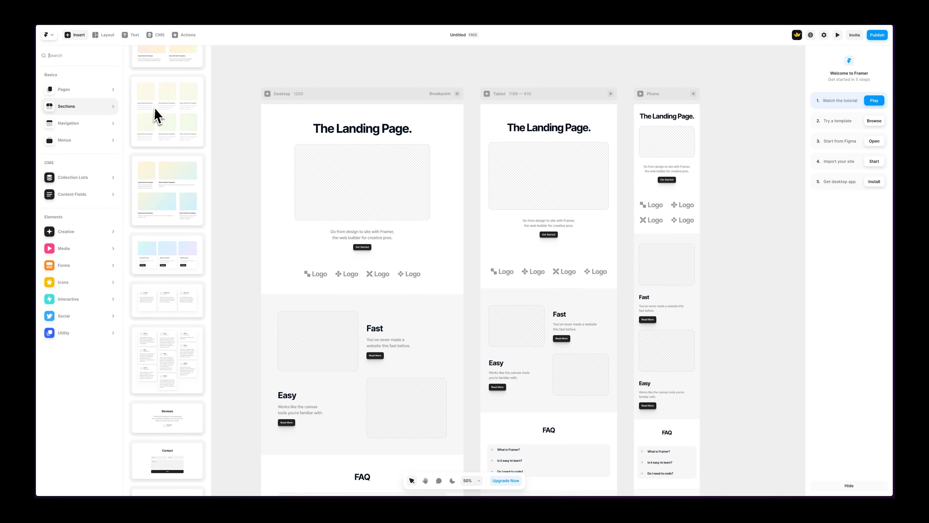
scroll(158, 114, up, 5)
drag(169, 75, 372, 170)
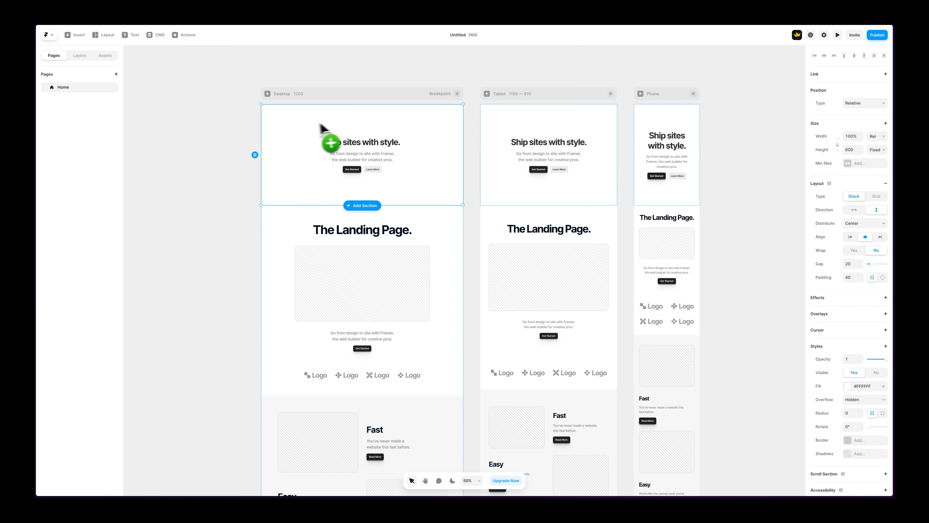
click(75, 35)
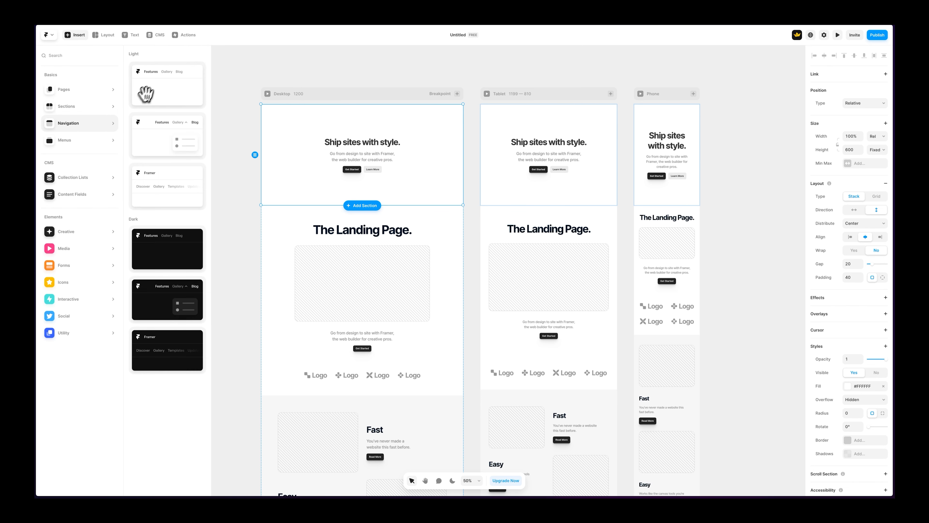
drag(153, 86, 340, 117)
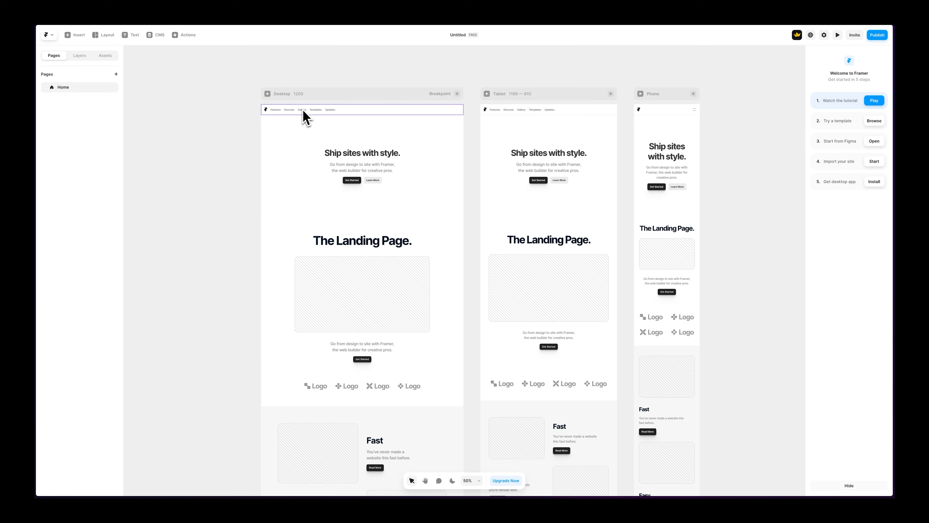
Insert a Countdown element beneath the Get Started and Learn More buttons in the desktop hero section.
click(74, 36)
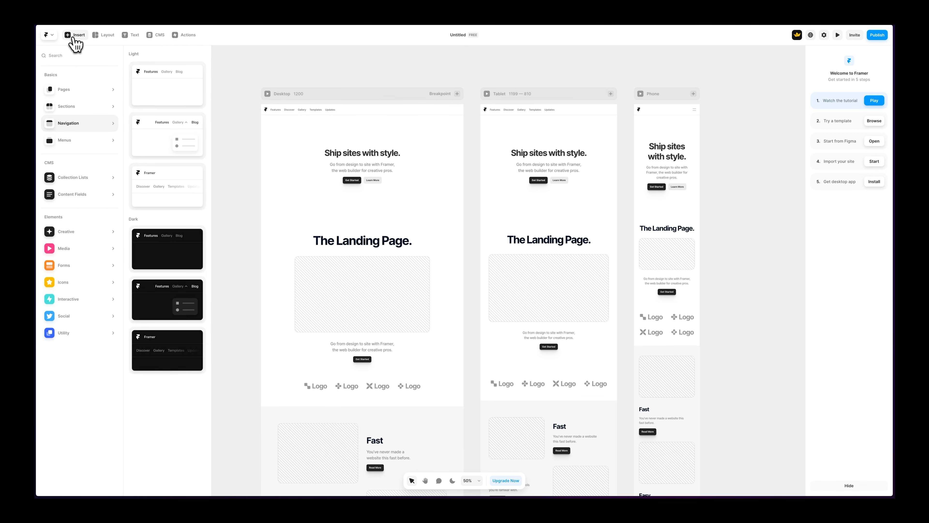
mouse_move(83, 144)
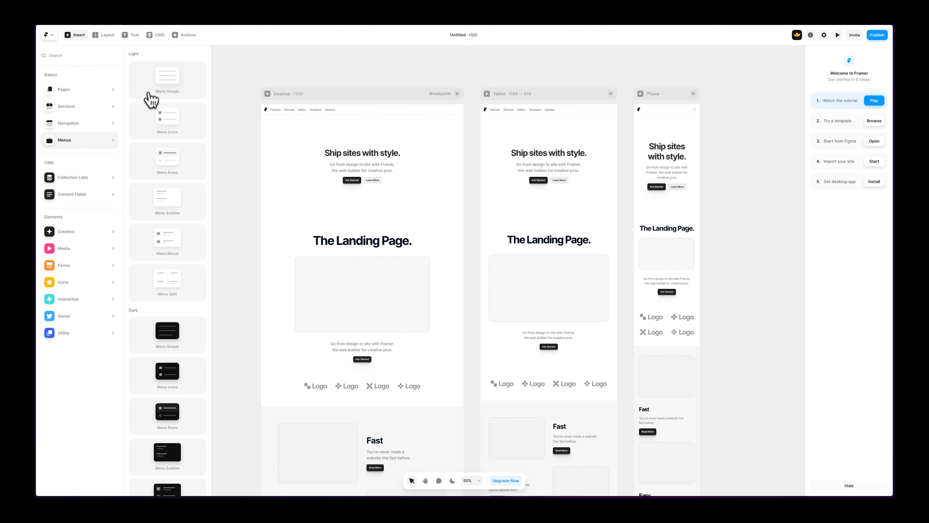
mouse_move(91, 178)
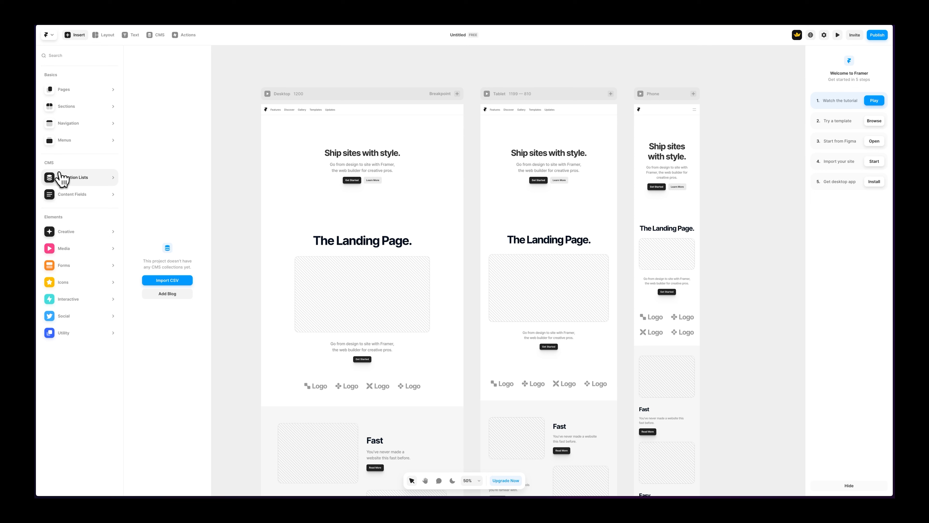
mouse_move(78, 235)
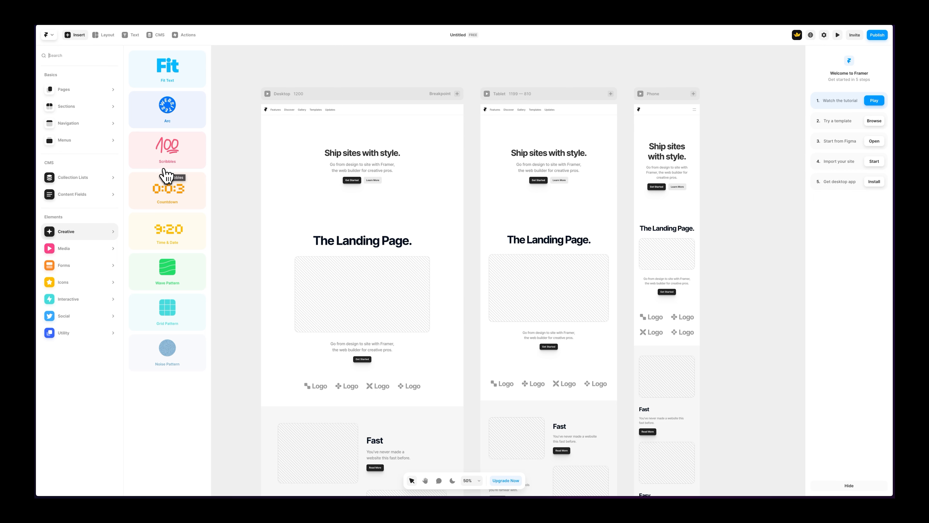
drag(172, 234, 380, 180)
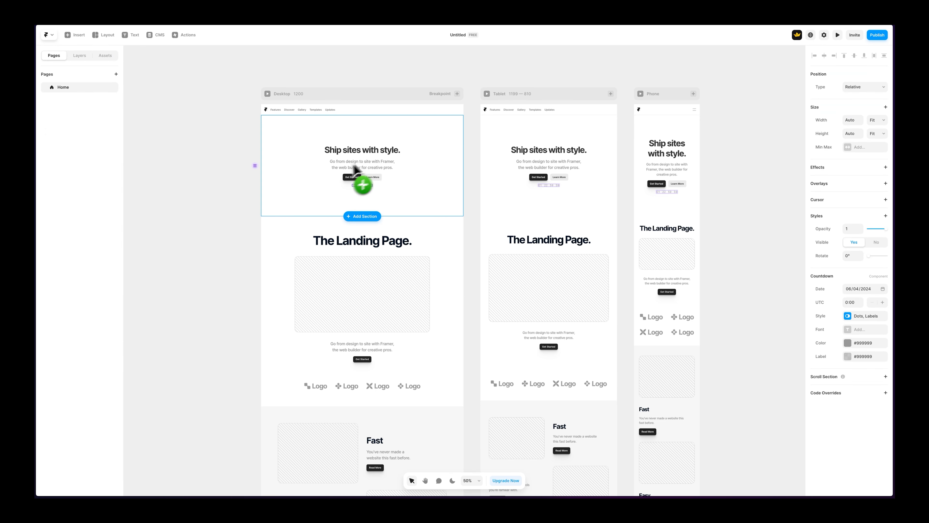
key(super+equal)
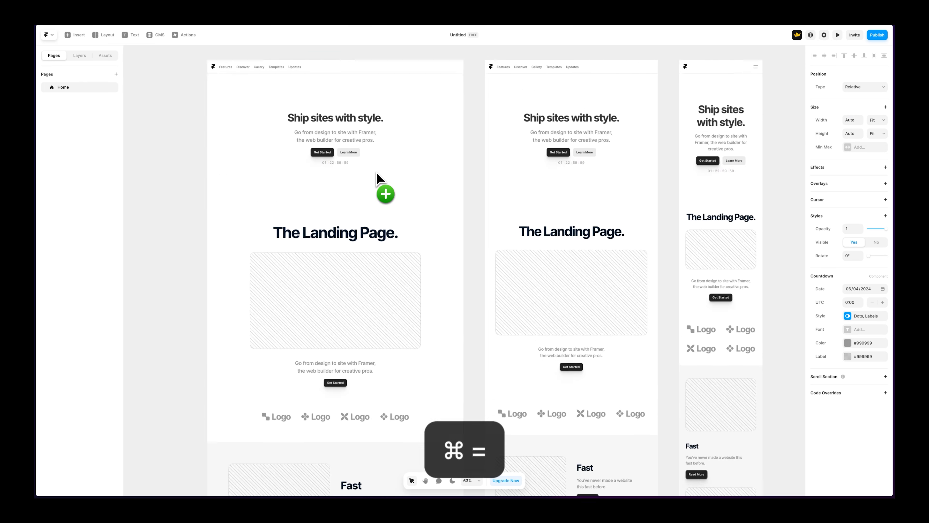
drag(419, 187, 425, 243)
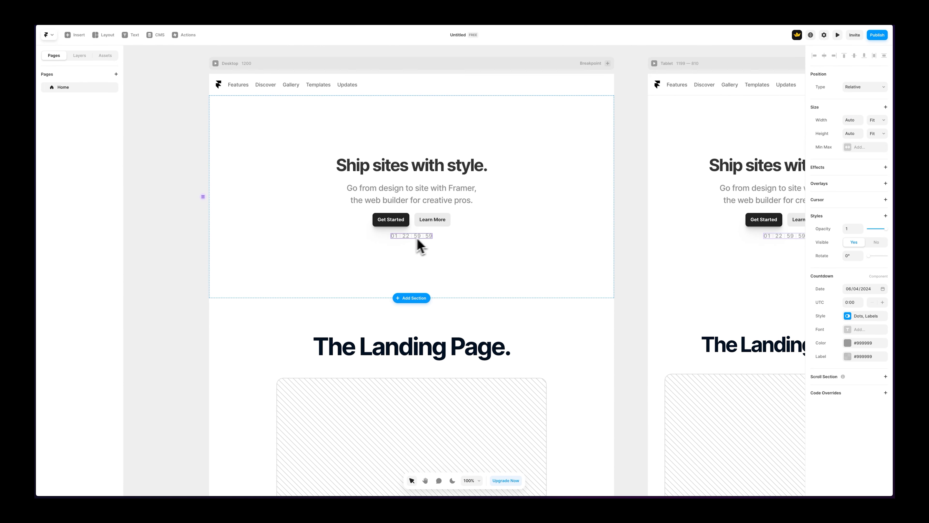
Preview the desktop page to check the running countdown and return to the editor.
click(215, 62)
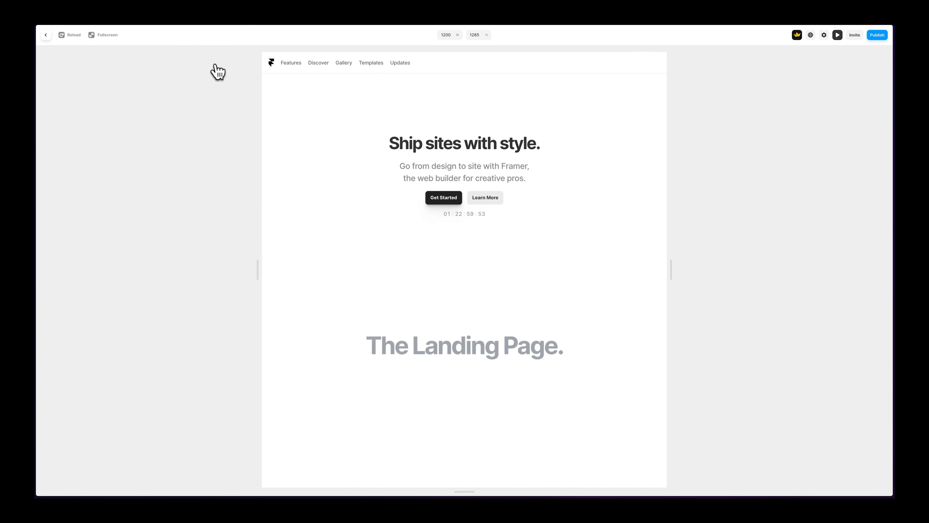
drag(477, 222, 428, 218)
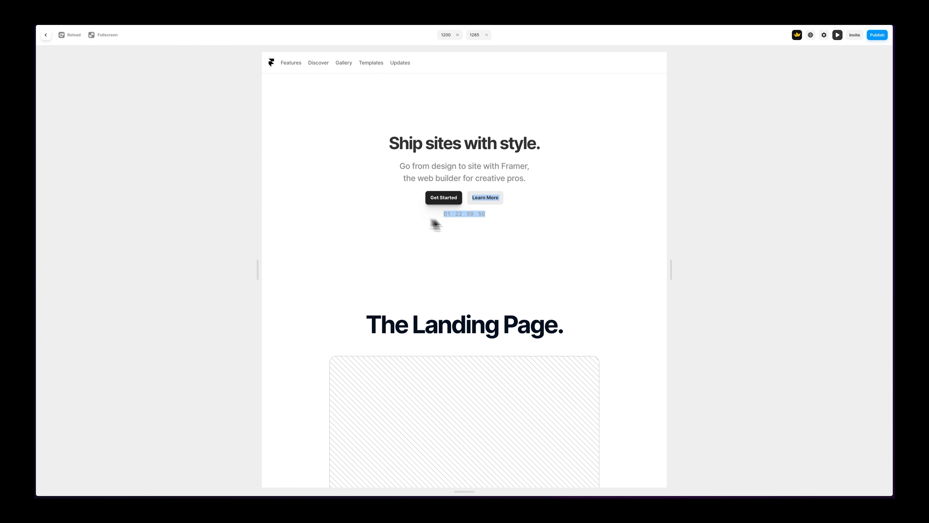
click(45, 35)
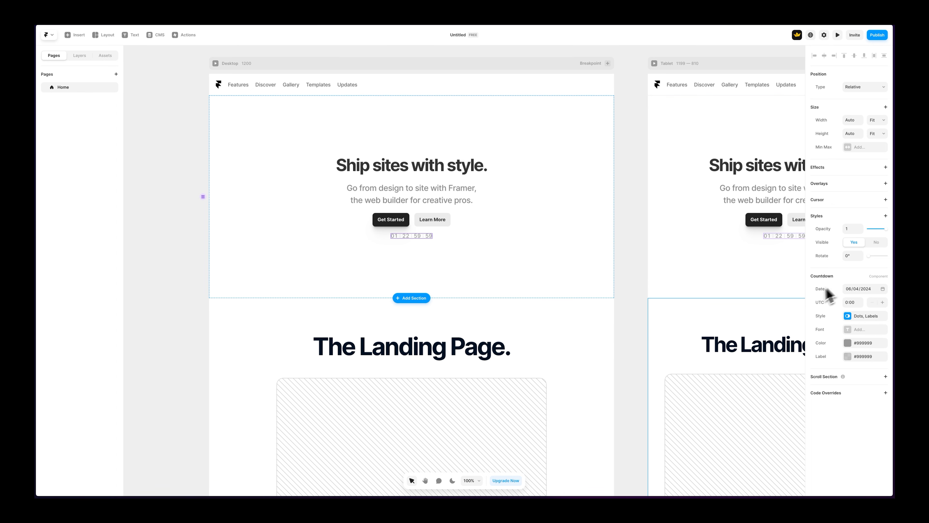
Look through the insertable Media, Forms, Social and Utility elements without adding any.
click(77, 35)
mouse_move(85, 252)
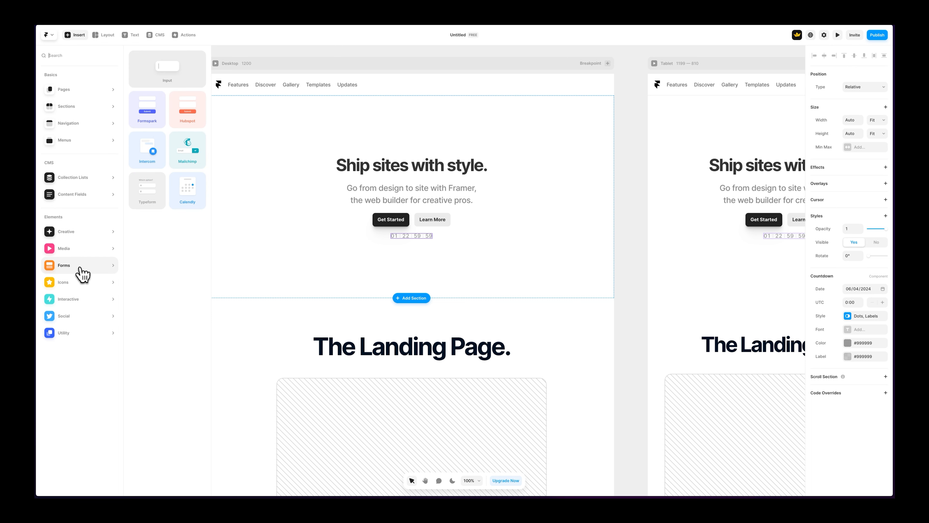
mouse_move(84, 289)
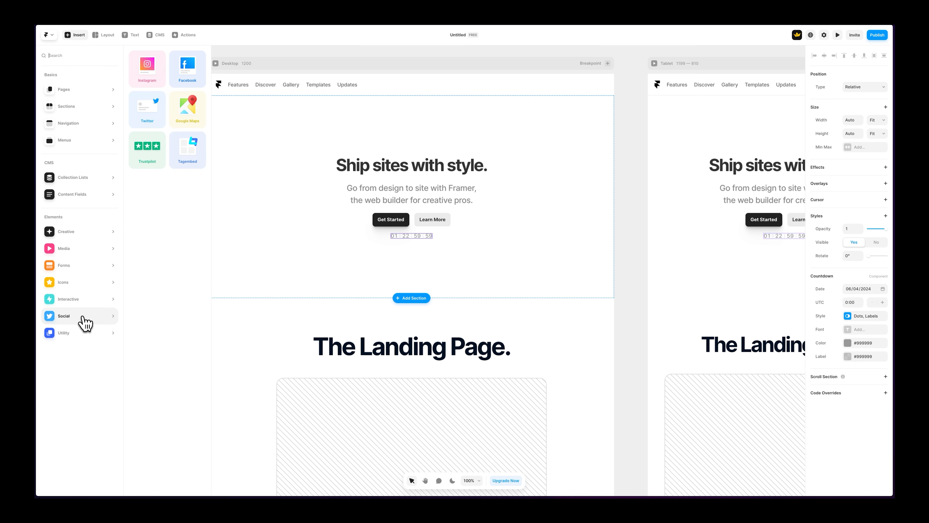
mouse_move(87, 340)
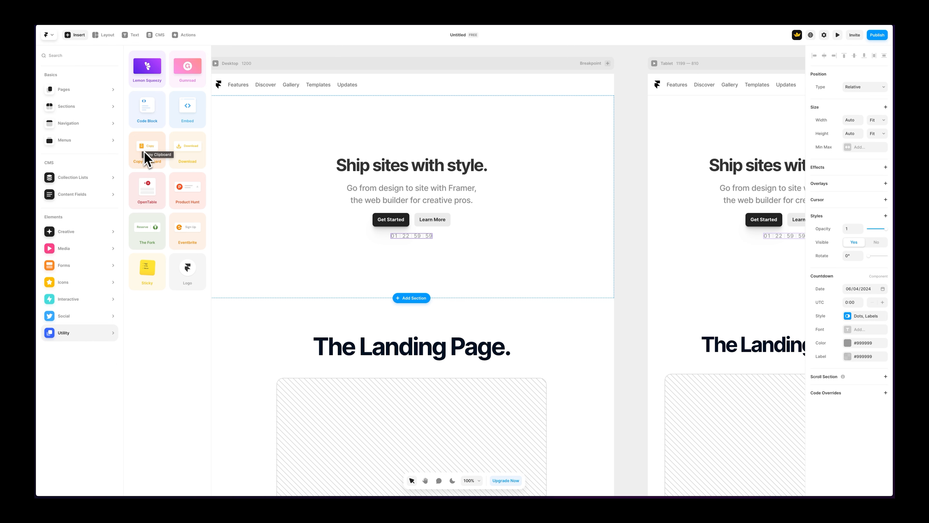
key(Escape)
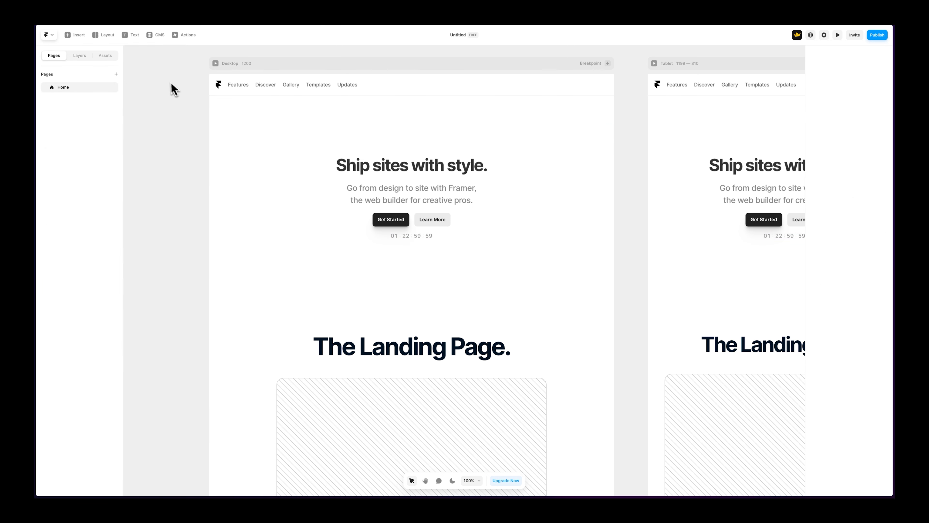
Draw a Frame about 154 by 98 on the empty canvas beside the Desktop breakpoint.
click(101, 36)
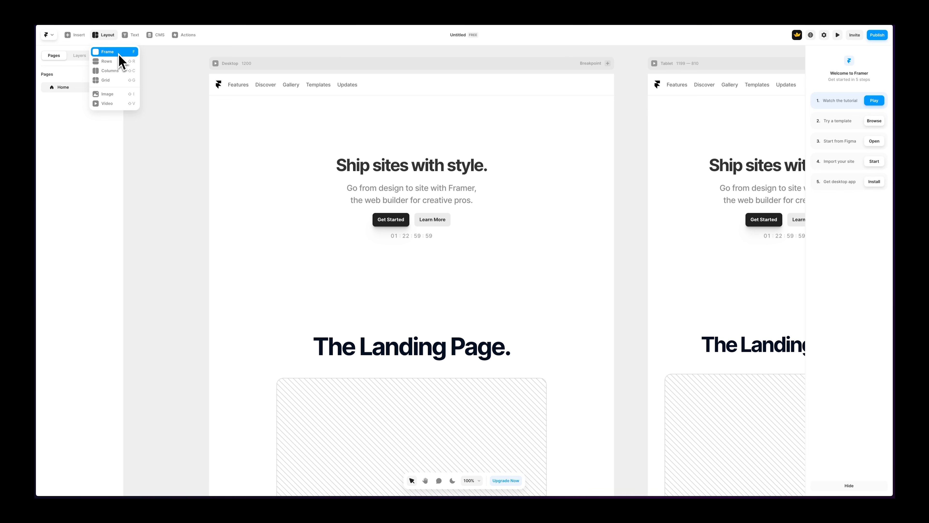
click(121, 61)
drag(127, 99, 179, 132)
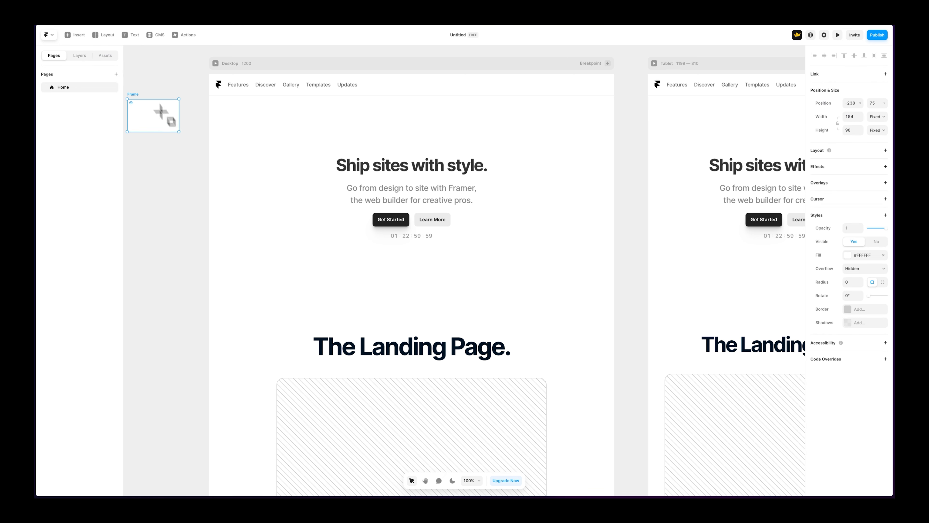
scroll(175, 111, left, 2)
Draw a Rows layout about 145 by 108 on the canvas directly below the white frame.
click(104, 35)
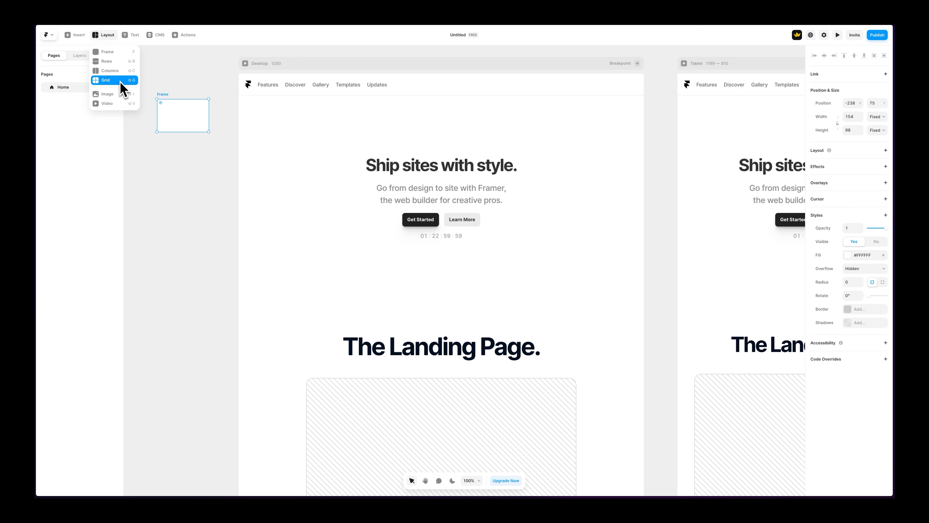
click(116, 63)
drag(160, 144, 209, 180)
click(223, 160)
Examine the row stack's structure by selecting it on the canvas and its two nested frames in the layer hierarchy.
click(193, 169)
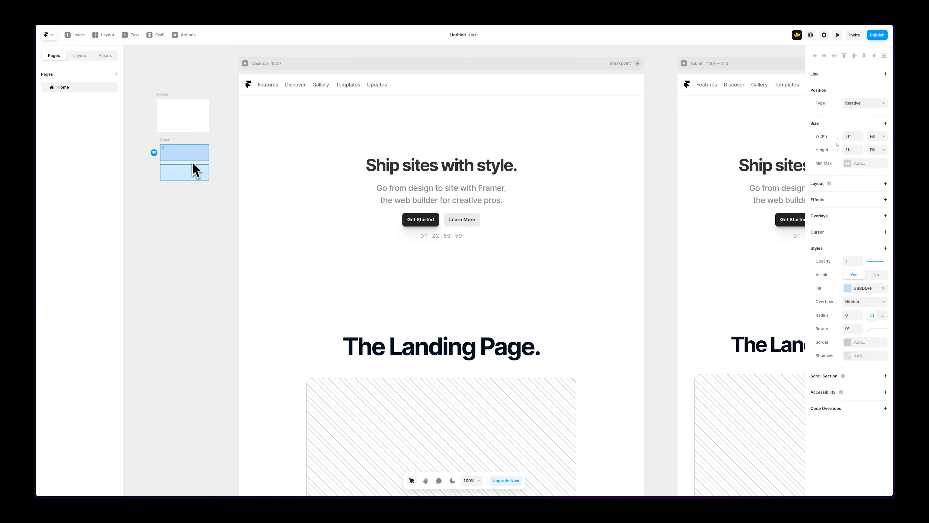
click(188, 155)
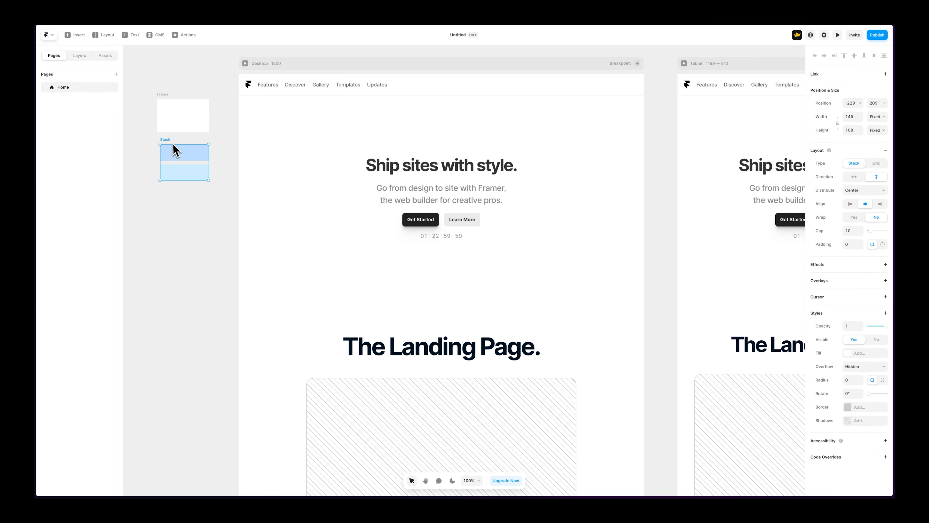
click(80, 55)
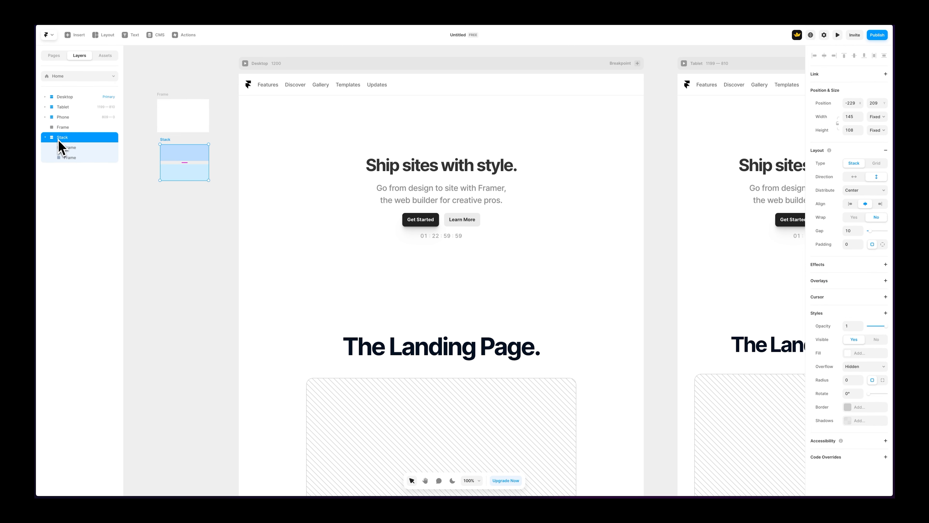
click(73, 149)
click(75, 157)
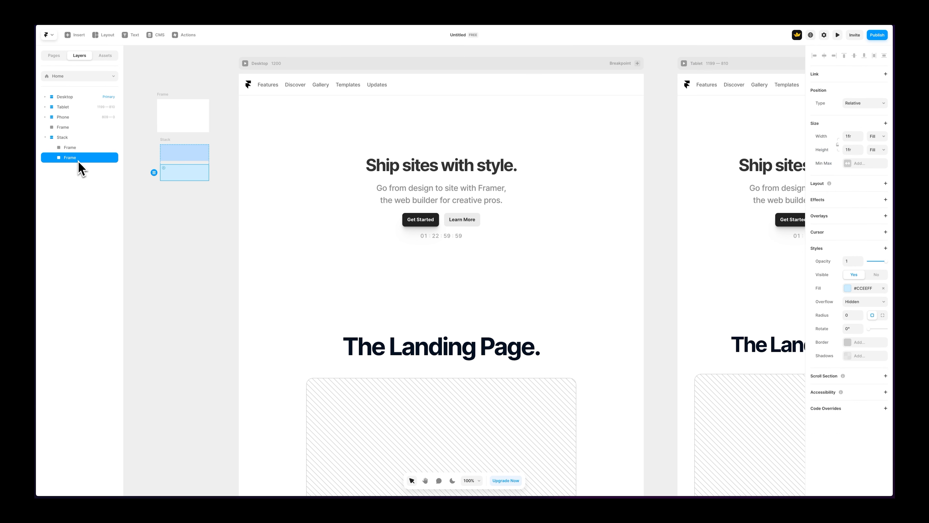
Lay out the two-frame stack on the canvas horizontally, with Start distribution and a gap of 60.
click(68, 138)
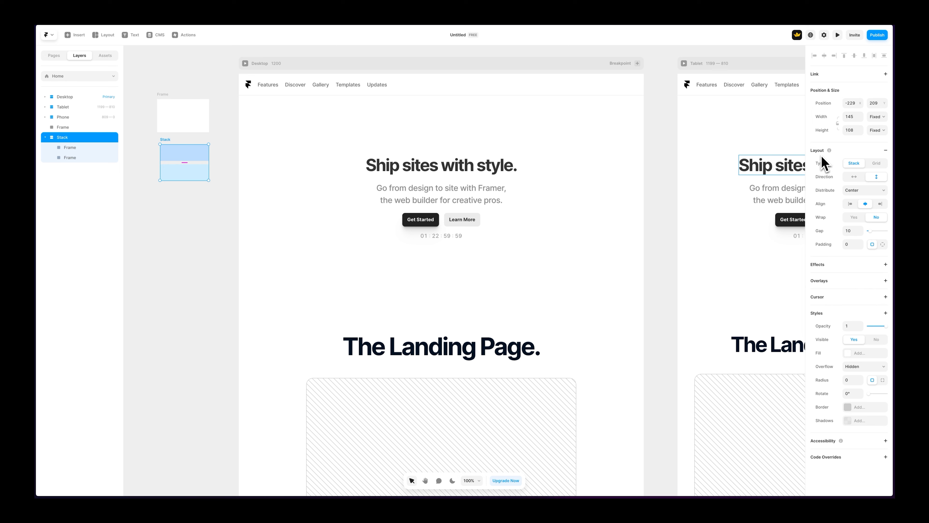
click(877, 164)
click(855, 163)
click(856, 179)
click(859, 190)
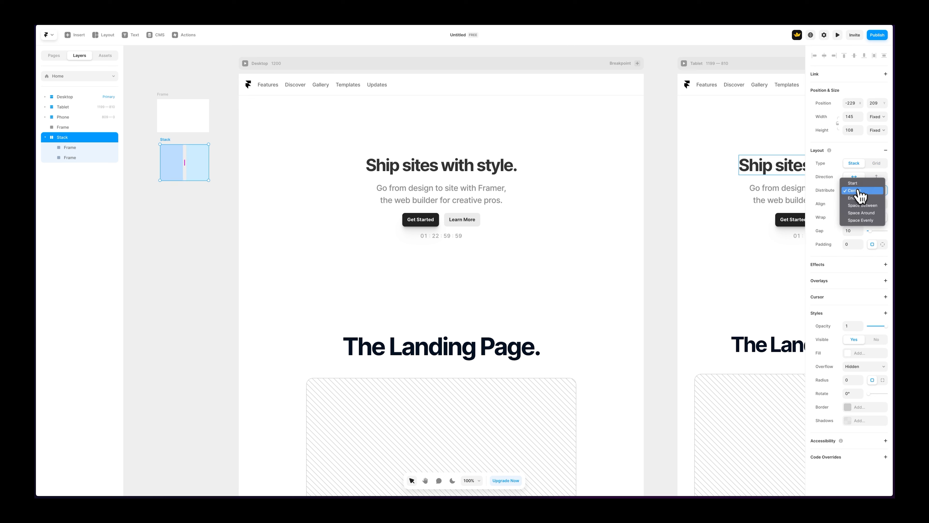
click(858, 183)
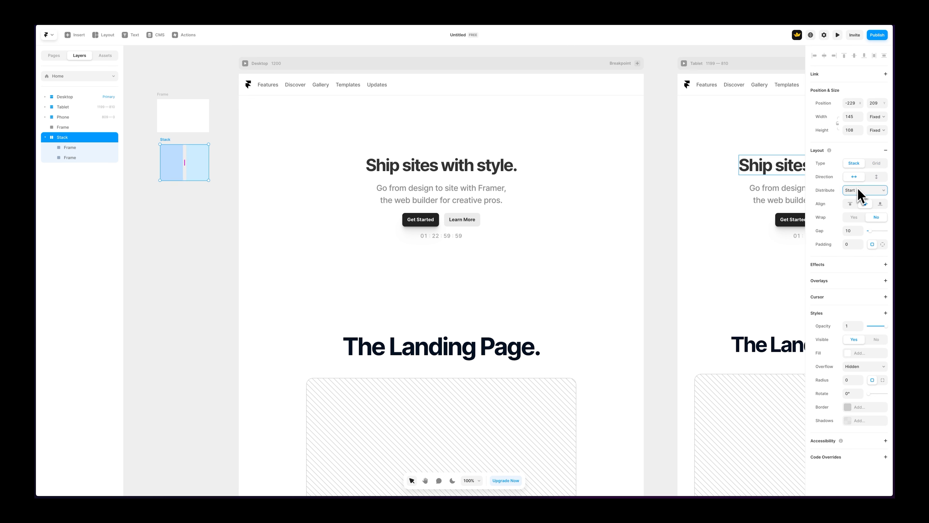
click(852, 231)
text(60)
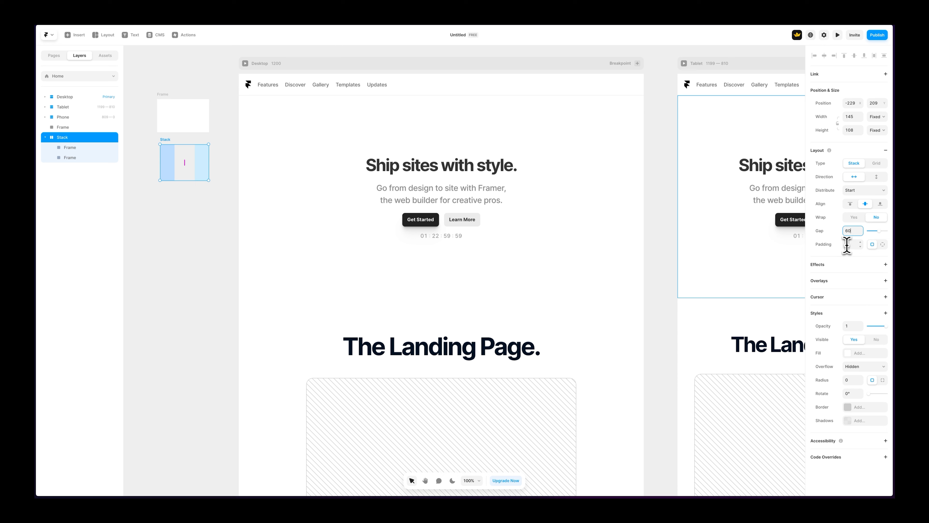
Add the text "Mizko" above the "Ship sites with style." heading in the Desktop breakpoint's first Header section.
click(134, 38)
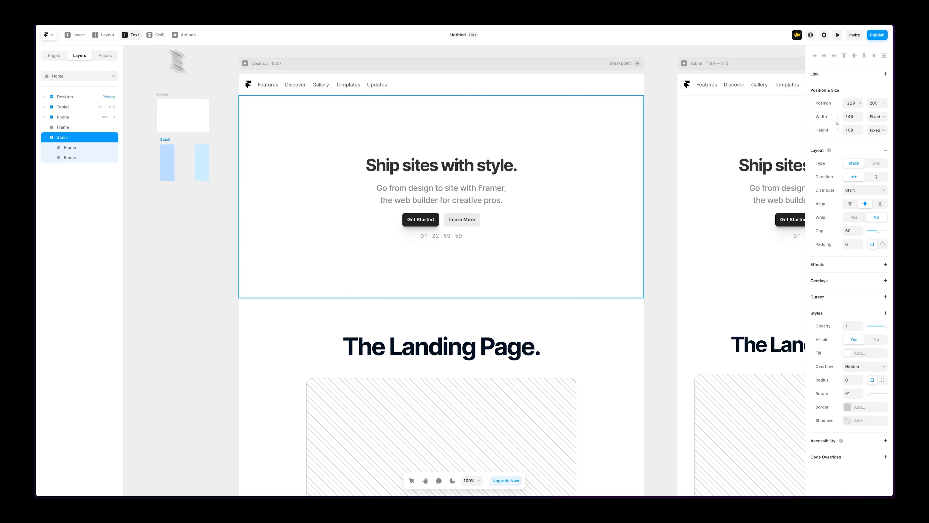
click(289, 132)
text(Tmizko)
key(super+a)
text(Mizko)
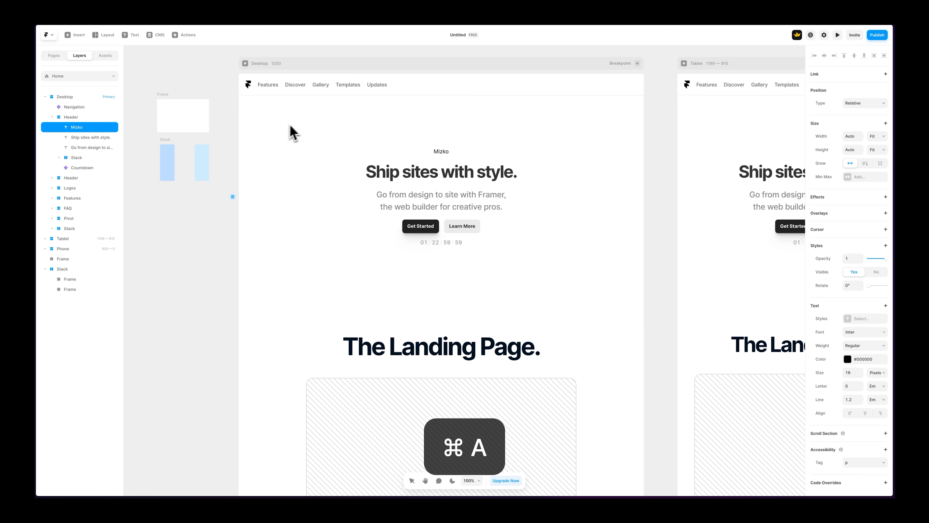
key(Escape)
Look at the CMS collections area and the list of quick actions without running any.
click(159, 37)
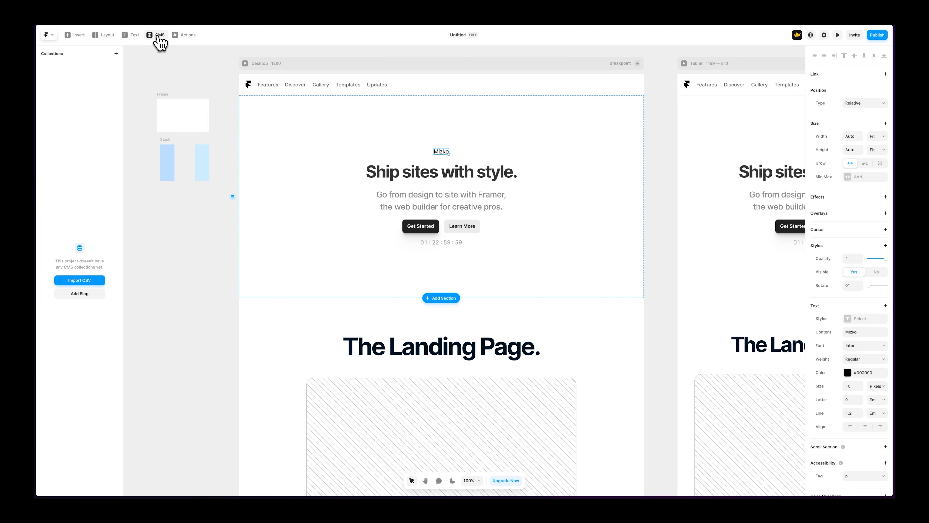
click(185, 37)
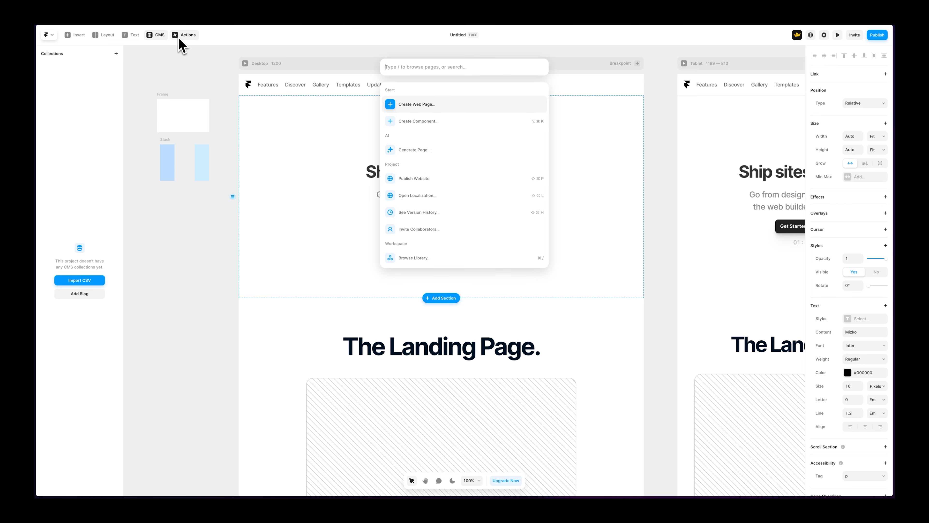
click(186, 67)
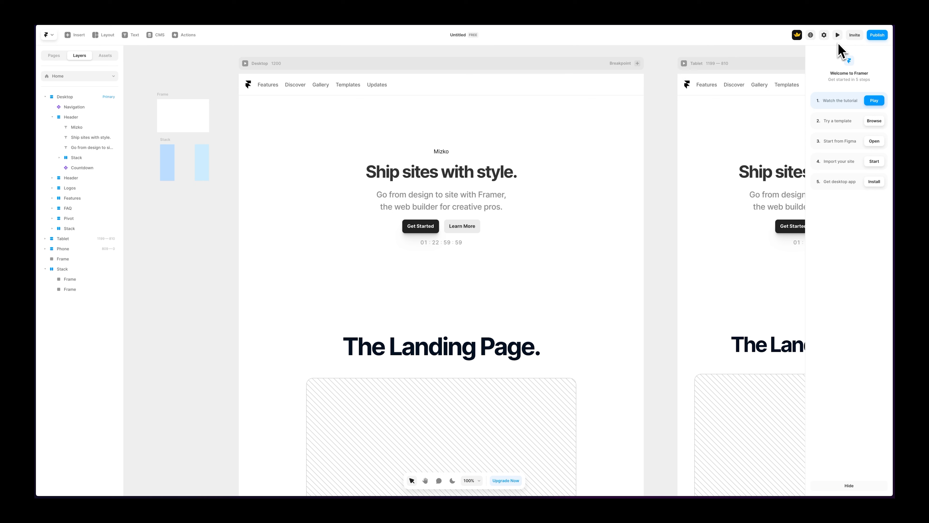
View the default language dialog for localization and the Home page settings, leaving both without changes.
click(814, 37)
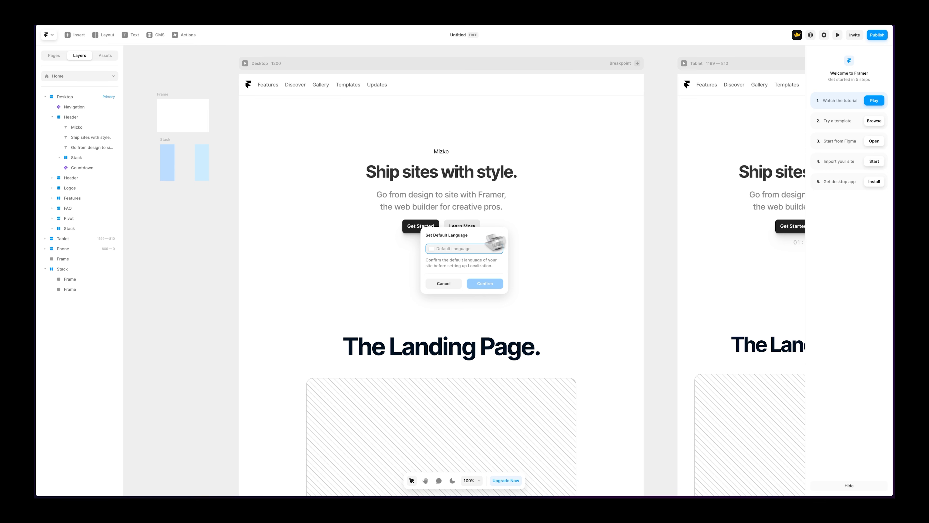
click(444, 284)
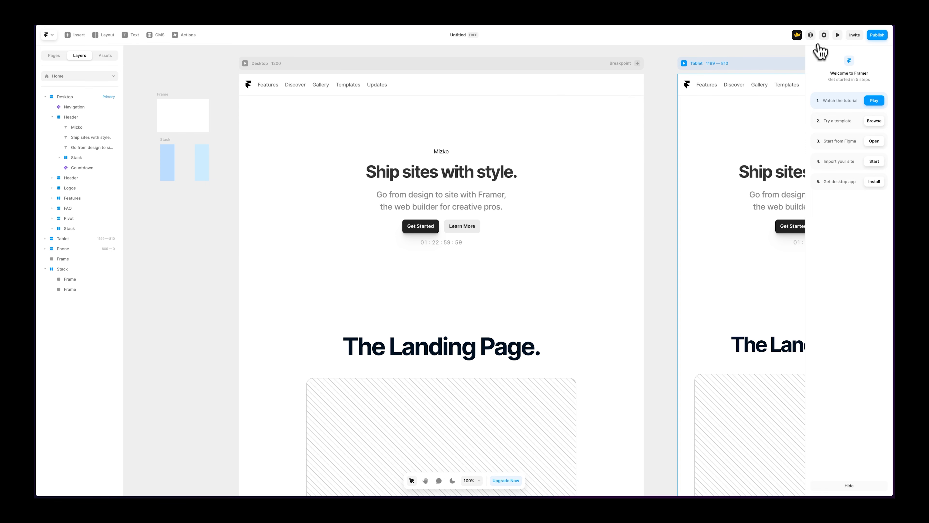
click(824, 36)
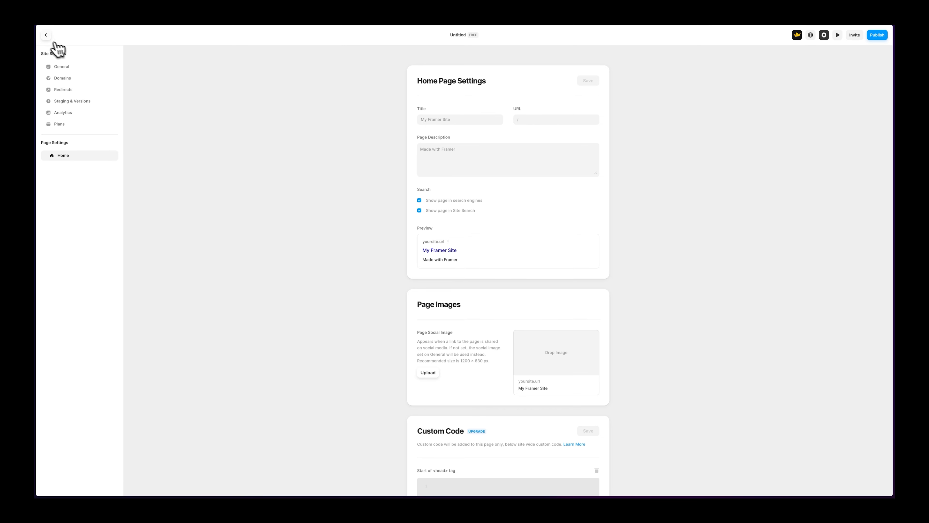
click(46, 35)
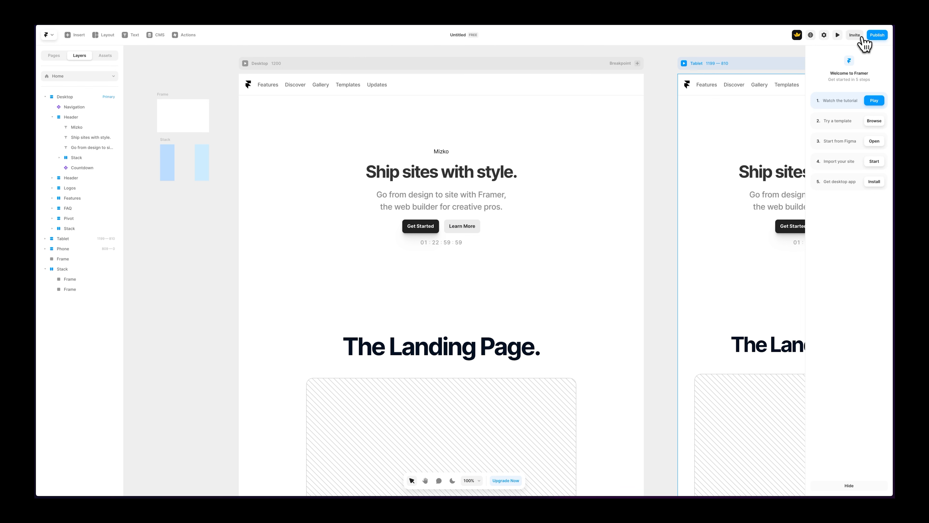
Deselect everything on the canvas and look through the project's page list, layer hierarchy and assets.
click(221, 77)
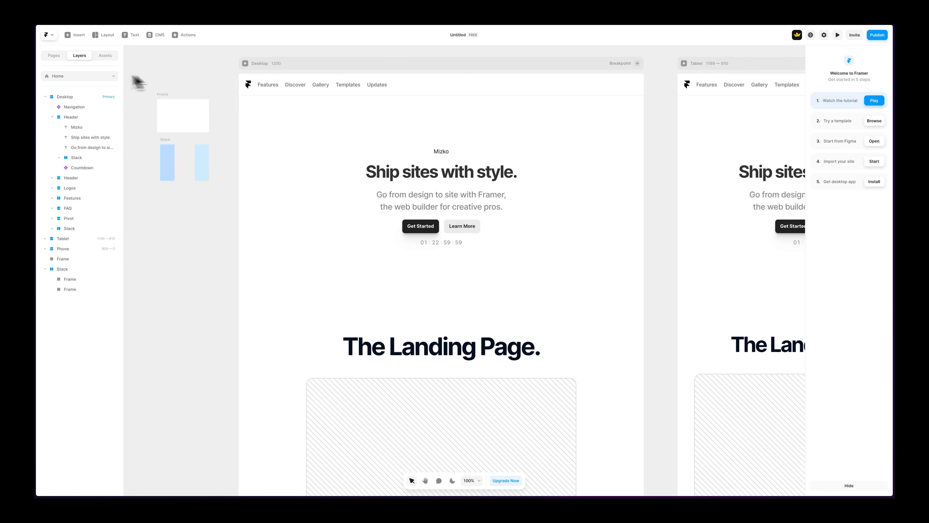
click(55, 59)
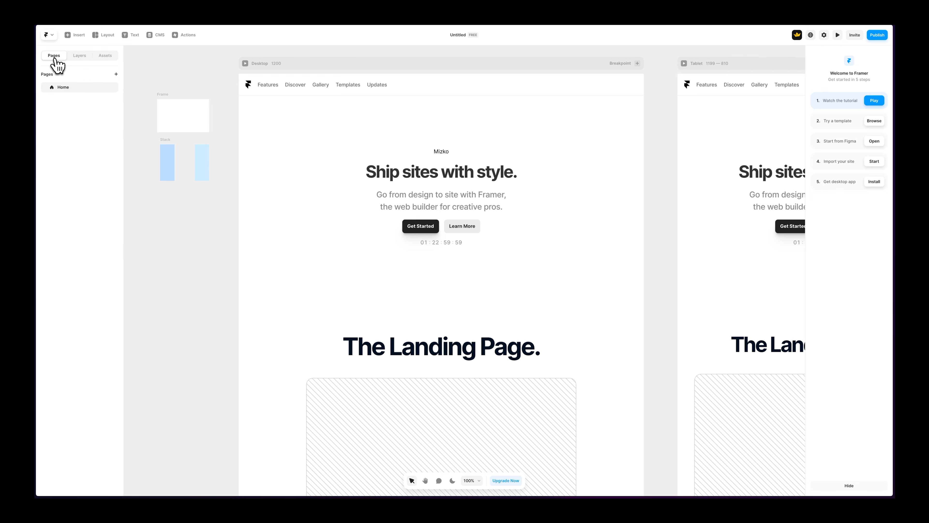
click(80, 58)
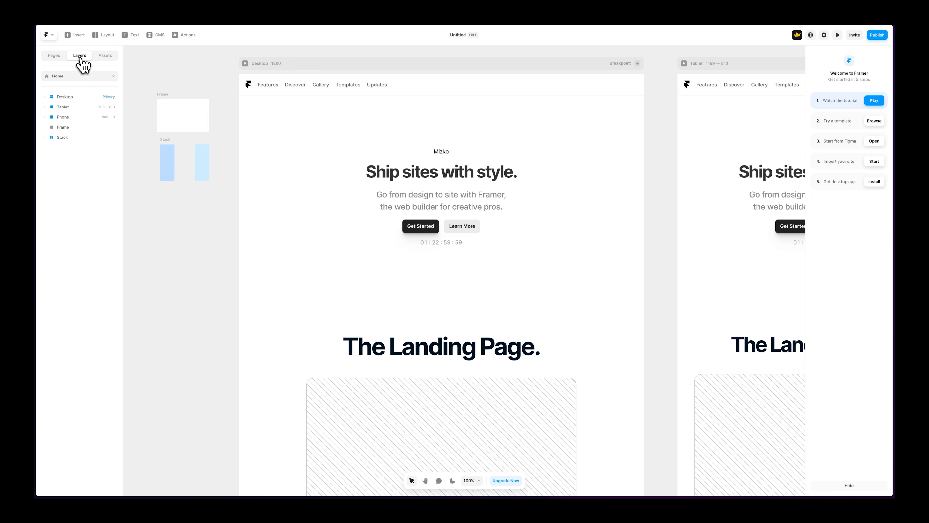
click(106, 58)
click(55, 58)
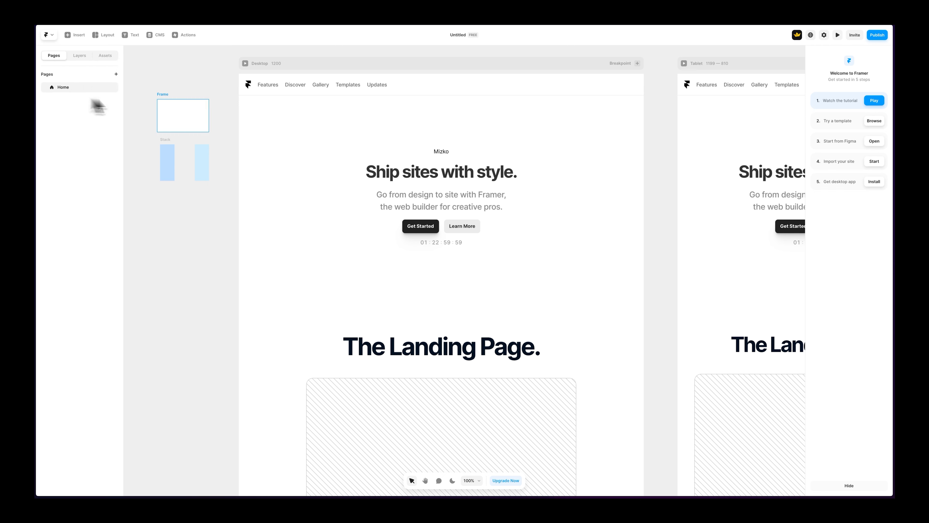
Add a new page to the project and name it /about.
key(super+minus)
key(super+minus)
scroll(272, 84, right, 3)
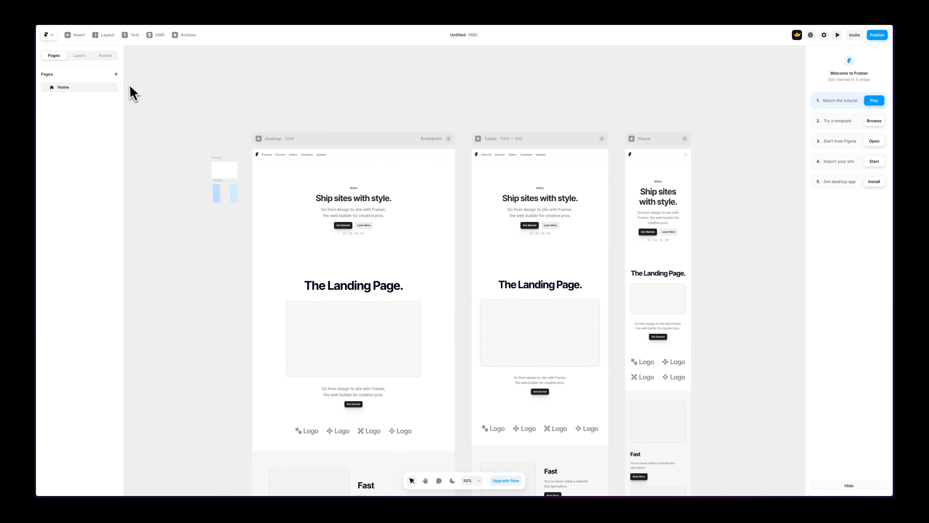
click(117, 75)
click(129, 81)
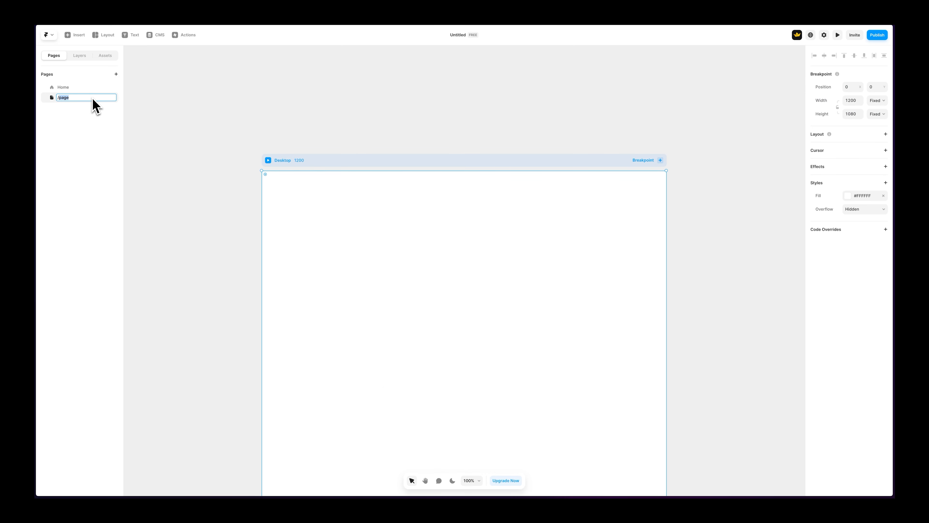
text(/about)
key(Return)
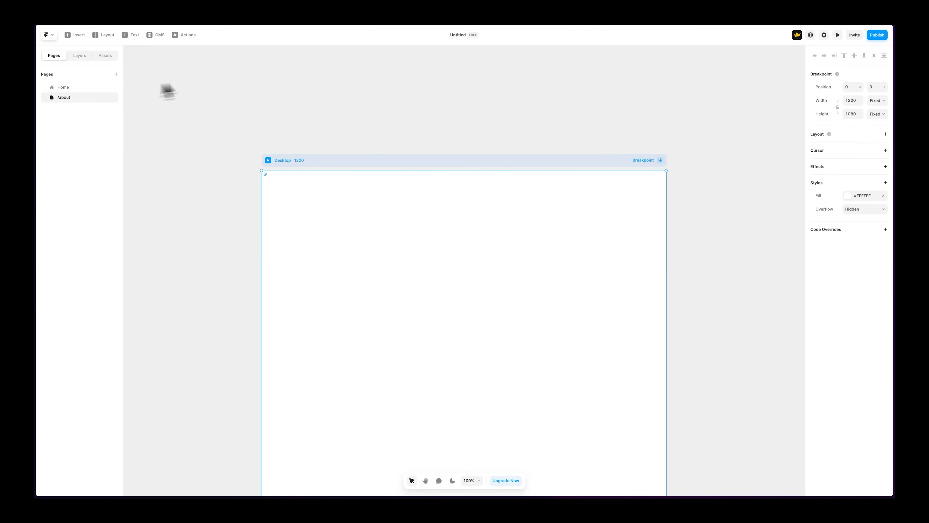
Look over the blank /about page, and return to the Home page with its Desktop, Tablet and Phone breakpoints.
click(172, 92)
key(super+minus)
scroll(355, 125, down, 2)
scroll(355, 125, right, 1)
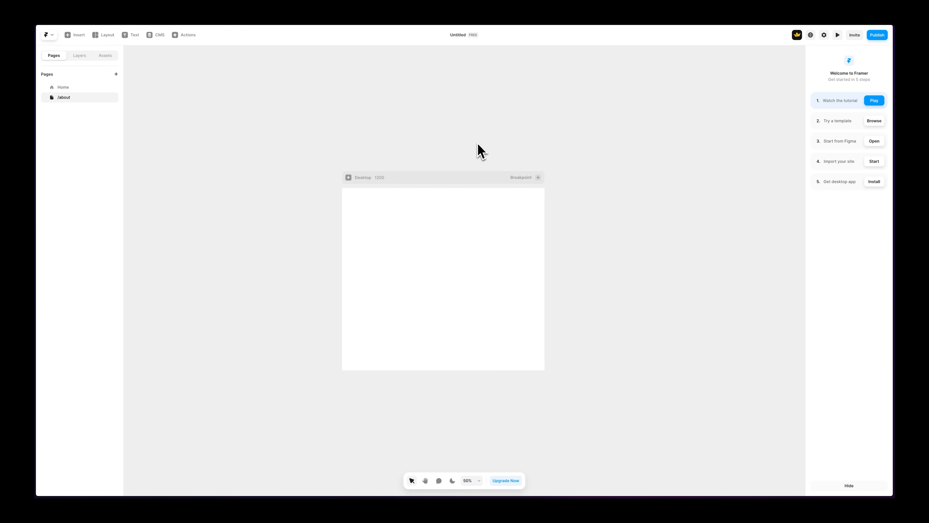
click(85, 89)
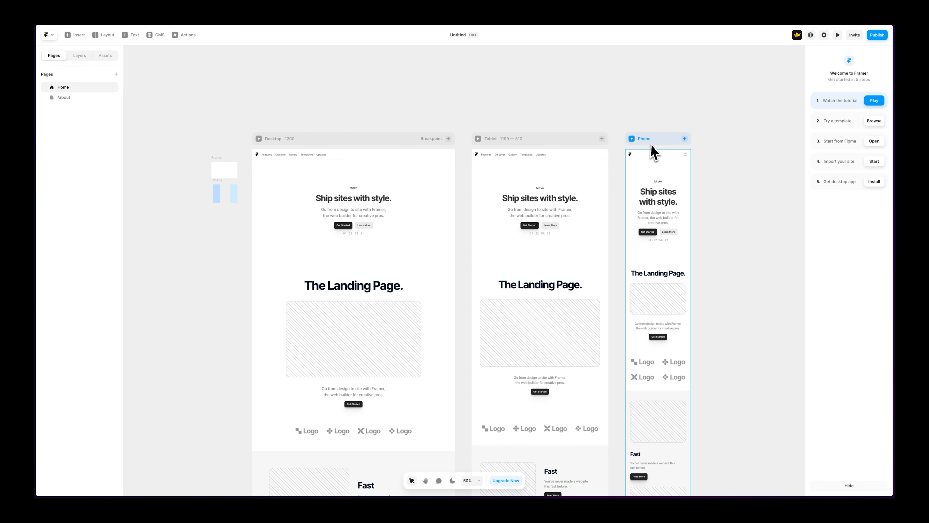
scroll(645, 154, up, 1)
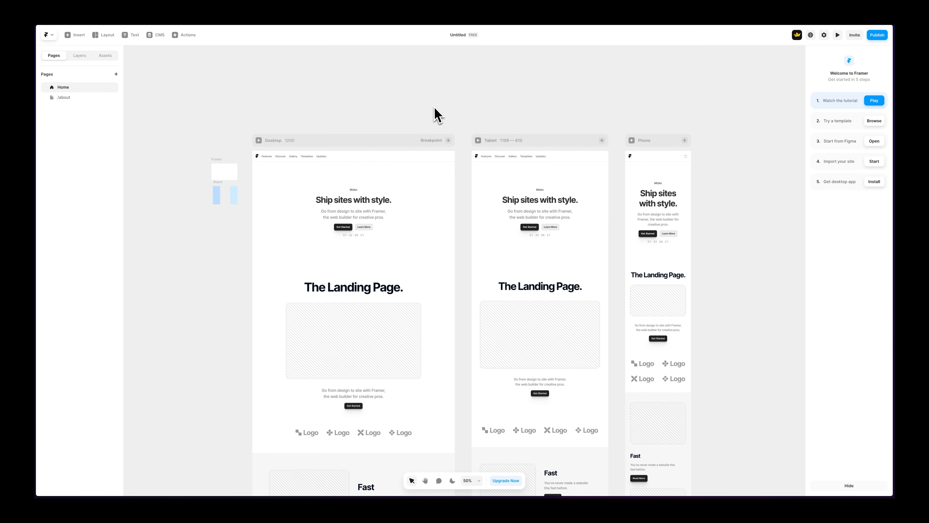
Select the Home page's Desktop breakpoint and expand its first Header in the layer hierarchy.
click(78, 58)
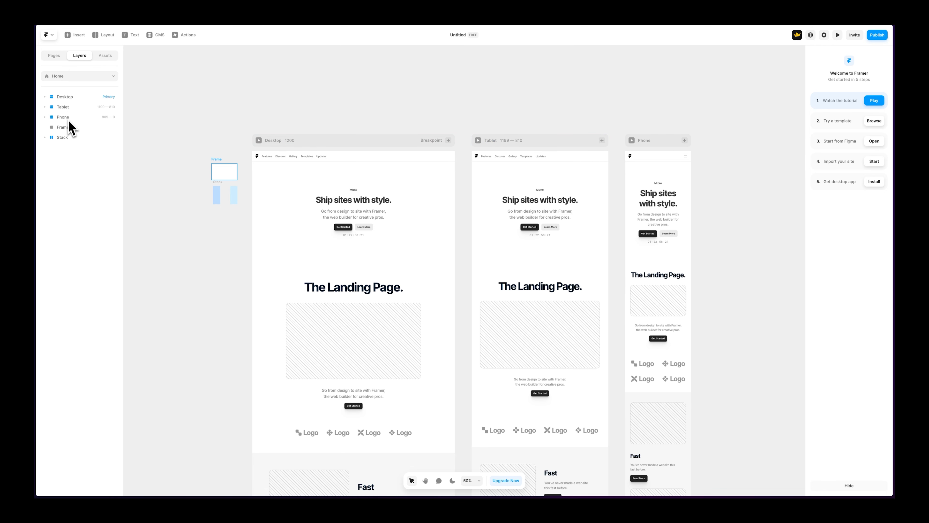
click(308, 149)
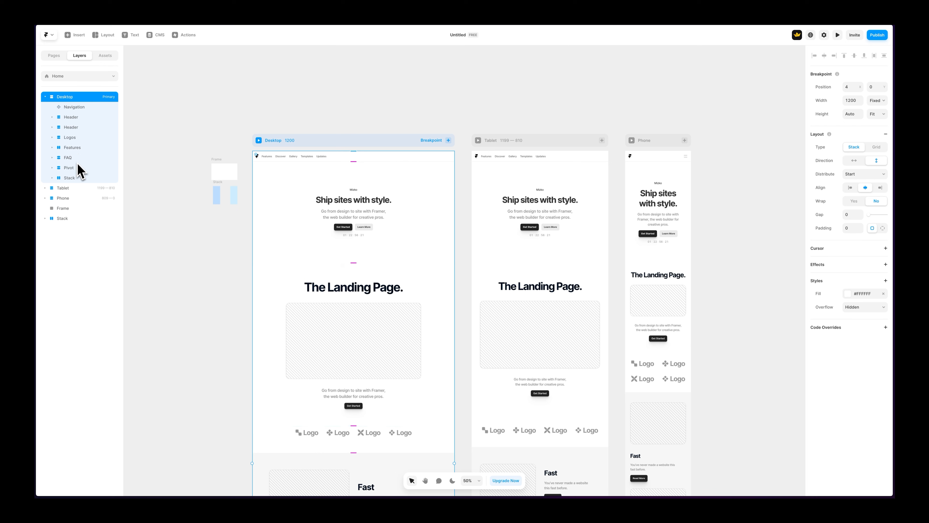
click(52, 117)
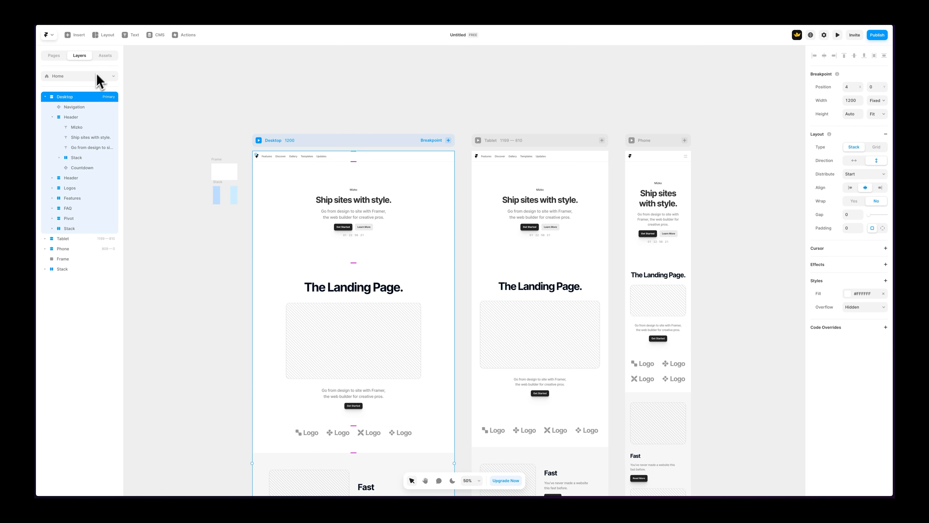
Switch from the layer hierarchy to the /about page and back to the Home page.
click(80, 76)
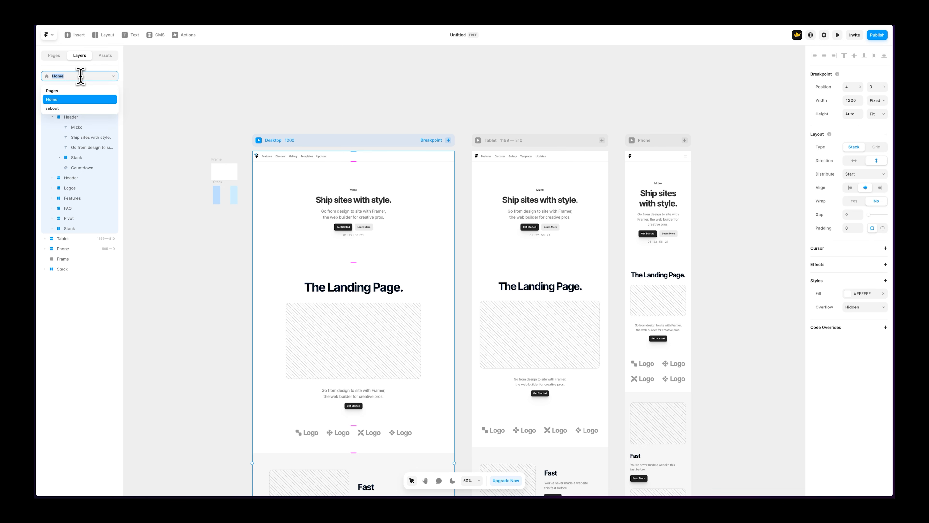
click(70, 108)
click(65, 77)
click(66, 99)
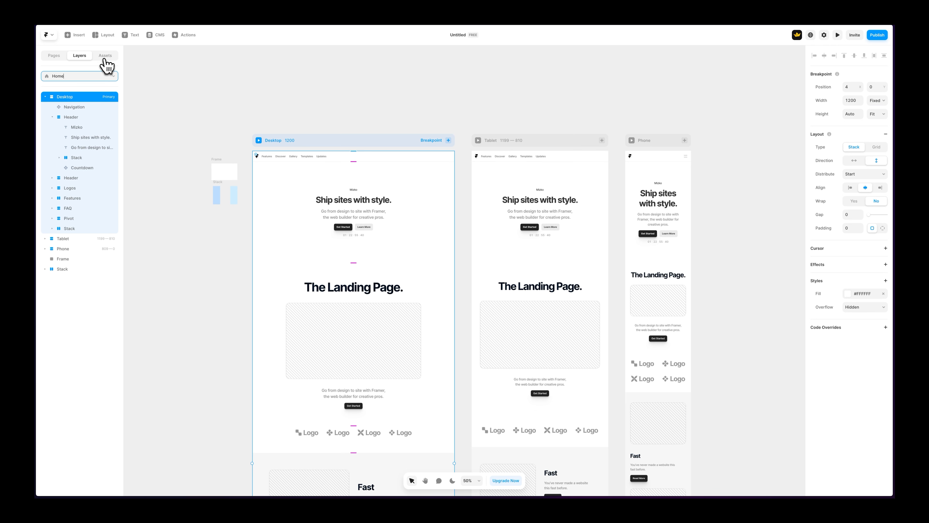
Check the project's assets, and examine the layers and properties of the Desktop breakpoint's first Header section.
click(106, 57)
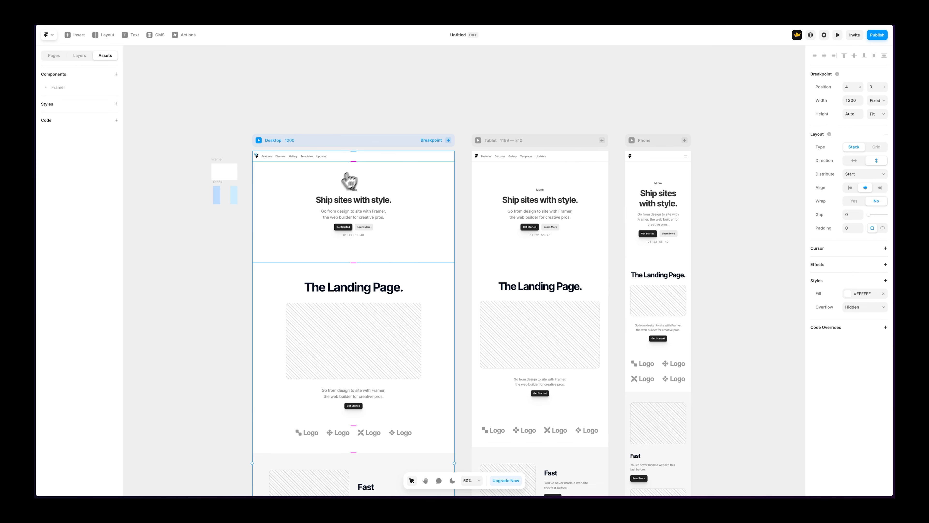
click(366, 176)
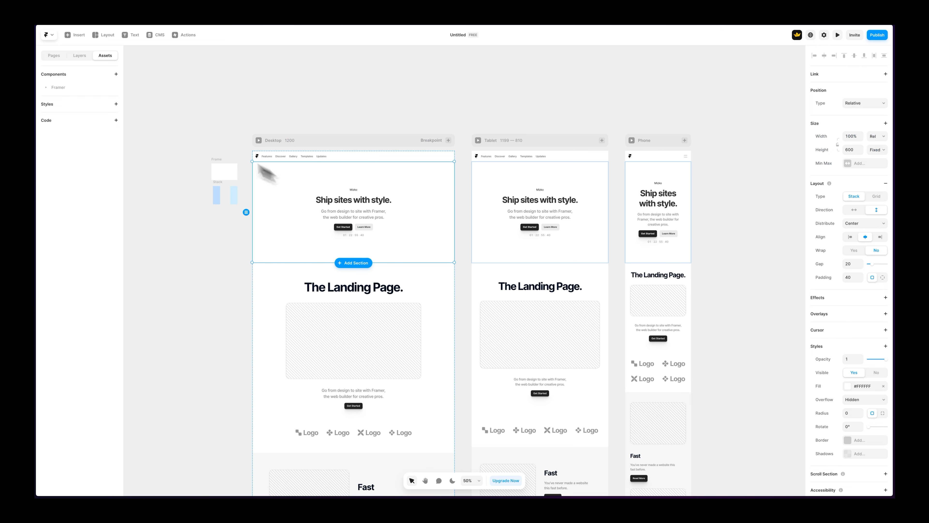
click(80, 56)
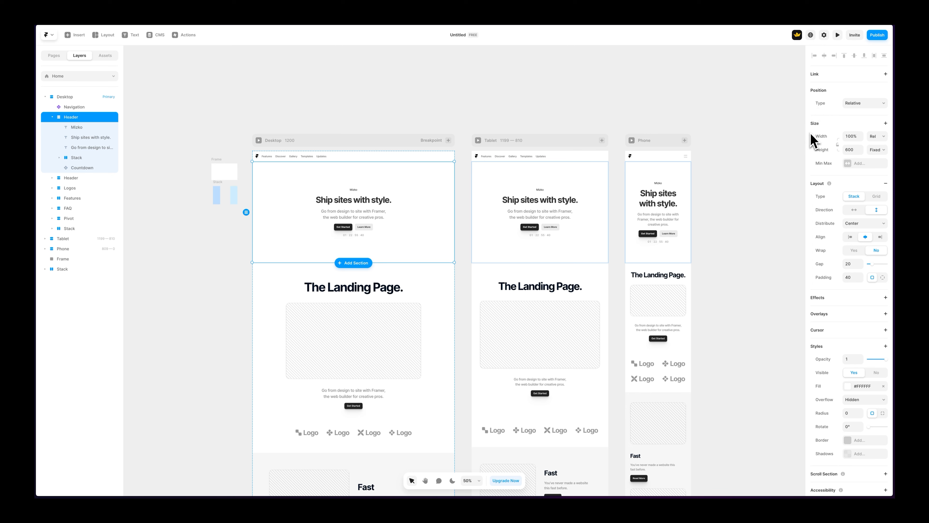
scroll(819, 205, down, 2)
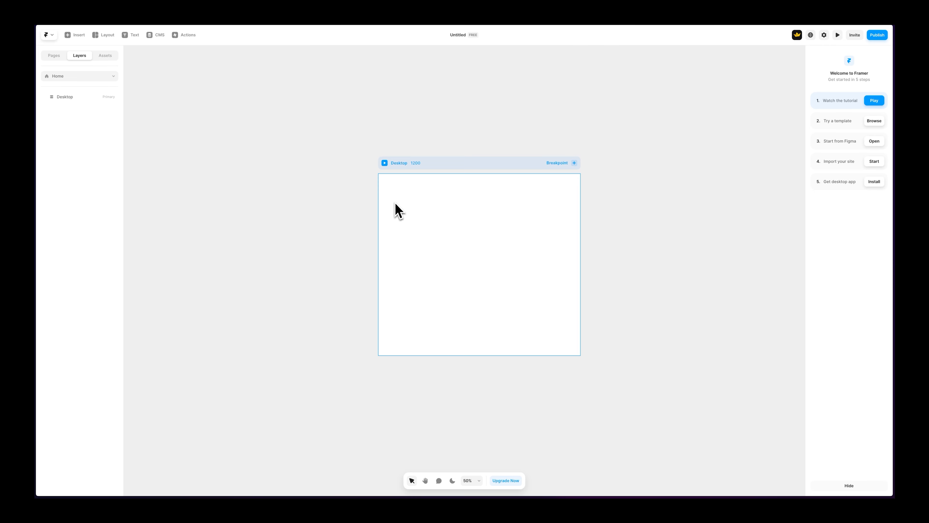
Insert the first light-themed navigation bar at the top of the blank Desktop breakpoint.
click(399, 187)
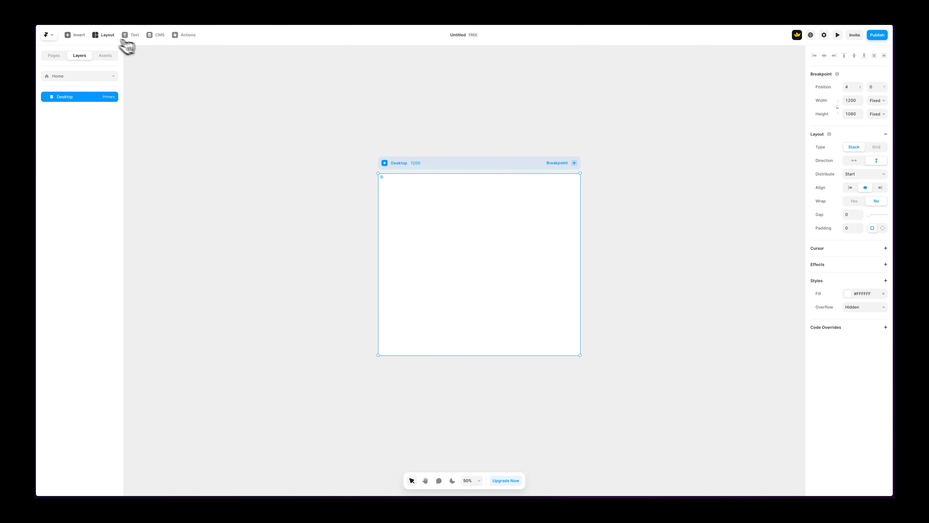
click(78, 36)
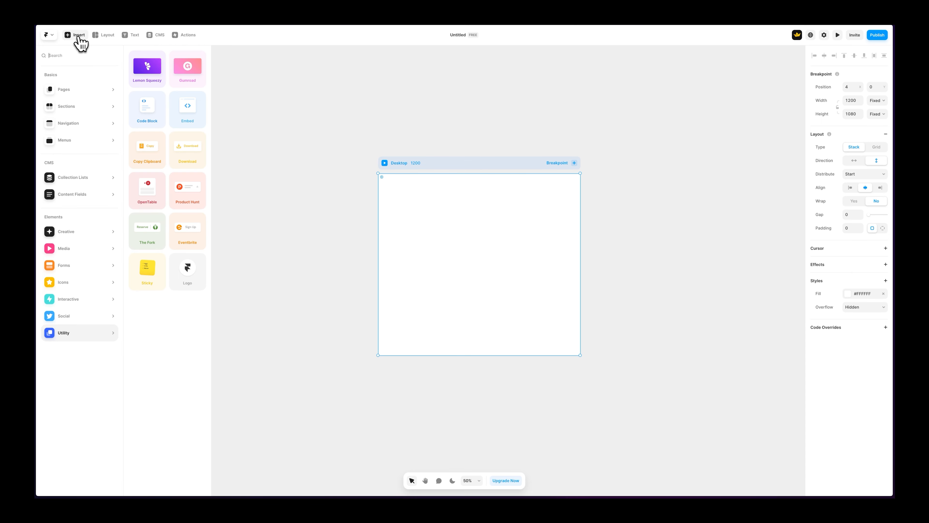
mouse_move(79, 125)
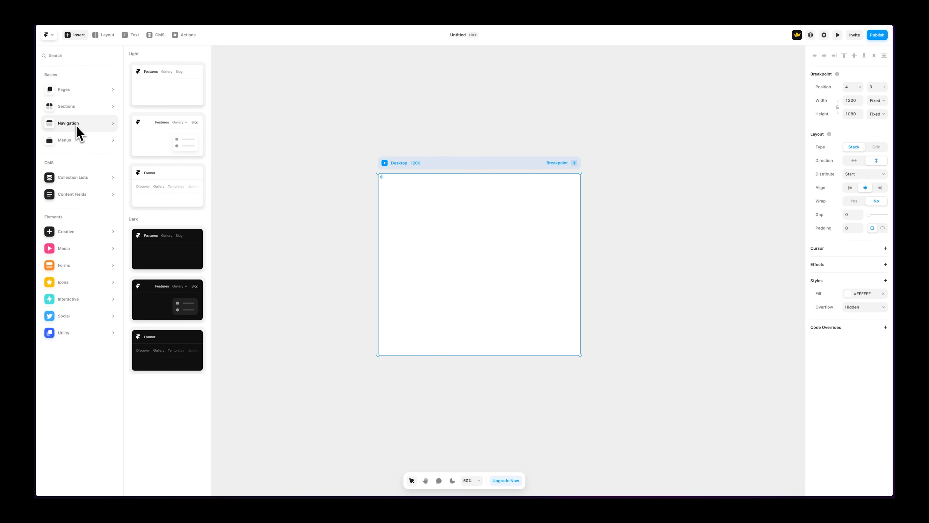
drag(171, 90, 479, 182)
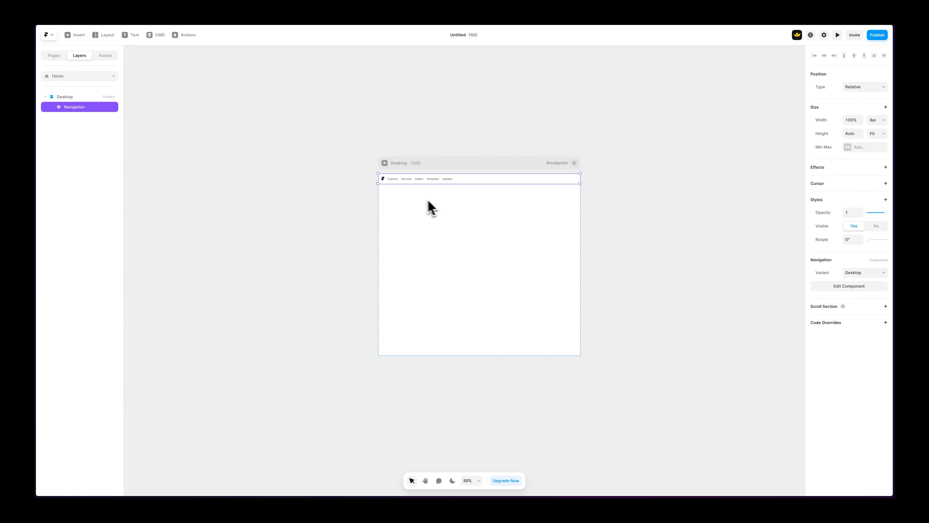
click(276, 202)
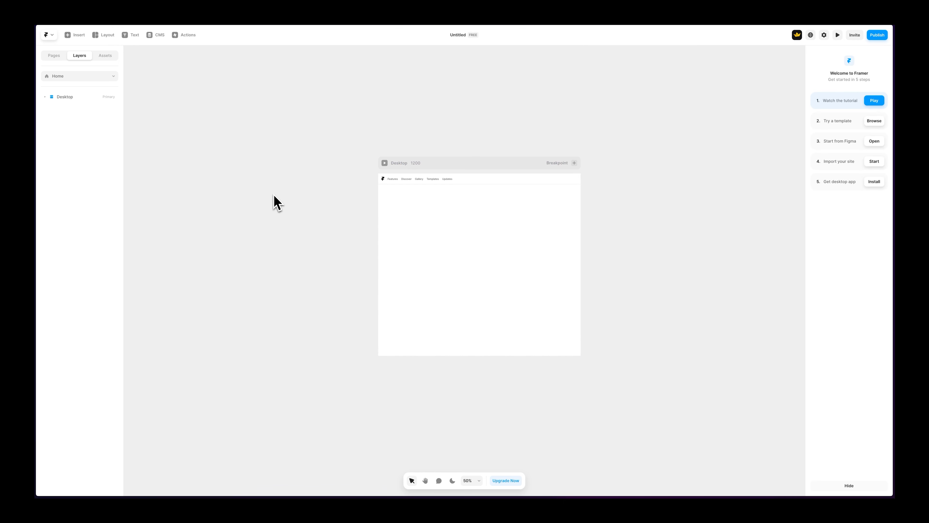
Open the Desktop breakpoint's Navigation component for editing.
key(h)
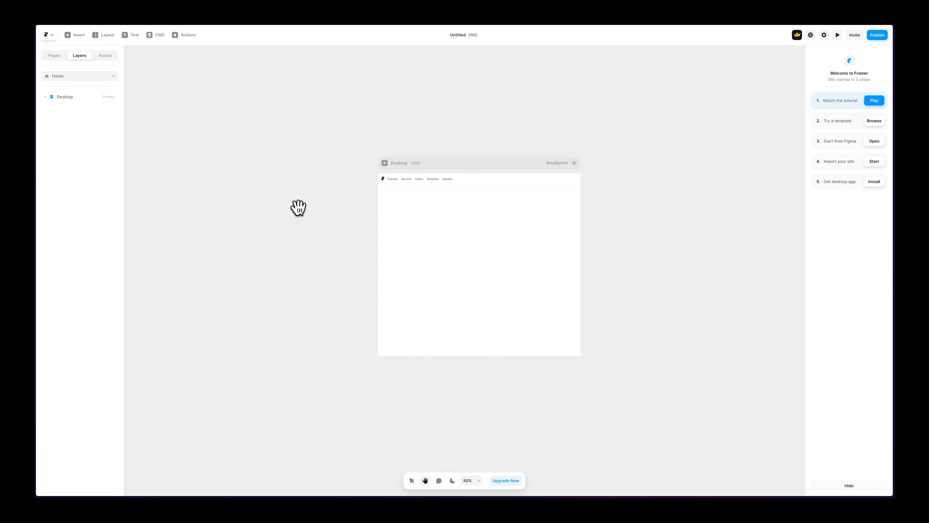
drag(347, 204, 375, 203)
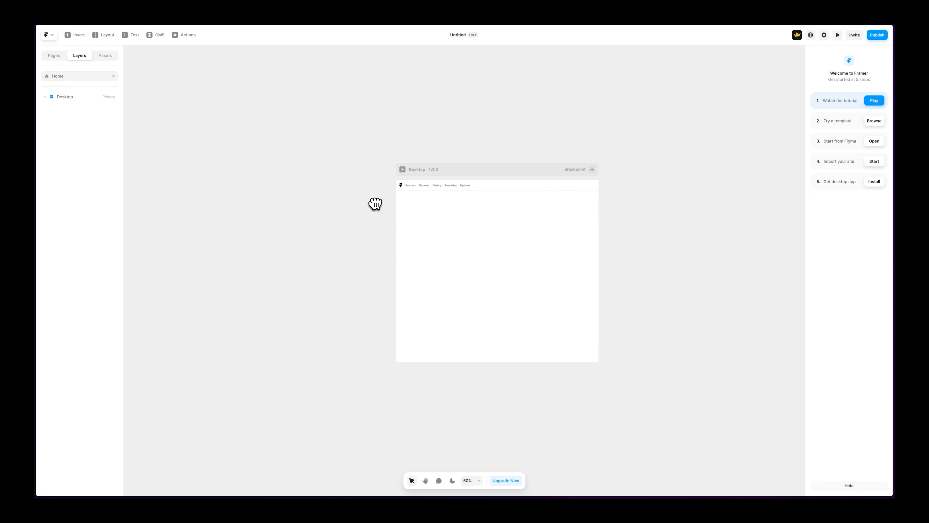
key(super+equal)
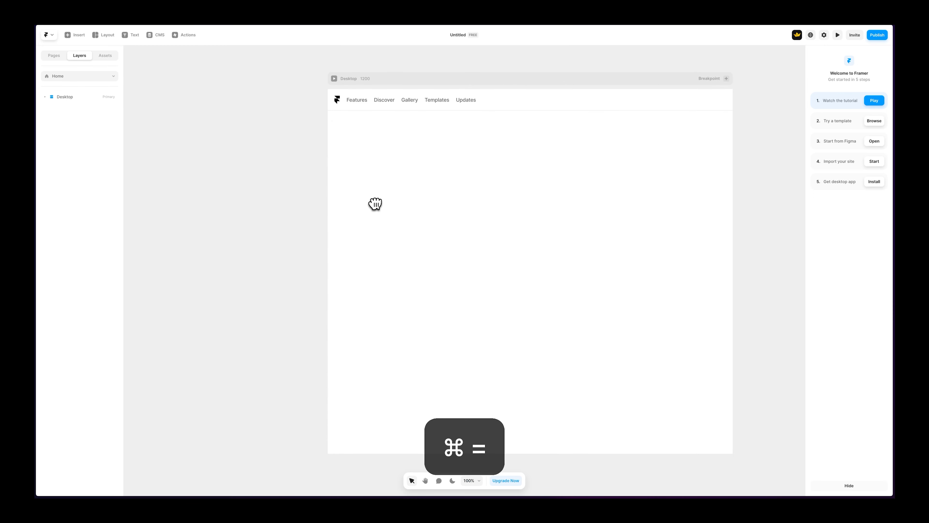
scroll(417, 192, right, 3)
scroll(417, 191, up, 2)
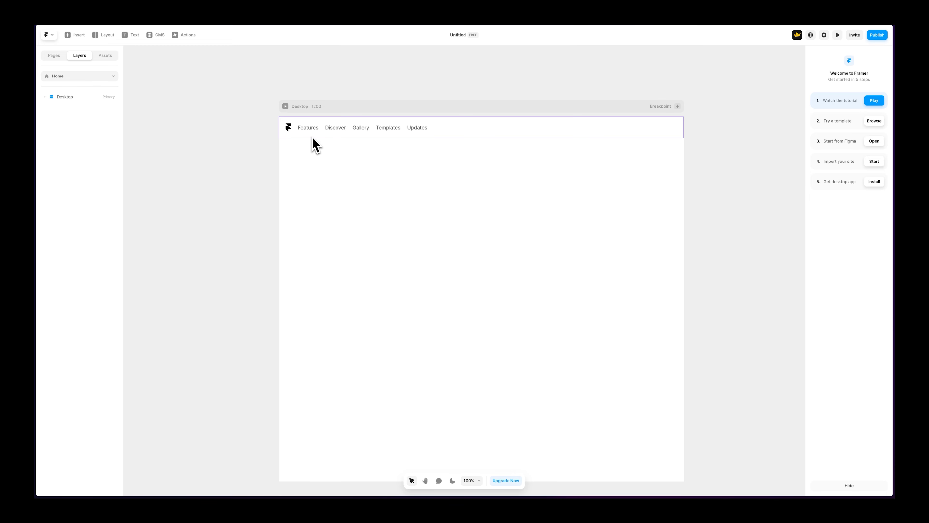
click(314, 143)
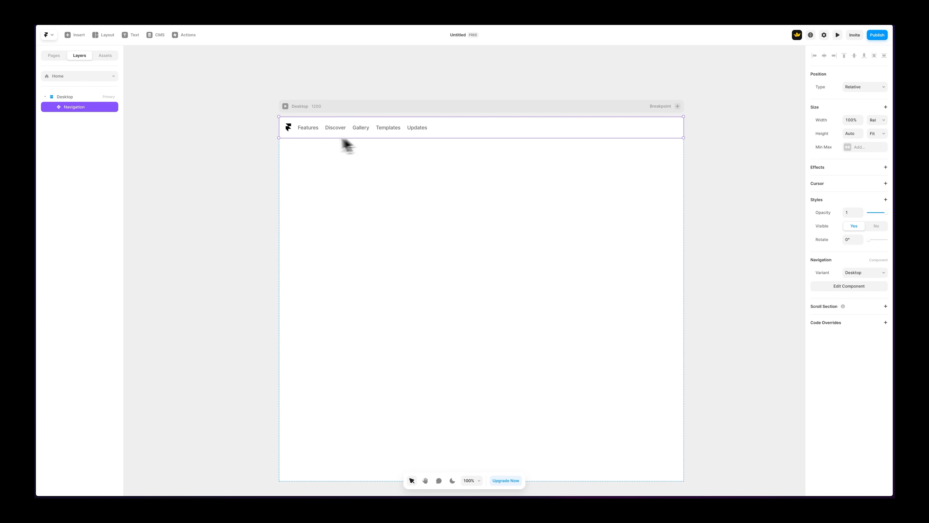
double_click(306, 139)
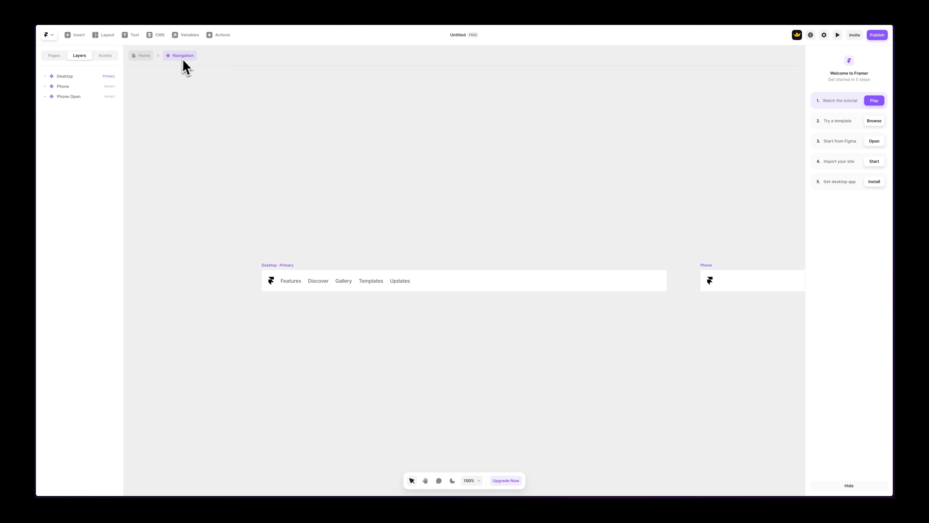
In the navigation's Desktop variant, rename the Features link as About and the Discover link as Case Studies.
click(290, 283)
double_click(290, 283)
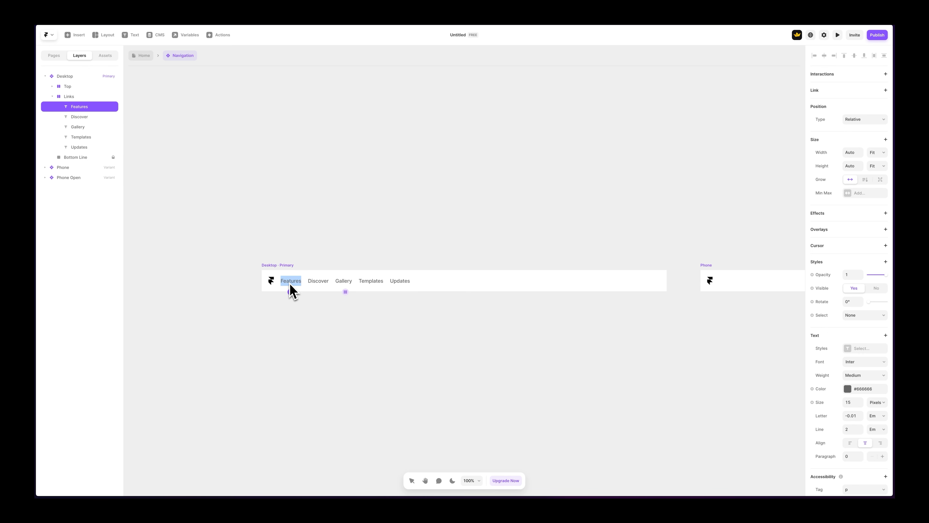
text(About)
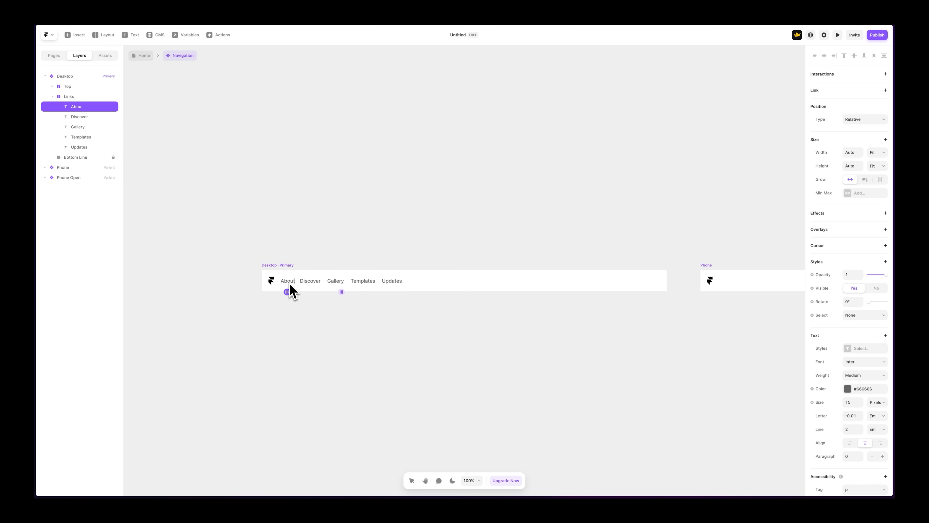
click(308, 283)
double_click(311, 284)
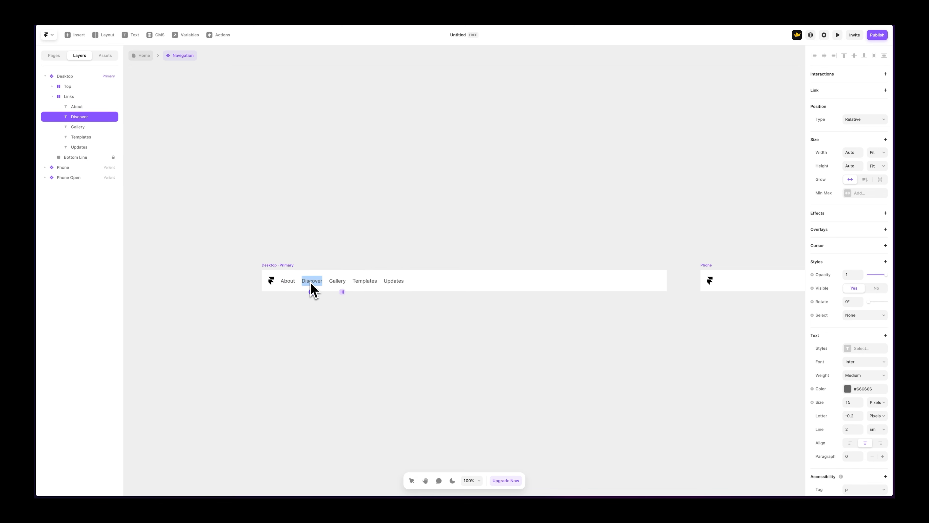
text(Case Studies)
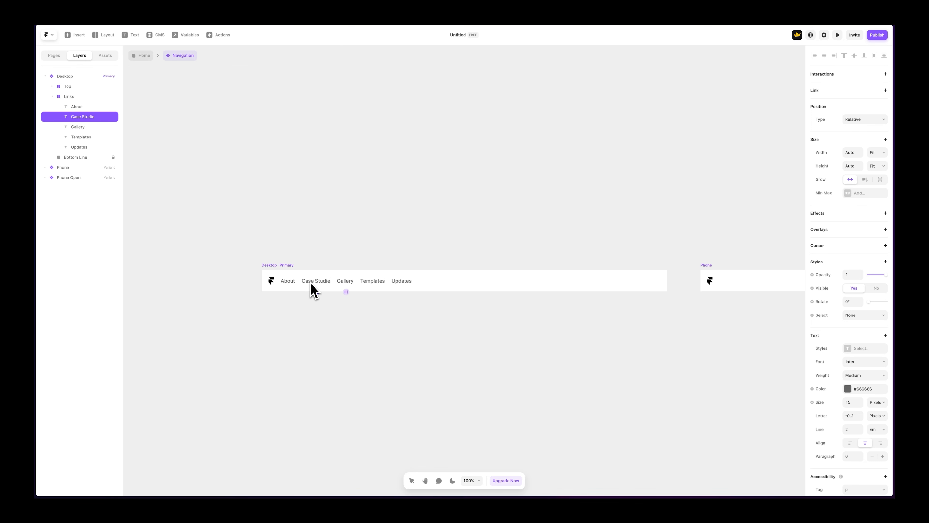
Rename the Gallery link in the Desktop variant as Contact, and select the Templates link beside it.
click(347, 283)
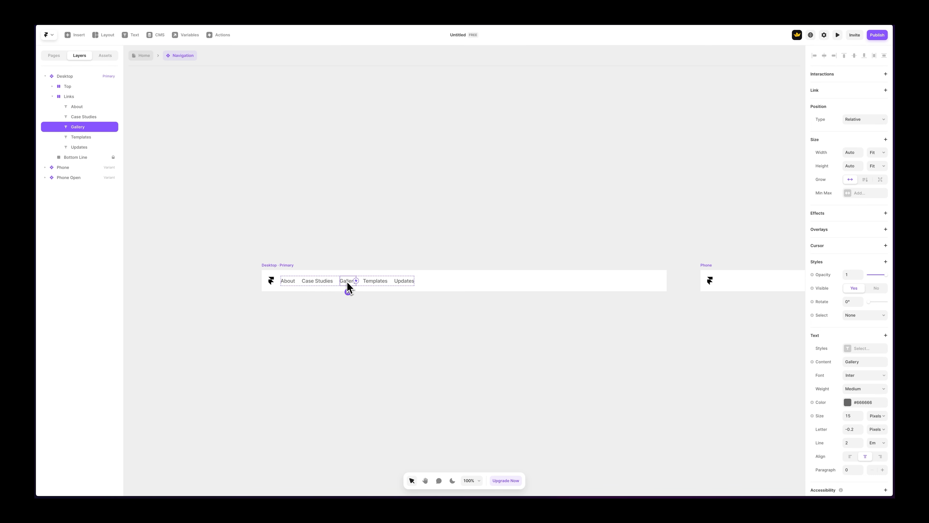
double_click(347, 282)
text(Contact)
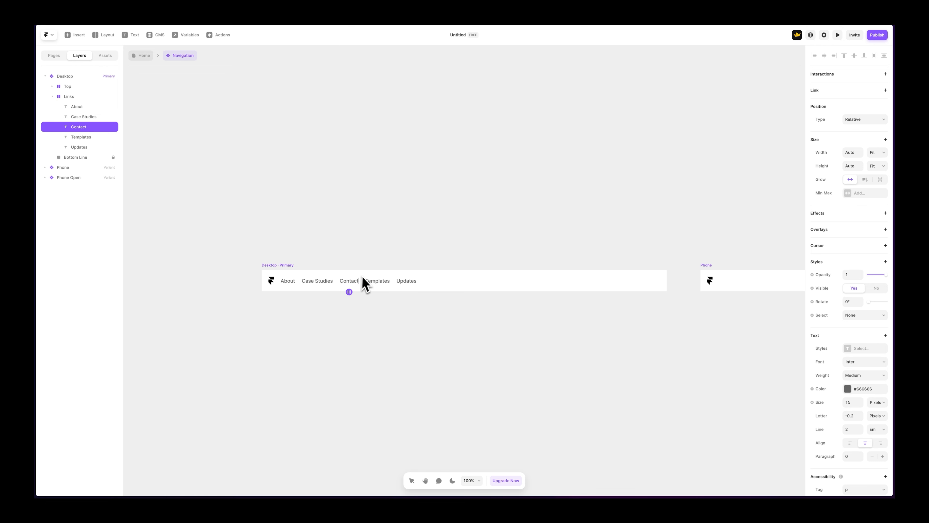
key(Escape)
click(377, 283)
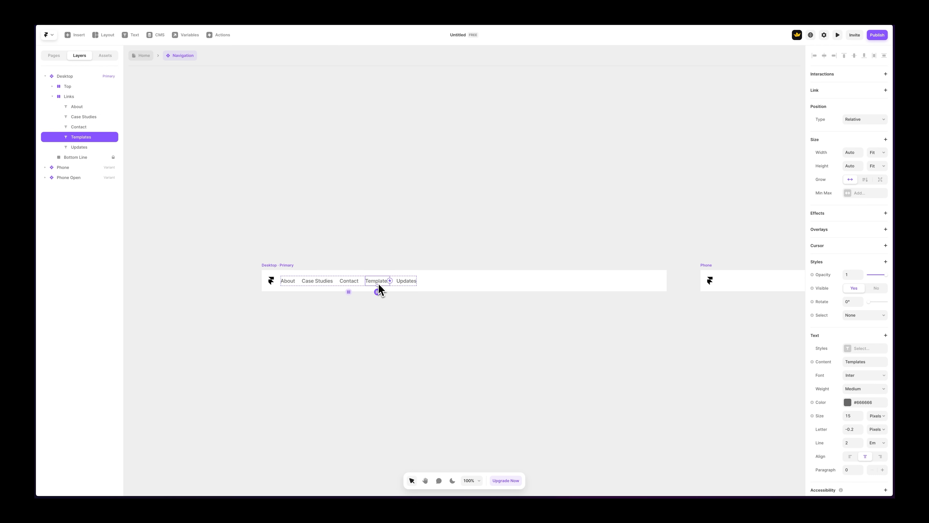
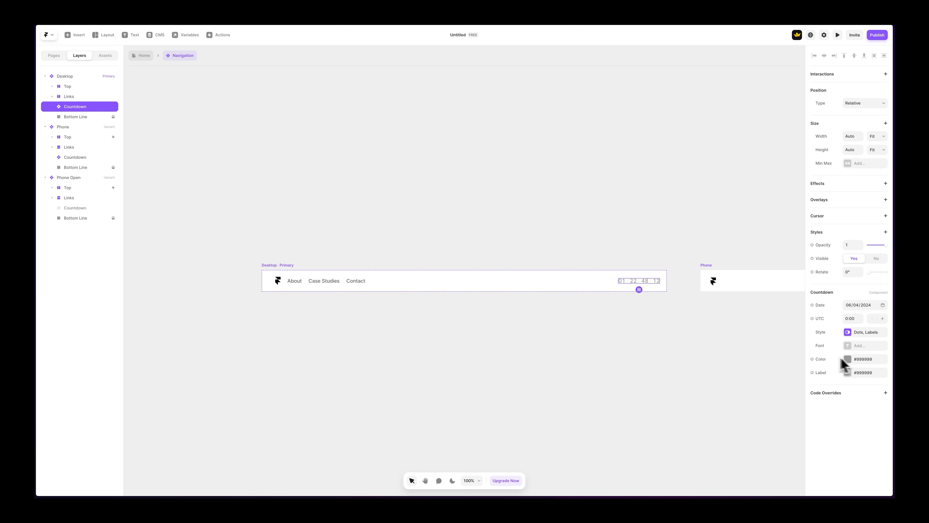
Leave the Navigation component and return to the Home page.
click(631, 236)
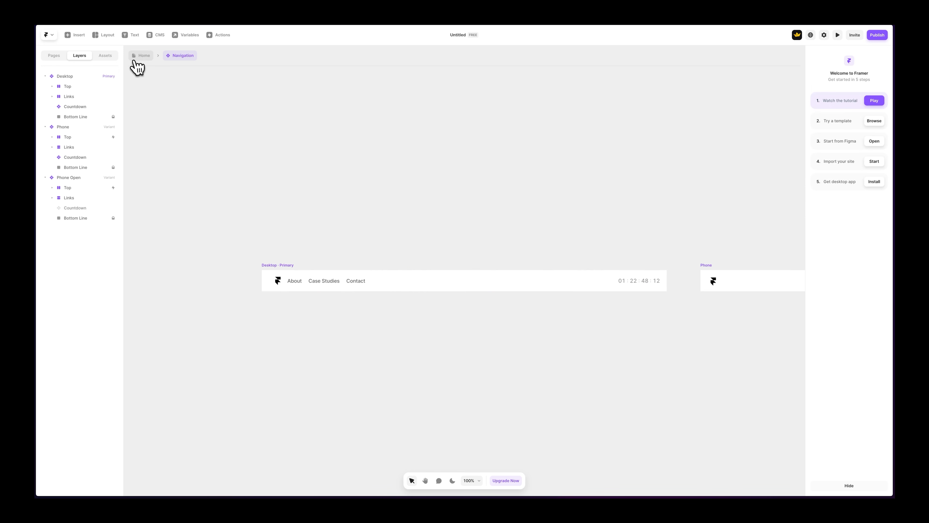
click(140, 57)
click(175, 126)
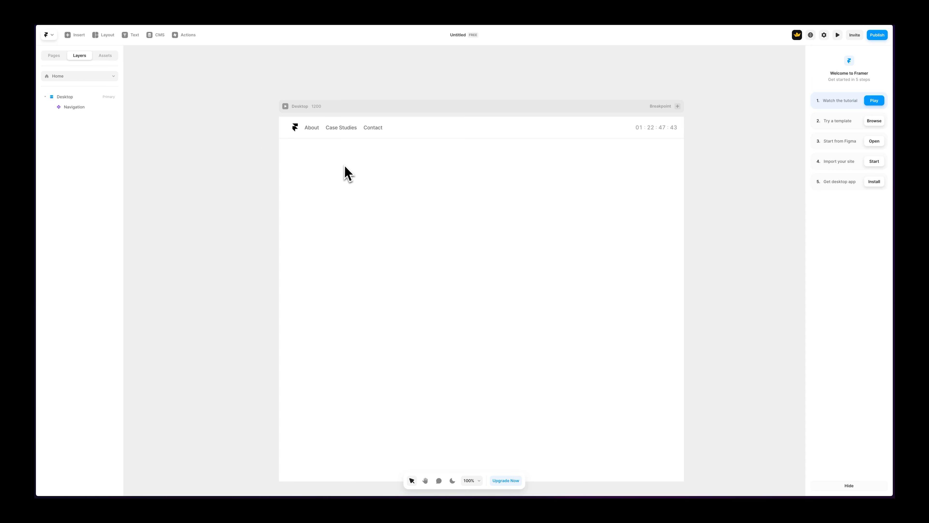
Insert the two-column section with text beside an image, Add Sections or Complete Pages, directly below the navigation bar.
click(78, 35)
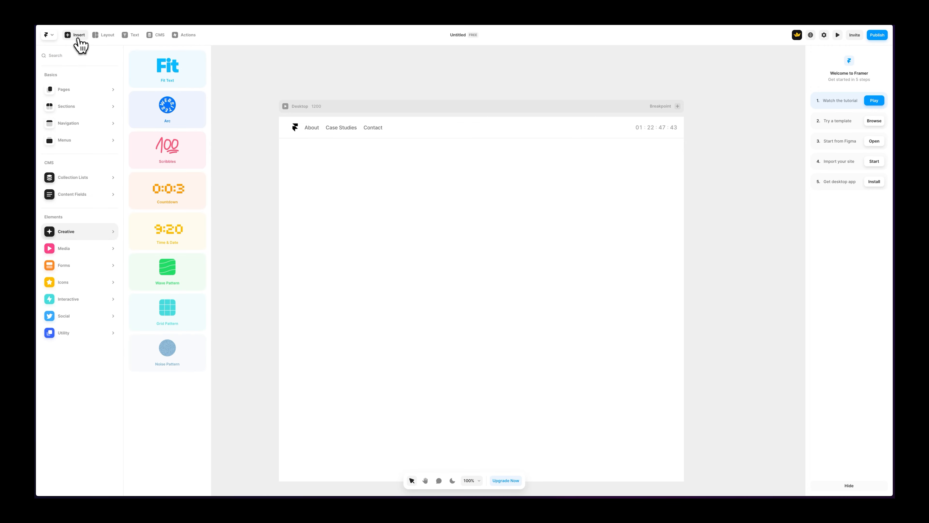
mouse_move(84, 110)
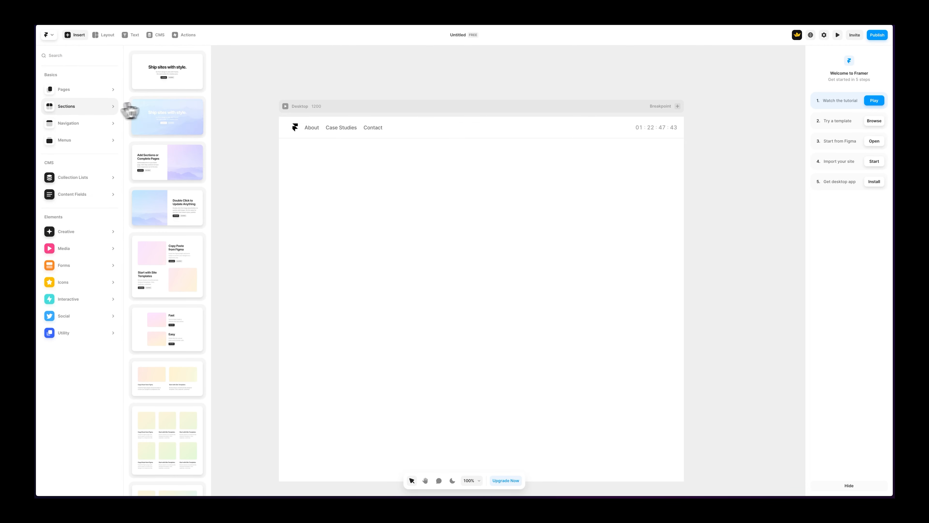
scroll(167, 82, down, 2)
scroll(166, 83, down, 3)
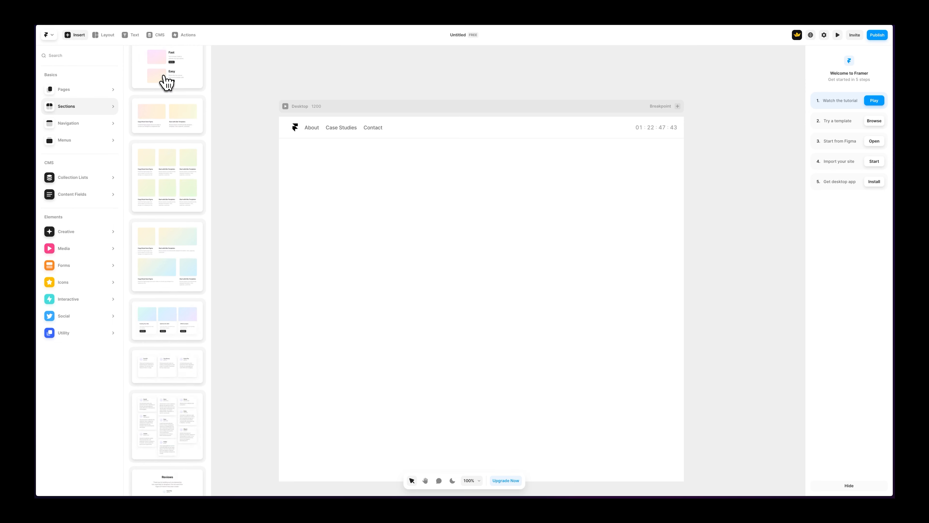
scroll(166, 82, up, 6)
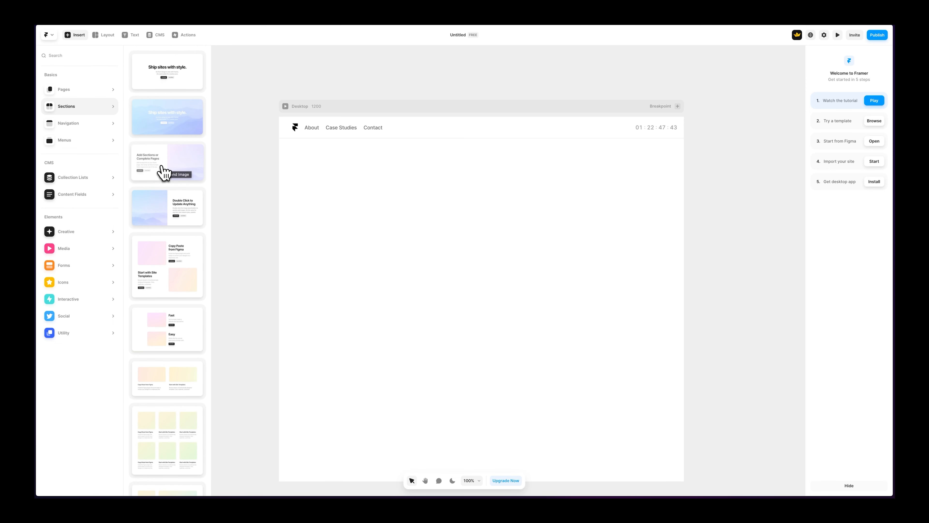
drag(166, 171, 480, 229)
key(Escape)
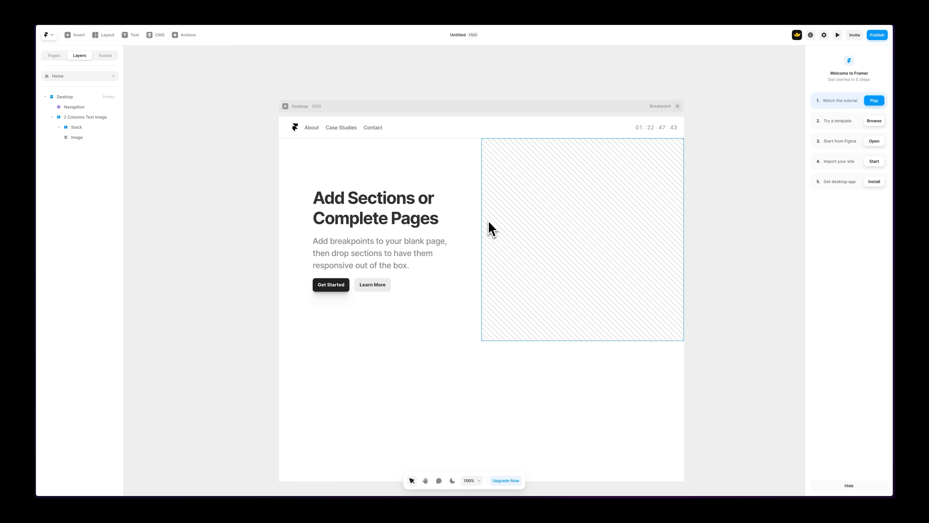
Replace the section's heading with a greeting starting "Yo! My name is", the designer's name and "and I'm a Product Designer".
click(385, 213)
double_click(385, 205)
key(Escape)
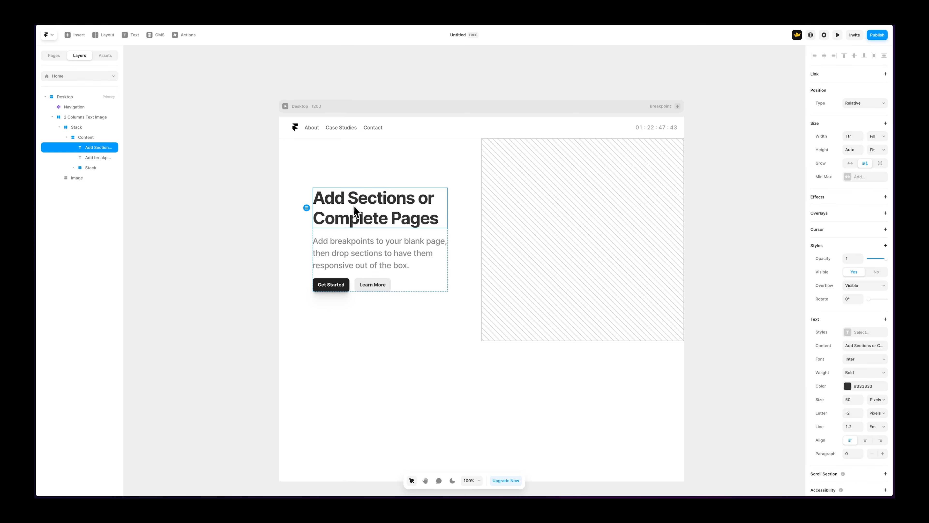
double_click(354, 208)
key(ctrl+a)
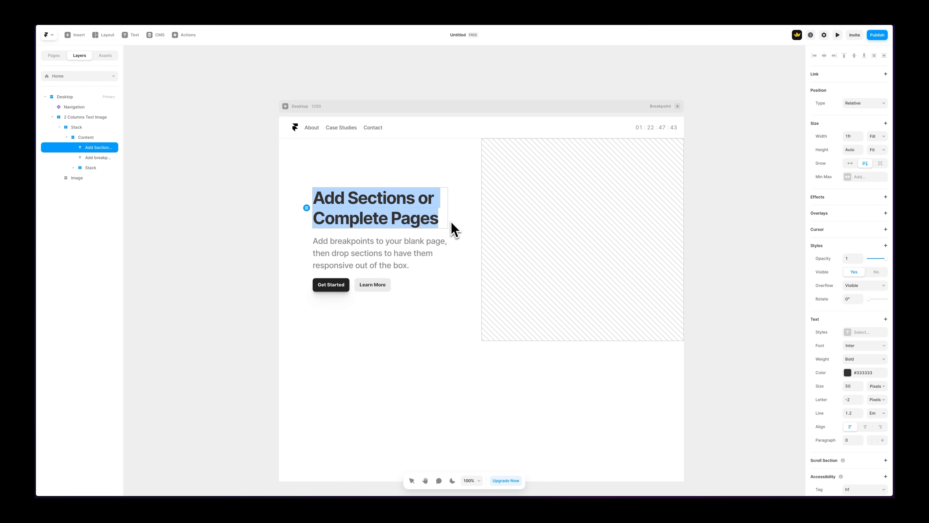
text(Yo)
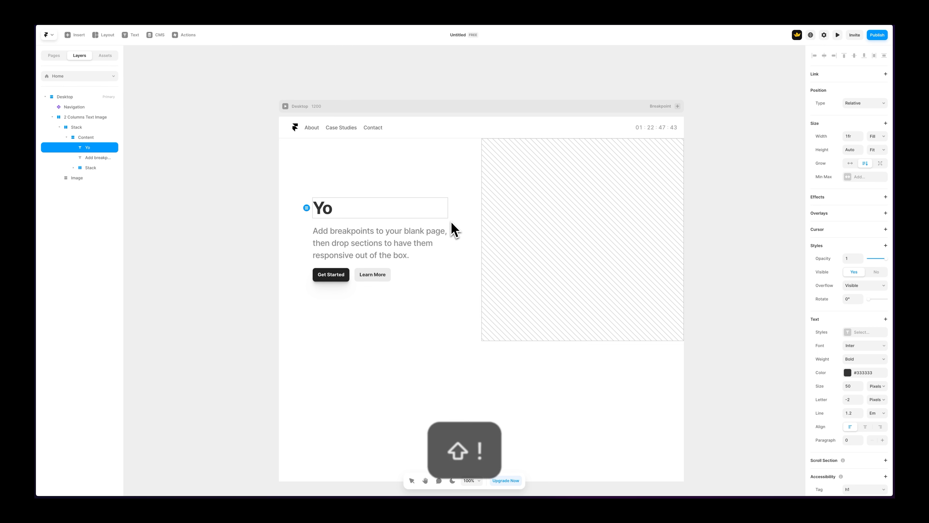
text(! My name i)
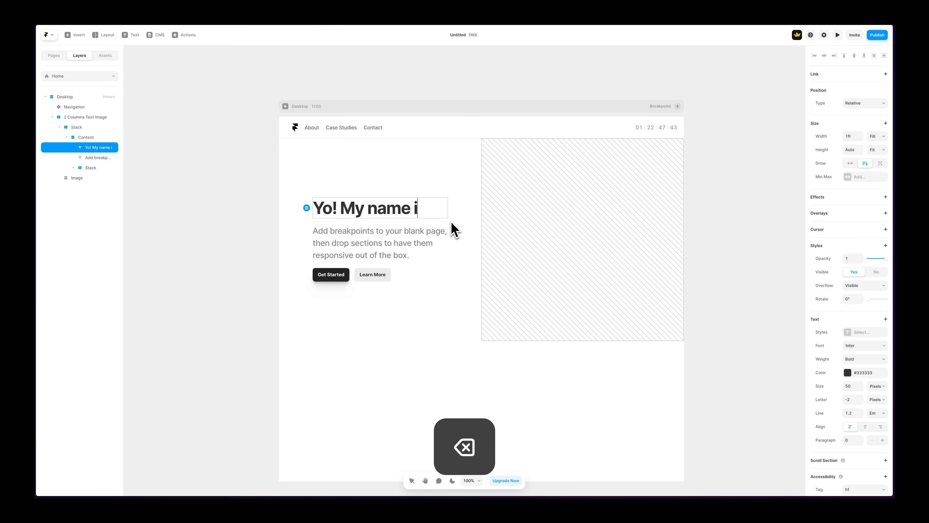
text(s Mizko and I'm a Product Designer)
key(Escape)
click(236, 253)
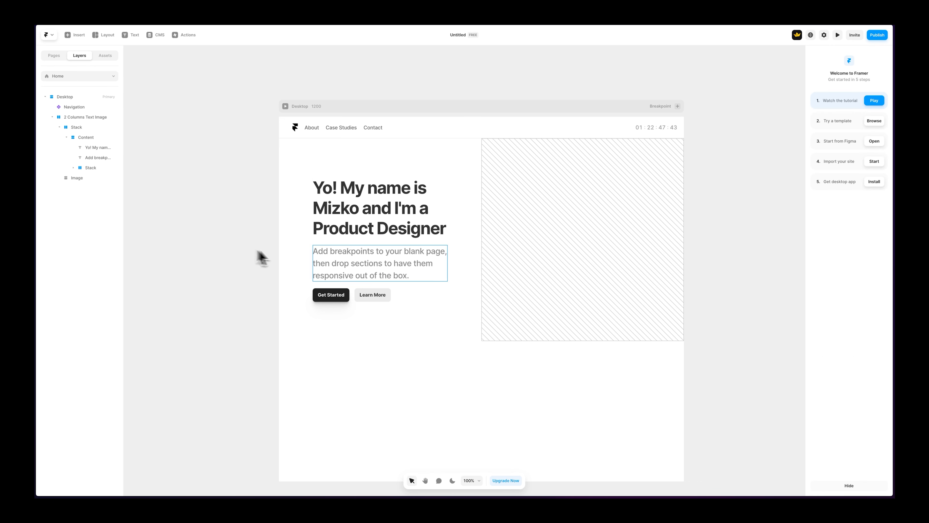
click(337, 265)
double_click(337, 262)
click(245, 264)
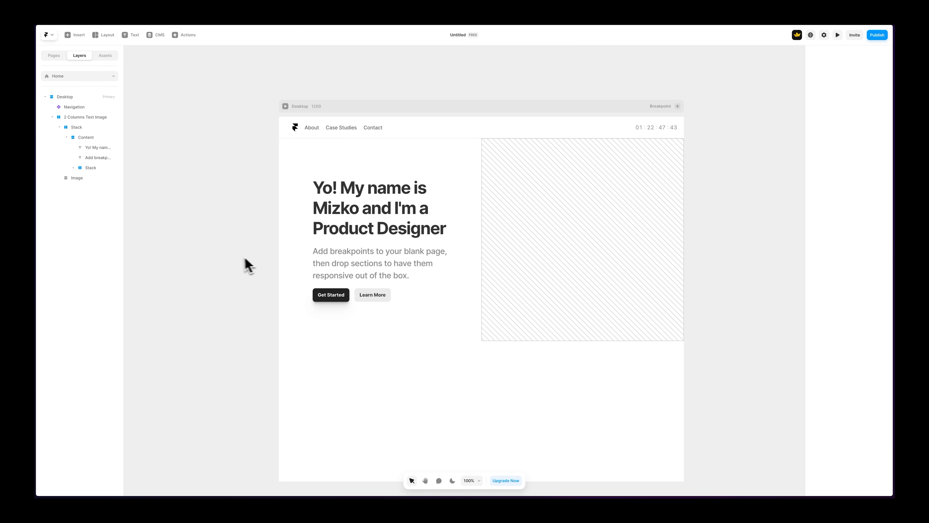
Replace the paragraph below the hero heading with "Welcome to my portfolio where you can learn more about my work.".
double_click(355, 263)
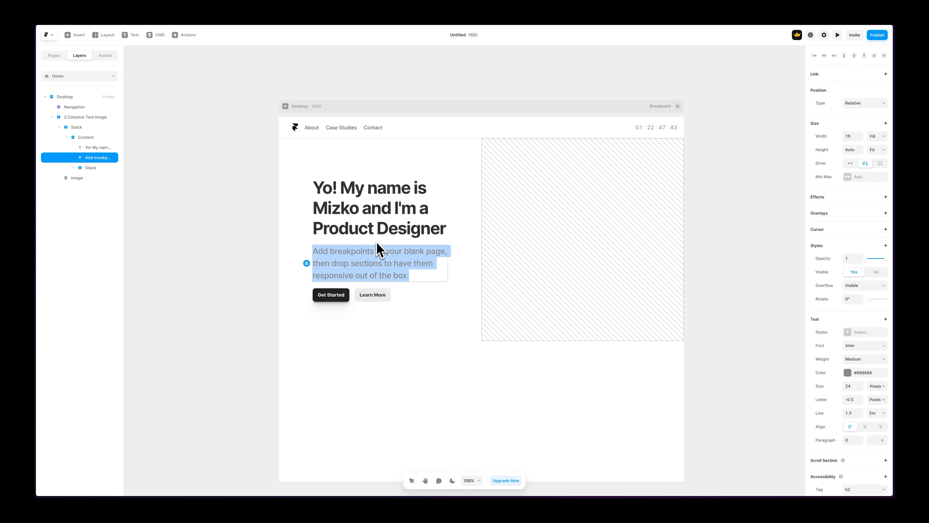
text(Welcome to m y)
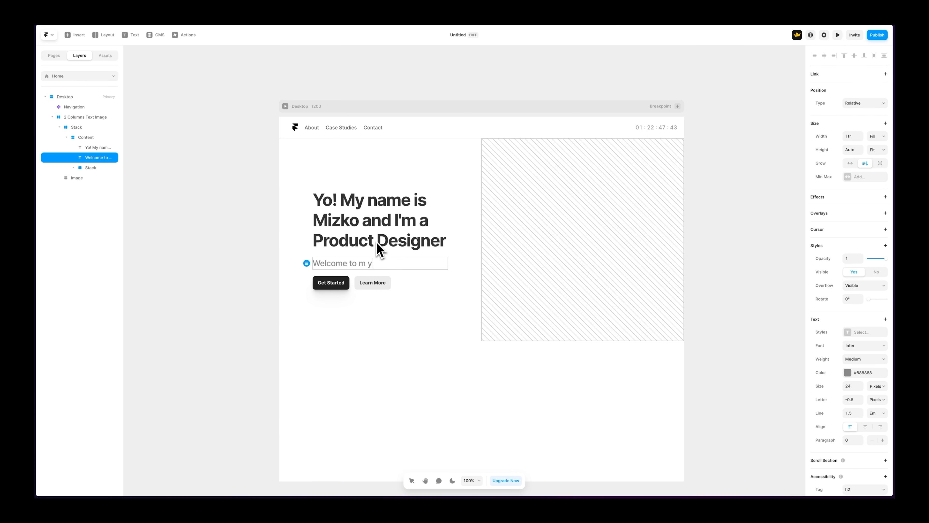
key(BackSpace)
key(BackSpace)
text(y portfolio )
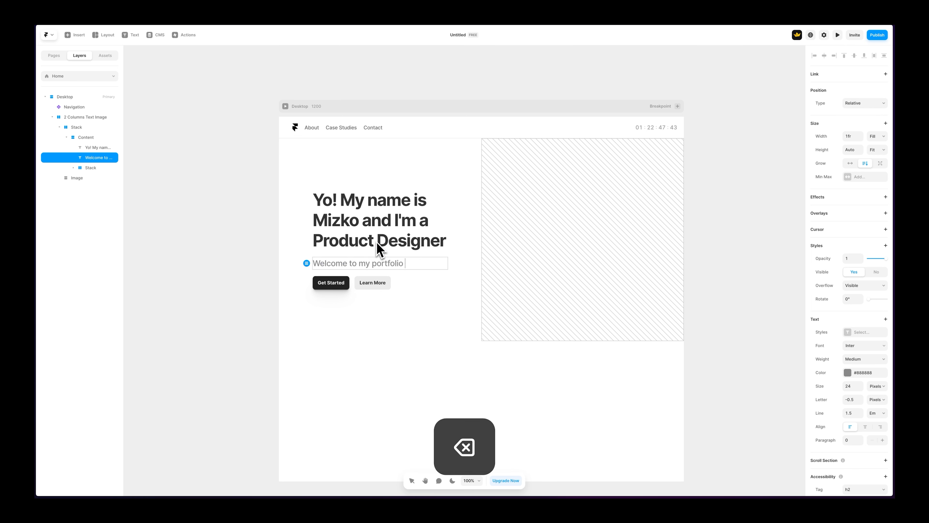
text(where you can learn more )
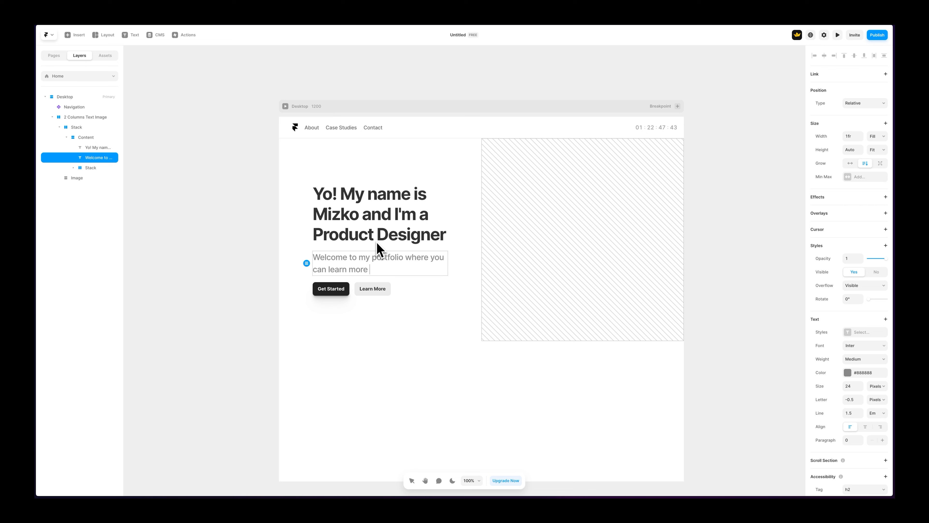
text(about my work.)
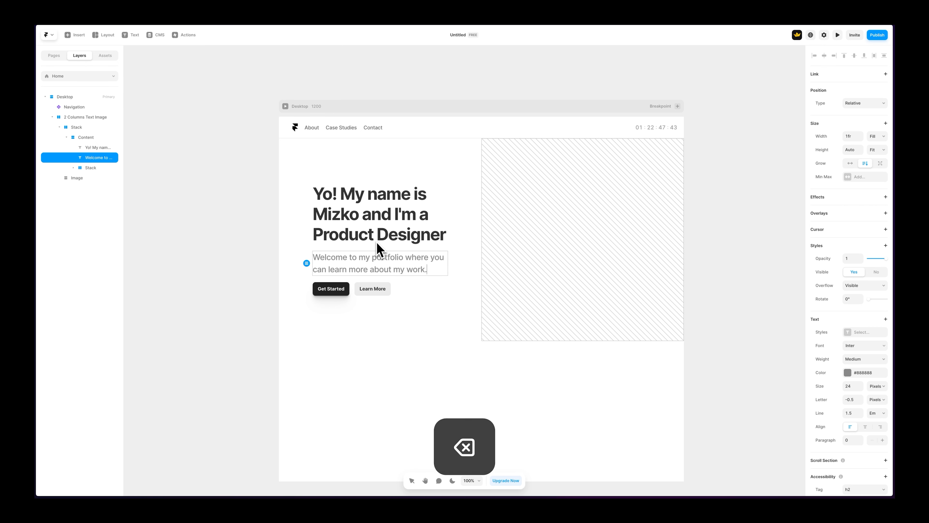
key(Escape)
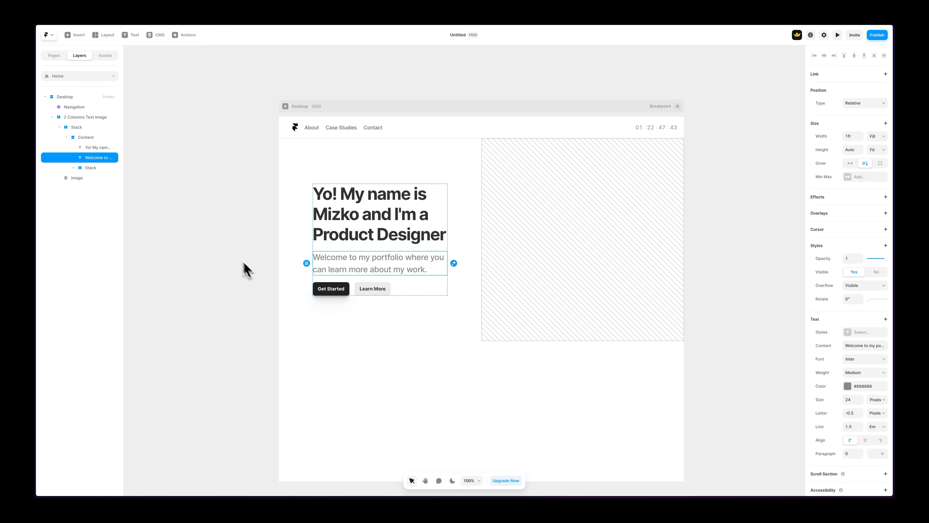
Change the label of the hero section's Get Started button to "View case studies".
double_click(337, 289)
double_click(337, 289)
triple_click(331, 289)
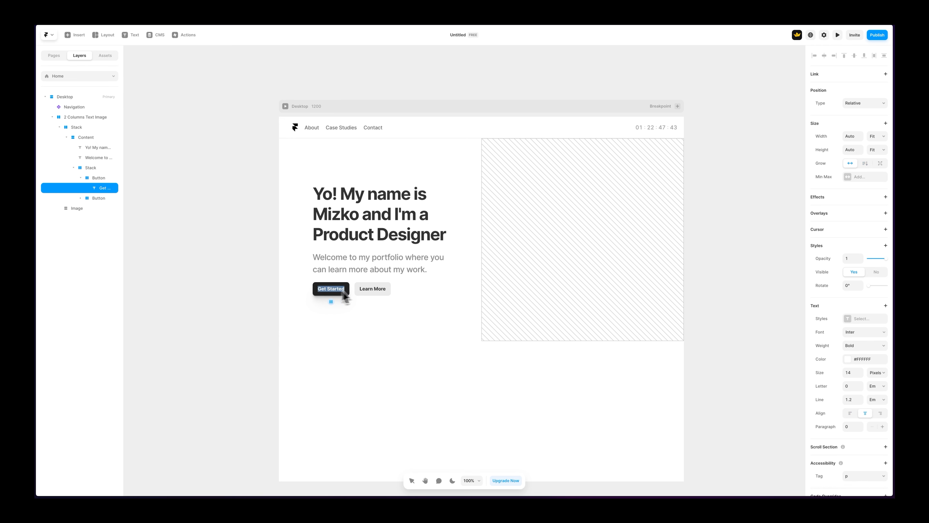
text(View case studies)
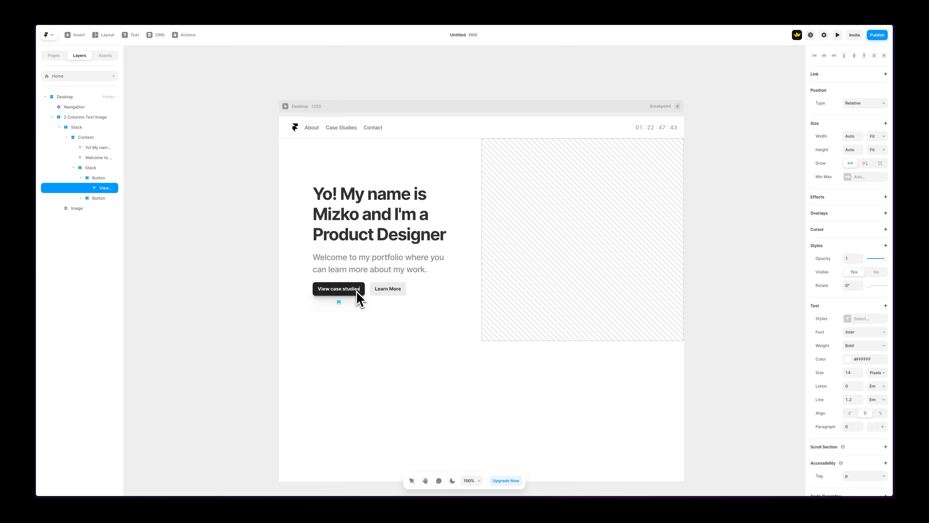
Change the label of the hero section's Learn More button to "Get in touch" and clear the selection.
click(392, 291)
double_click(394, 290)
key(super+a)
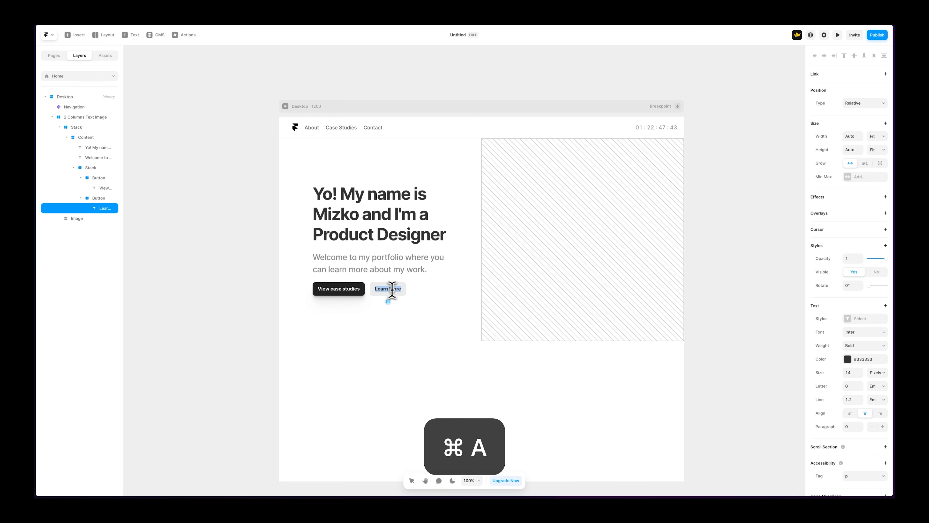
text(Get in)
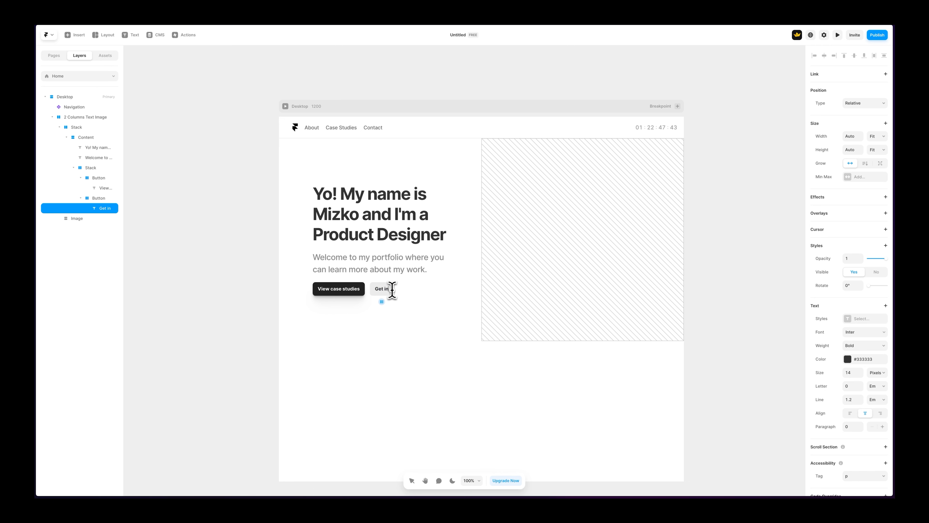
text( touch)
click(214, 253)
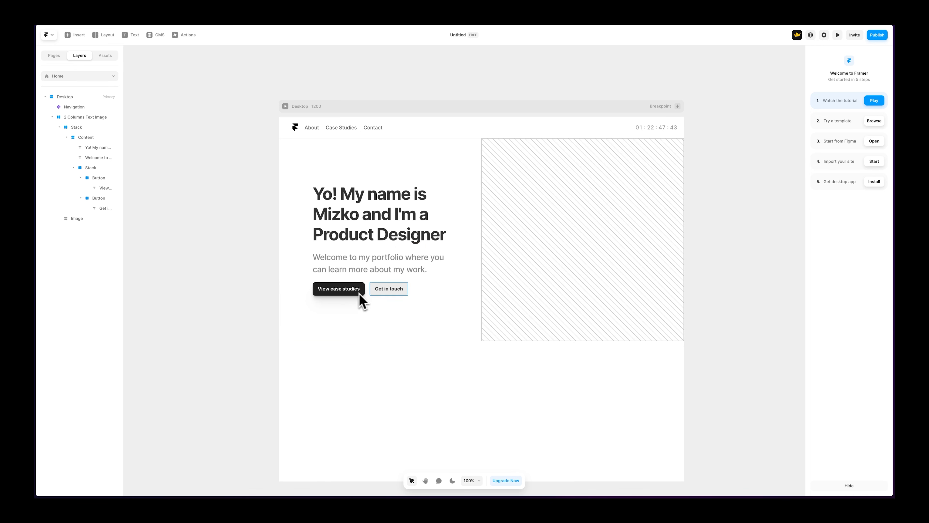
Select the hero section's image placeholder, collapse the Content layer, and open the placeholder's fill settings.
click(524, 277)
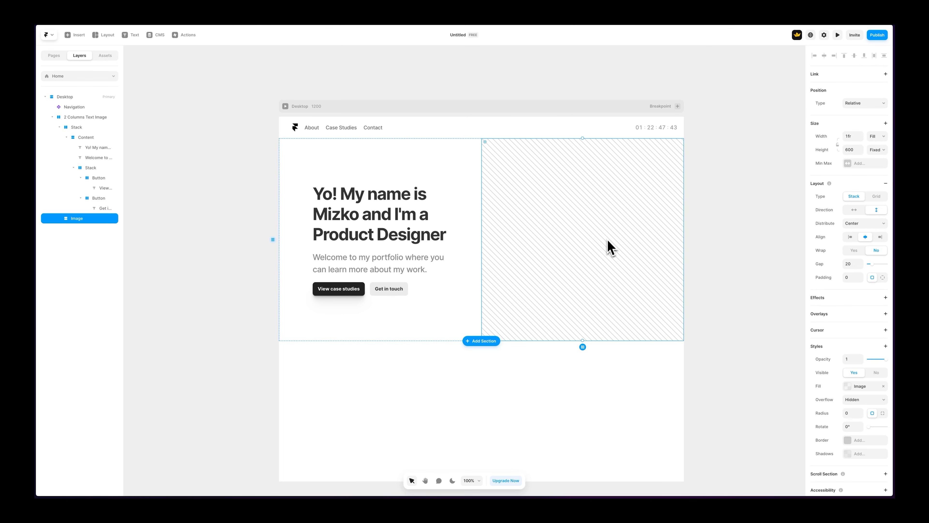
click(66, 137)
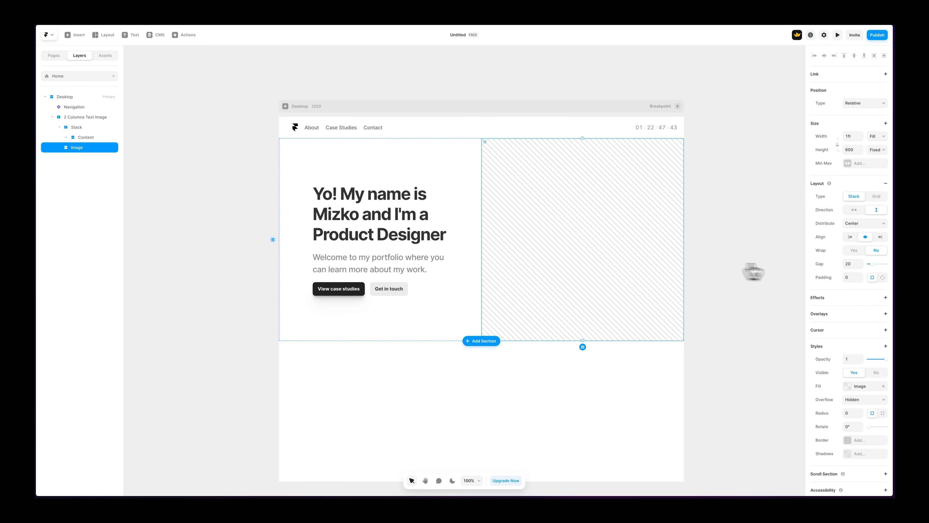
scroll(831, 261, down, 1)
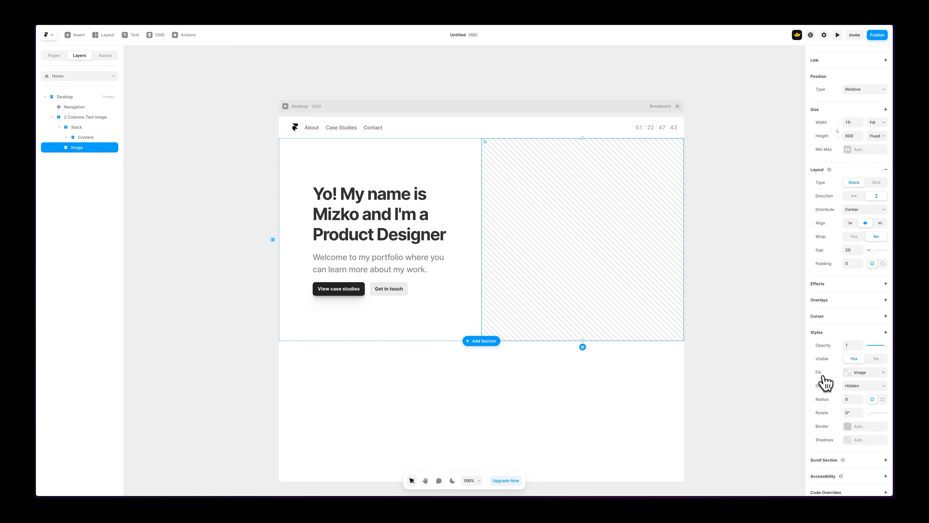
click(848, 375)
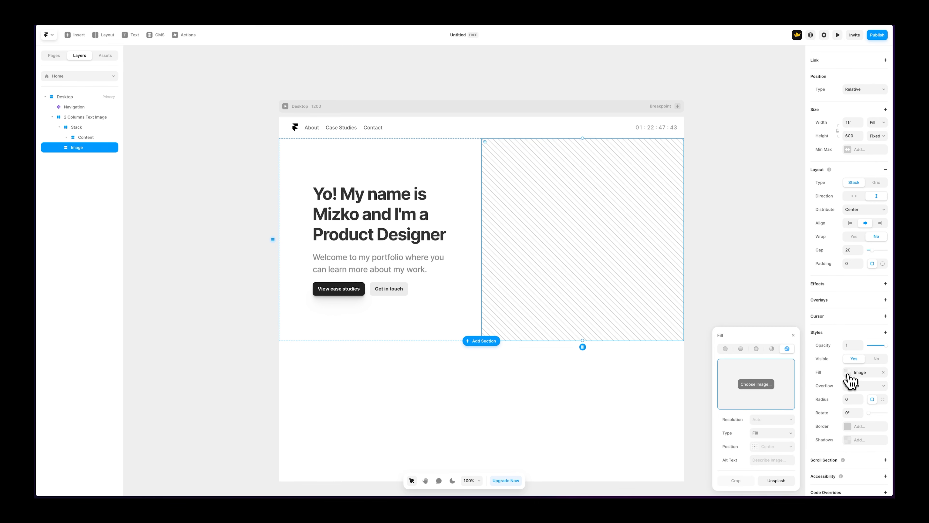
Try a solid #BD8888 fill and linear, radial and conic gradient fills on the image placeholder.
click(726, 349)
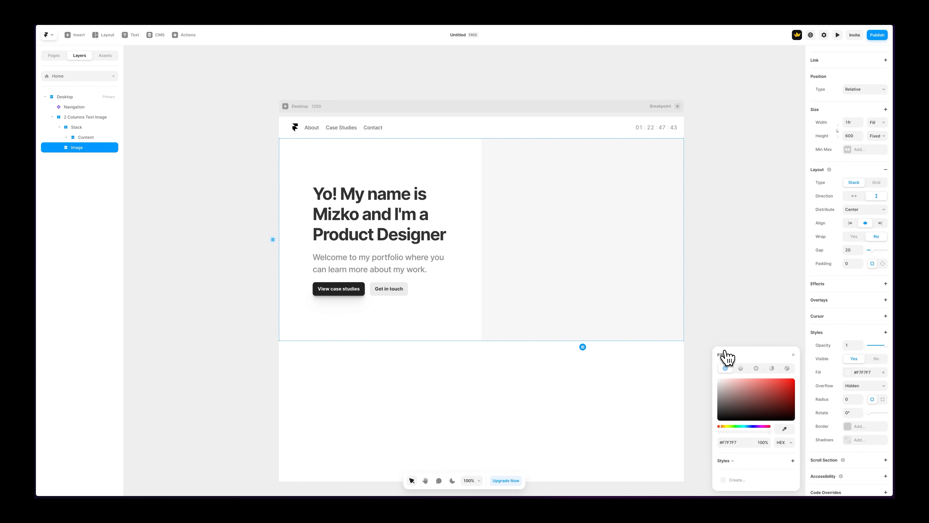
mouse_move(734, 380)
mouse_down()
mouse_move(752, 382)
mouse_move(740, 389)
mouse_up()
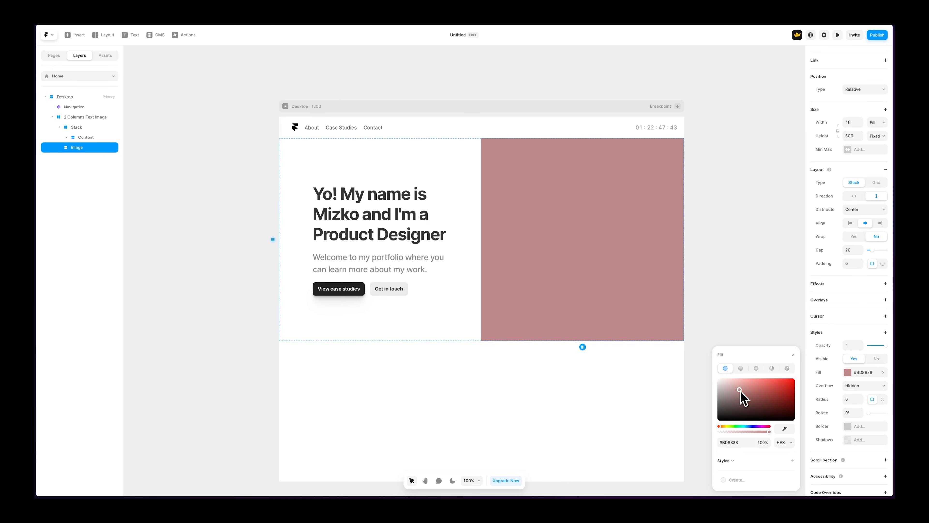
click(741, 368)
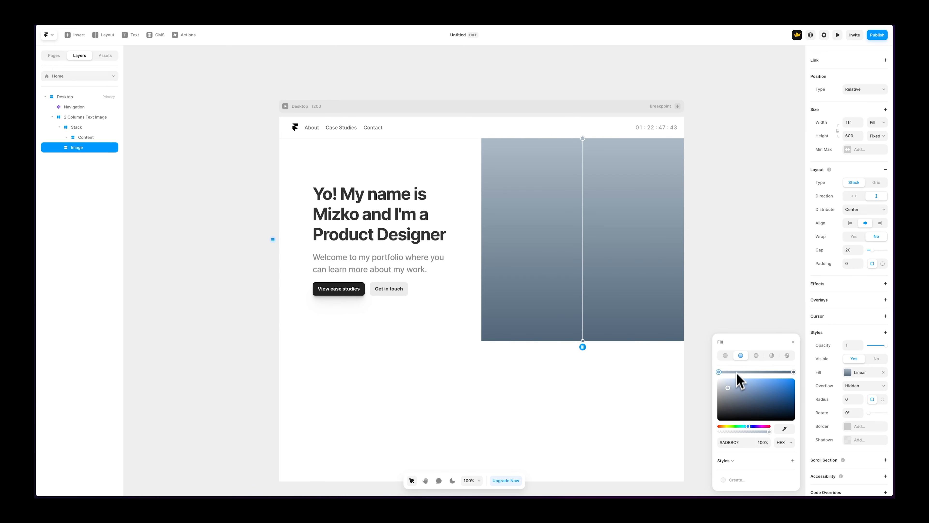
click(756, 356)
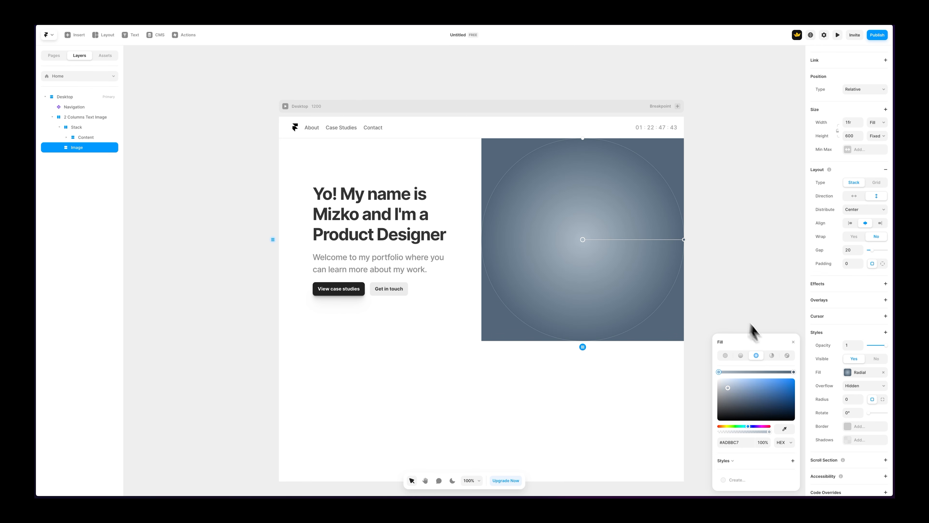
click(773, 356)
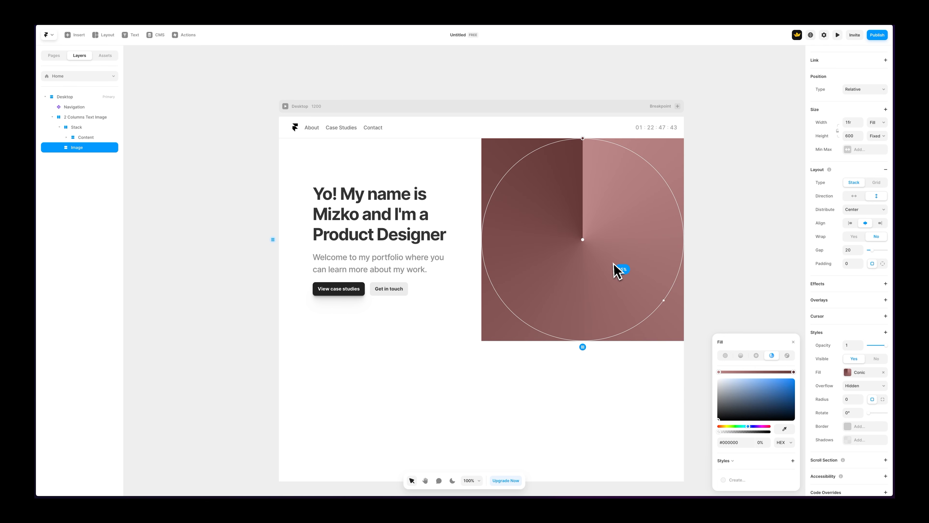
Set the placeholder's fill type to image and upload image.webp from the Desktop folder.
click(787, 355)
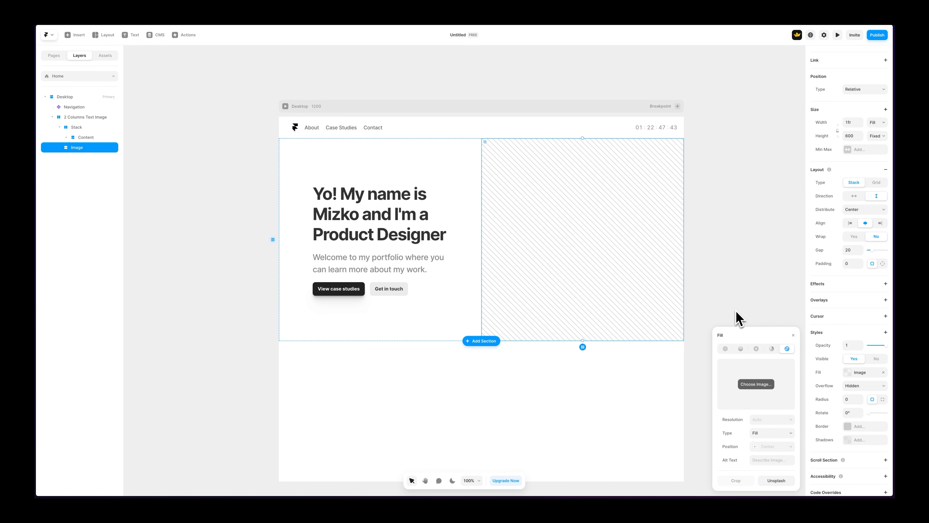
click(755, 385)
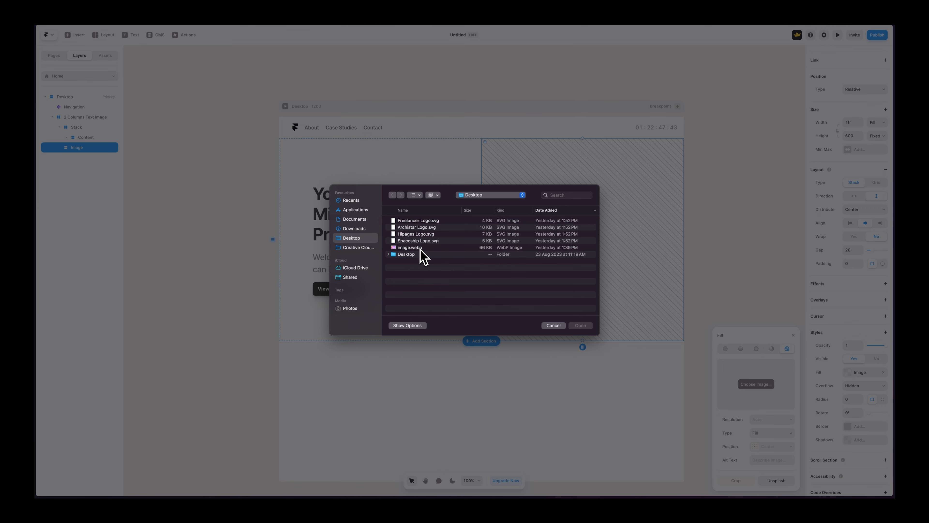
click(409, 248)
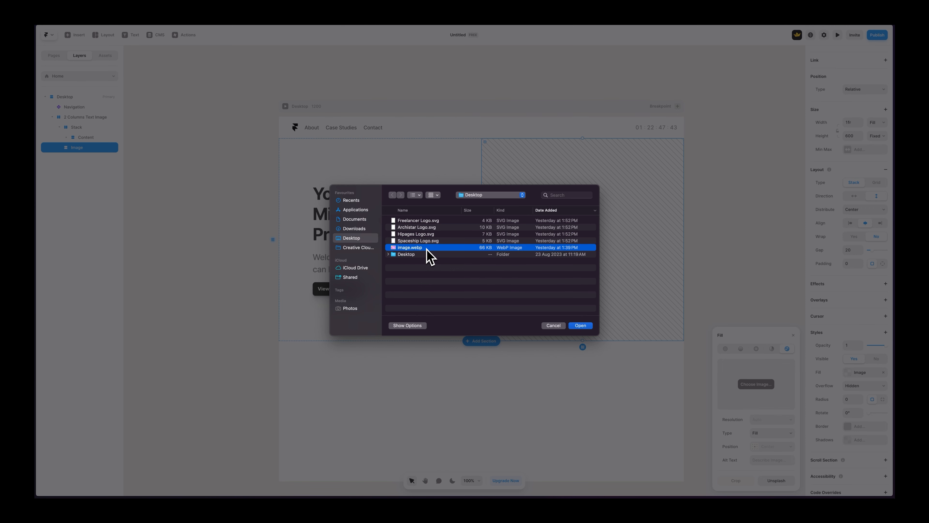
double_click(422, 248)
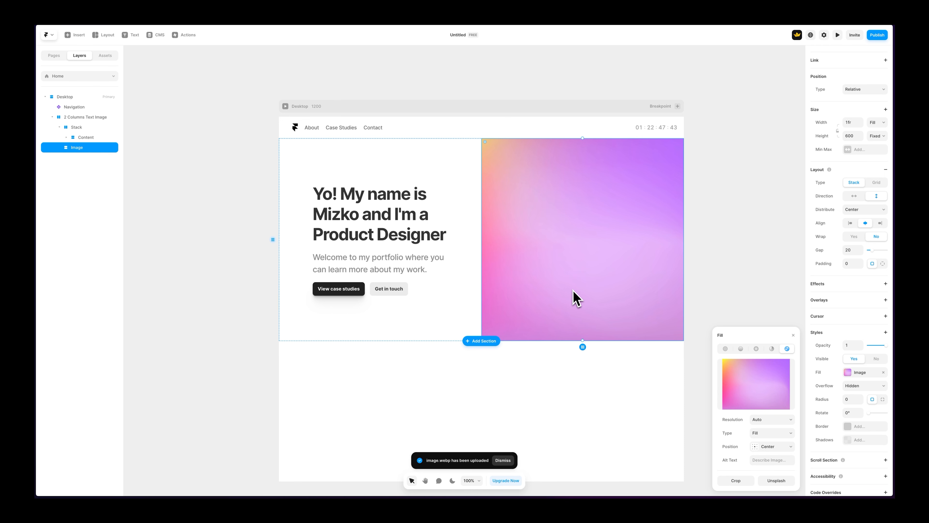
Review the available Resolution and Type options of the image fill.
click(774, 420)
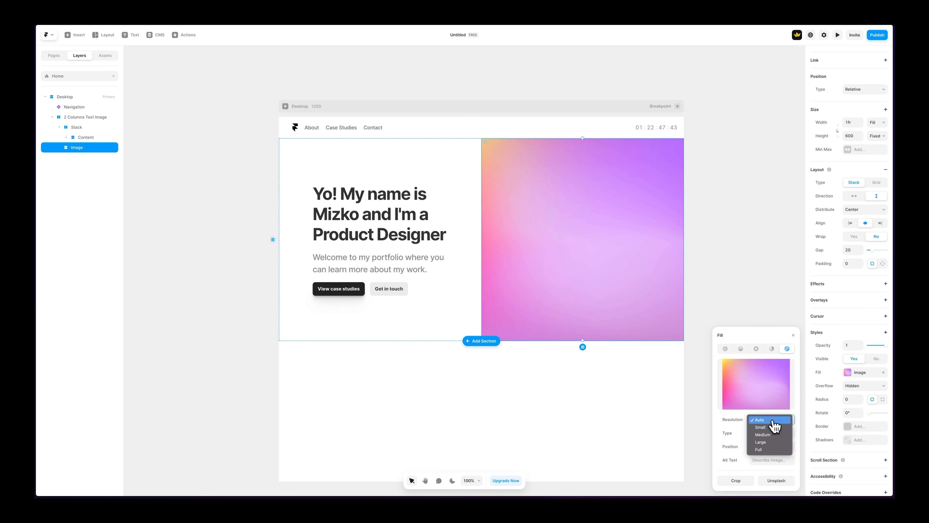
click(732, 427)
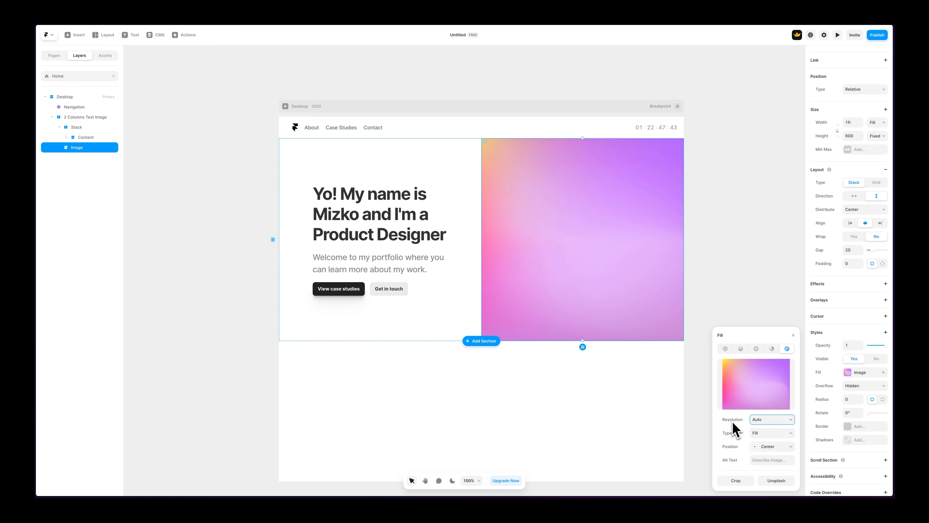
click(762, 434)
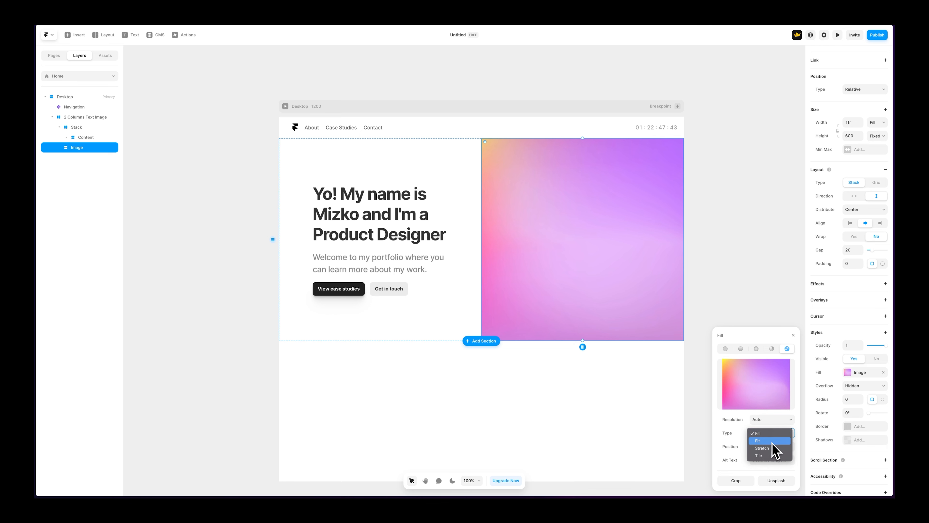
click(748, 432)
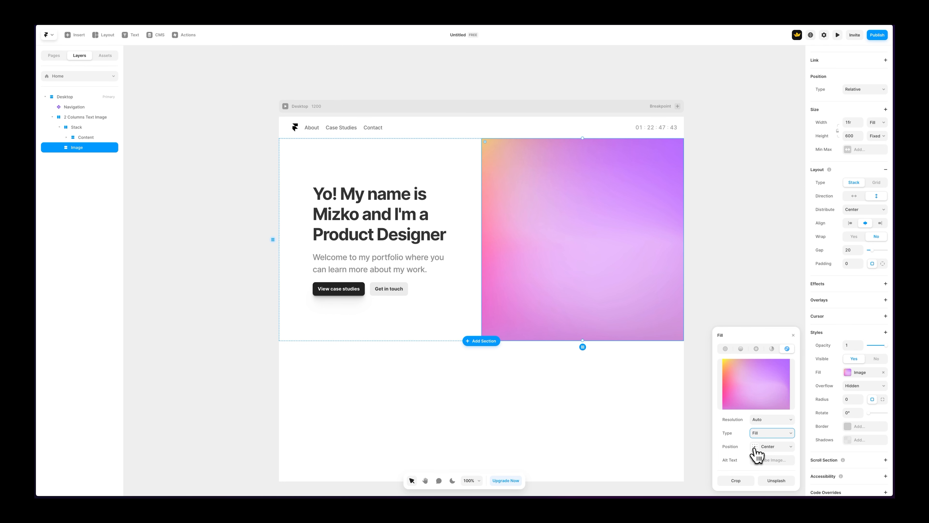
Anchor the hero image's fill to its left side, trying the Left and Top Left positions, and clear the selection.
click(774, 453)
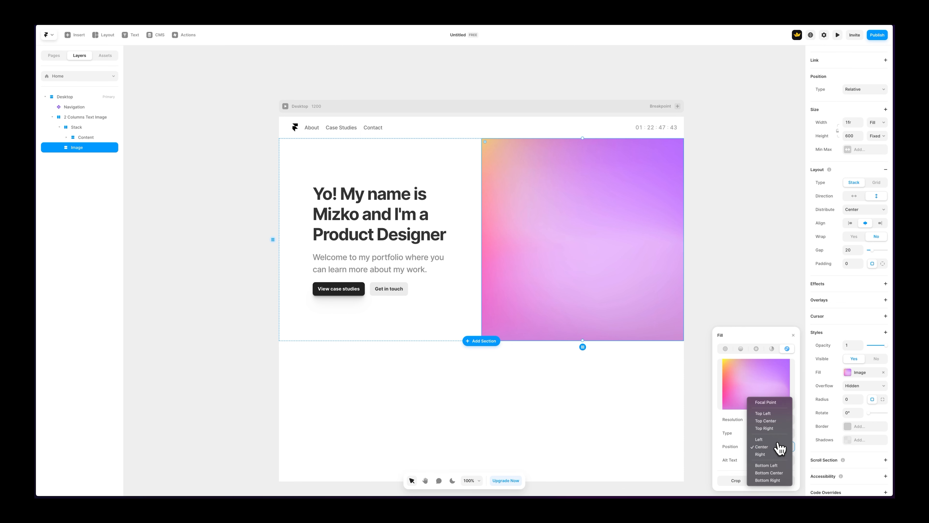
click(779, 439)
click(779, 448)
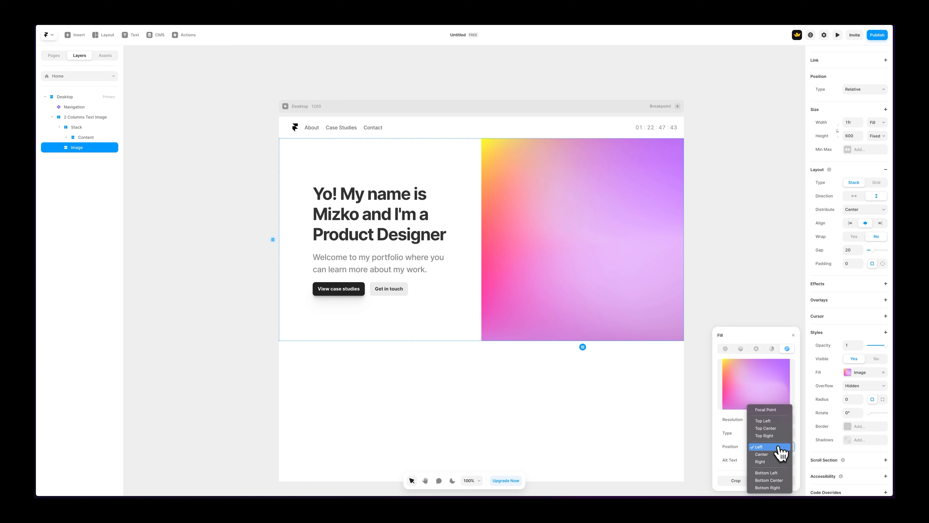
click(776, 425)
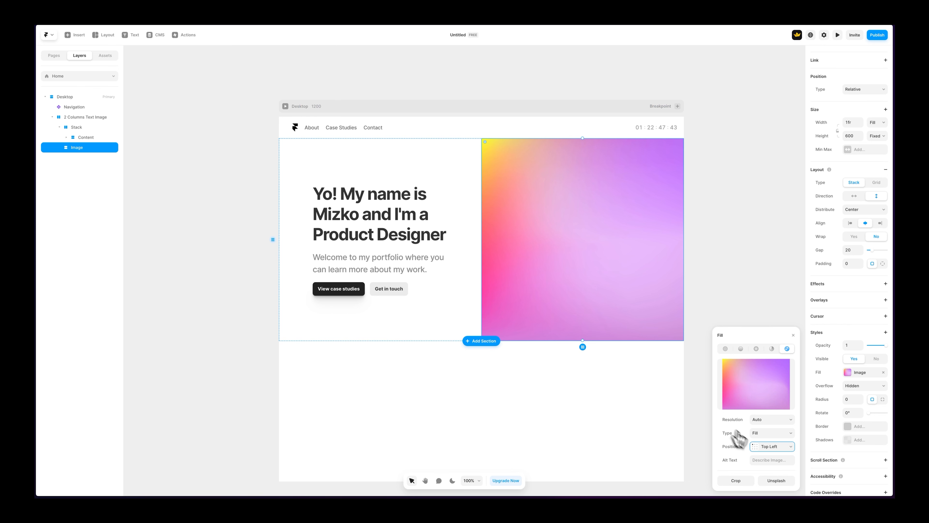
click(759, 446)
click(779, 473)
click(188, 212)
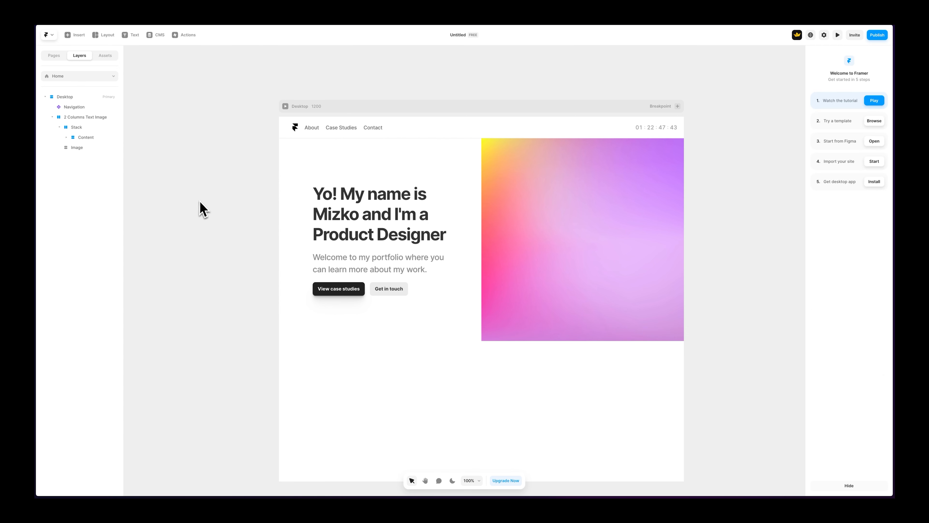
Set the hero image's corner radius to 40 and clear the selection.
click(505, 174)
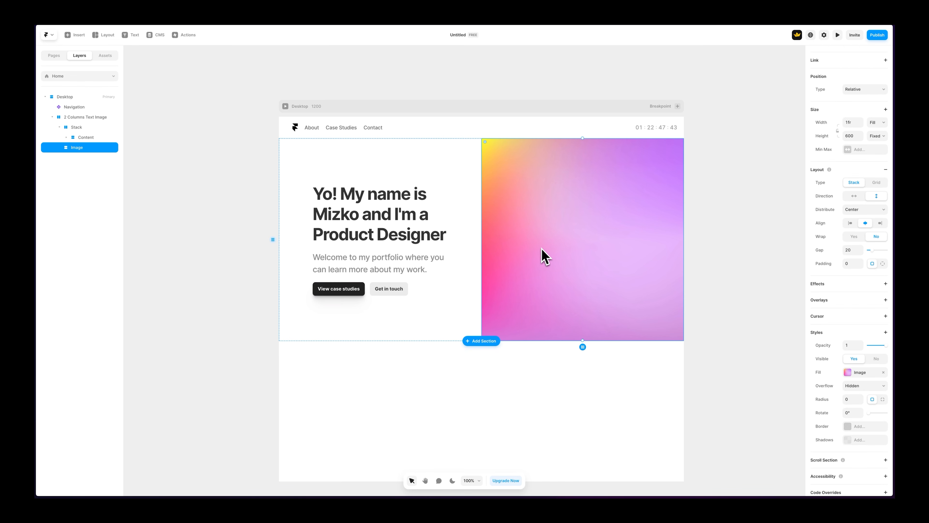
scroll(868, 257, down, 1)
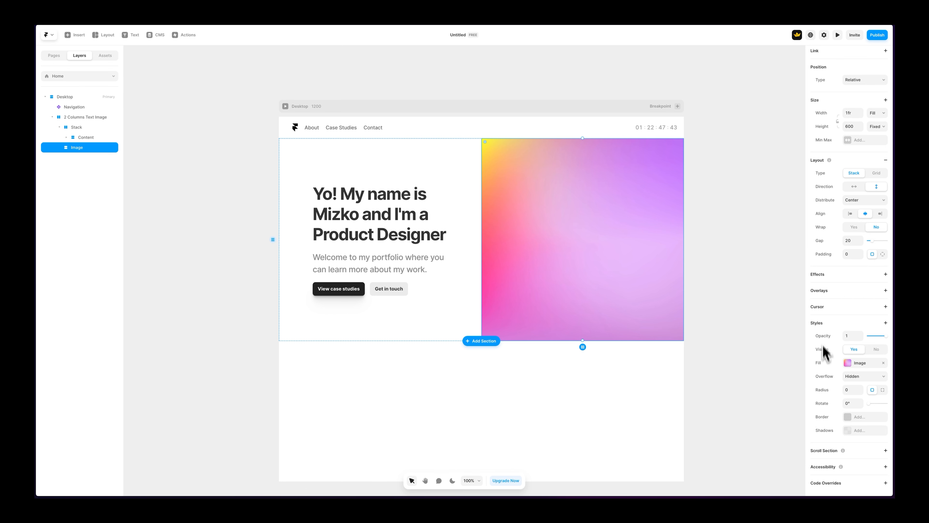
click(847, 390)
text(400)
key(BackSpace)
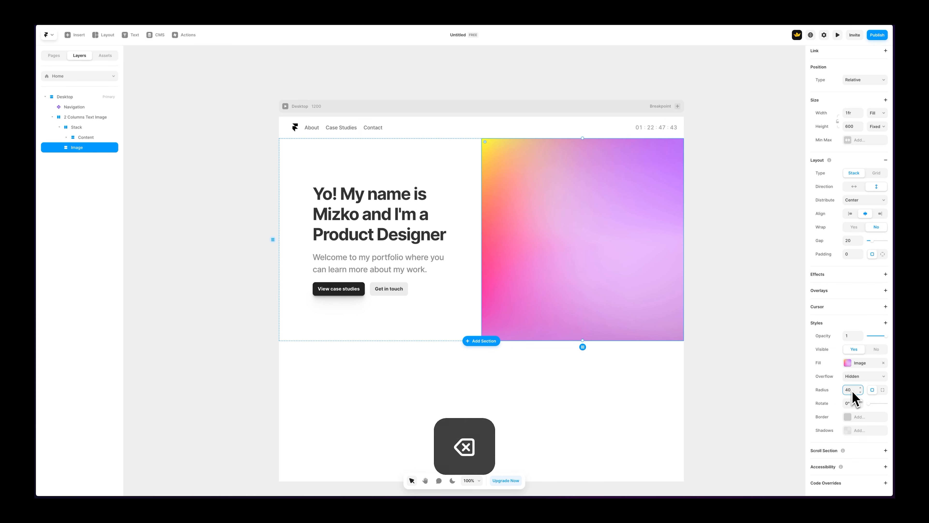
click(715, 268)
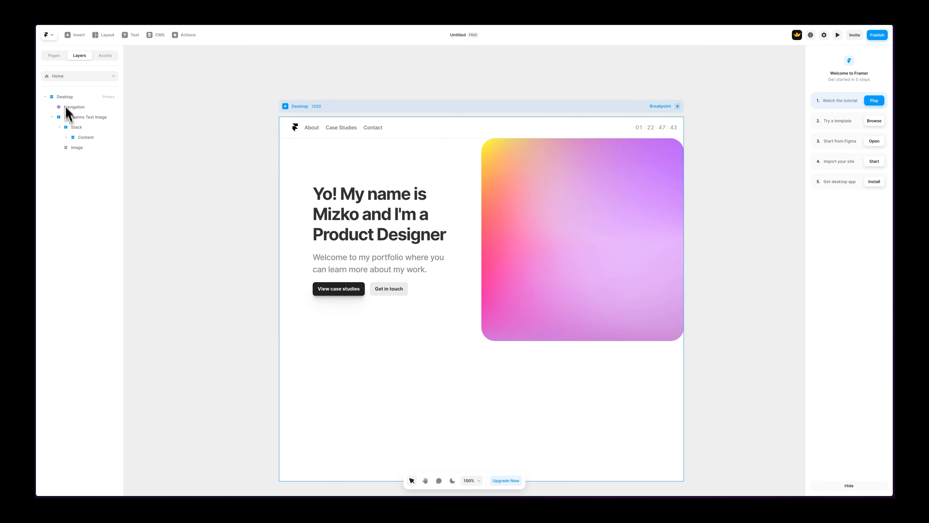
Collapse the 2 Columns Text Image section's layers and set its padding to 40 on all sides.
click(77, 116)
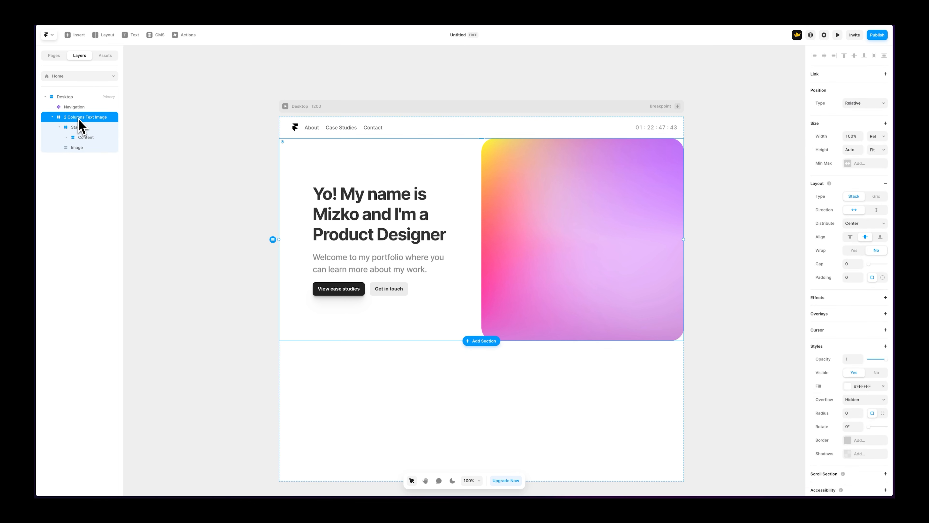
click(53, 117)
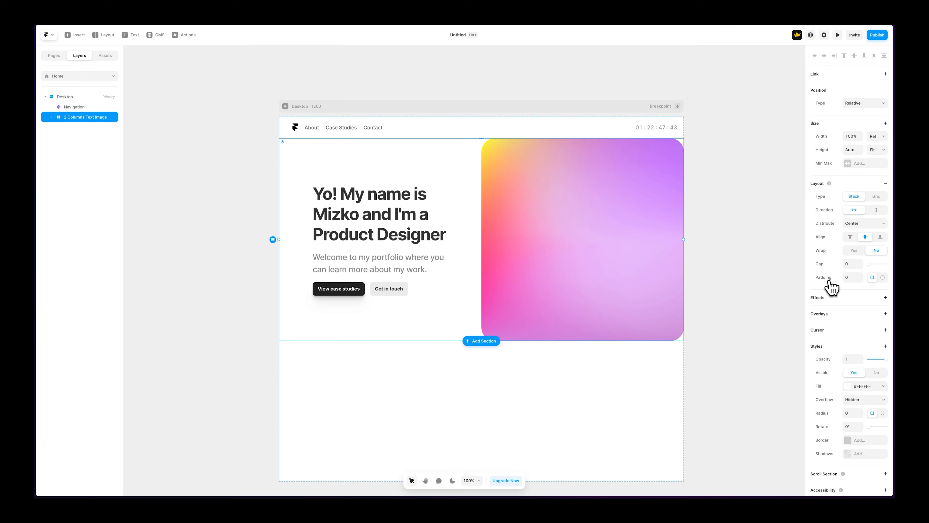
click(849, 278)
key(Return)
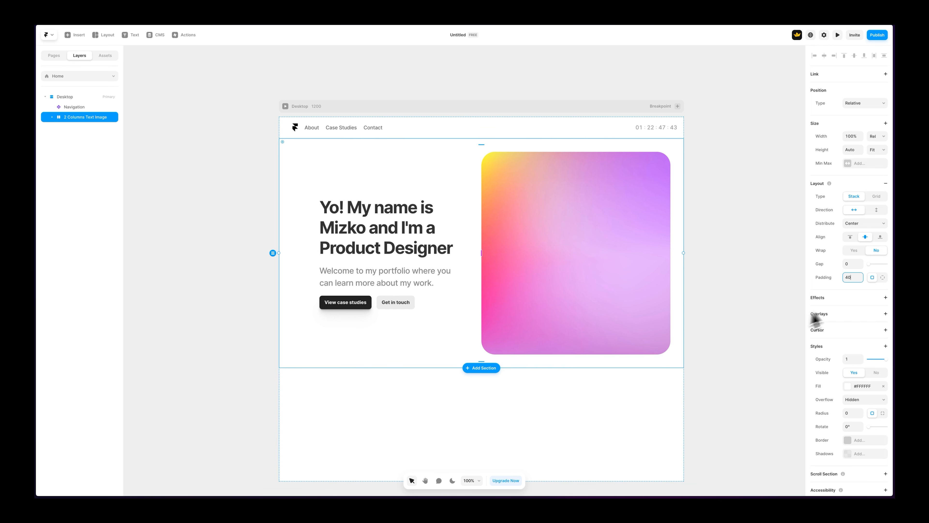
Try separate paddings on the hero section: 40 top, 40 right, 0 bottom and 0 left.
click(855, 277)
key(BackSpace)
key(BackSpace)
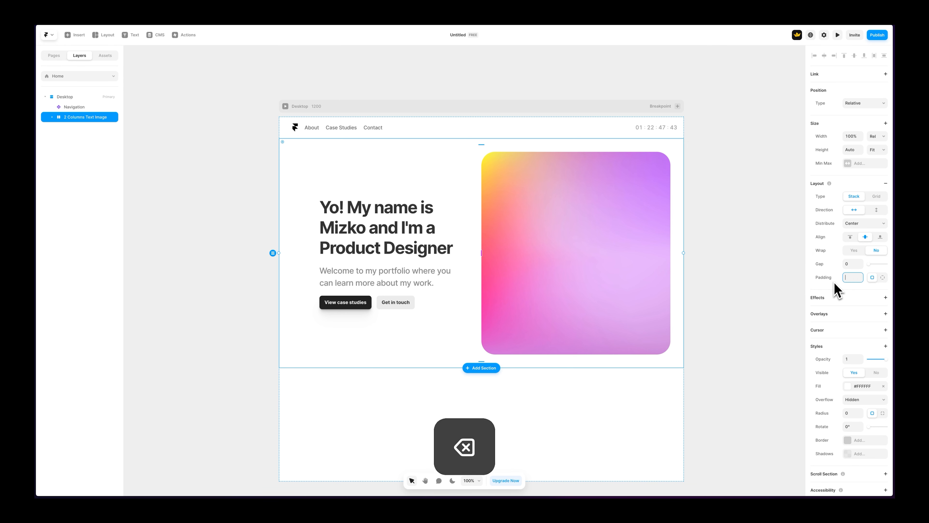
click(883, 278)
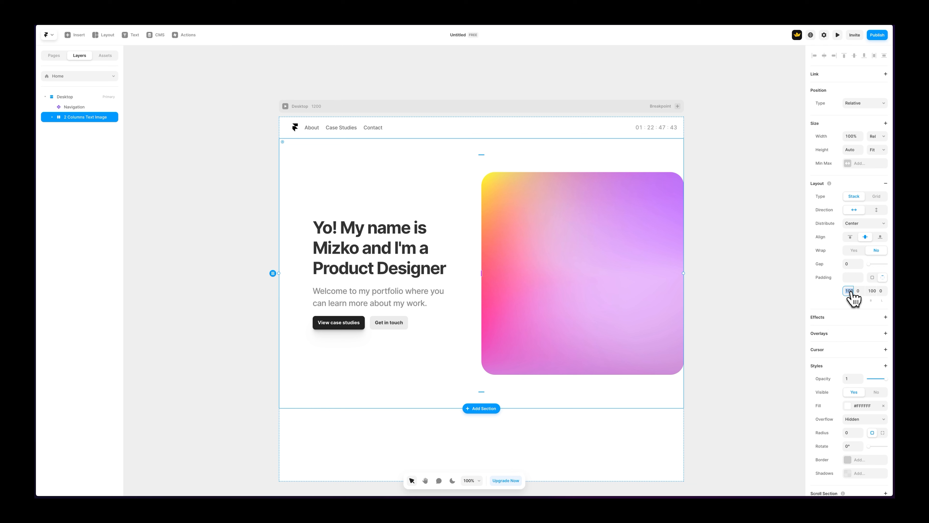
key(Return)
click(859, 291)
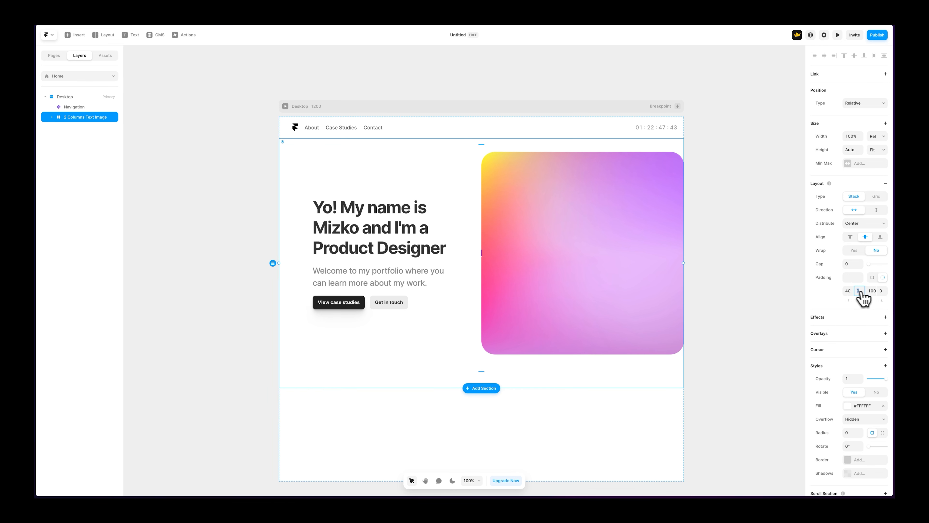
text(40)
key(Tab)
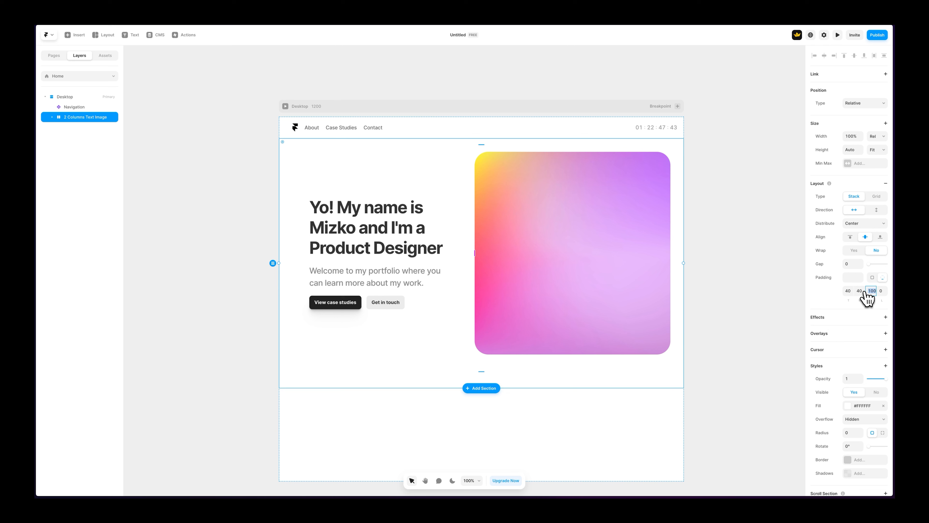
key(Tab)
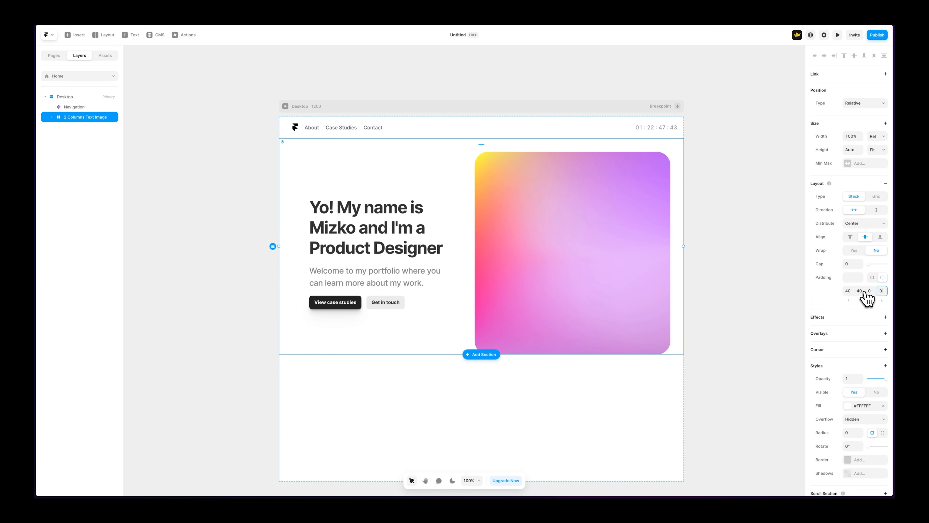
key(Tab)
click(720, 260)
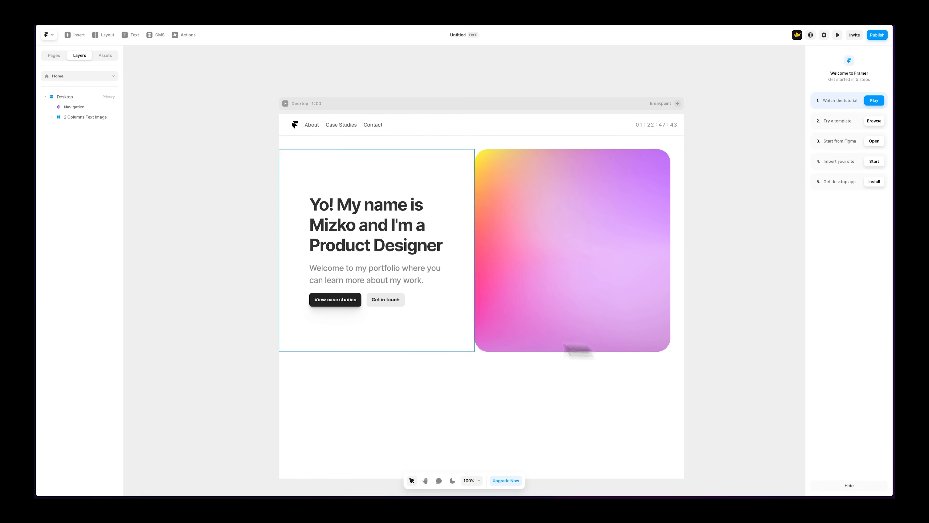
Restore a uniform padding of 40 on the 2 Columns Text Image section and clear the selection.
click(618, 144)
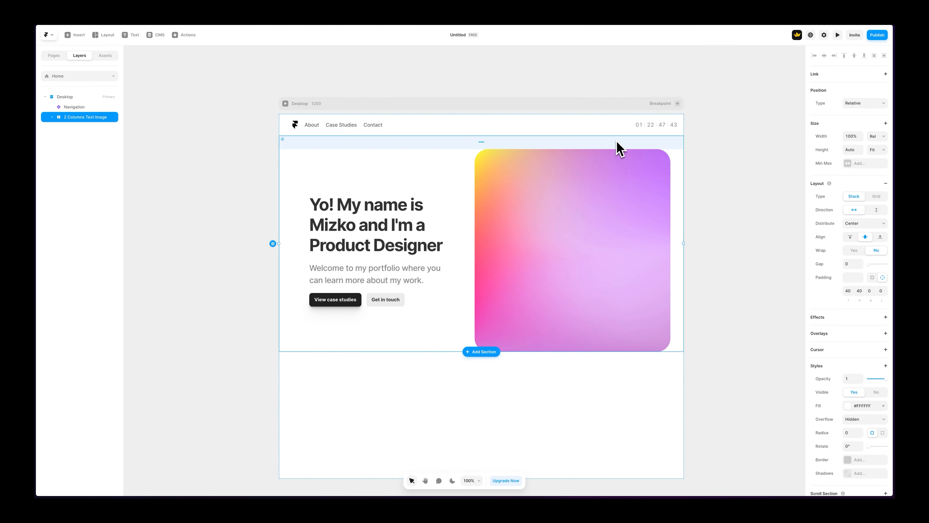
click(846, 277)
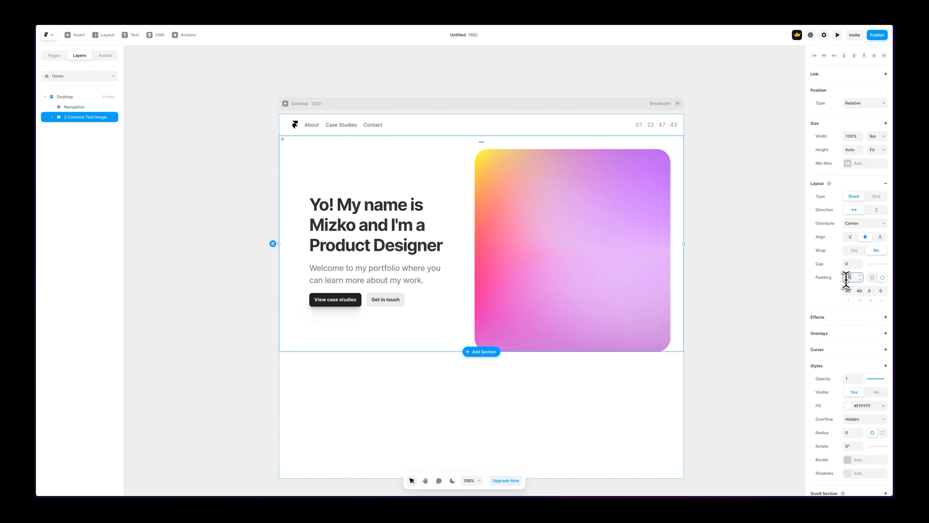
key(Return)
click(751, 263)
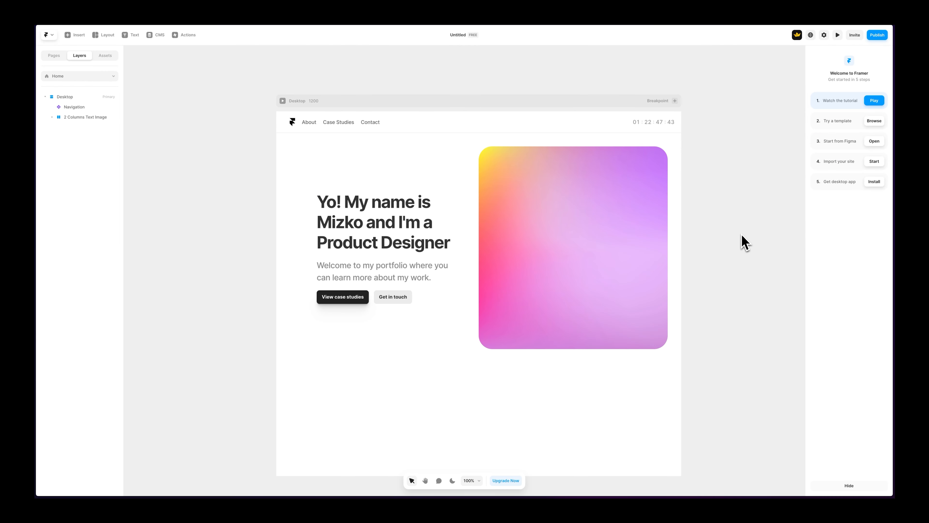
Review the ready-made sections available for insertion and close the list.
scroll(743, 240, down, 2)
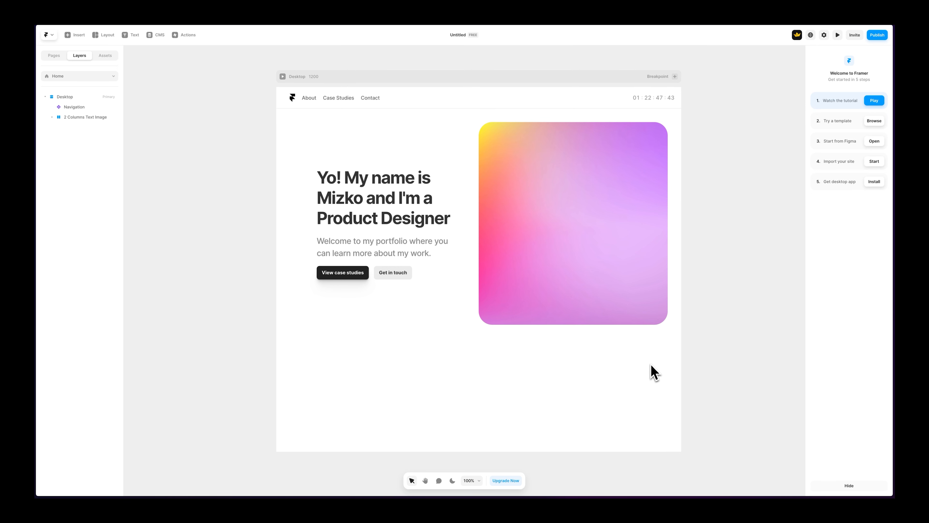
click(77, 35)
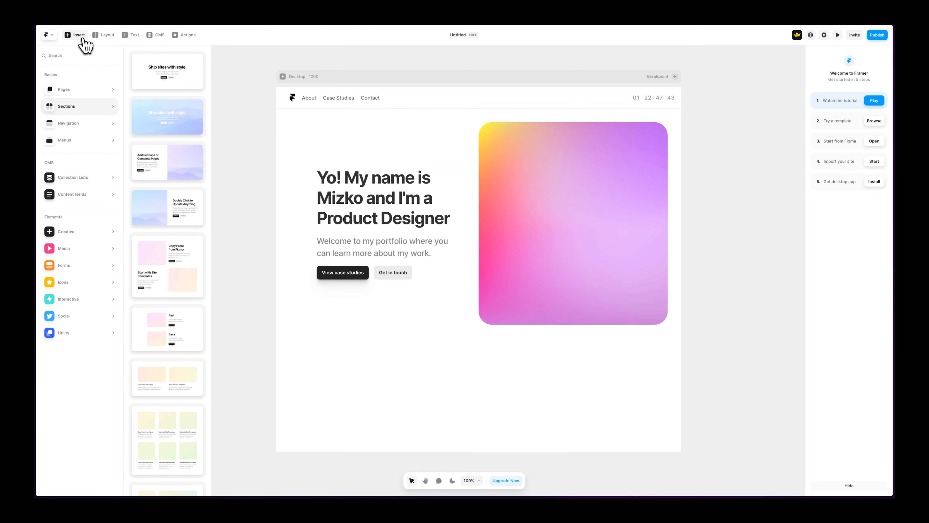
mouse_move(84, 111)
click(254, 110)
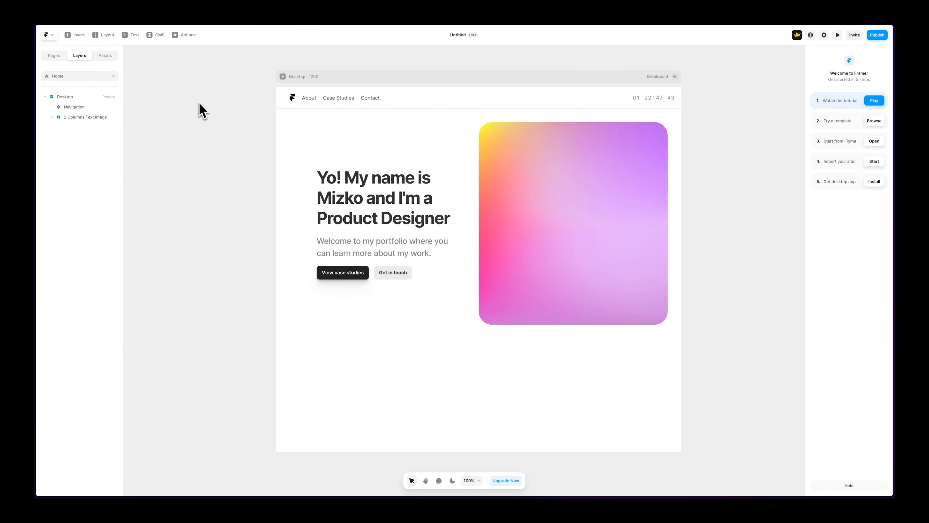
Draw a full-width frame about 336 px high directly below the hero section, filling the rest of the Desktop breakpoint.
scroll(196, 104, down, 1)
key(f)
click(106, 36)
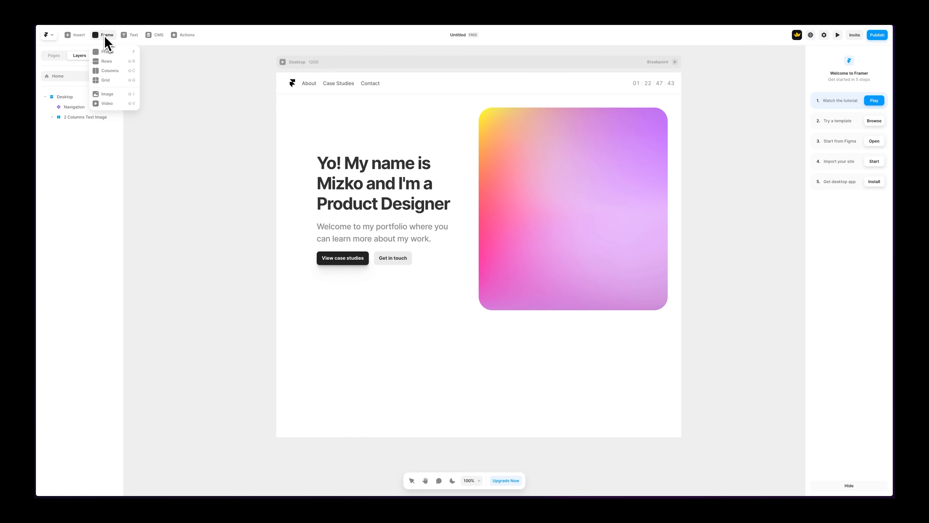
click(109, 53)
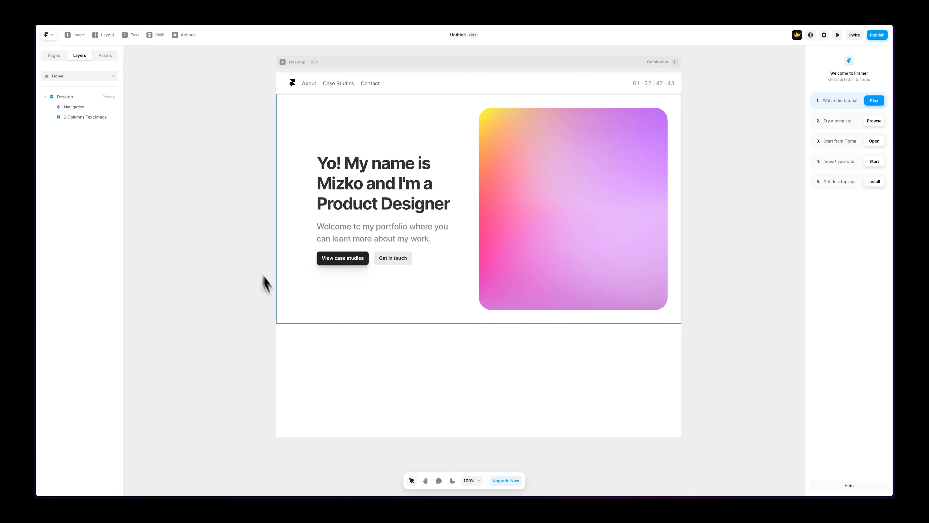
click(110, 39)
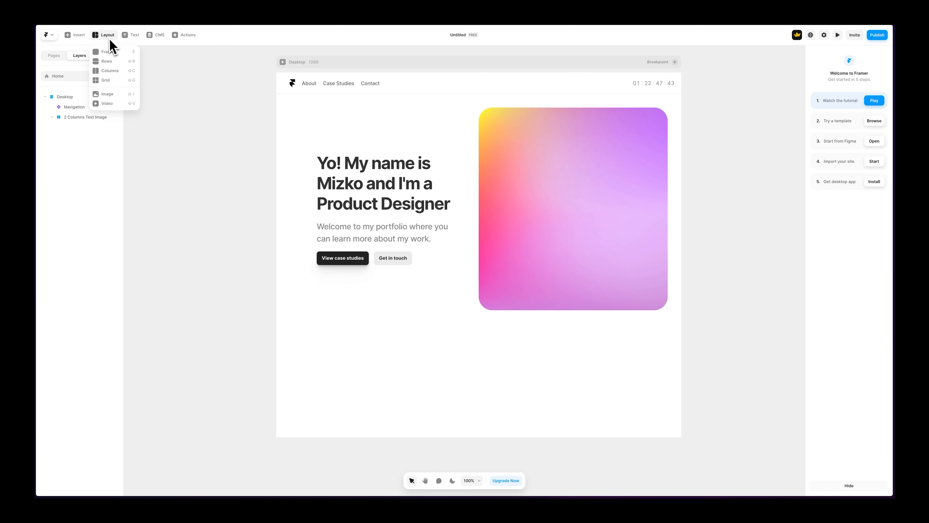
click(111, 52)
drag(276, 323, 681, 436)
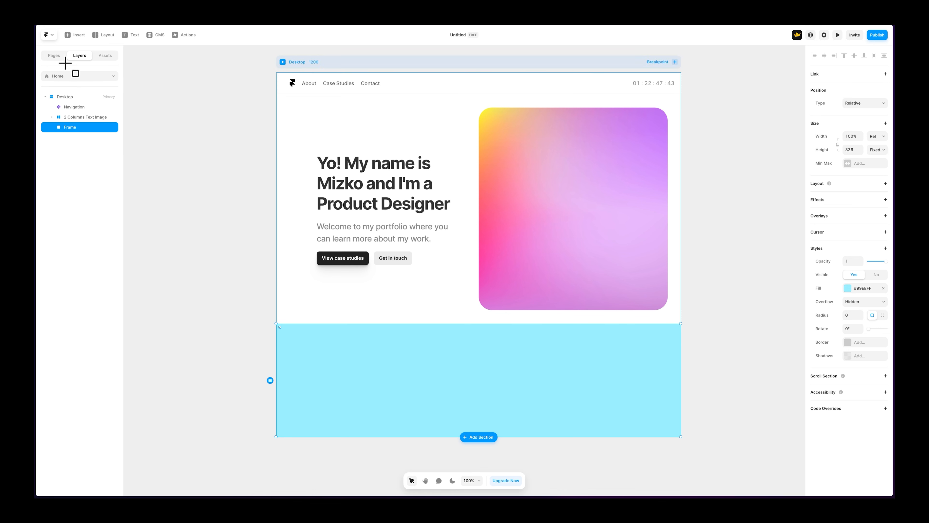
Rename the new frame as Featured Clients and clear the selection.
double_click(73, 127)
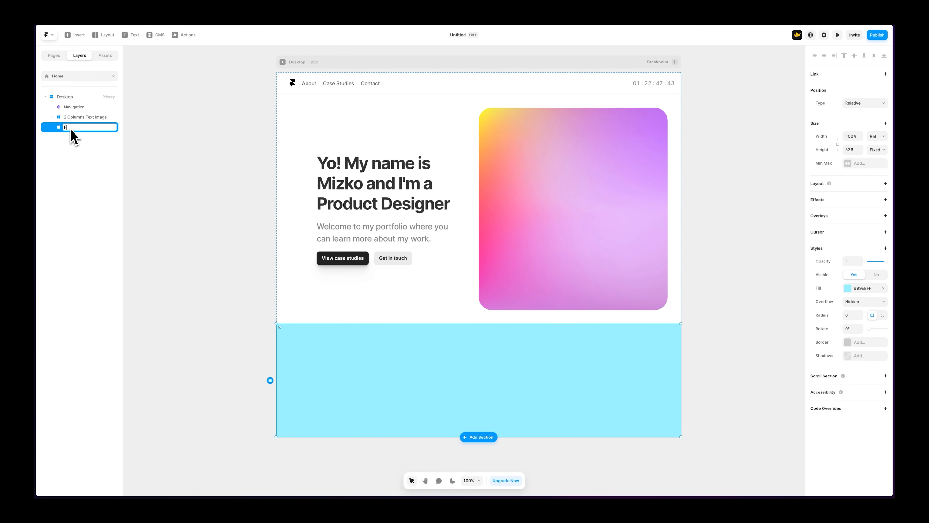
text(Featured Clients)
key(Return)
click(230, 166)
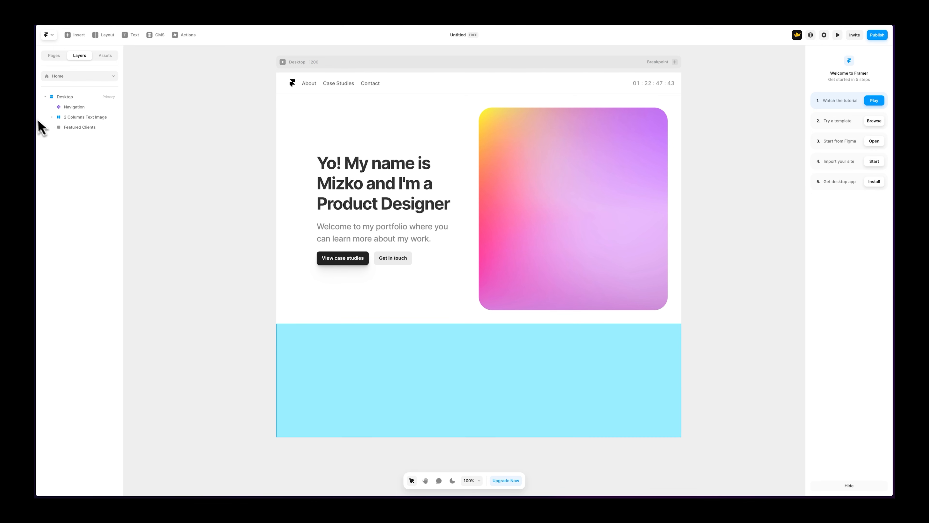
Switch to the finished portfolio project and examine its Featured clients section on the Home page.
mouse_move(37, 121)
click(65, 114)
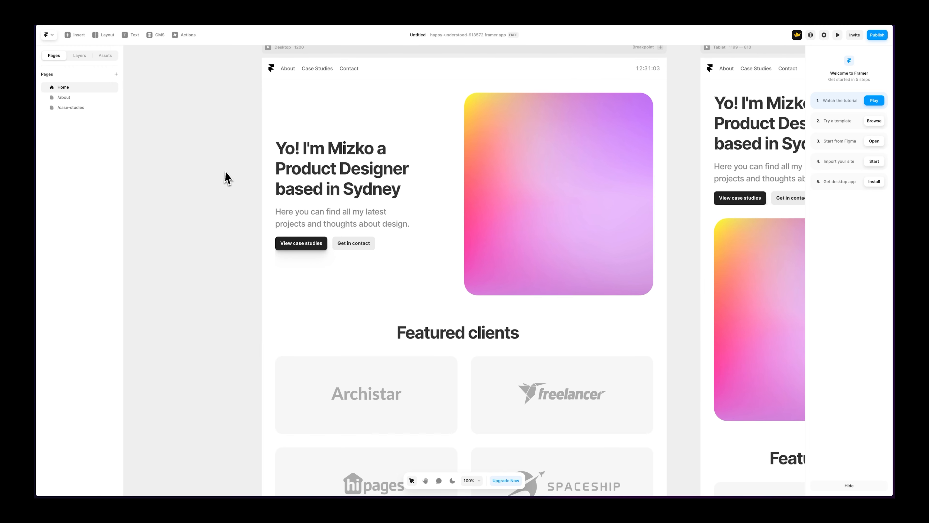
scroll(229, 180, down, 4)
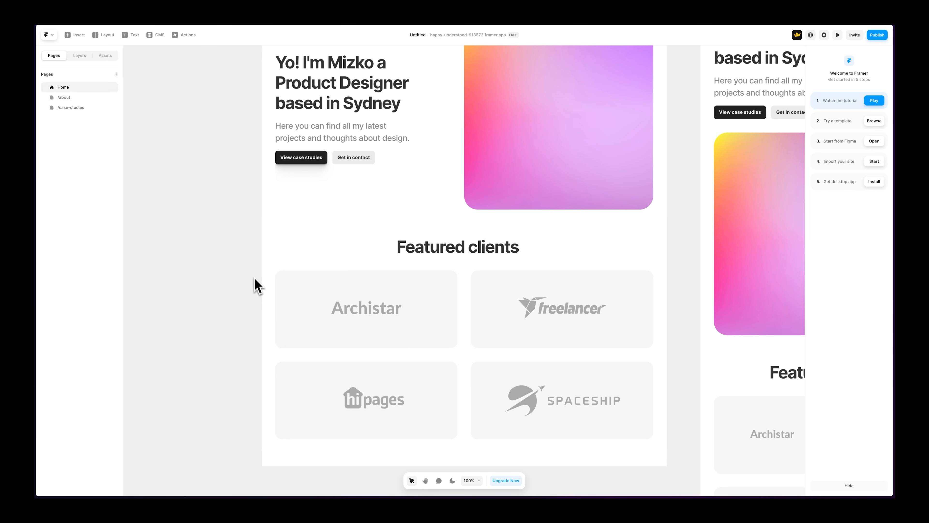
Examine the Archistar, Freelancer, HiPages and Spaceship items in the CMS Clients collection and return to the page.
click(150, 36)
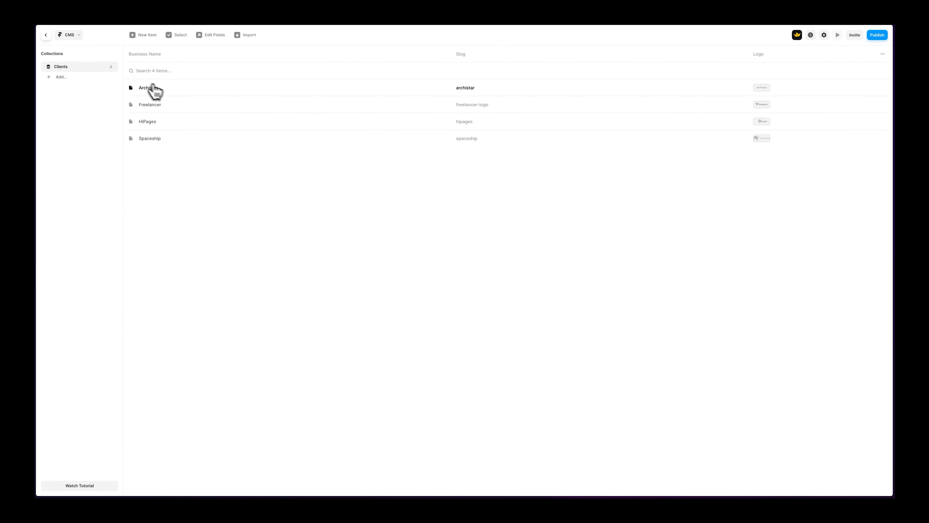
click(161, 90)
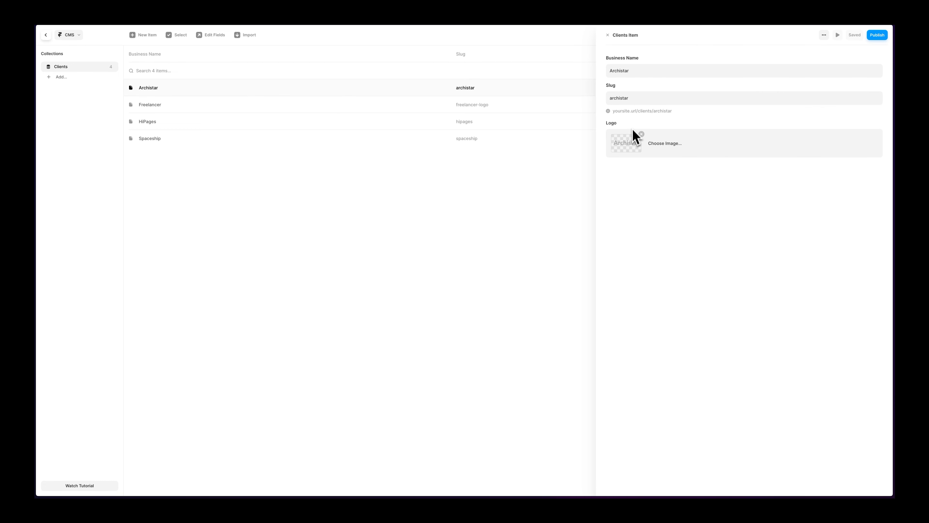
click(217, 108)
click(216, 122)
click(214, 138)
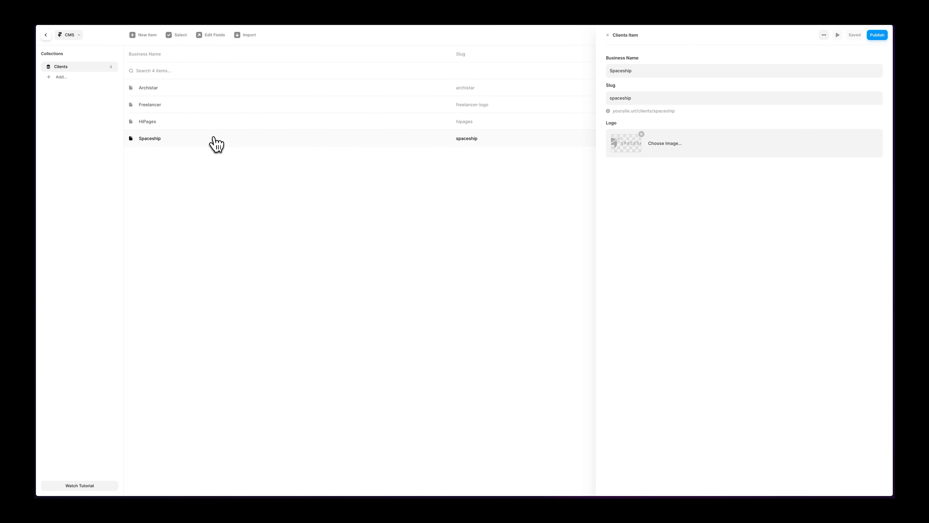
click(204, 94)
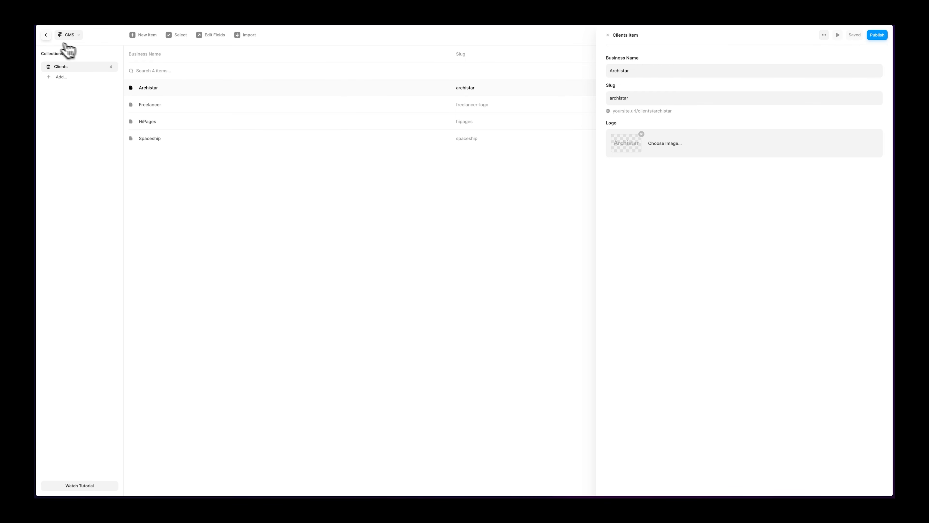
click(46, 35)
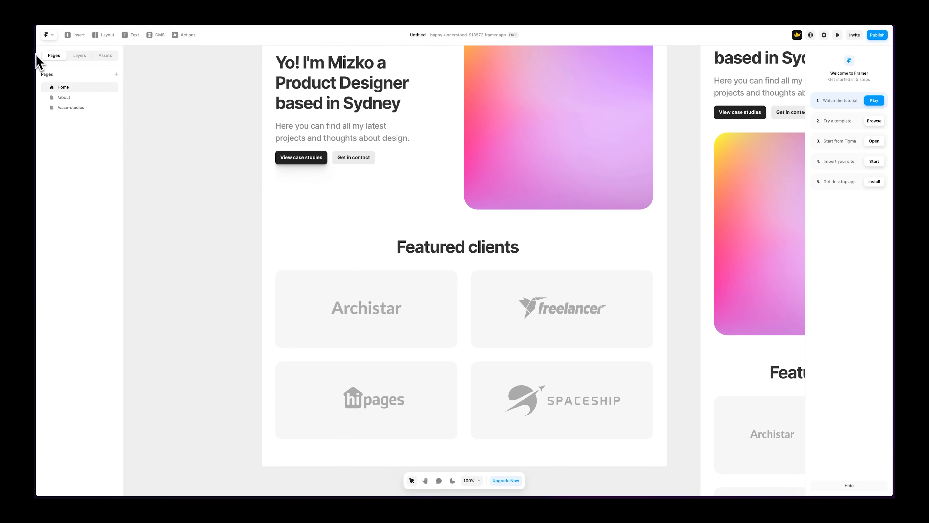
Switch back to the portfolio project in progress and create a new CMS collection.
mouse_move(37, 62)
click(63, 117)
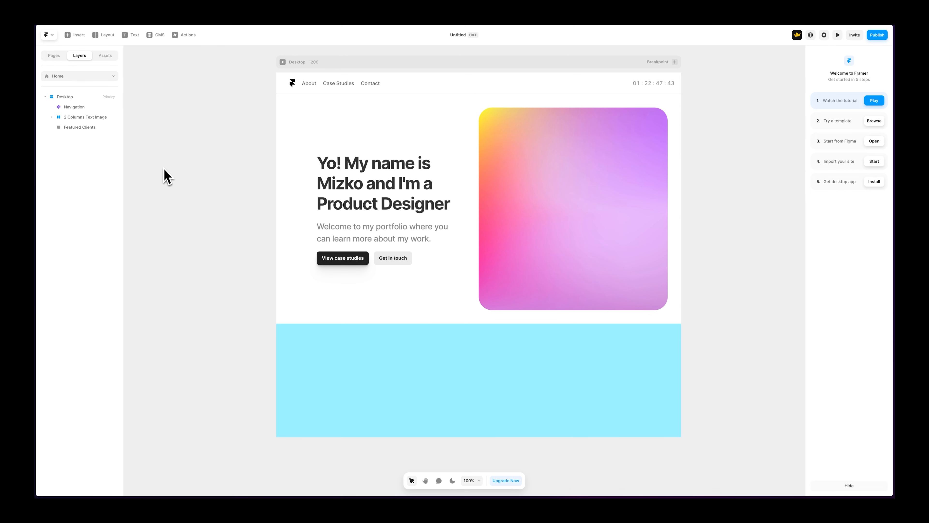
click(158, 38)
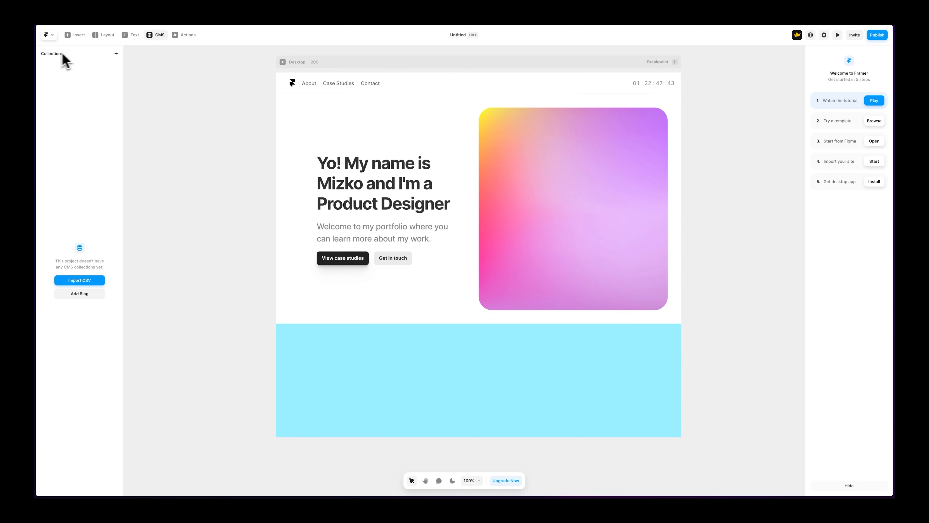
click(116, 55)
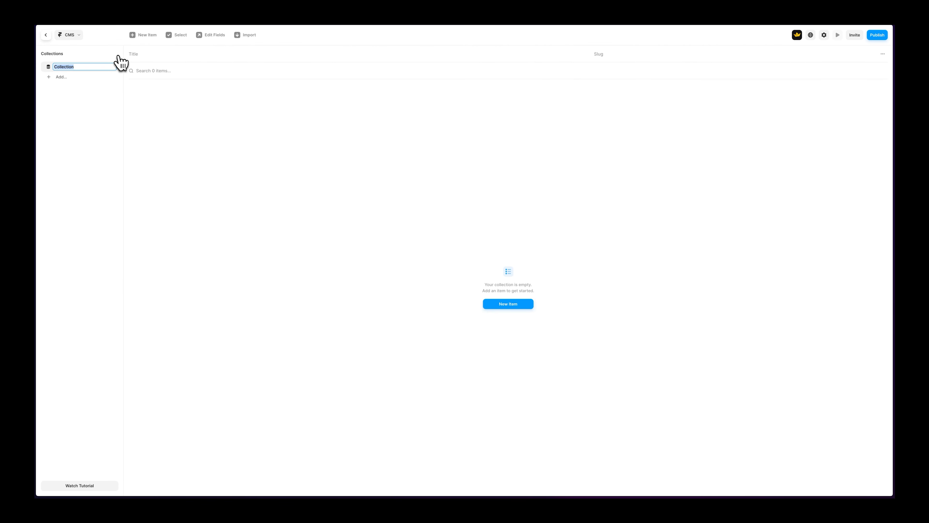
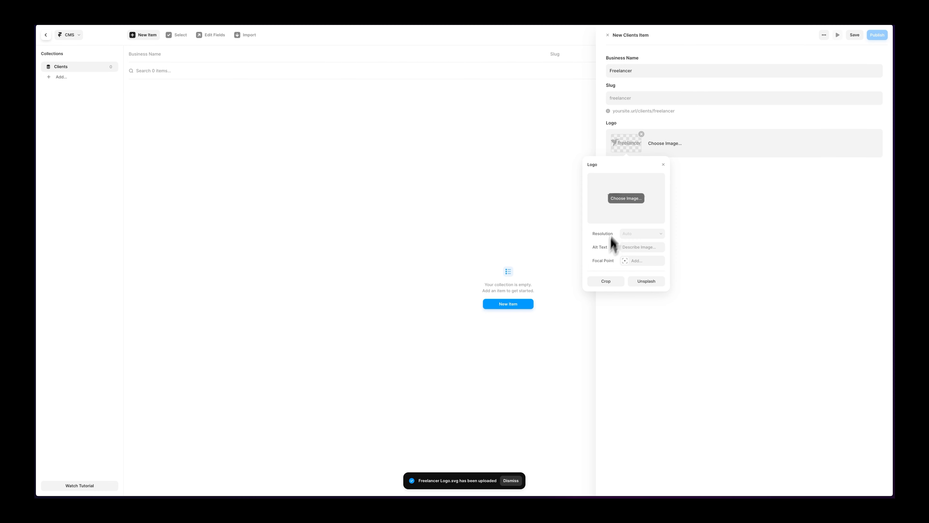
Save the Freelancer item with its uploaded logo in the Clients collection and return to the Home page canvas.
click(664, 164)
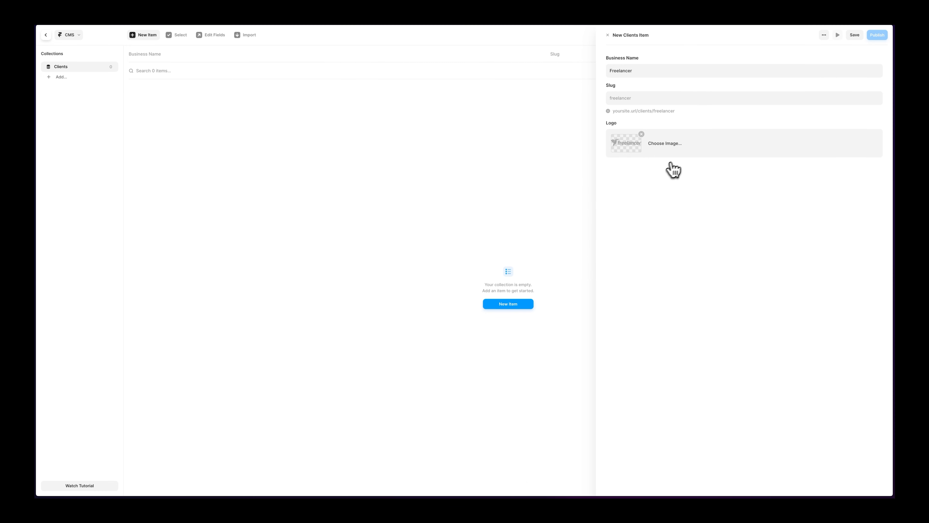
click(855, 35)
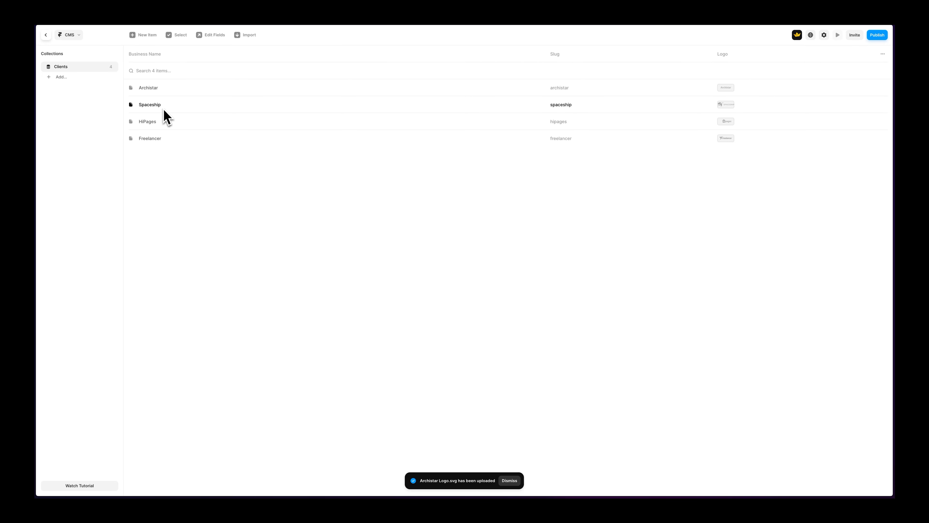
click(46, 35)
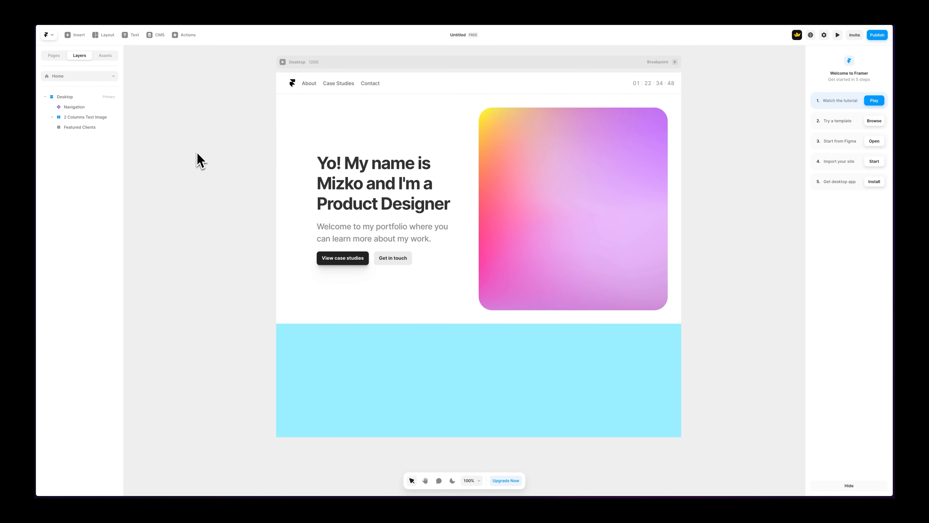
Insert a collection list of the Clients collection into the Featured Clients frame.
scroll(197, 153, down, 2)
click(82, 127)
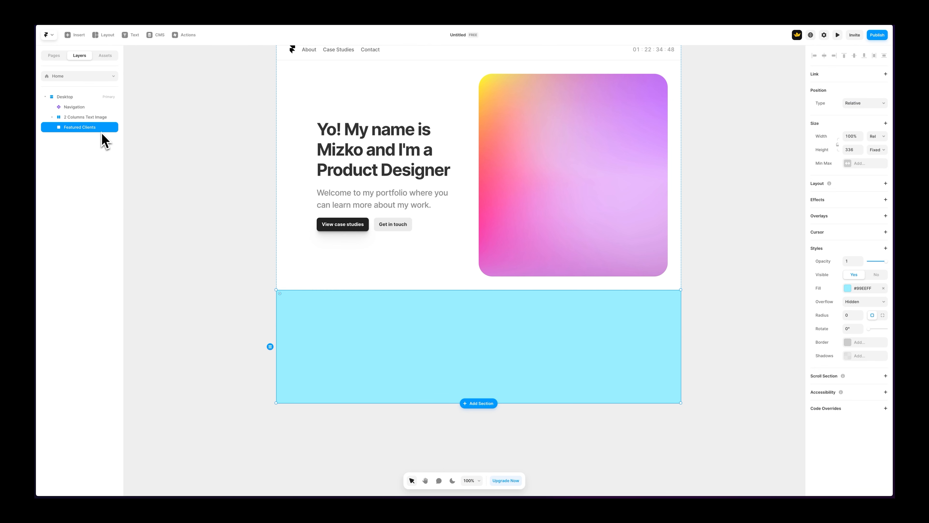
click(82, 43)
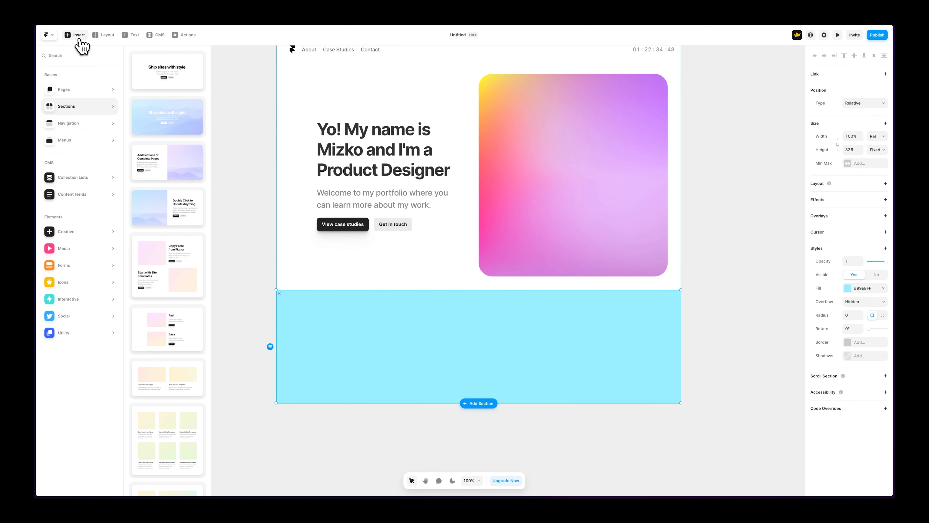
mouse_move(86, 172)
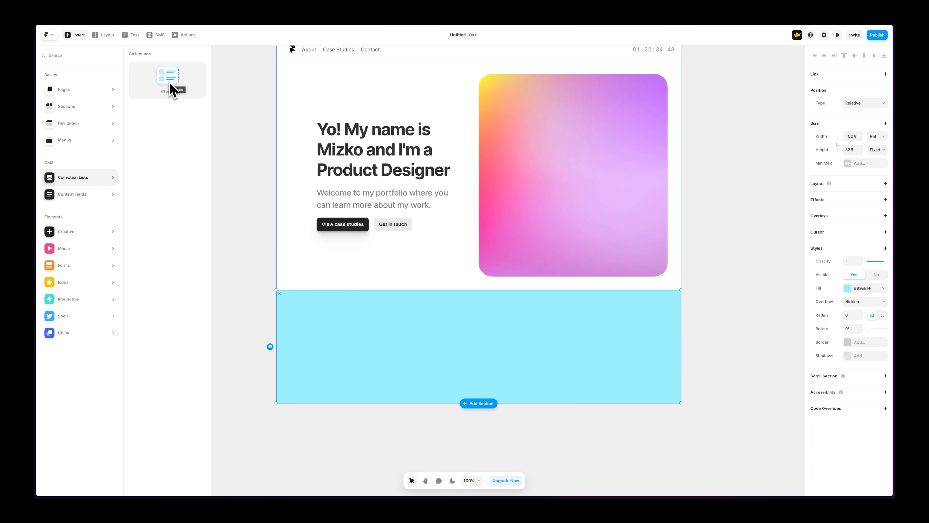
drag(170, 84, 413, 352)
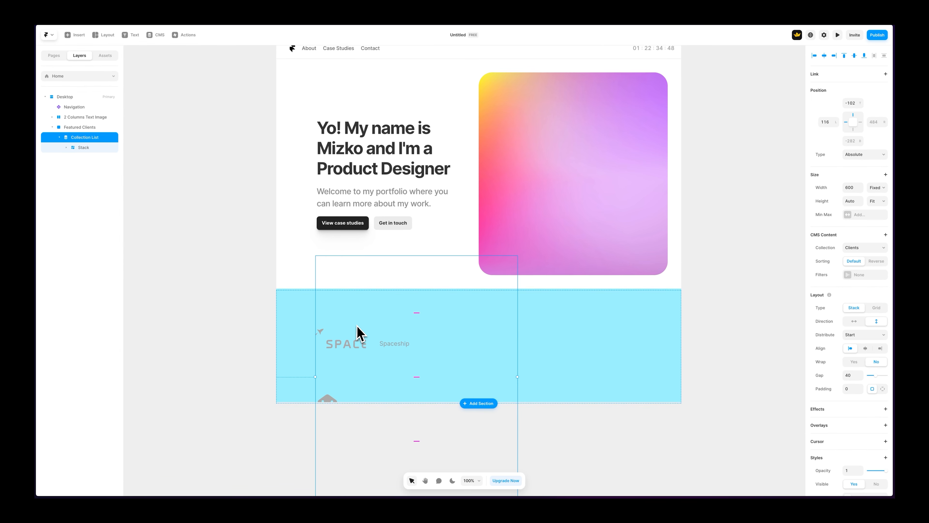
scroll(361, 333, down, 2)
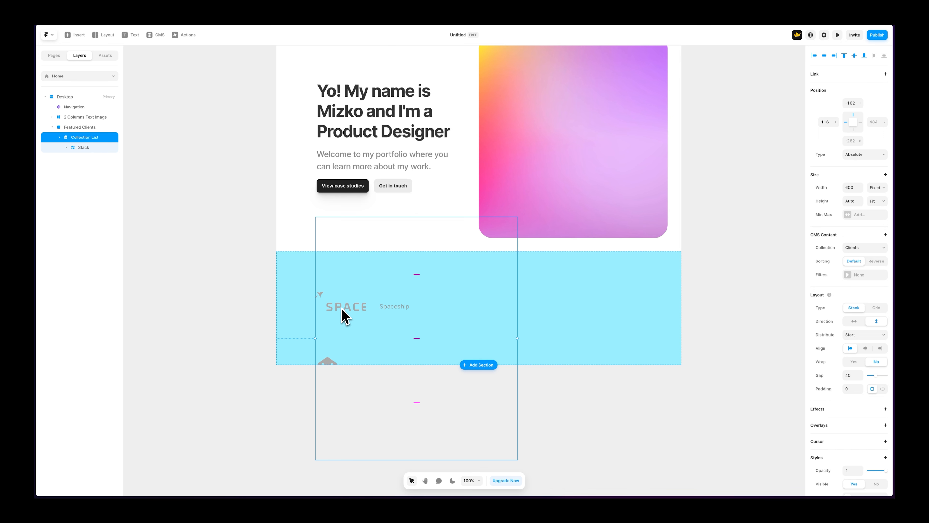
Move the Collection List out of the Featured Clients frame, nest it in Desktop directly below that frame, and select Featured Clients.
drag(383, 301, 344, 336)
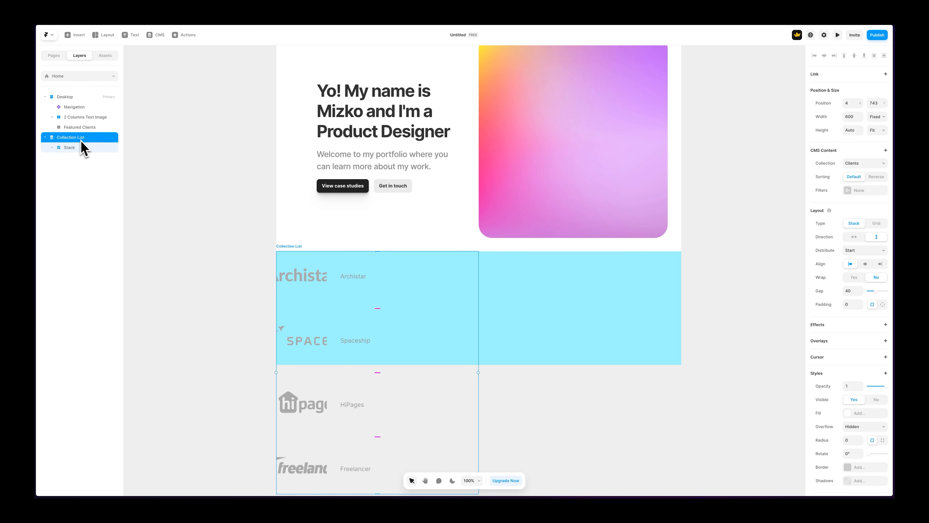
drag(55, 137, 62, 96)
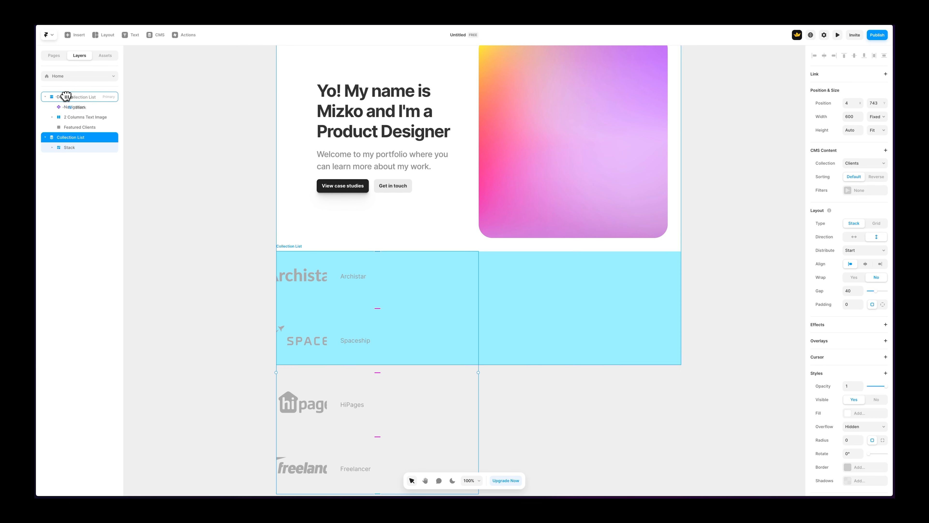
drag(66, 95, 65, 96)
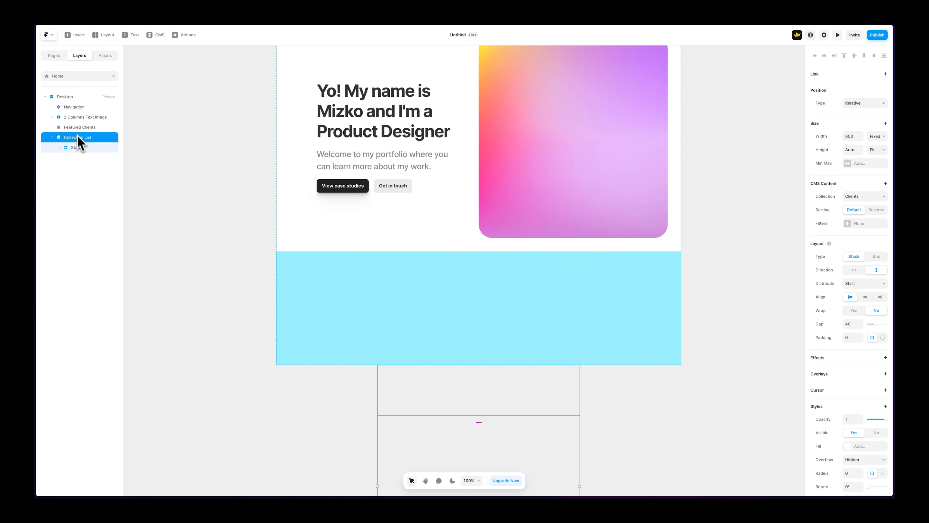
click(72, 129)
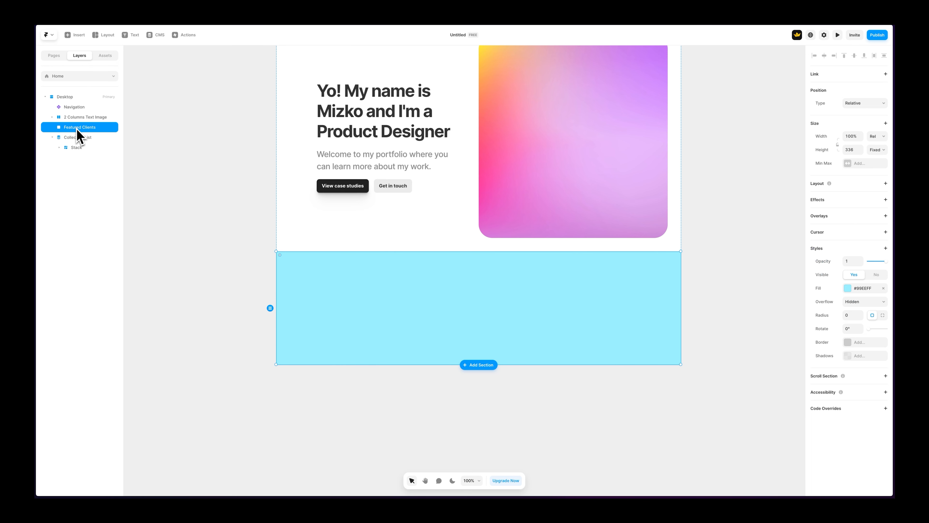
Delete the Featured Clients frame and set the Collection List's width to Fill.
key(BackSpace)
click(76, 133)
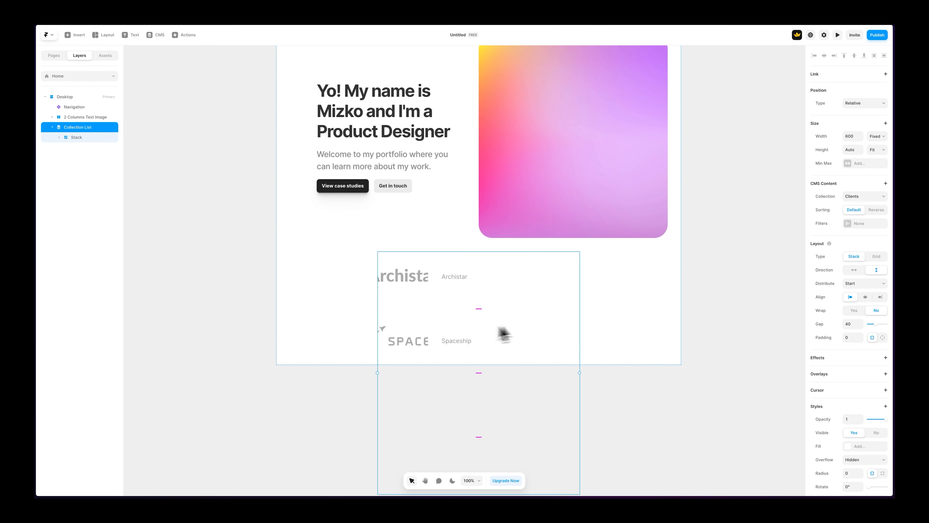
click(882, 137)
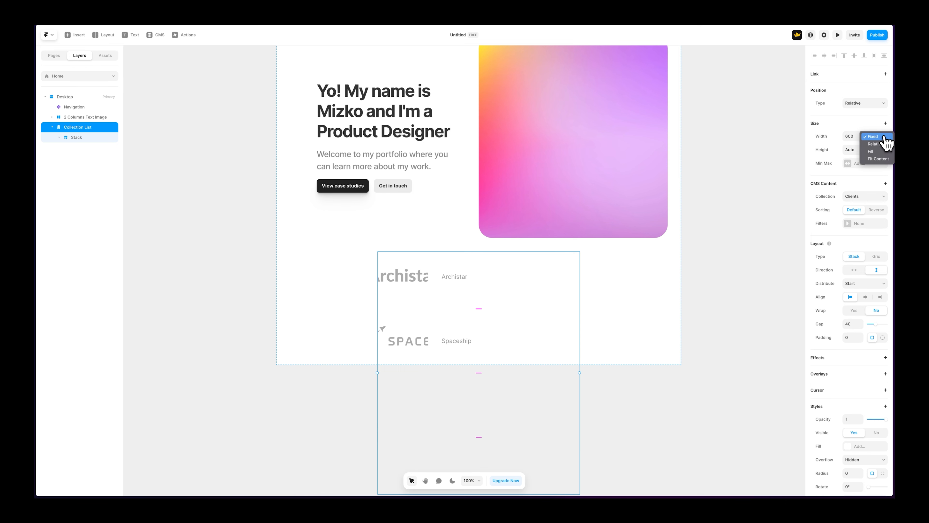
click(883, 151)
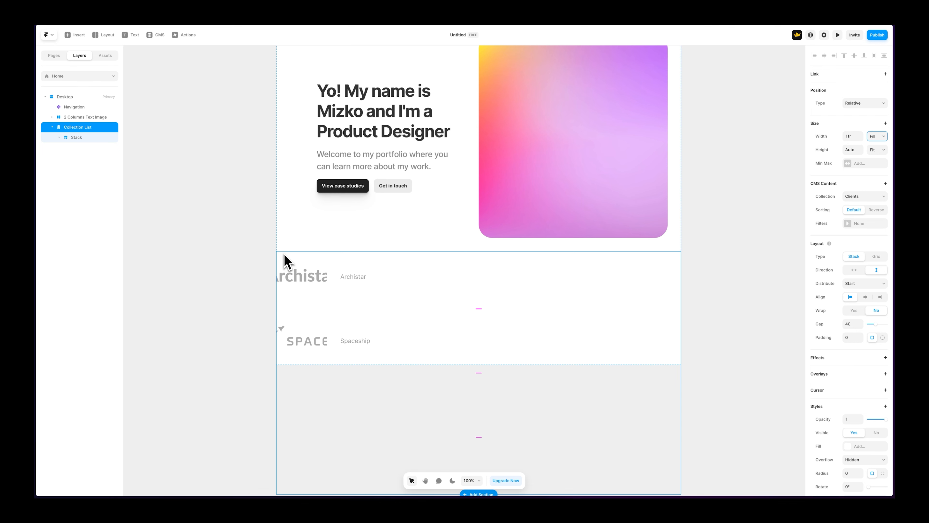
Set the Collection List's padding to 40.
scroll(286, 262, up, 1)
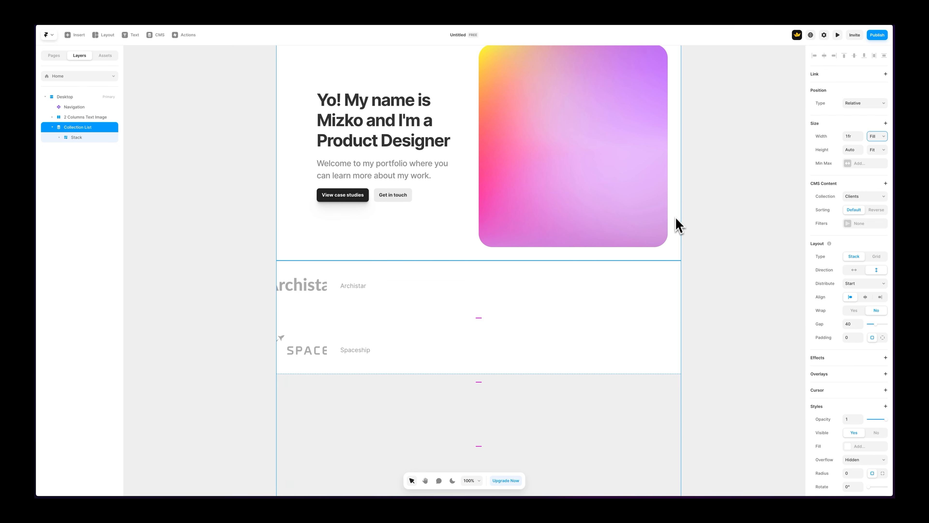
scroll(678, 225, up, 5)
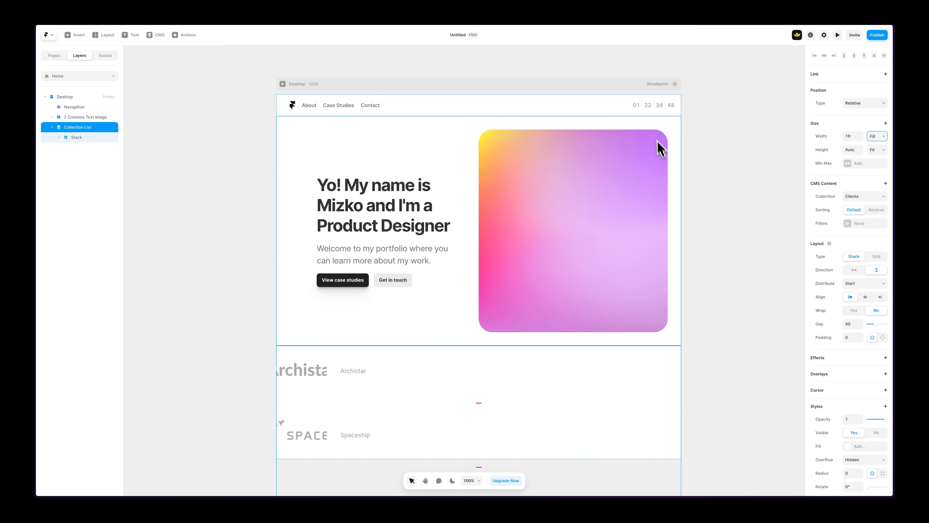
scroll(675, 257, down, 3)
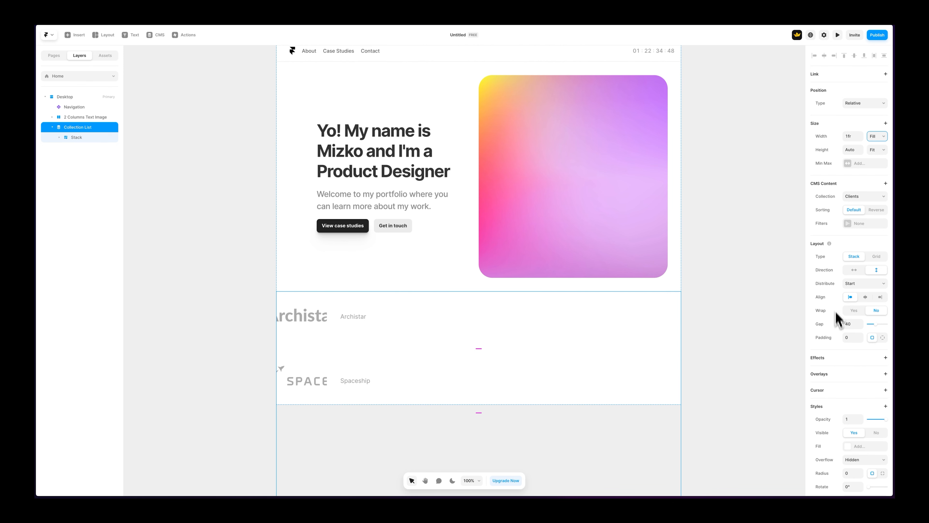
click(853, 337)
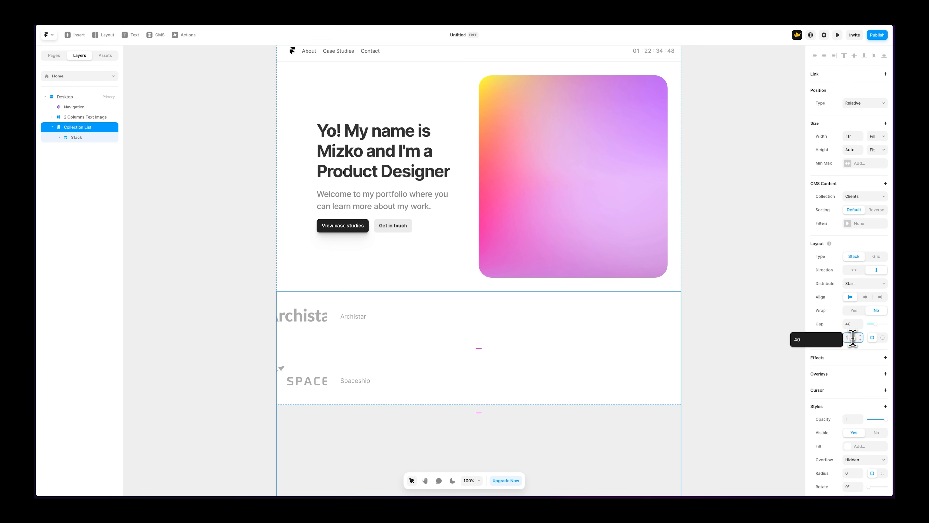
text(40)
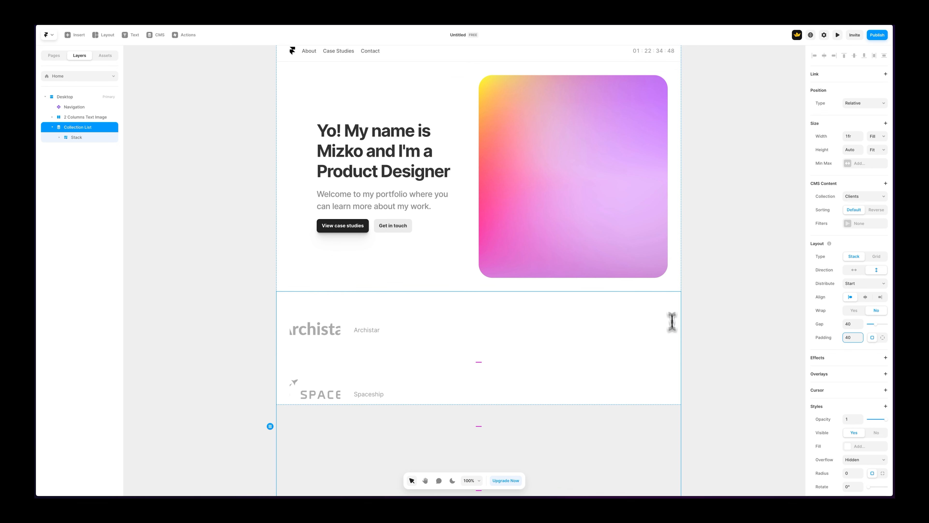
scroll(380, 351, down, 1)
scroll(385, 339, down, 3)
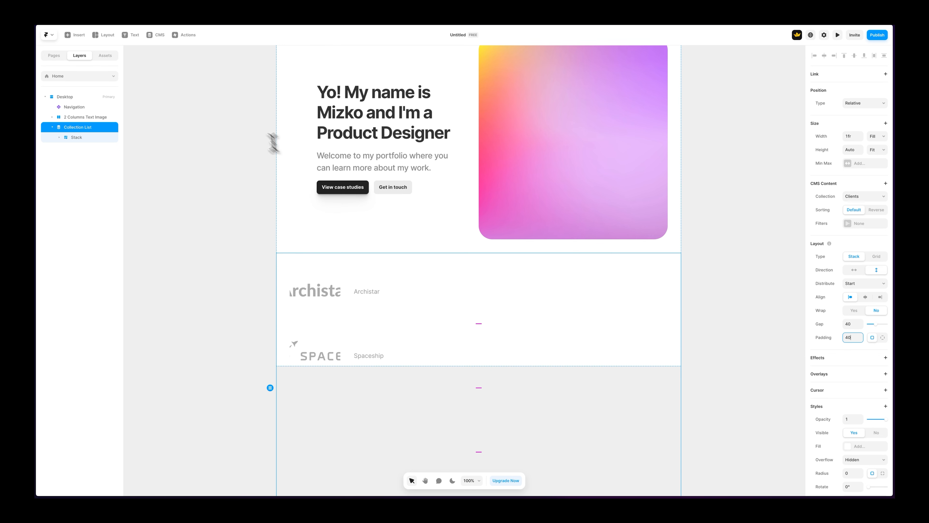
Switch to the other Framer project and examine the layout settings of the Clients list in its Featured clients section.
mouse_move(41, 86)
click(61, 112)
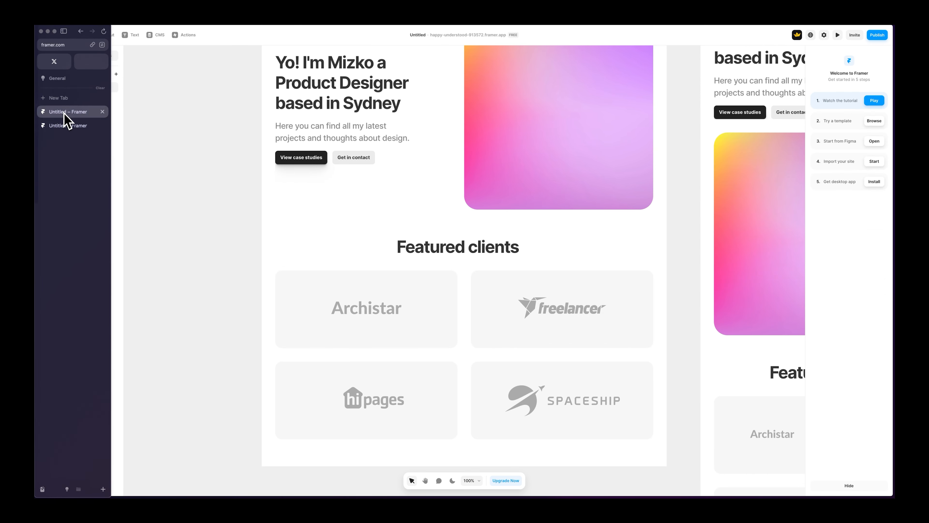
scroll(442, 270, down, 1)
click(421, 288)
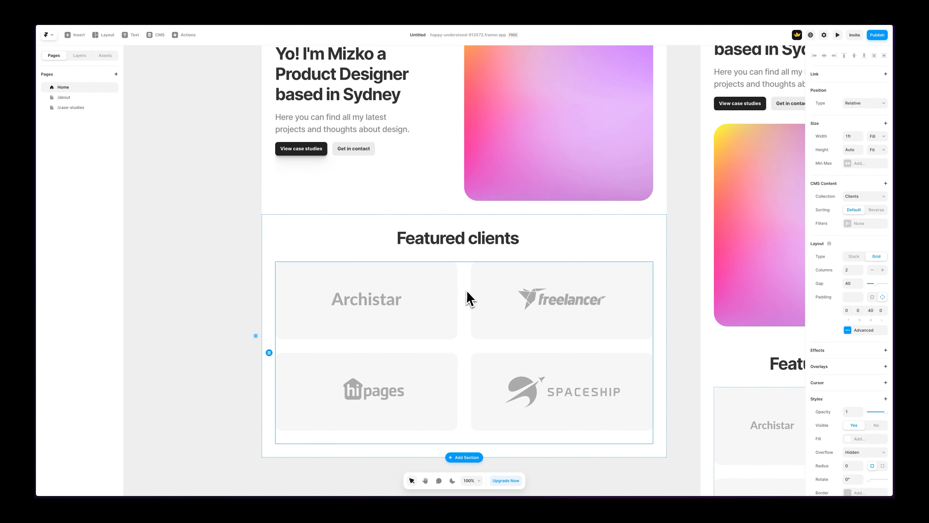
click(78, 58)
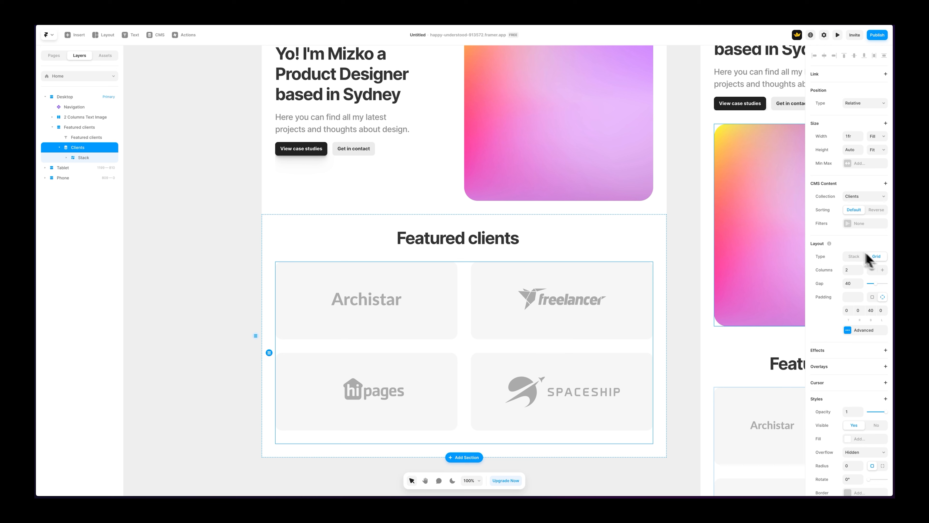
mouse_move(818, 250)
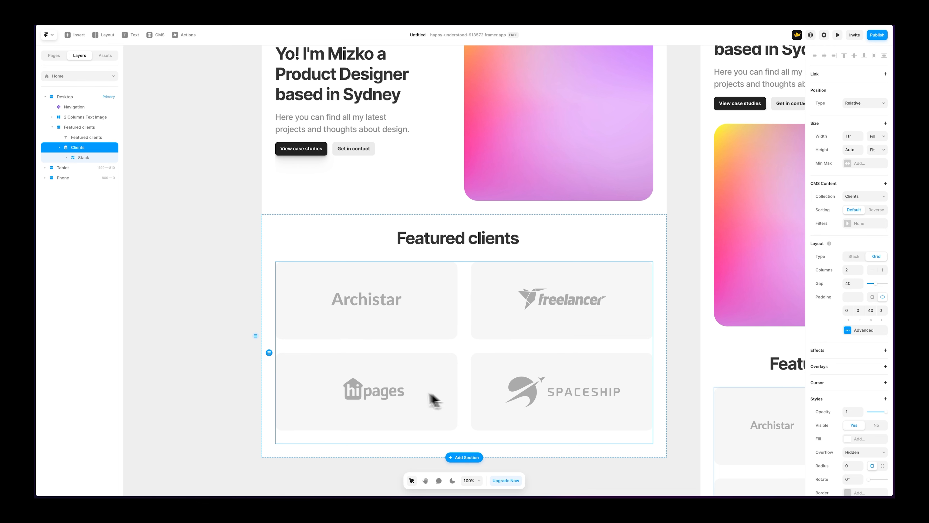
Return to the project being built and rename the Collection List layer as Clients.
mouse_move(39, 62)
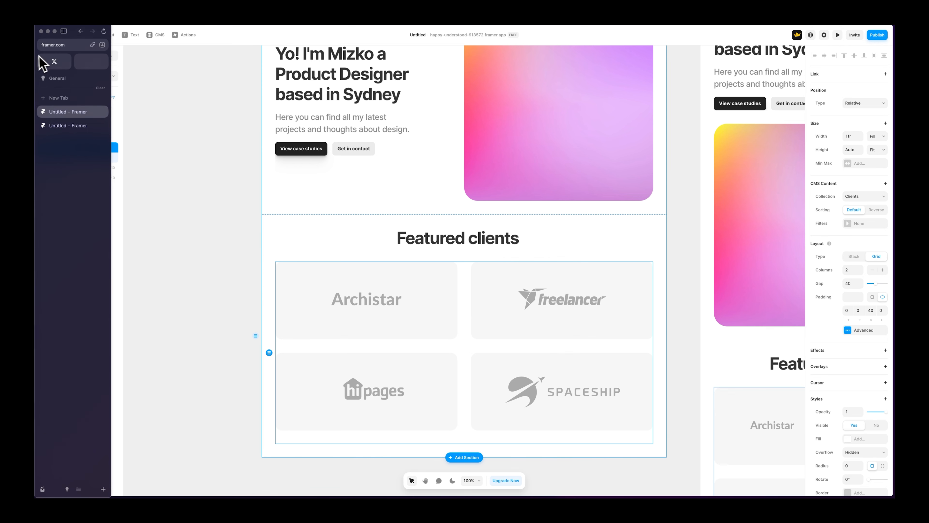
click(71, 125)
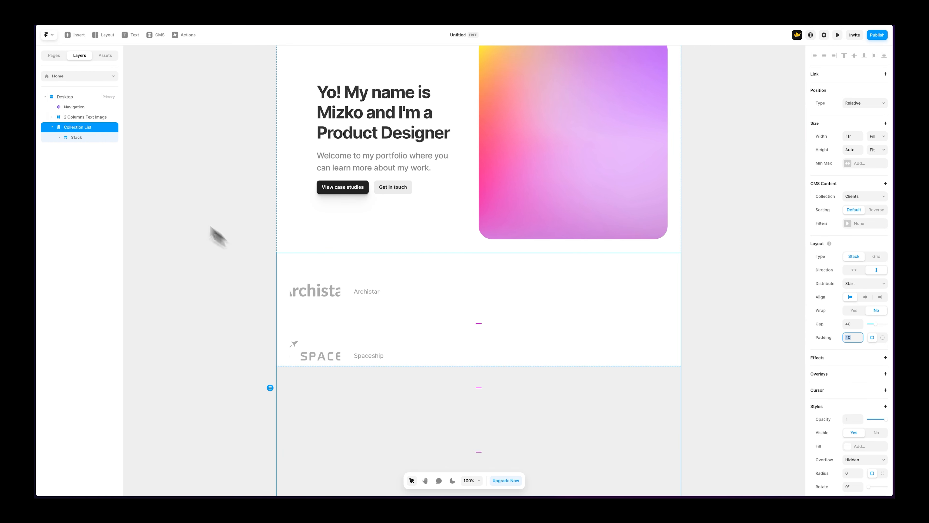
double_click(85, 129)
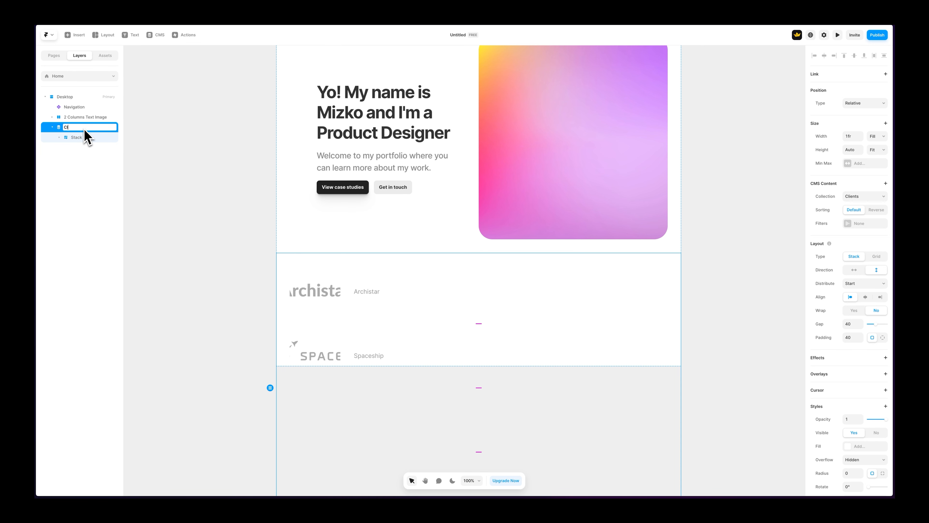
key(Return)
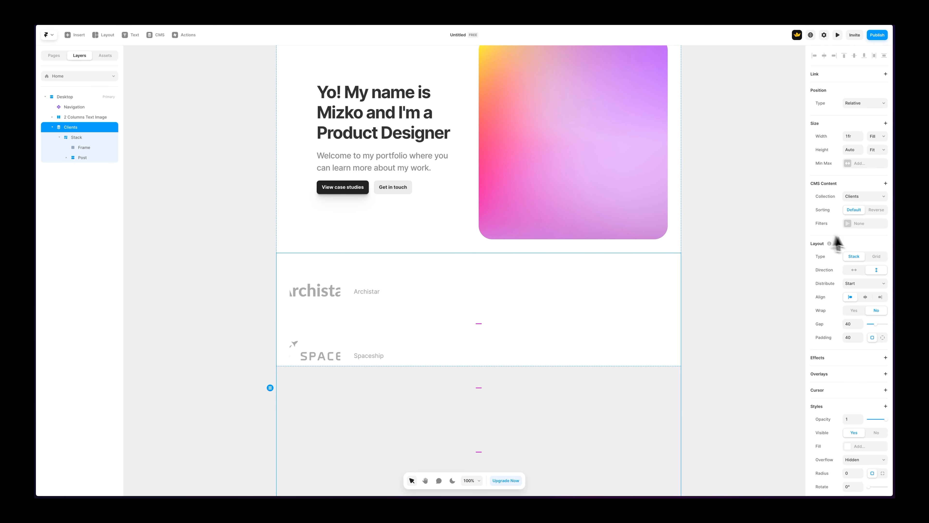
Change the Clients list's layout to a two-column grid with a gap of 40.
click(877, 256)
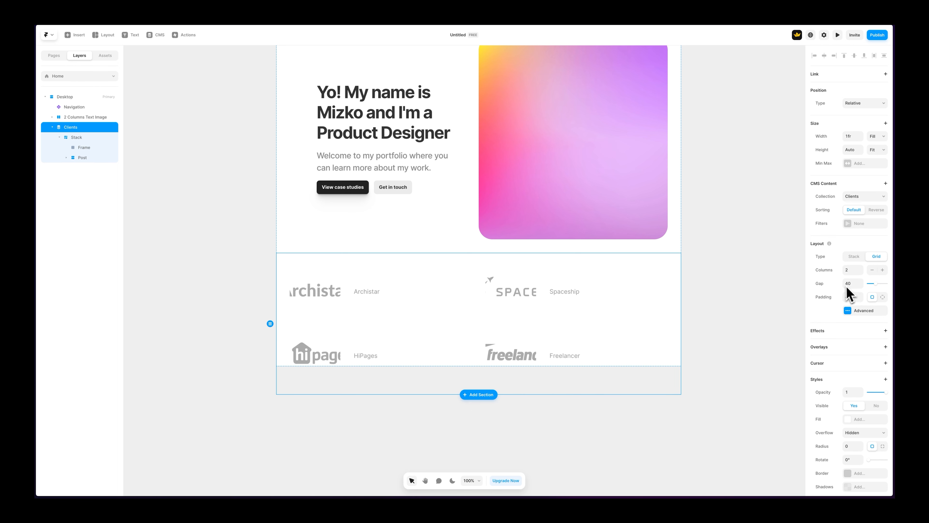
drag(872, 286, 877, 290)
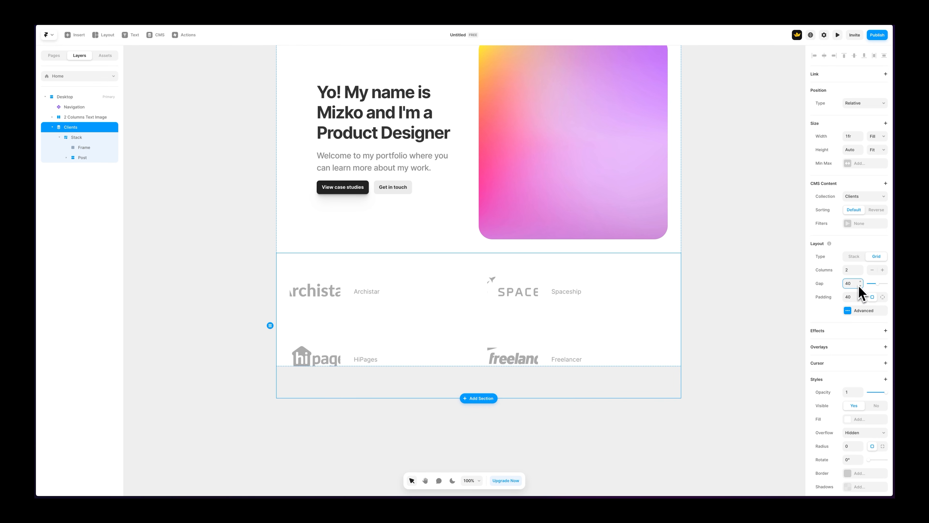
click(850, 297)
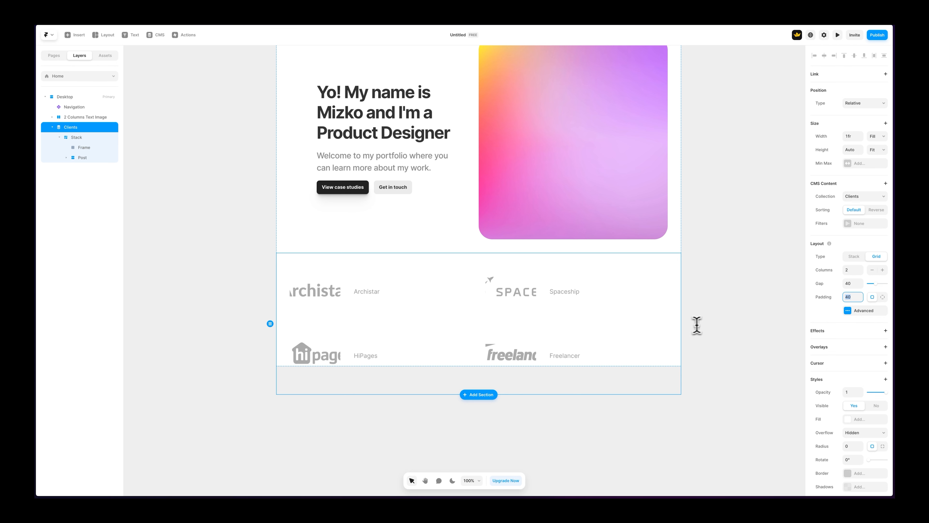
Arrange the Stack inside Clients vertically with Center distribution, centred alignment and a gap of 20.
click(85, 138)
click(60, 137)
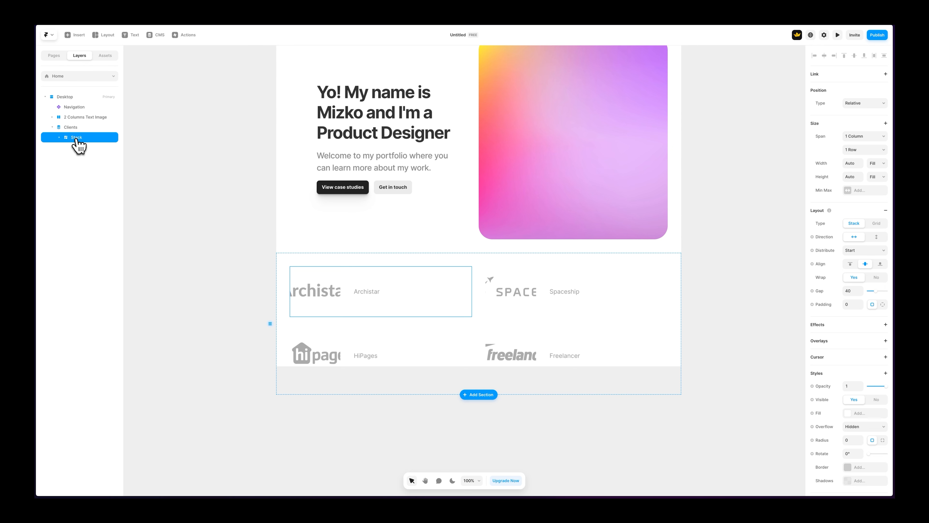
mouse_move(826, 212)
click(876, 237)
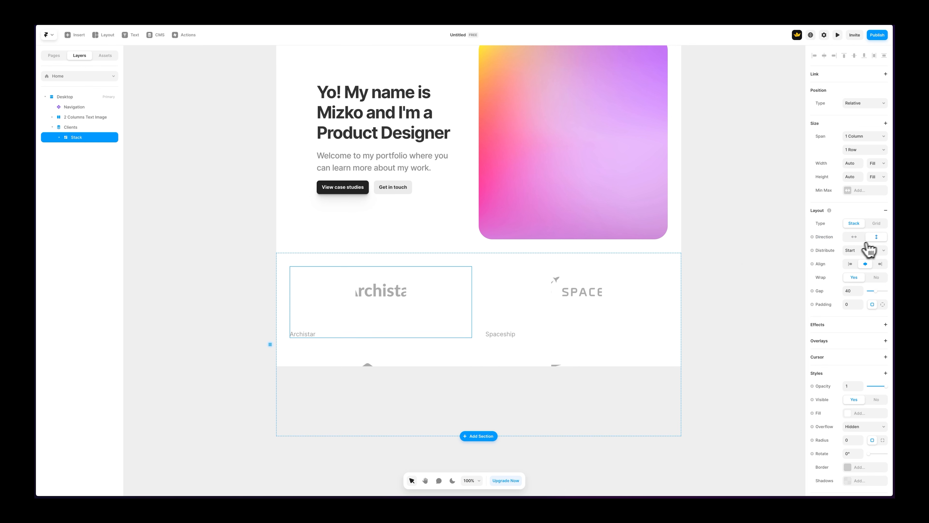
click(858, 252)
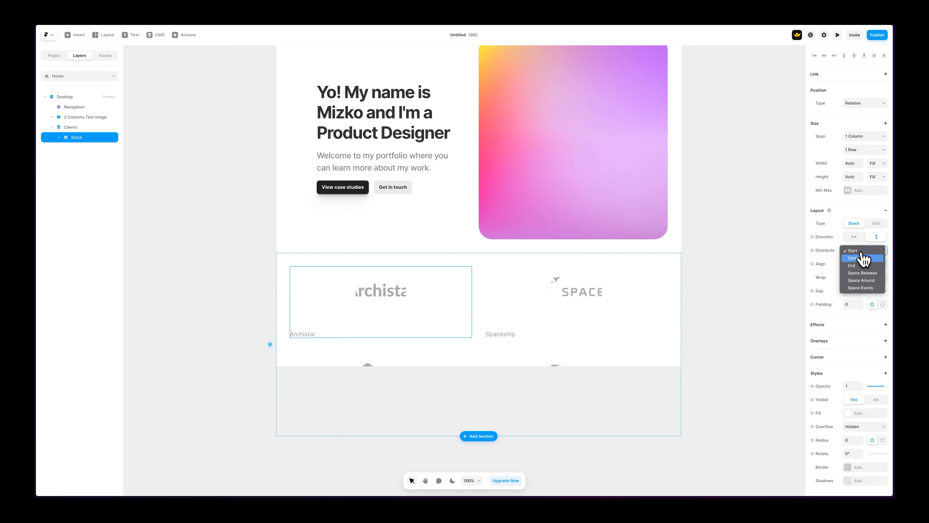
click(863, 258)
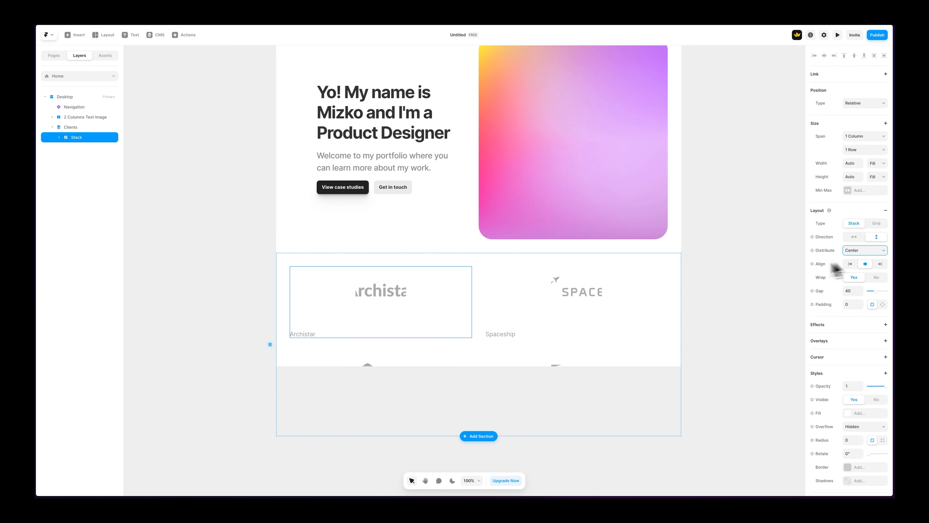
click(866, 267)
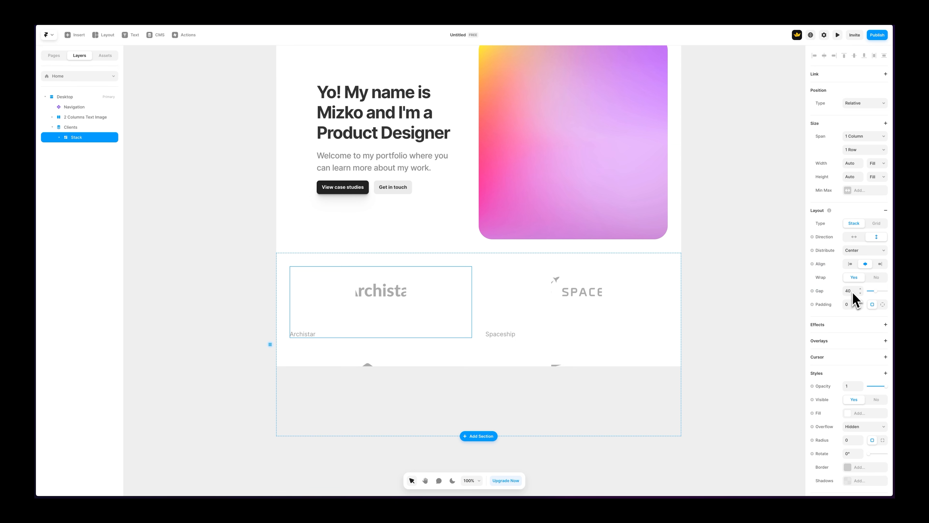
drag(875, 295, 873, 297)
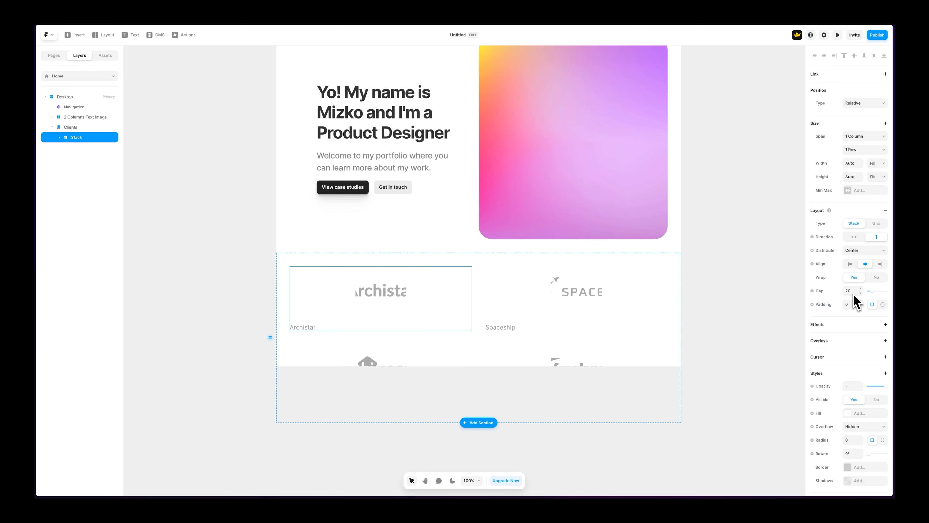
Give the client Stack a #F5F5F5 fill and a corner radius of 40.
scroll(853, 304, down, 3)
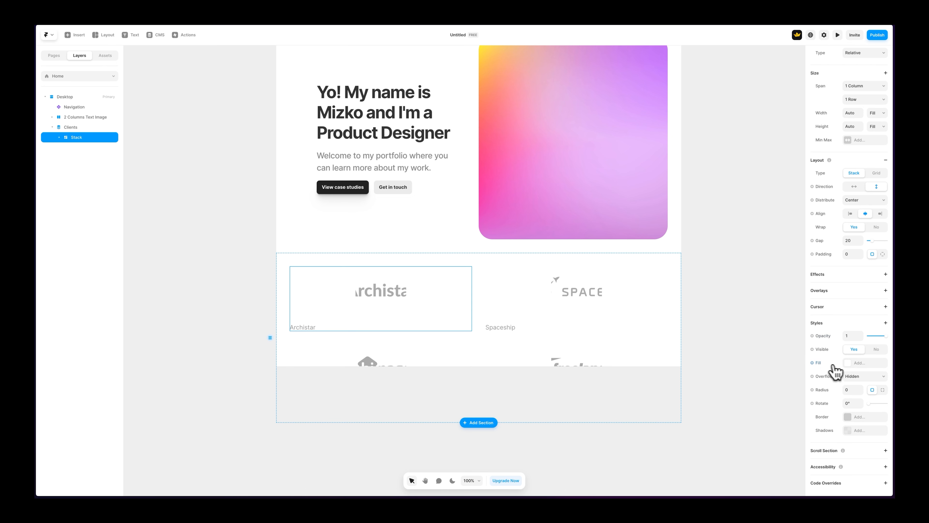
click(851, 370)
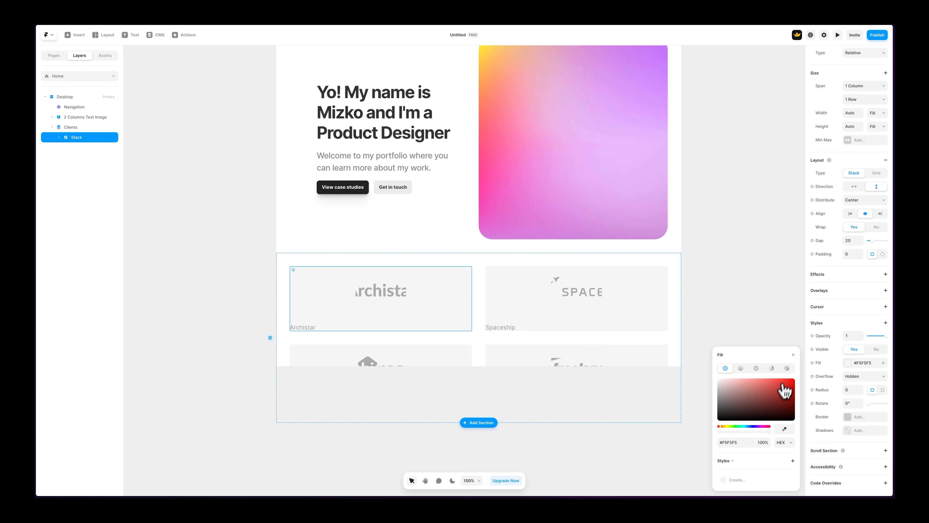
click(793, 355)
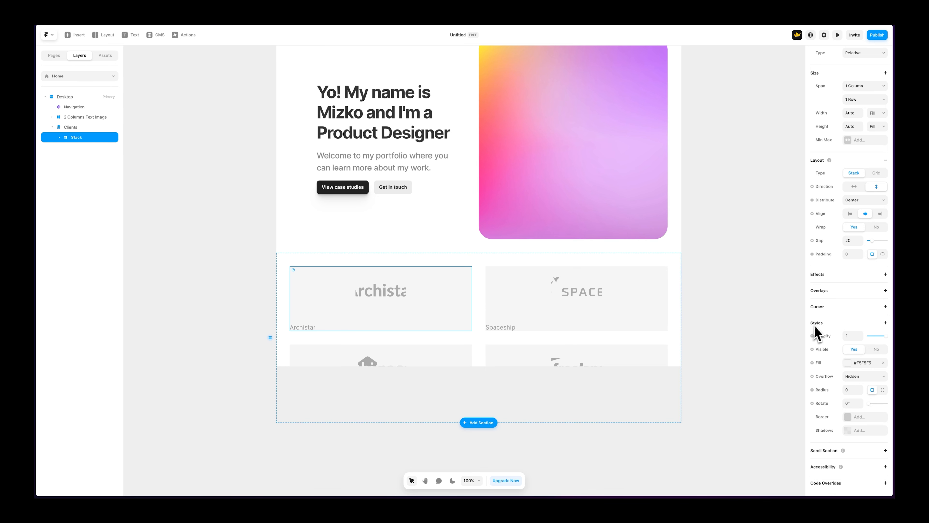
click(851, 389)
text(40)
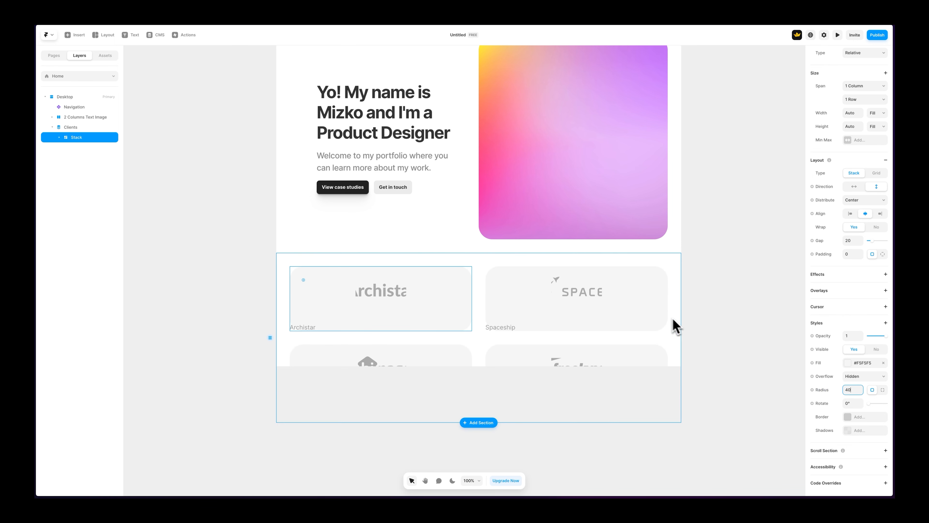
Set the client Stack's padding to 20.
scroll(670, 324, up, 1)
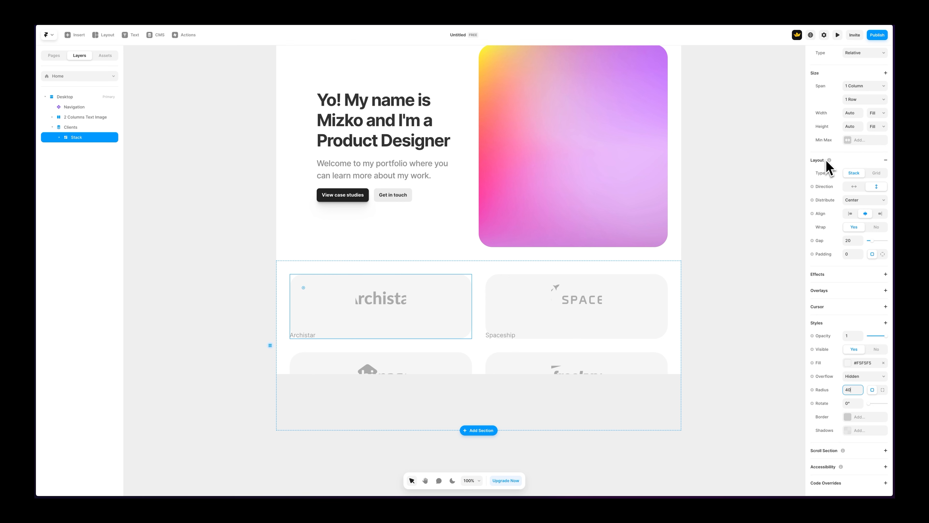
click(851, 253)
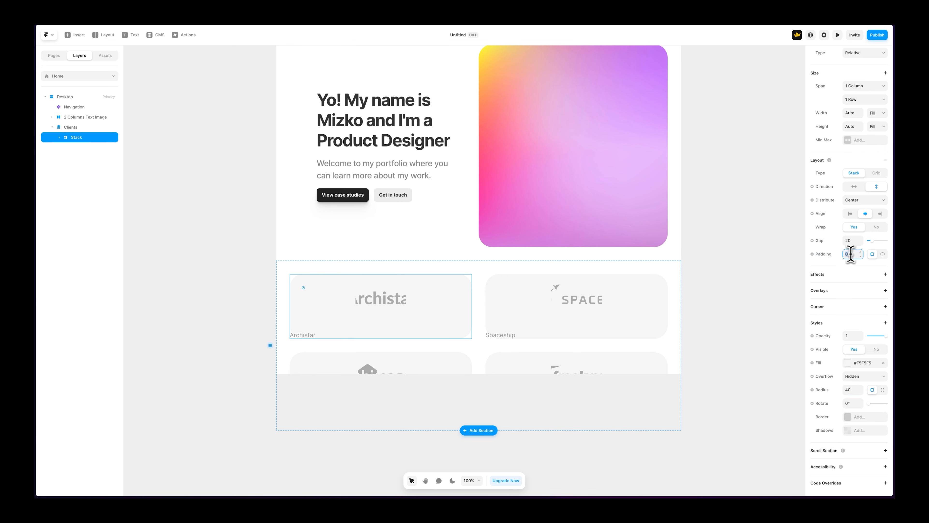
text(20)
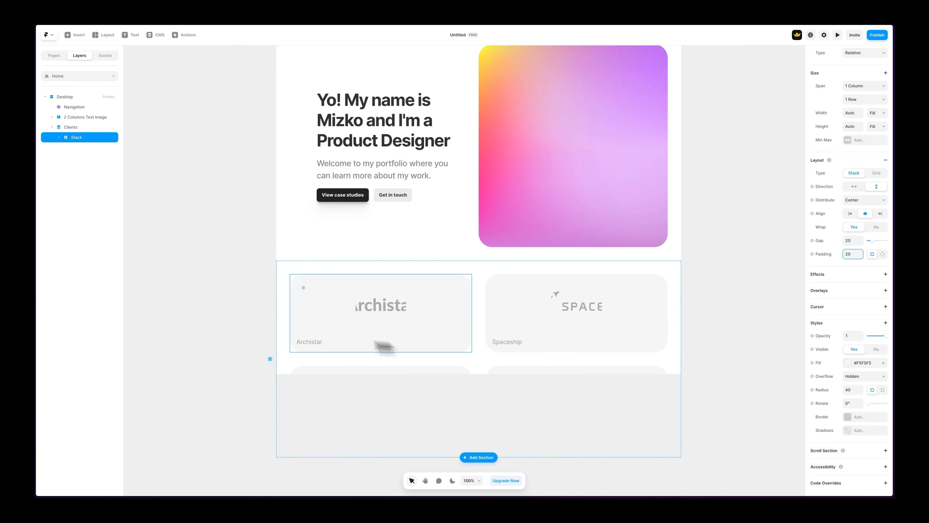
Centre-align the business name text in the client cards.
click(275, 337)
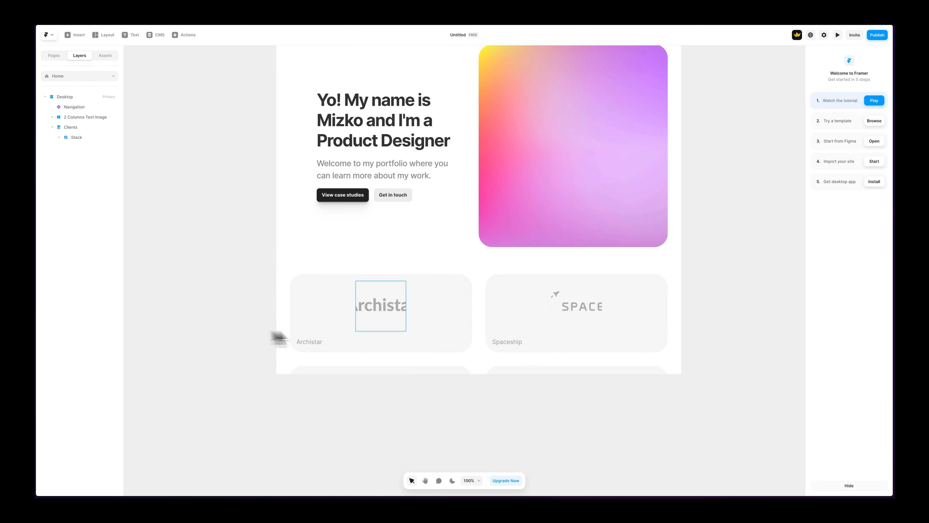
click(320, 346)
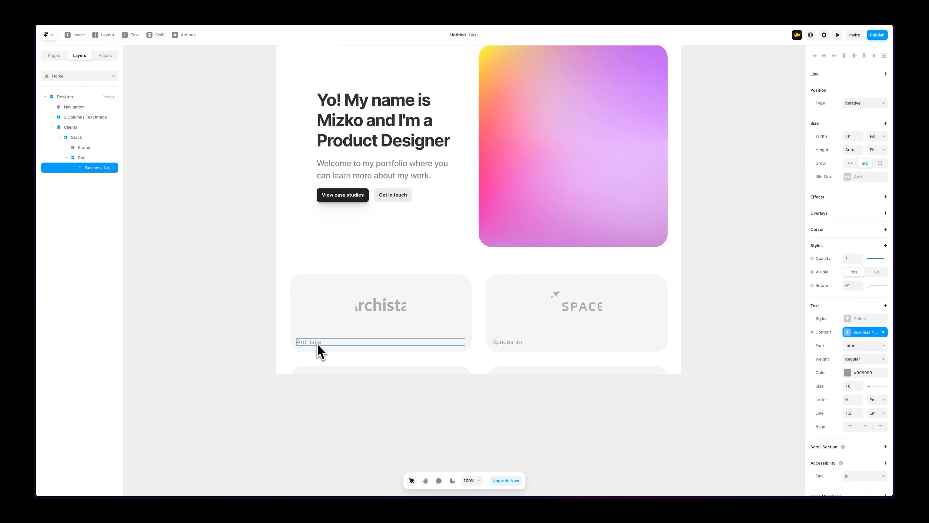
click(265, 344)
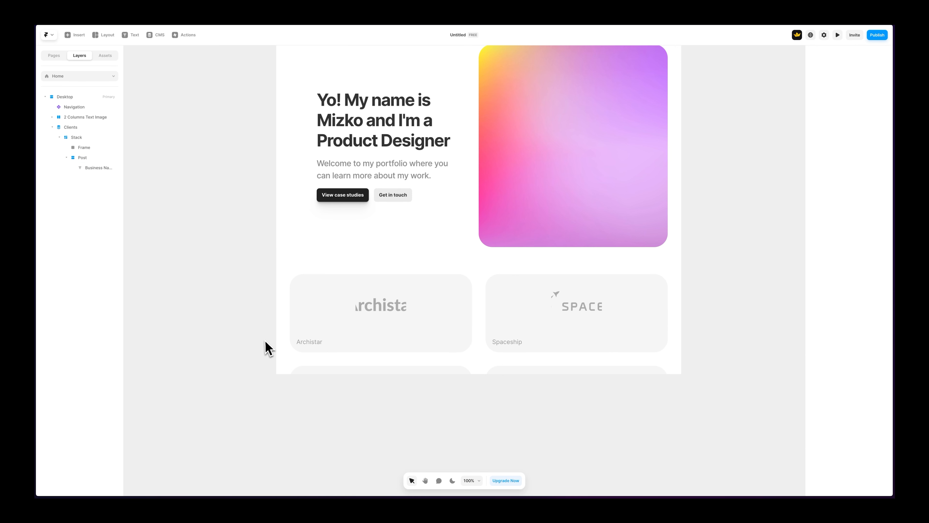
click(315, 348)
click(274, 348)
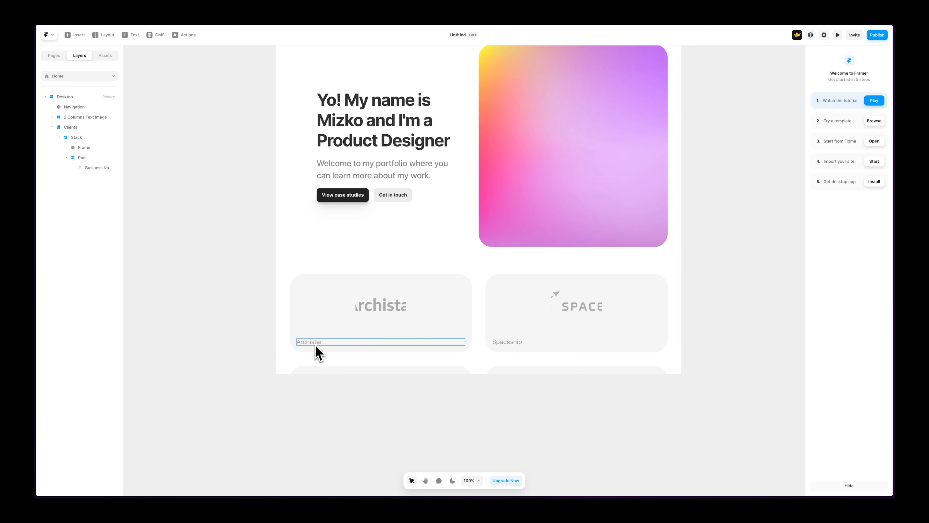
click(318, 352)
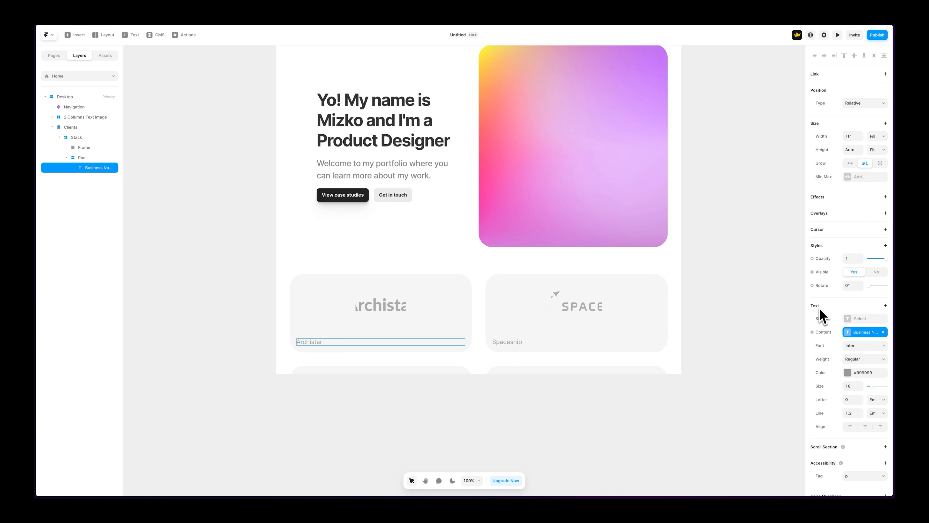
click(866, 427)
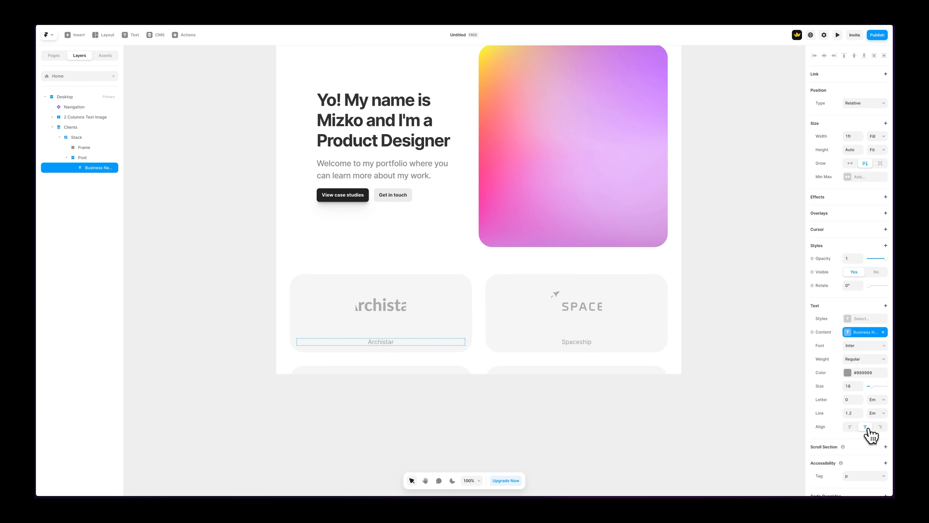
click(723, 390)
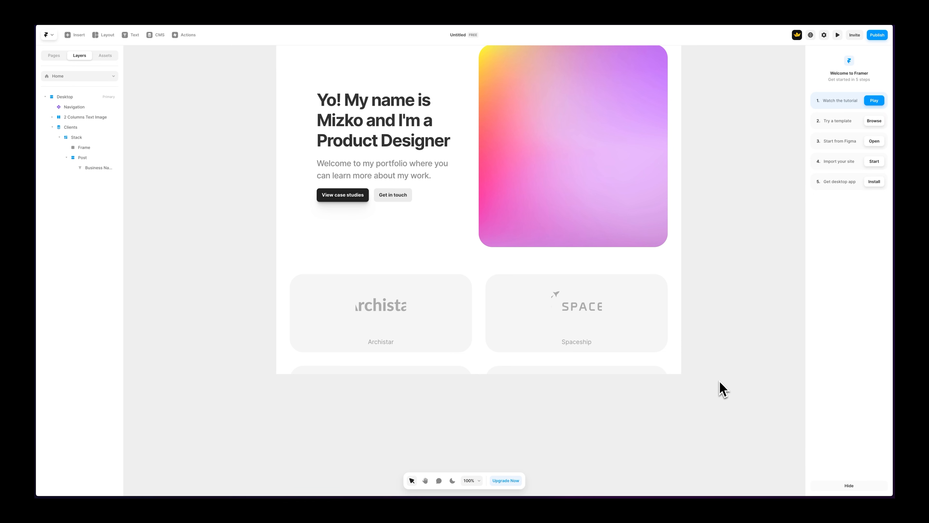
Rename the logo image frame inside the client Stack as Logo.
scroll(722, 377, up, 2)
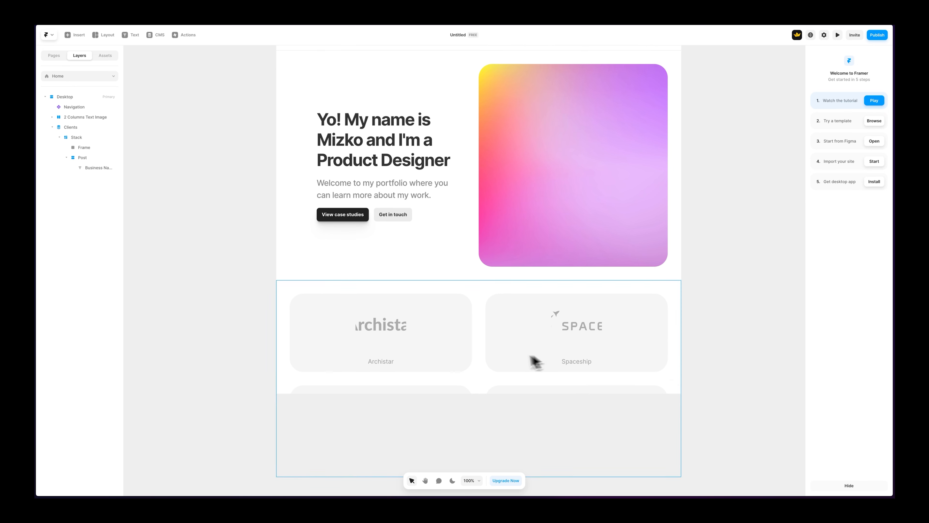
click(393, 331)
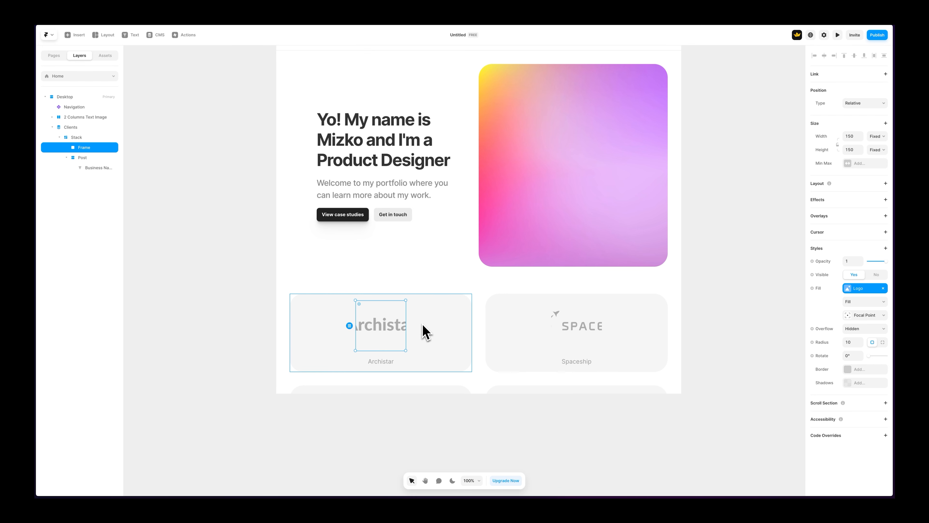
click(243, 319)
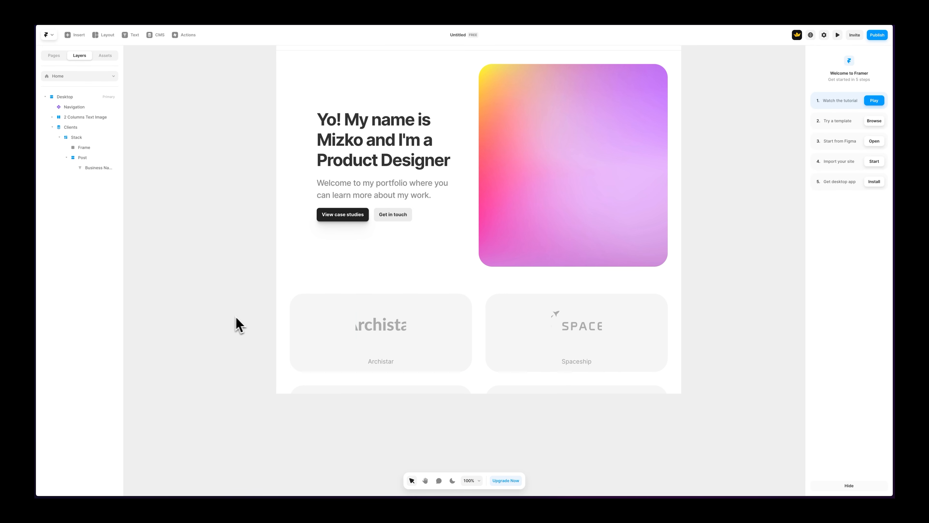
click(384, 335)
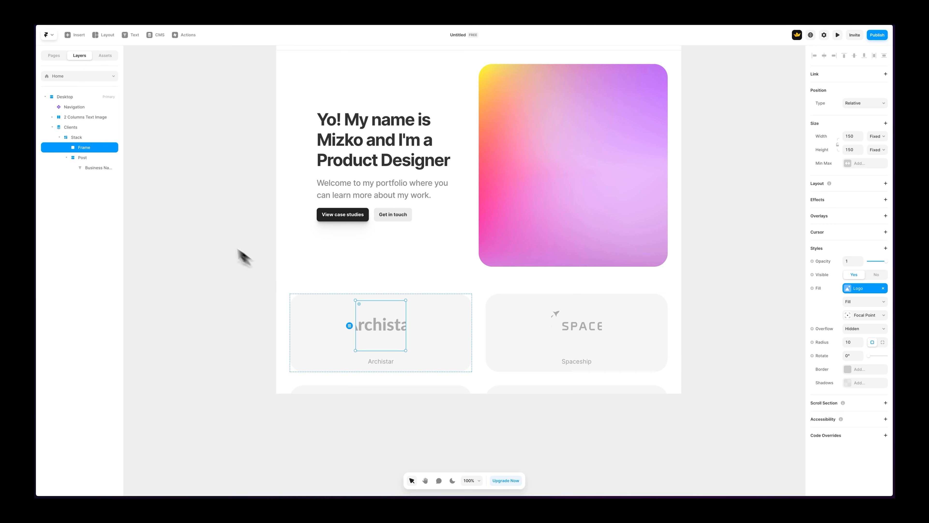
double_click(87, 150)
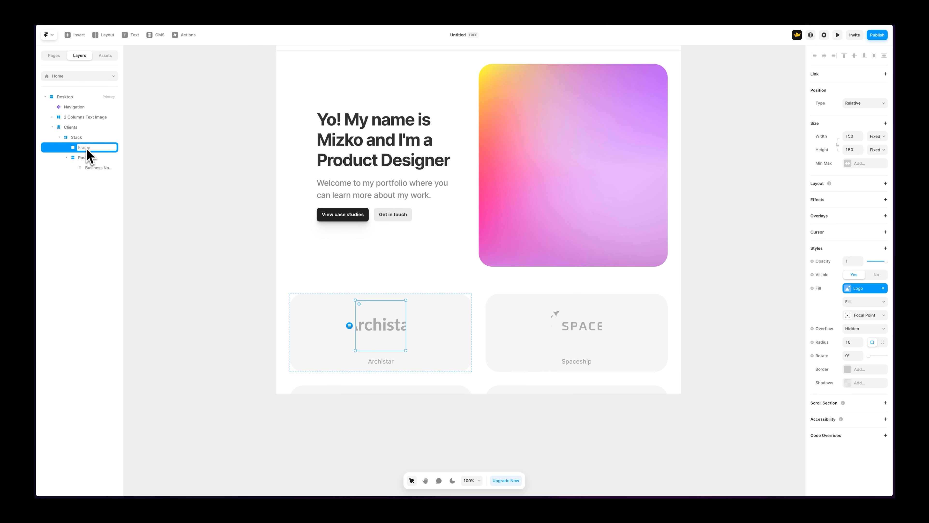
text(Logo)
key(Return)
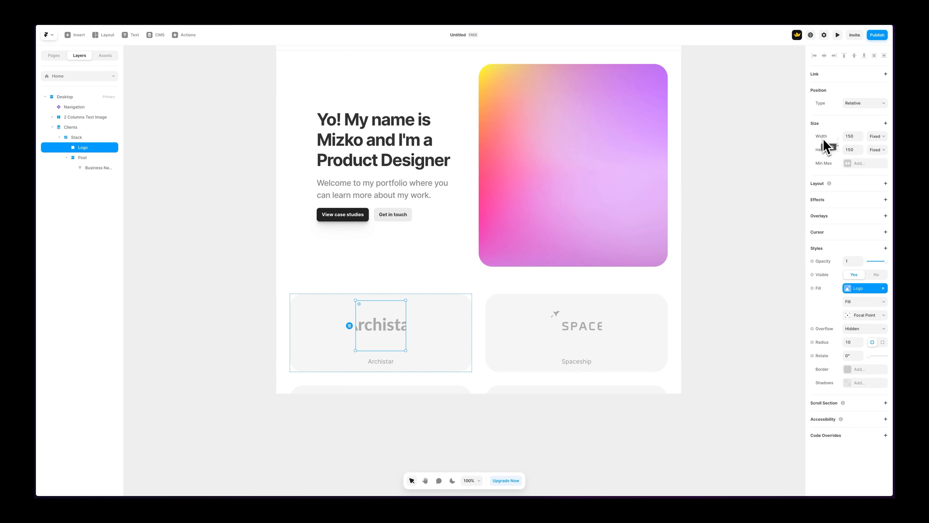
Set the Logo frame's width to Fill and its image fill sizing to Fit.
click(878, 137)
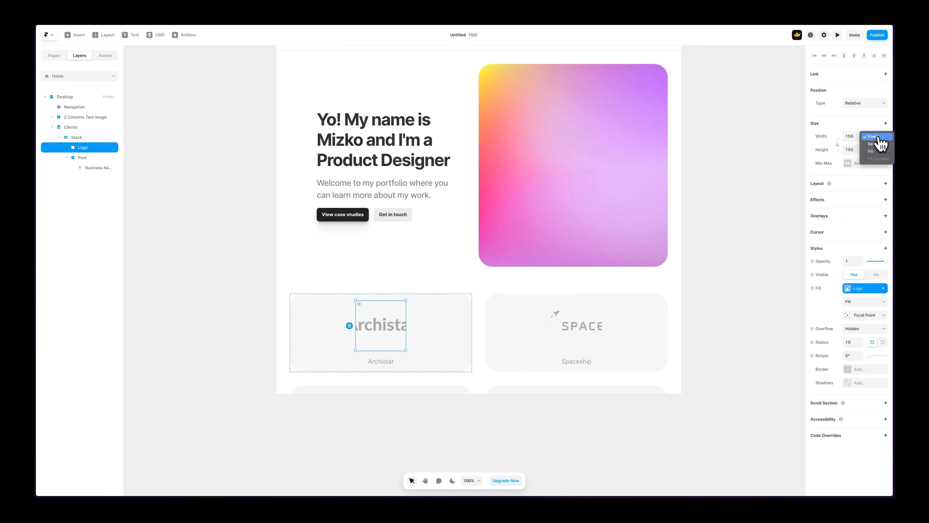
click(879, 152)
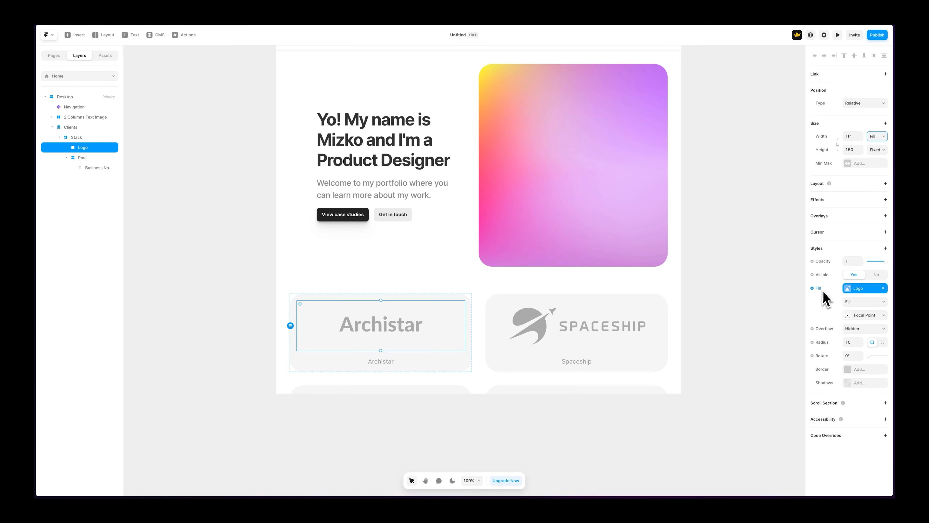
click(858, 303)
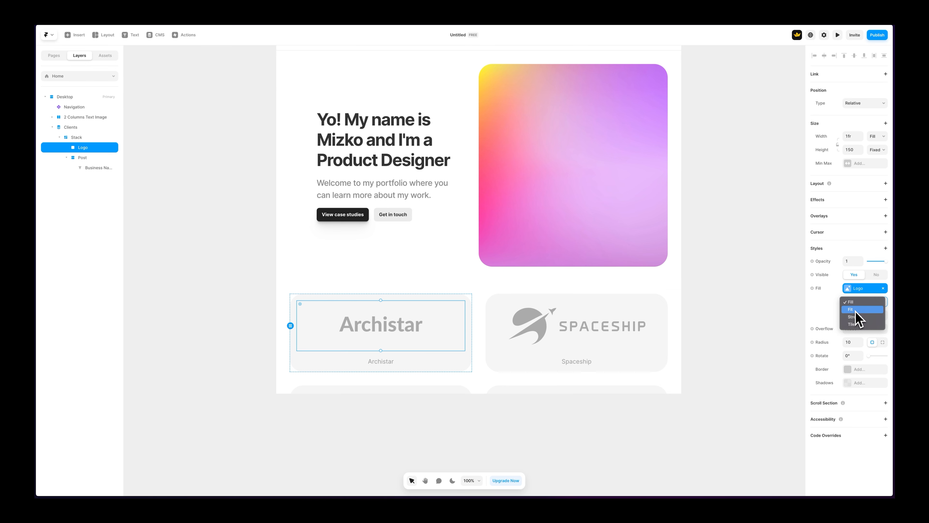
click(856, 311)
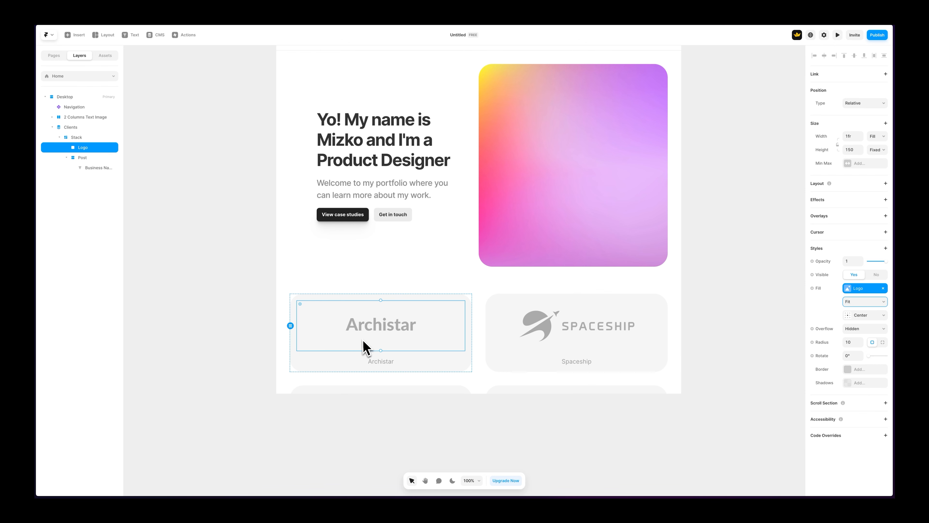
click(245, 331)
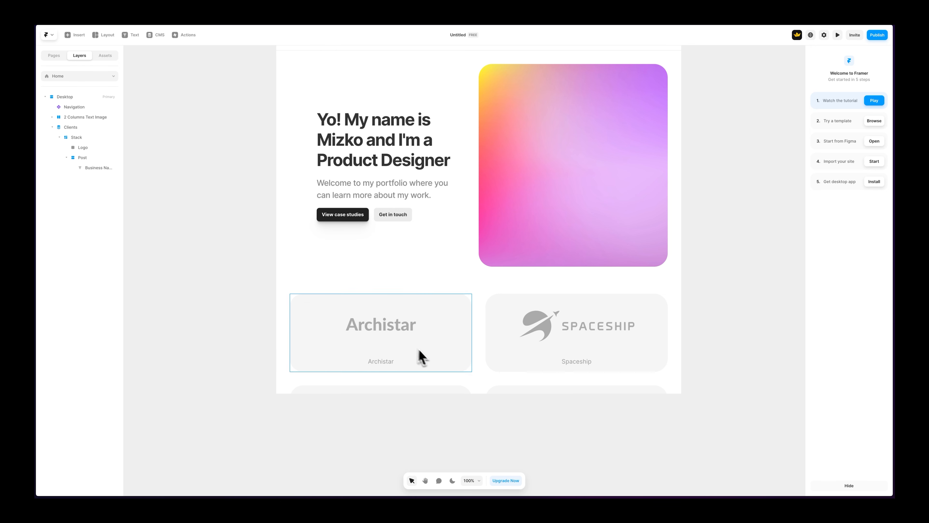
Set the client Stack's gap to 0.
click(468, 361)
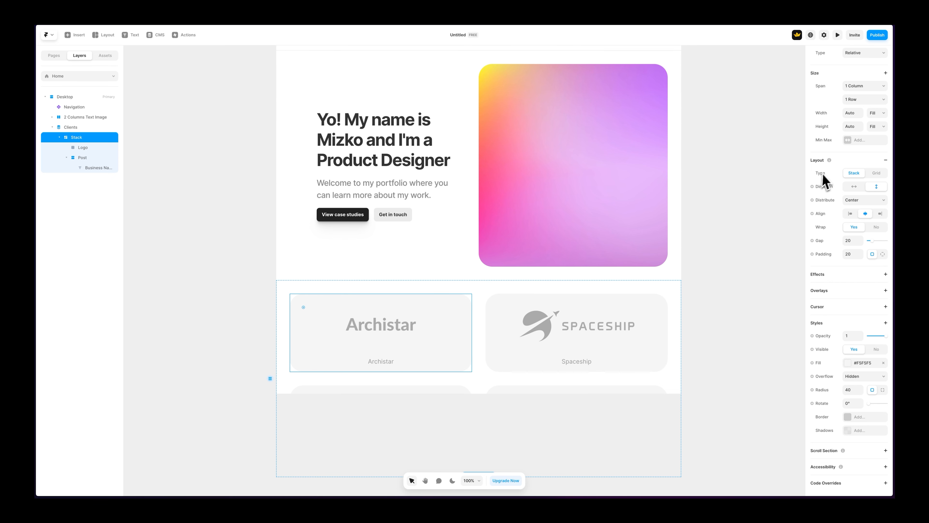
click(846, 241)
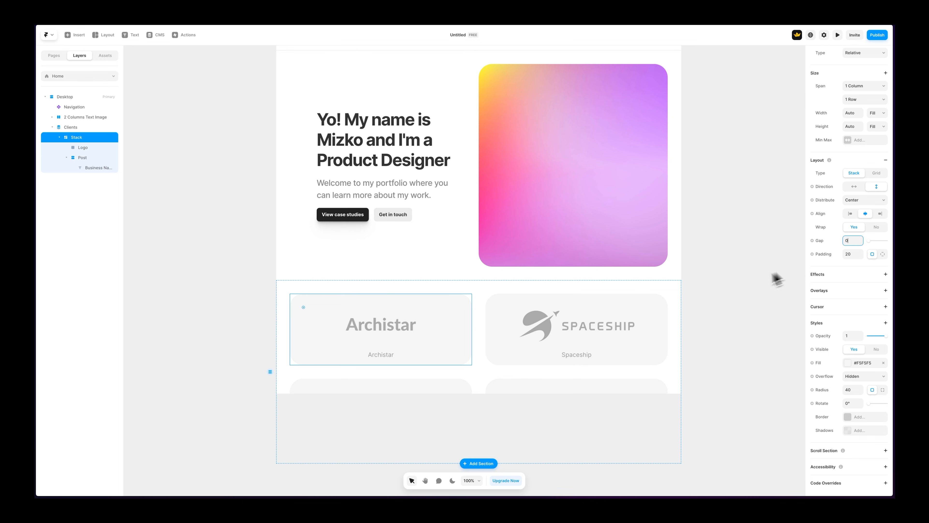
click(730, 286)
Set the Desktop breakpoint's height to Fit Content, and check the whole page in the preview before returning to the canvas.
scroll(735, 289, up, 2)
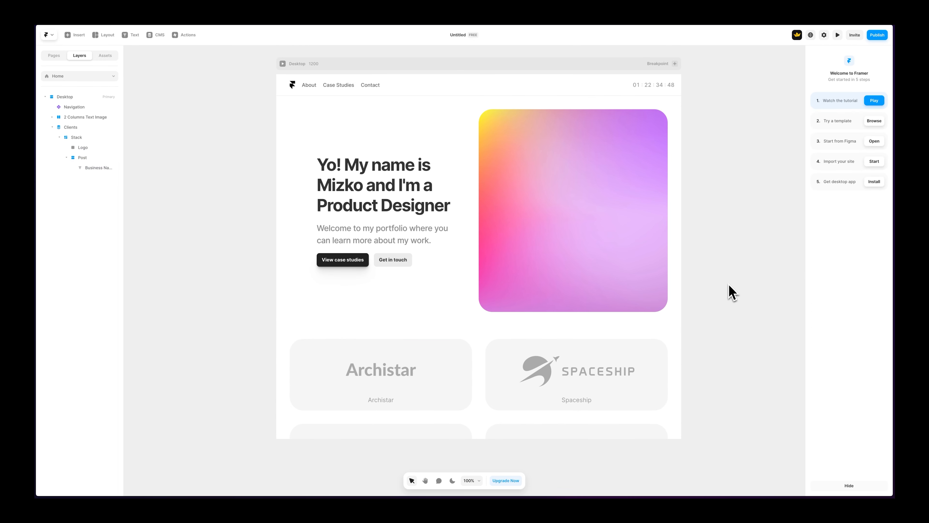
scroll(724, 282, up, 1)
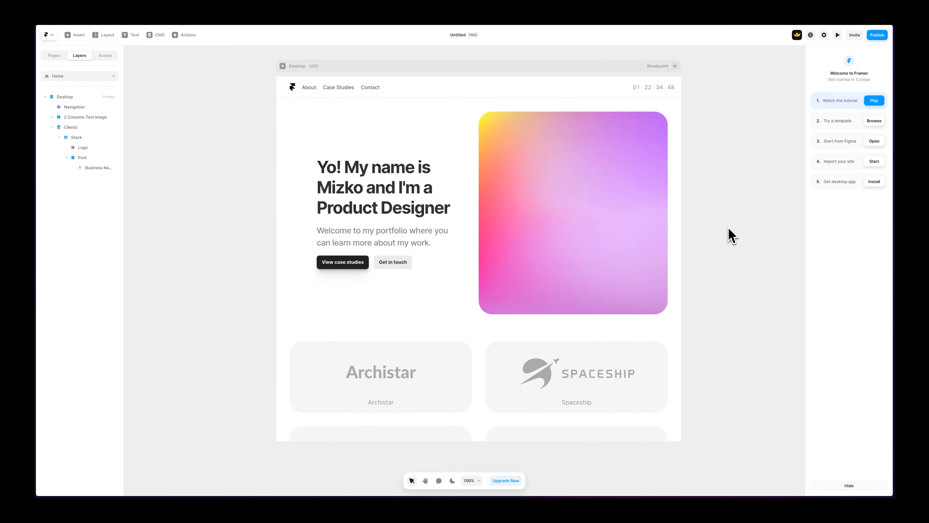
click(335, 69)
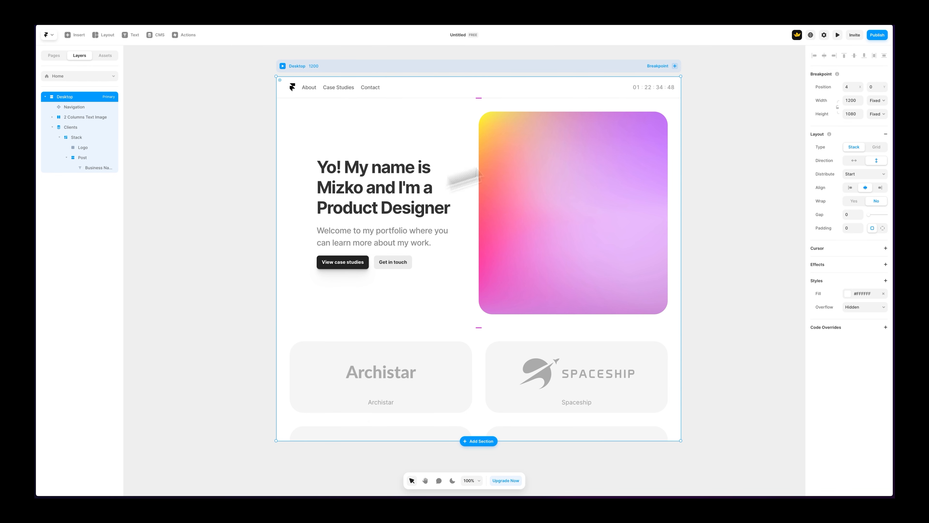
click(878, 114)
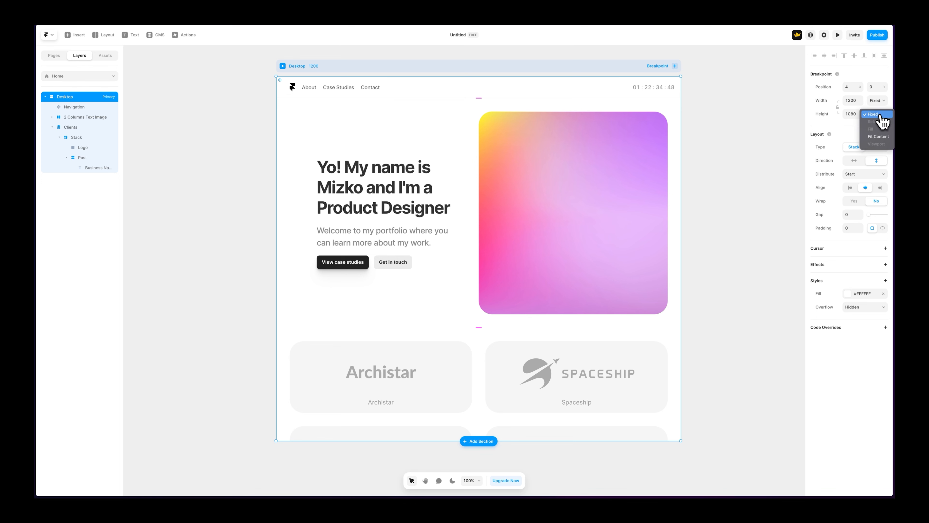
click(879, 137)
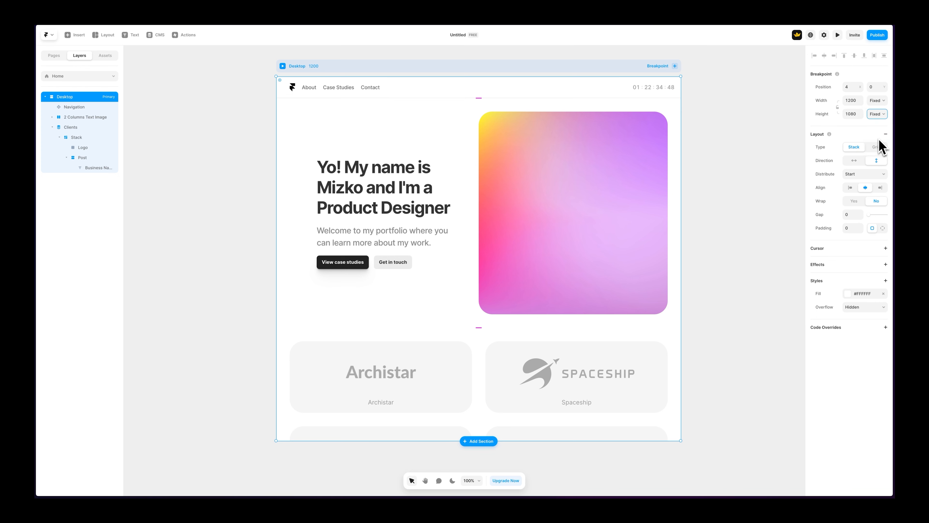
scroll(771, 197, down, 3)
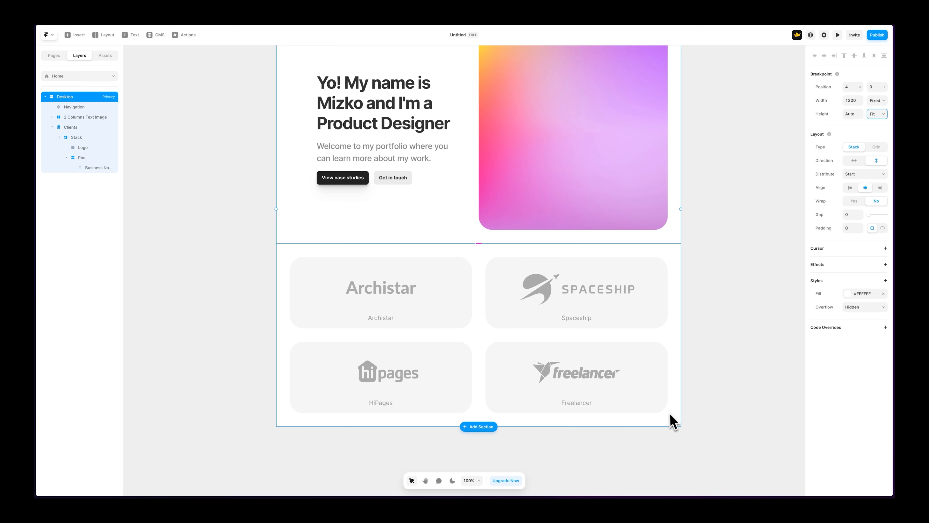
scroll(393, 288, up, 3)
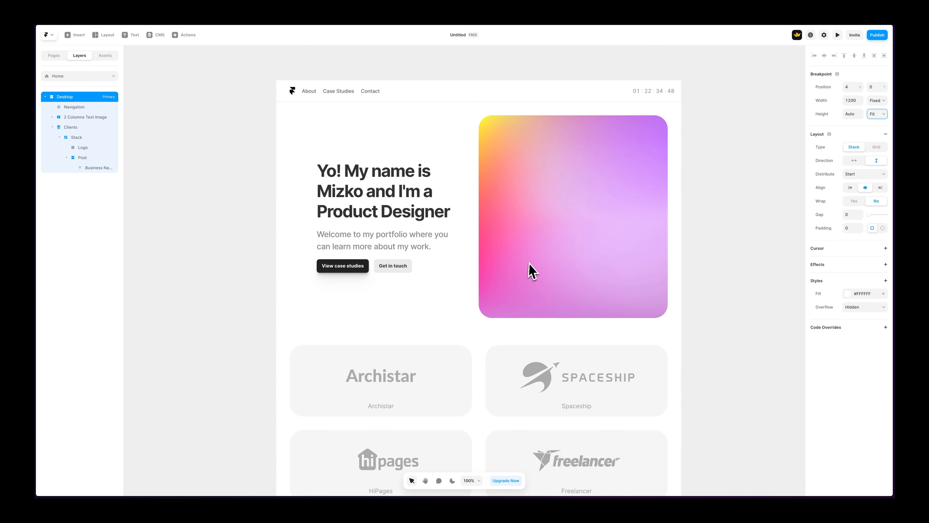
click(283, 70)
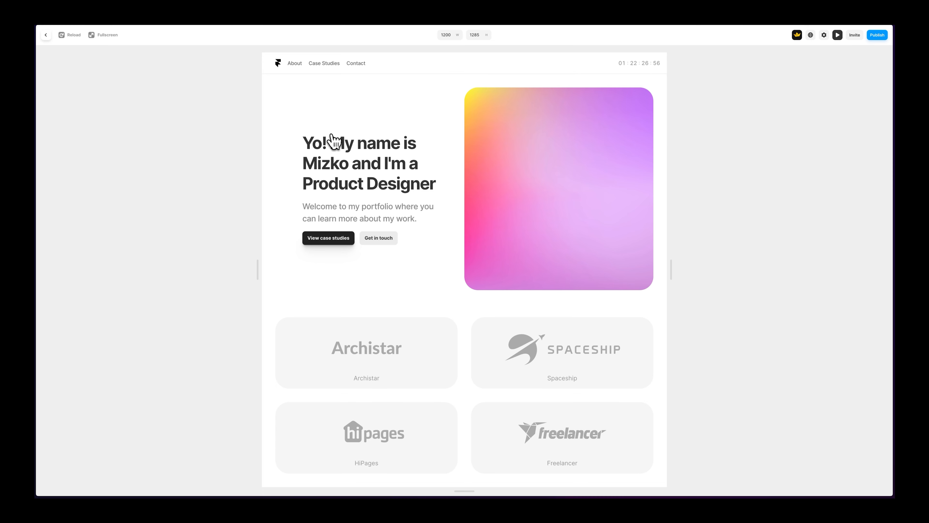
click(46, 35)
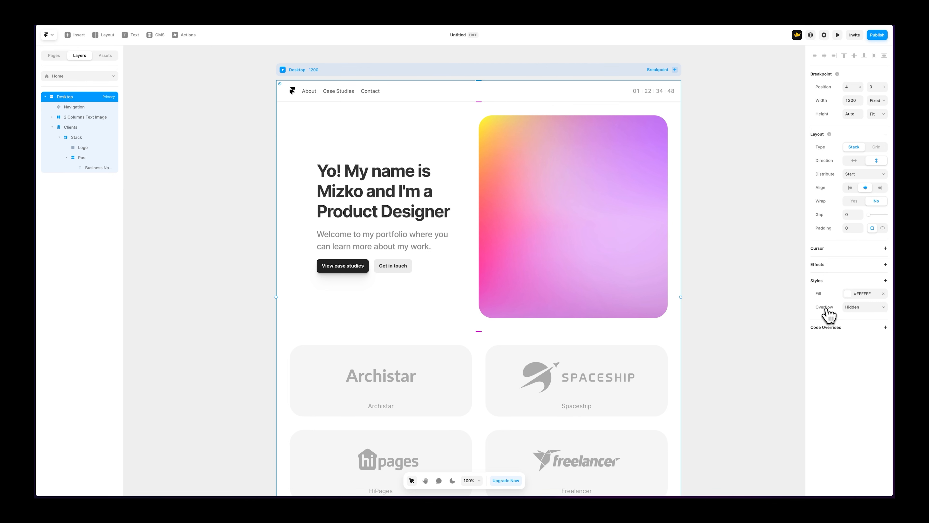
Change the Desktop breakpoint's overflow to Visible.
click(856, 310)
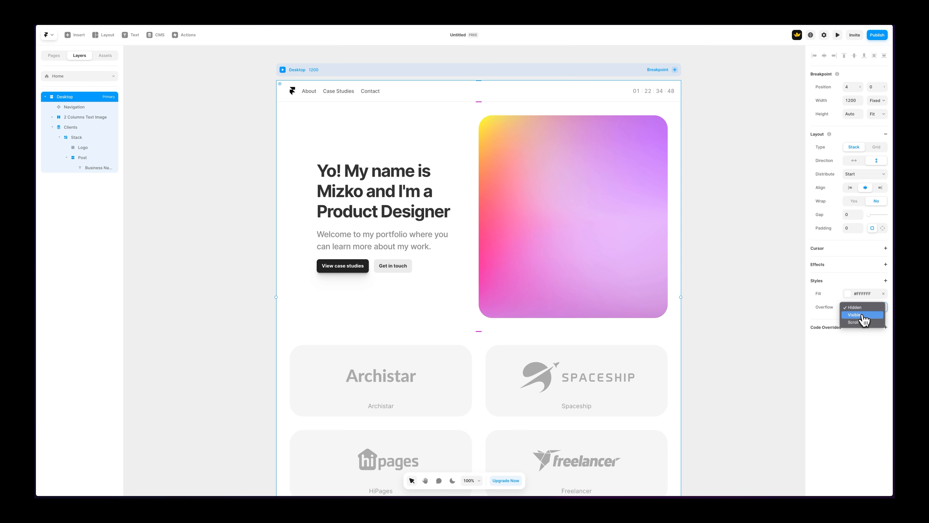
click(856, 314)
scroll(713, 301, down, 6)
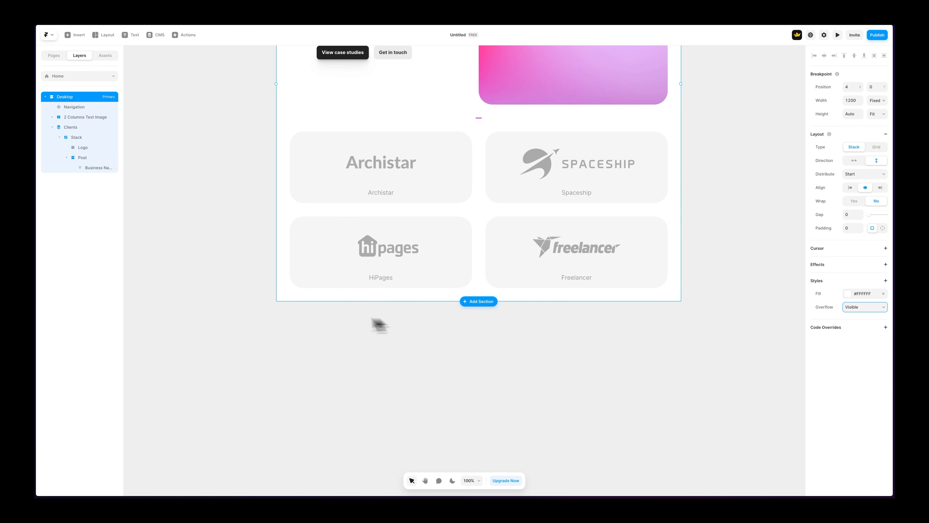
scroll(681, 306, up, 1)
scroll(681, 306, up, 2)
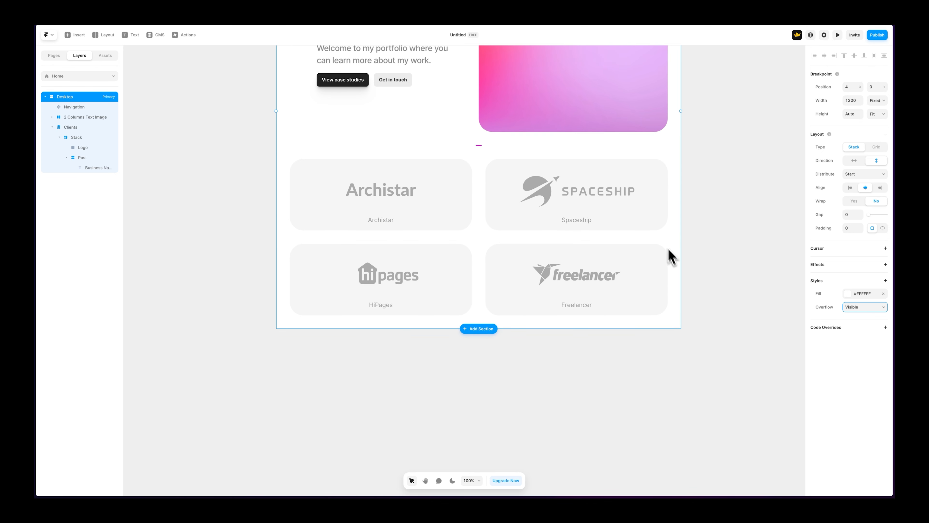
scroll(681, 330, up, 12)
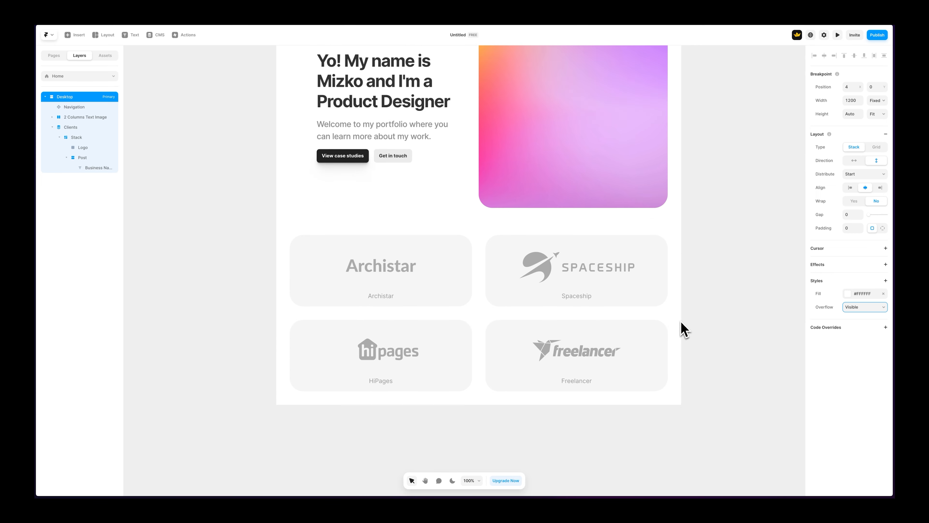
click(682, 329)
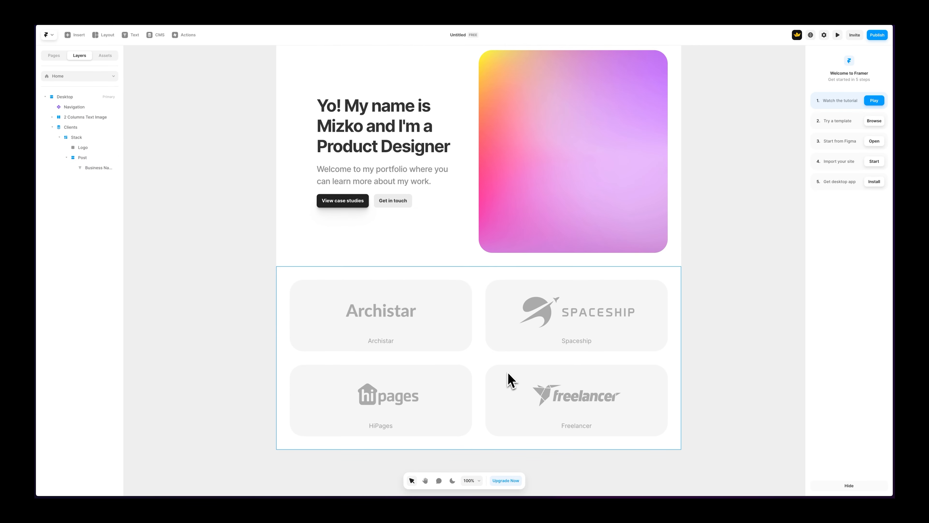
click(485, 359)
click(52, 127)
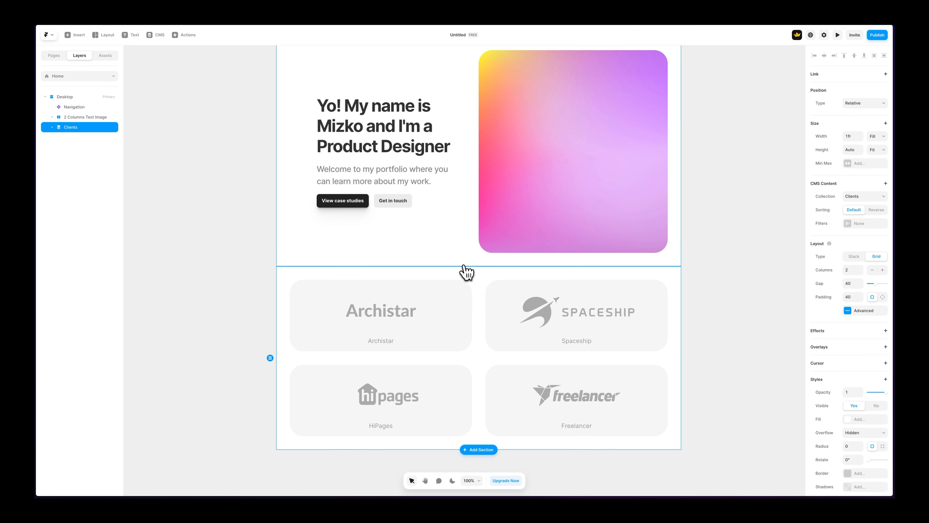
key(t)
click(476, 271)
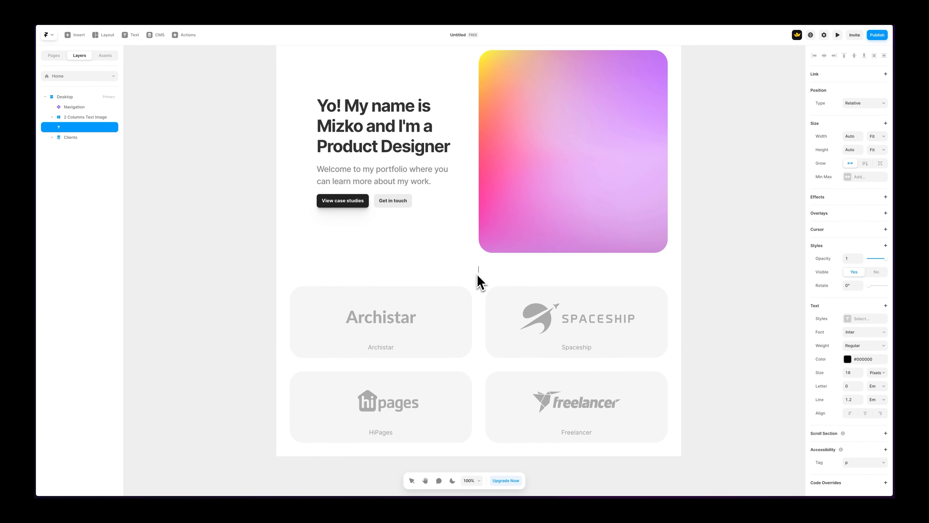
key(super+z)
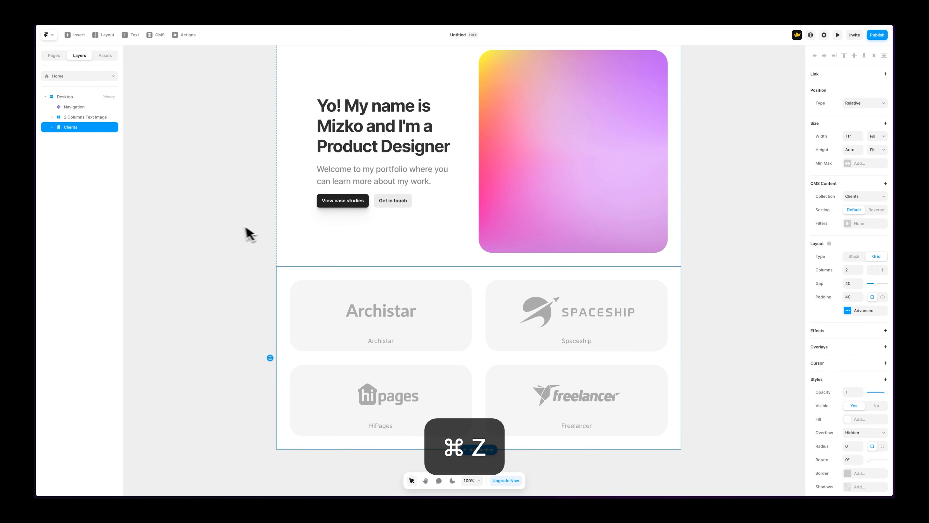
Copy the hero heading into the Desktop breakpoint and place it between the hero section and the Clients list.
click(350, 149)
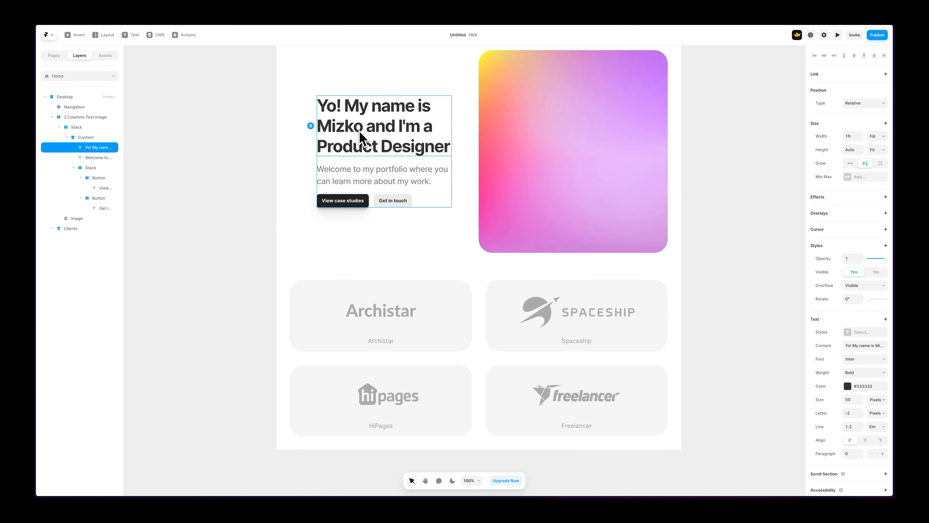
key(super+c)
click(45, 96)
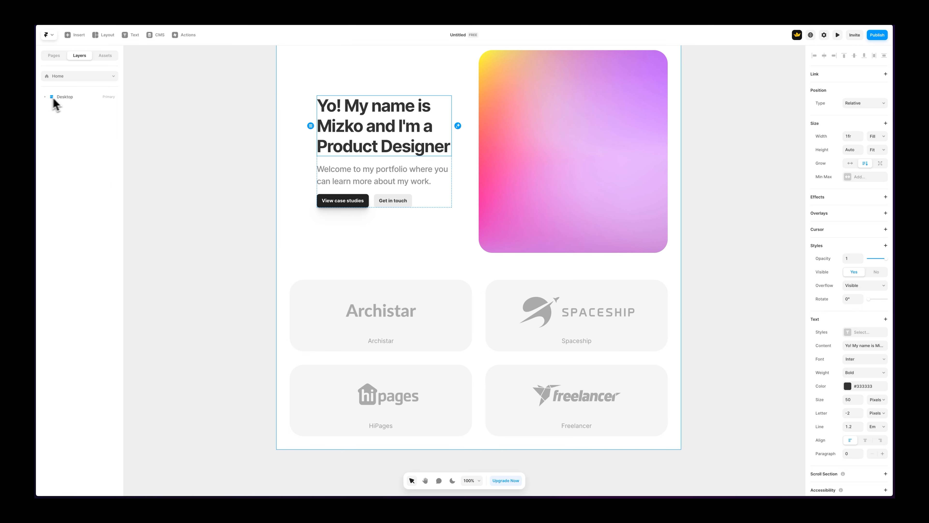
click(55, 98)
click(45, 97)
key(super+v)
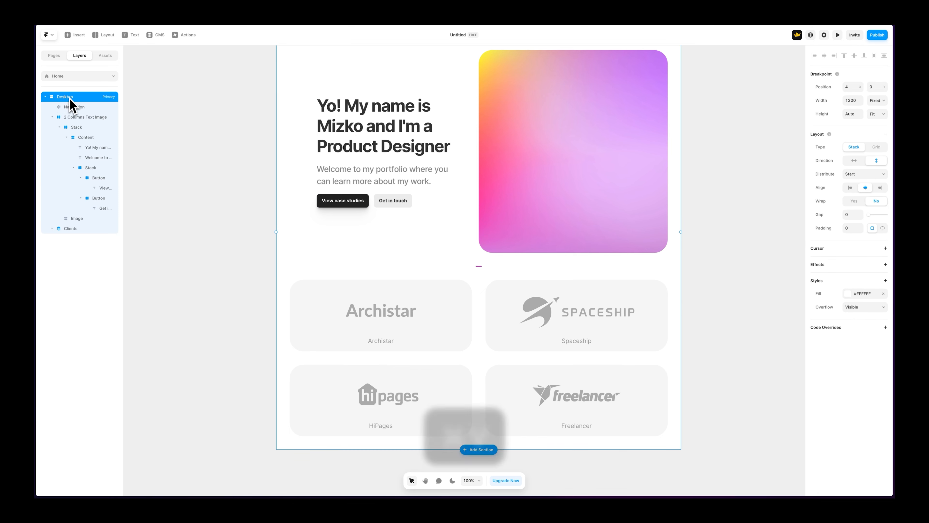
drag(72, 239, 67, 224)
Replace the copied heading's text with "Featured Clients".
double_click(388, 280)
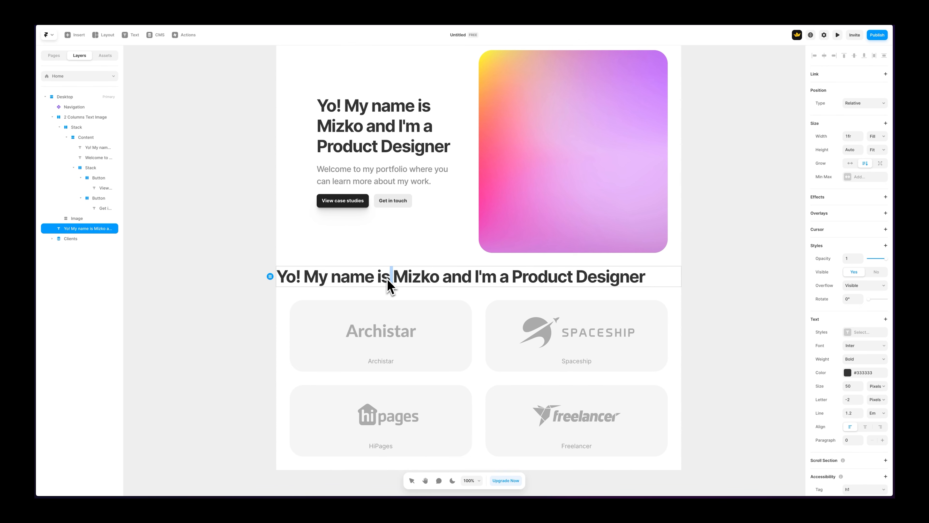
key(super+a)
text(Feature)
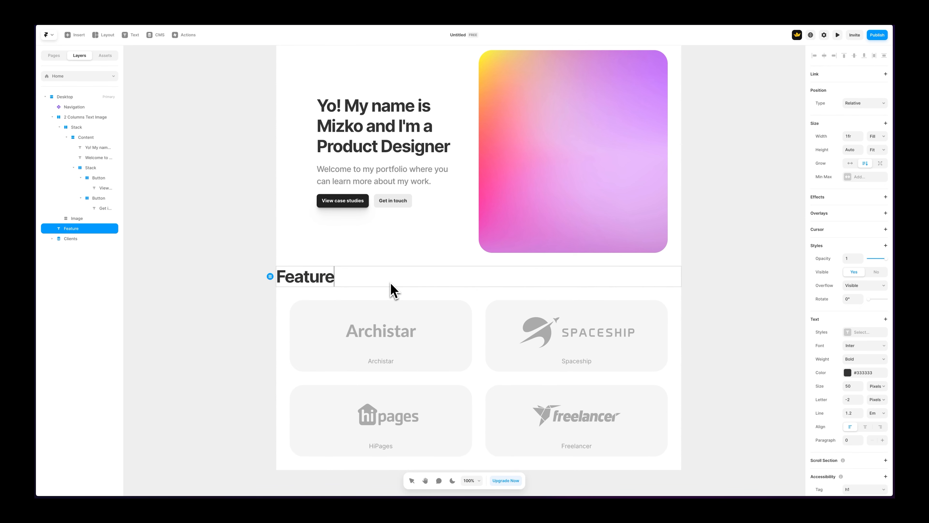
click(222, 291)
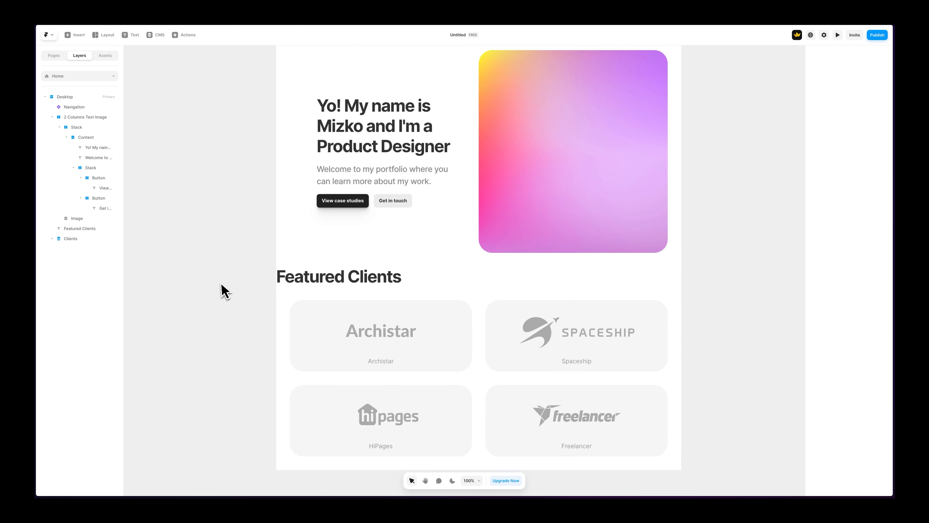
Center-align the text of the Featured Clients heading.
scroll(248, 289, down, 1)
click(318, 264)
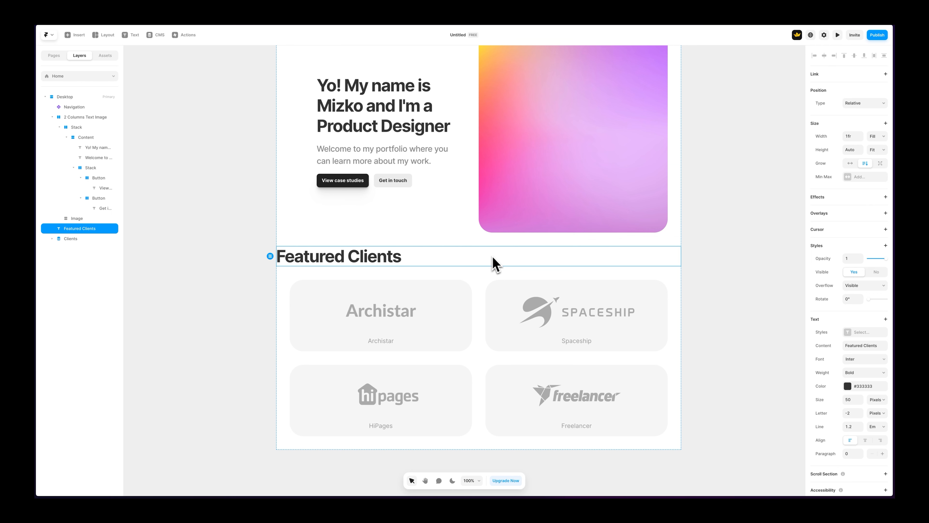
scroll(842, 275, down, 1)
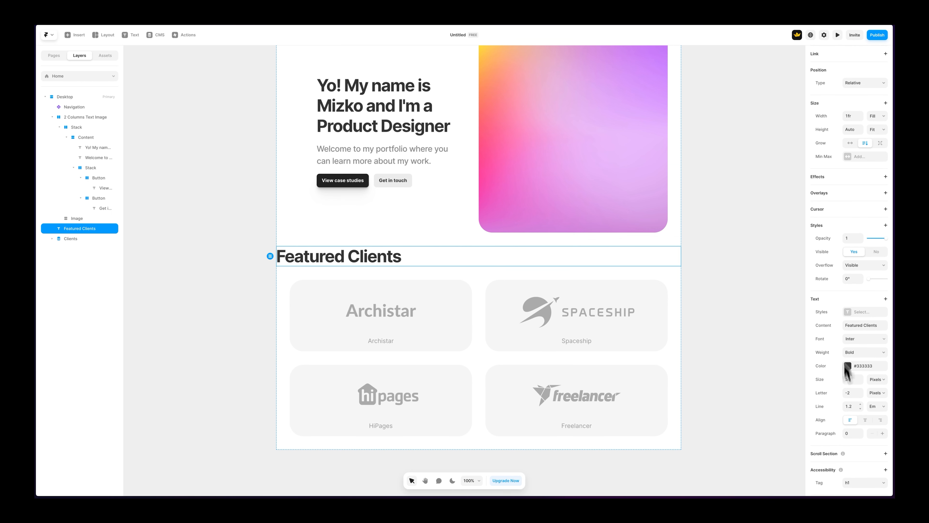
click(865, 420)
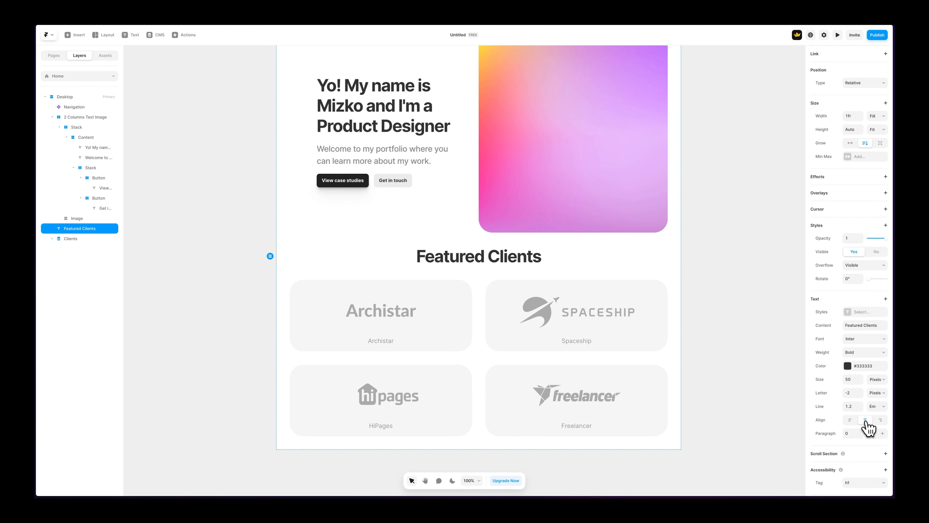
click(729, 280)
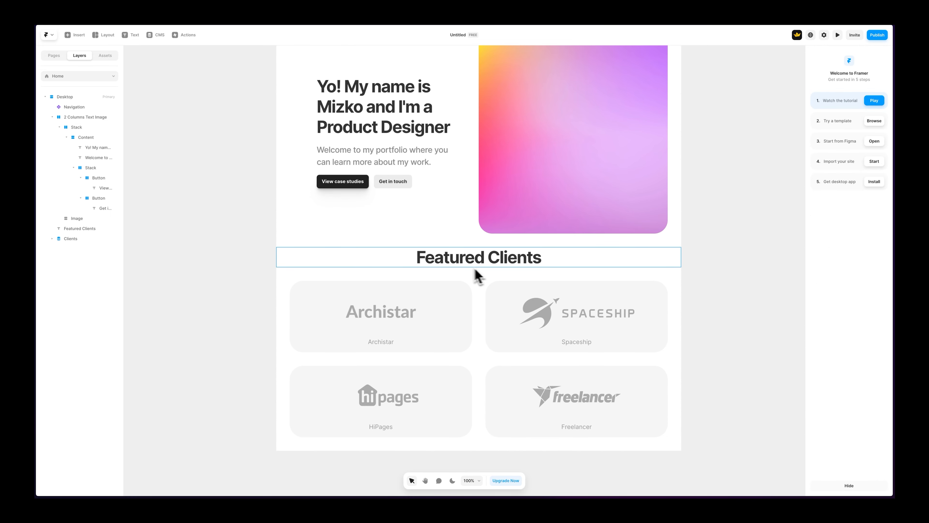
Wrap the Featured Clients heading and the Clients list together in a new stack.
click(314, 282)
click(315, 264)
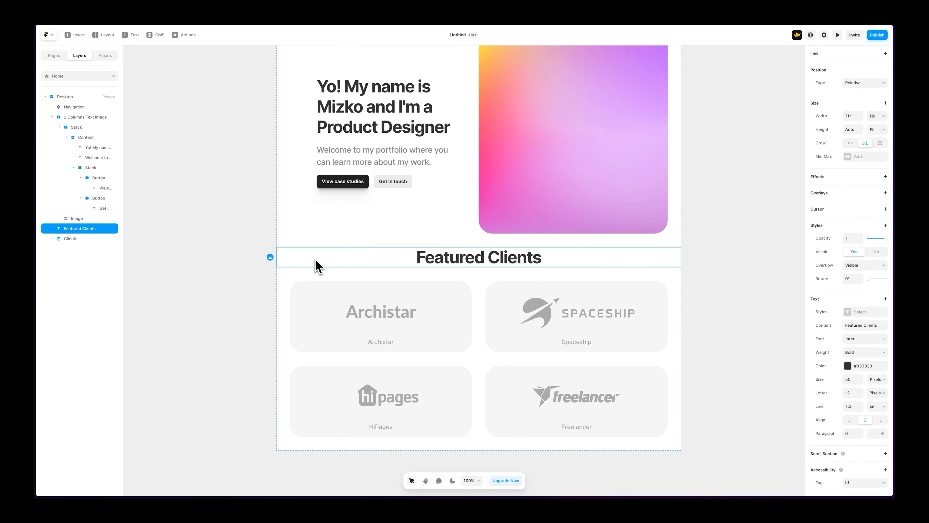
click(53, 117)
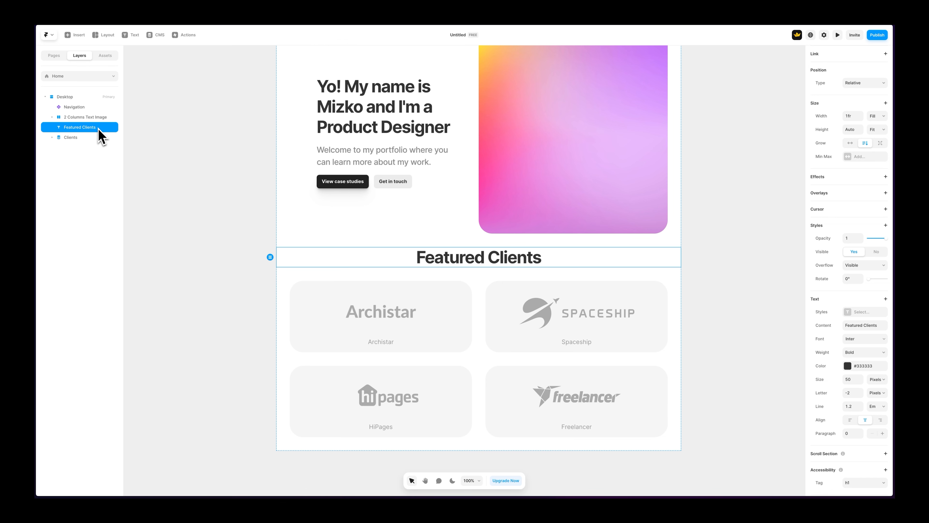
shift+click(90, 141)
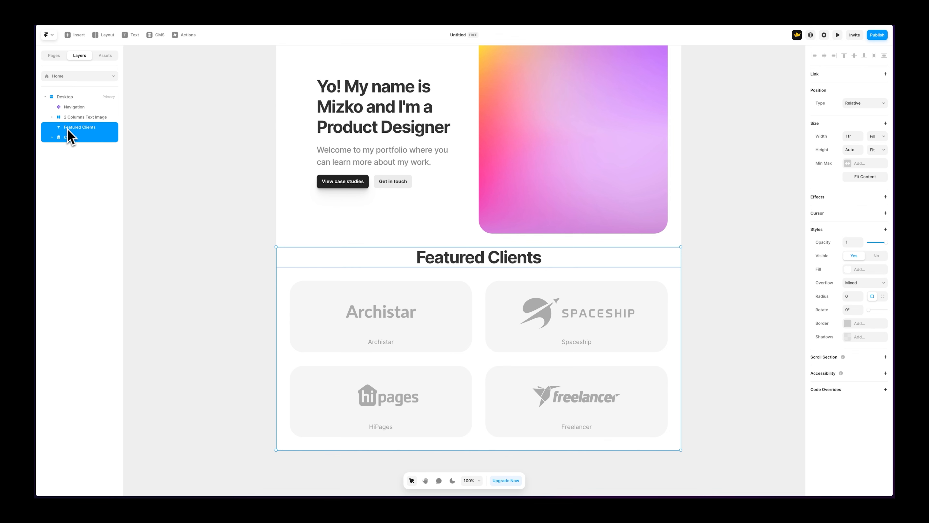
right_click(77, 137)
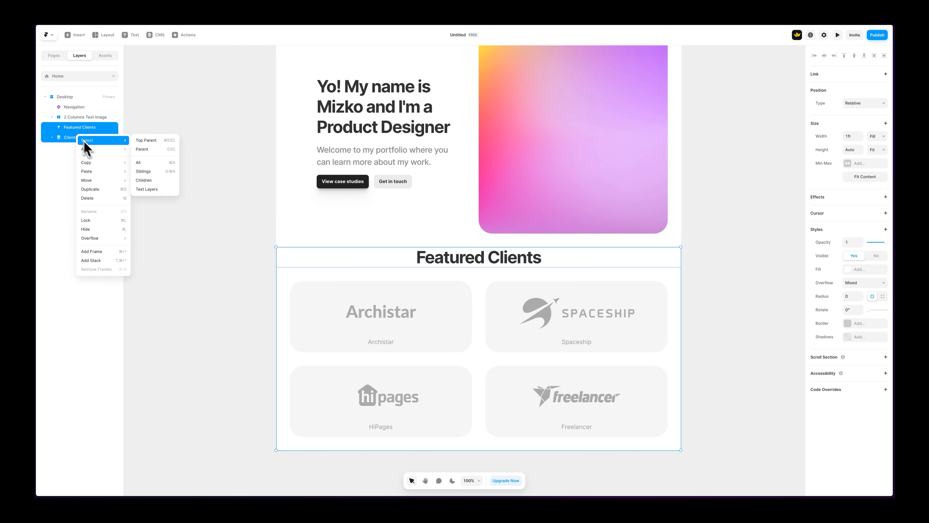
click(112, 260)
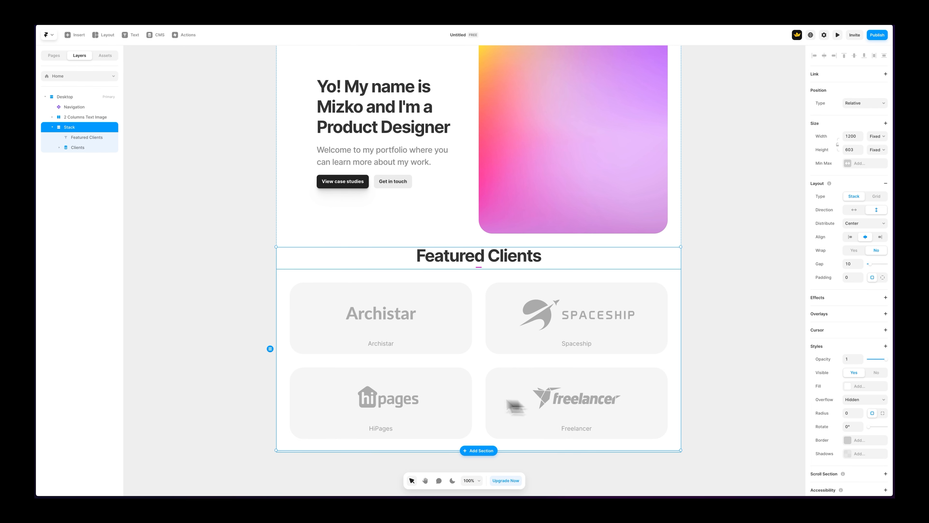
Rename the new stack around the heading and the Clients list as "Featured Clients".
double_click(73, 128)
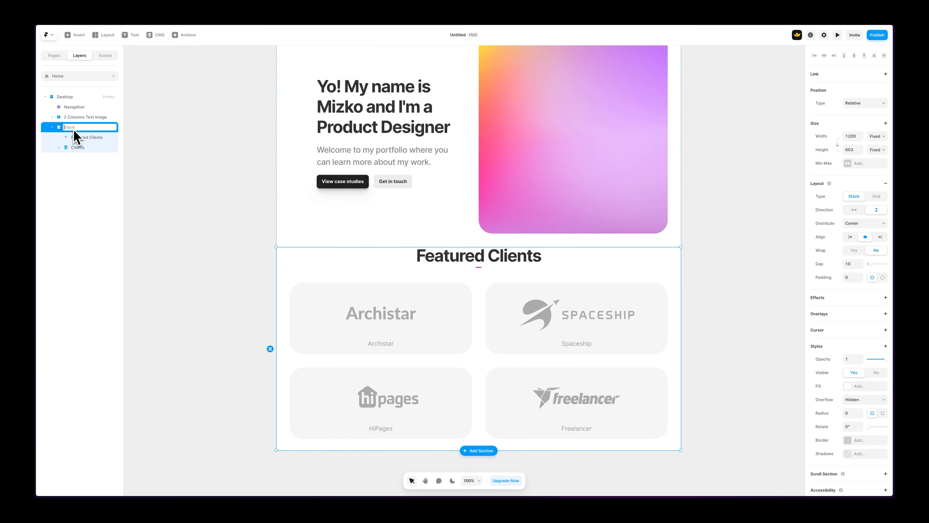
text(Featured Clients)
key(Return)
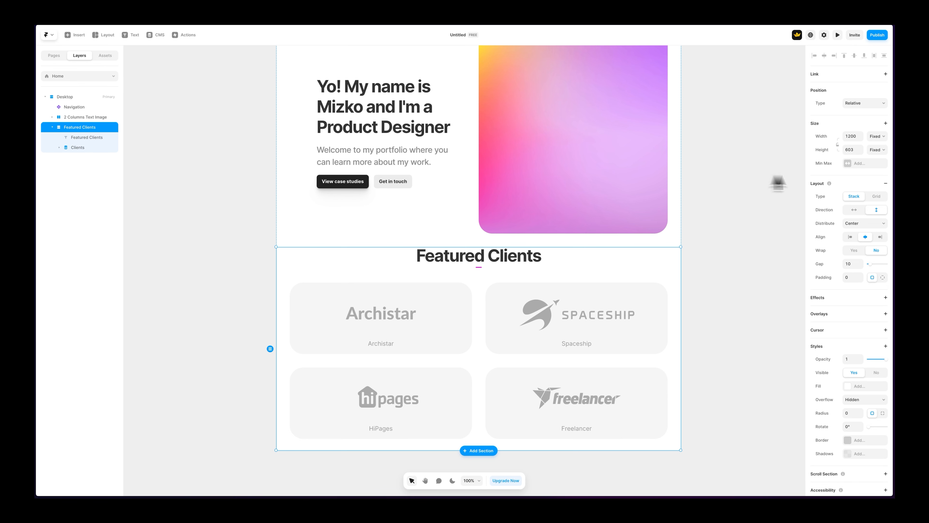
Set the Featured Clients stack's gap to 0 and only its top padding to 40.
mouse_move(869, 265)
mouse_down()
mouse_move(879, 267)
mouse_move(868, 273)
mouse_up()
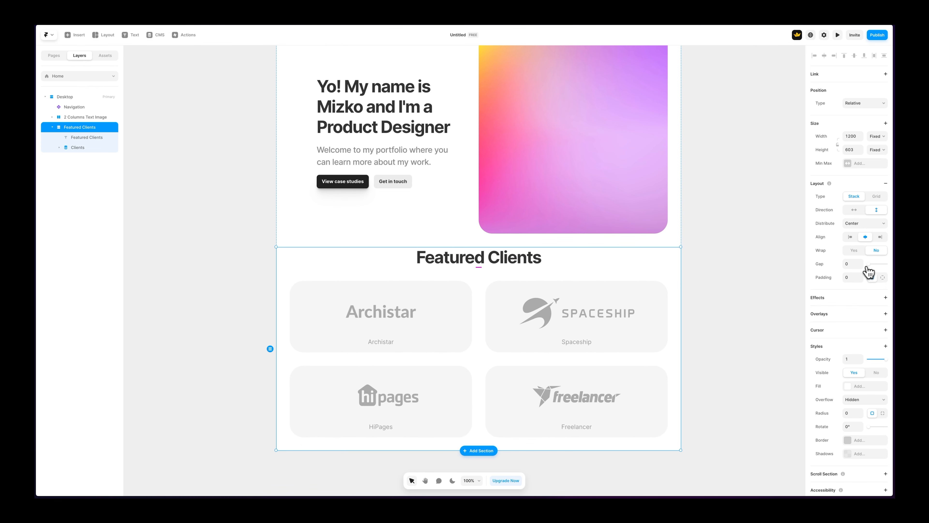
key(Return)
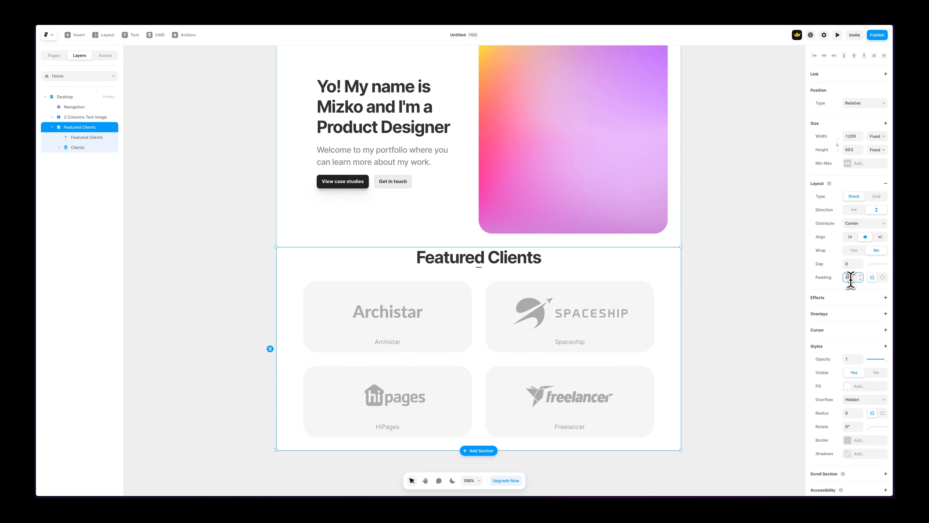
key(super+z)
click(883, 277)
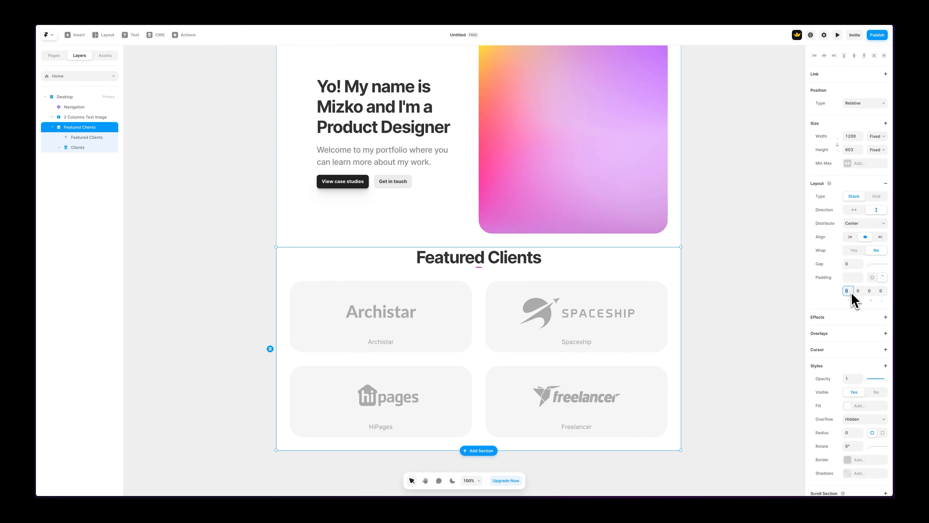
text(40)
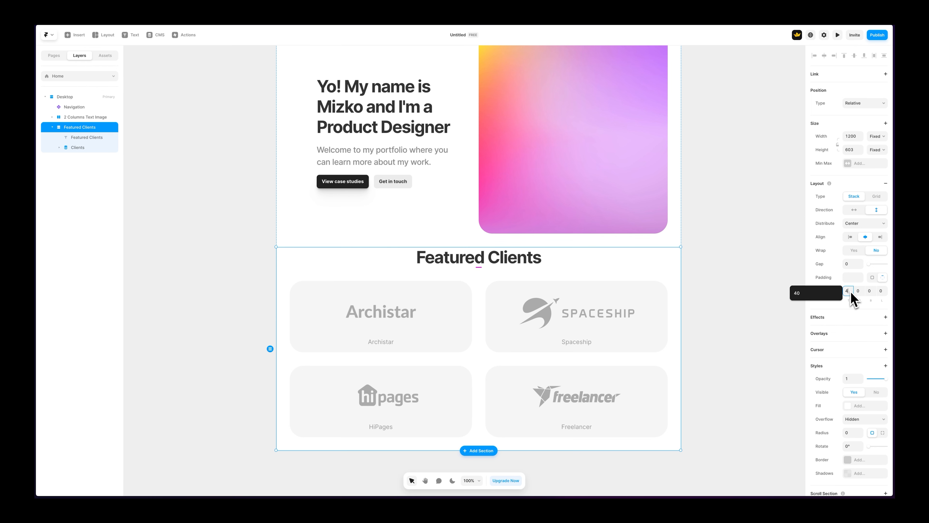
click(726, 297)
Examine the spacing of the Featured Clients section and its logo cards, including the Logo frame's settings.
scroll(618, 304, up, 5)
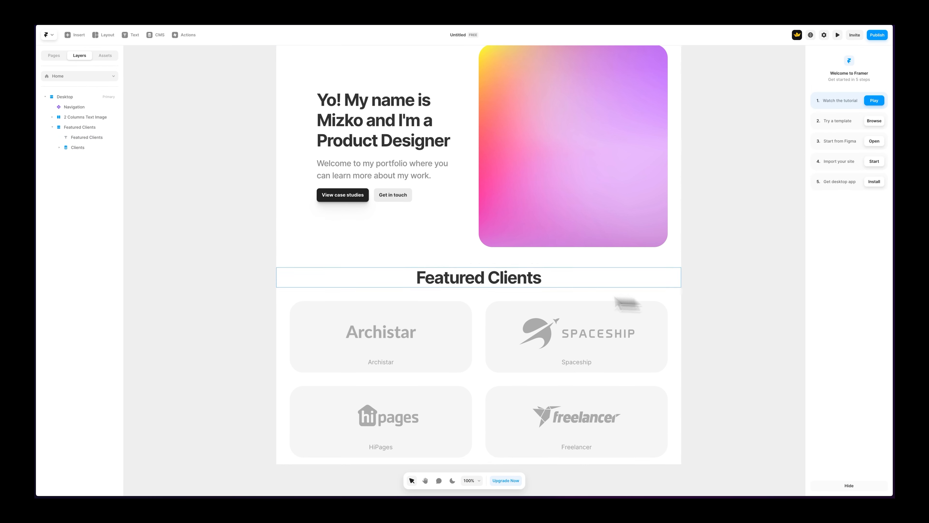
scroll(642, 352, down, 2)
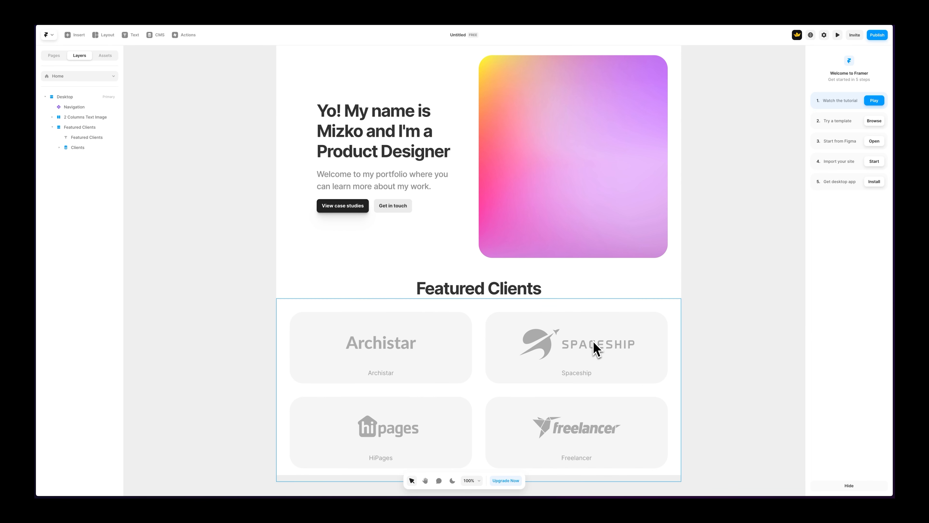
click(585, 351)
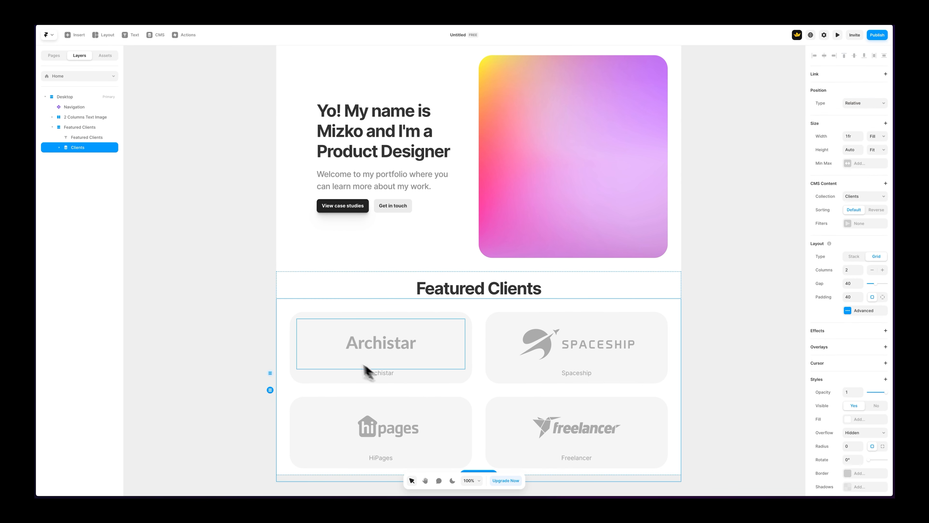
double_click(350, 352)
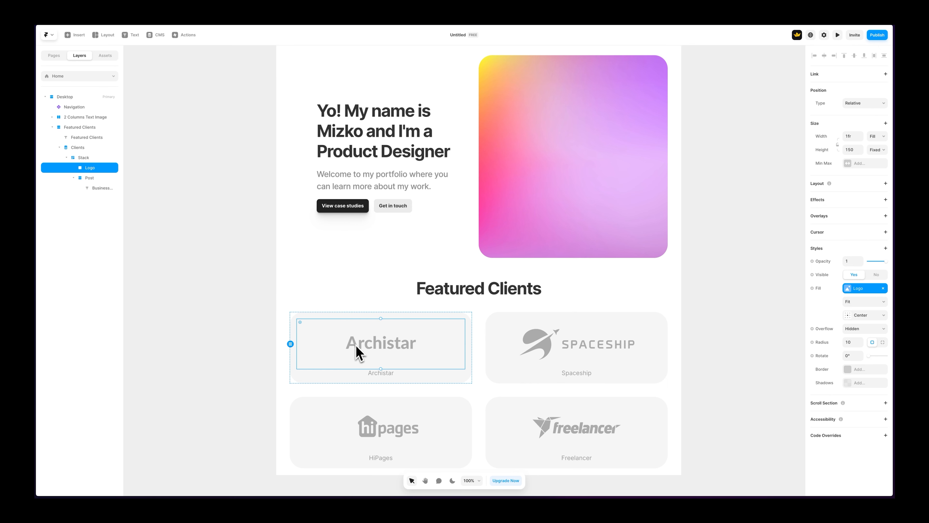
click(212, 96)
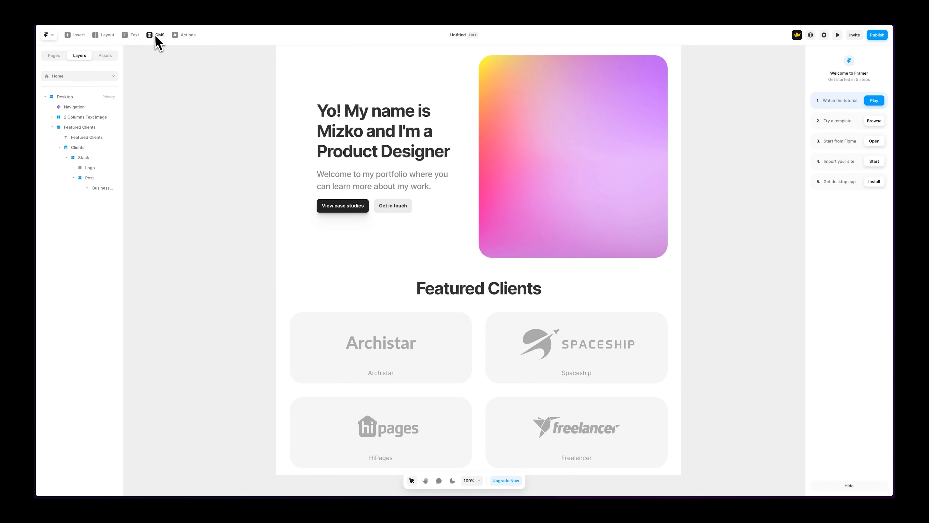
scroll(211, 156, down, 1)
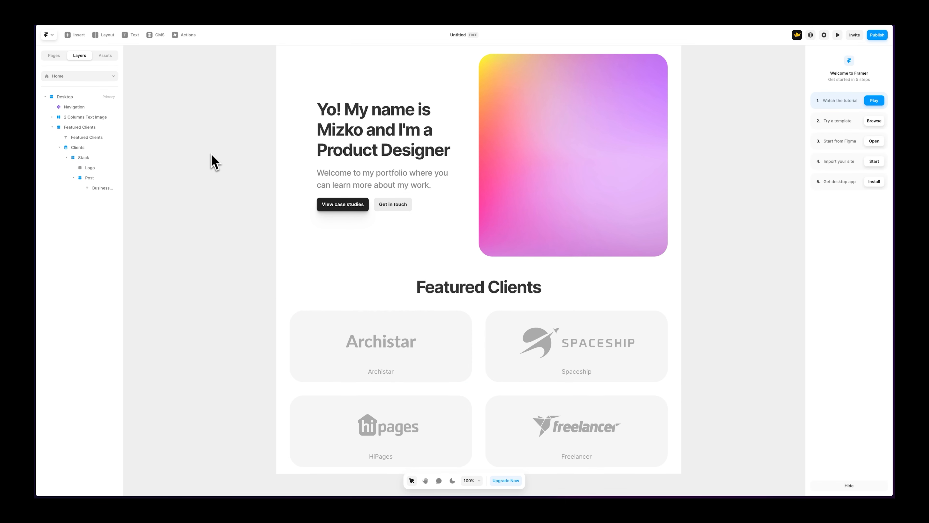
scroll(403, 274, down, 1)
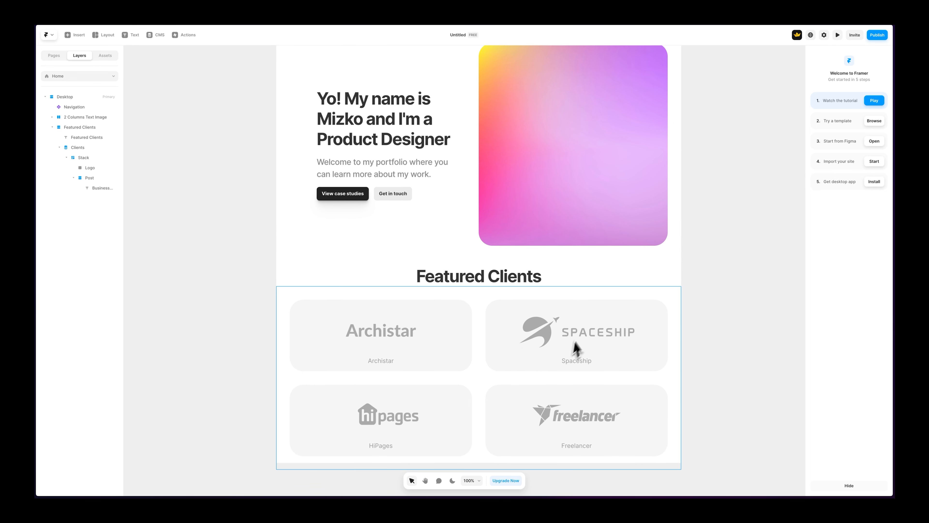
scroll(360, 417, up, 5)
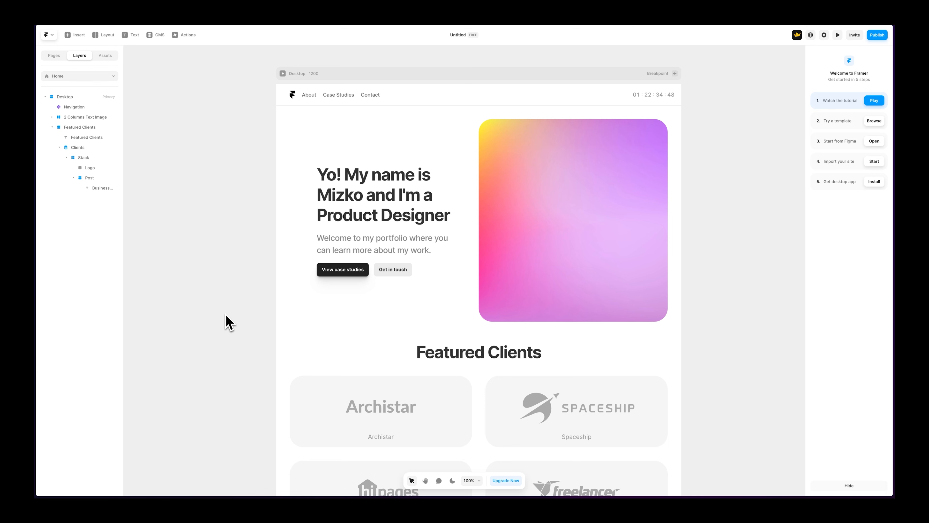
Add a Tablet breakpoint to the Desktop page and move it farther away from the Desktop frame.
key(super+minus)
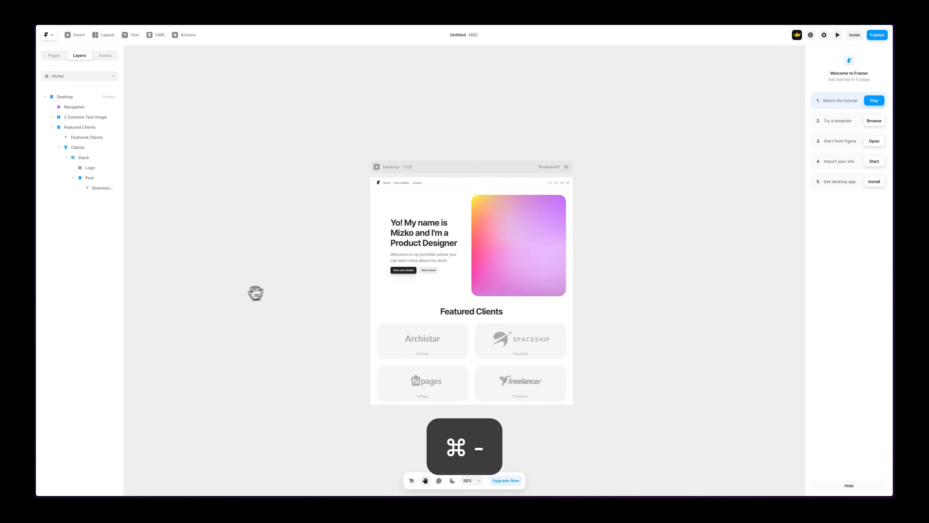
scroll(255, 293, right, 2)
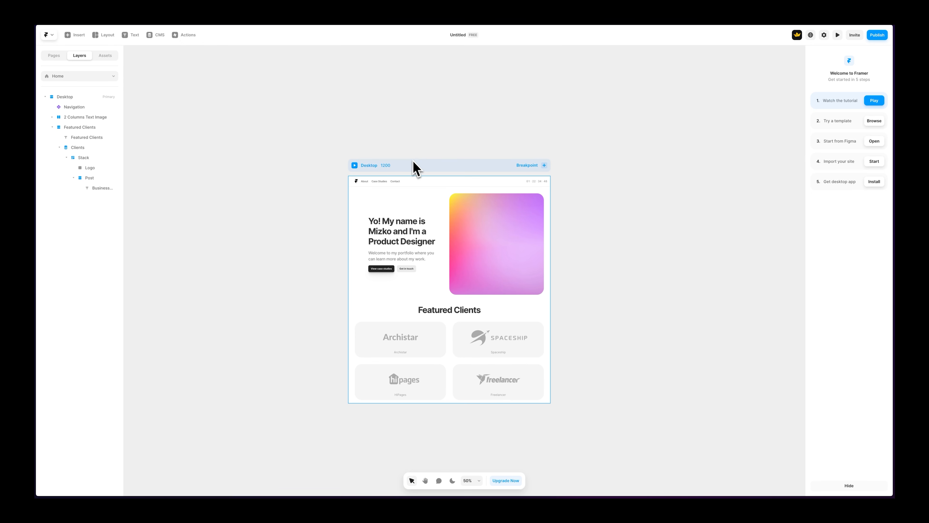
click(470, 168)
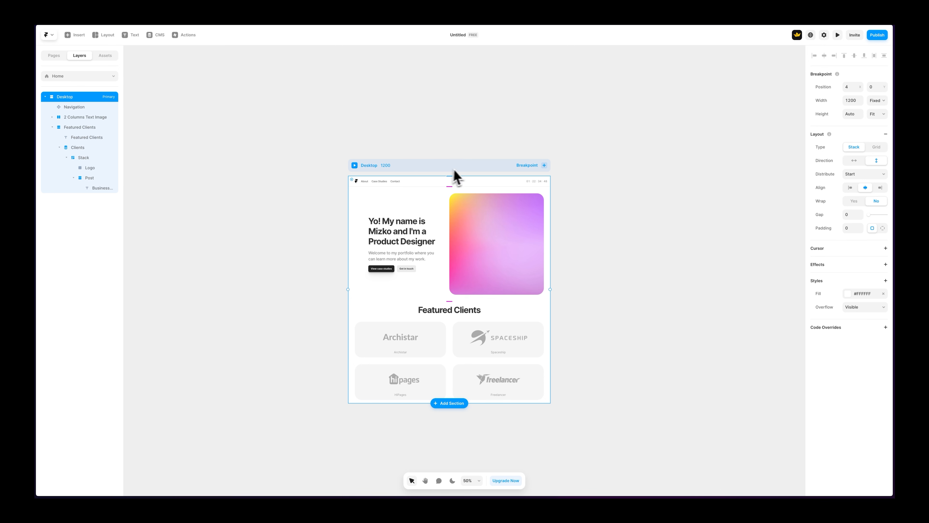
click(544, 166)
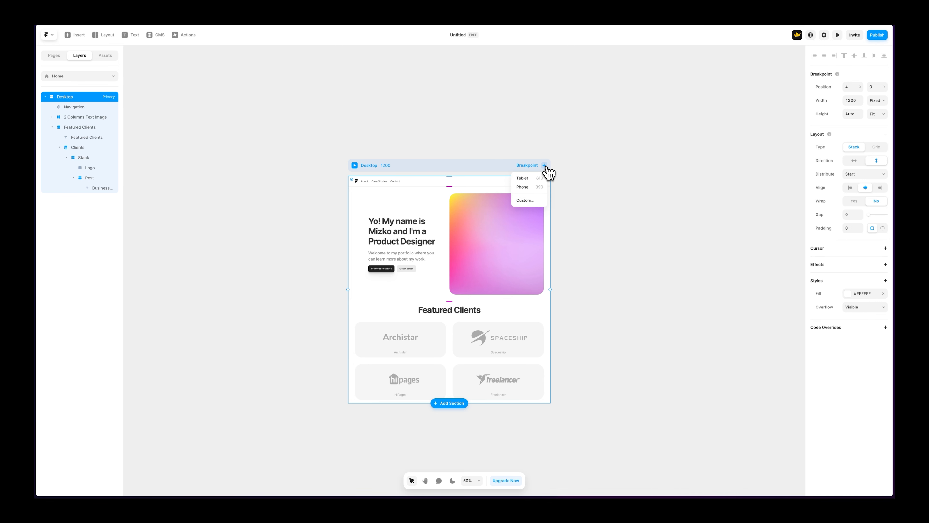
click(535, 180)
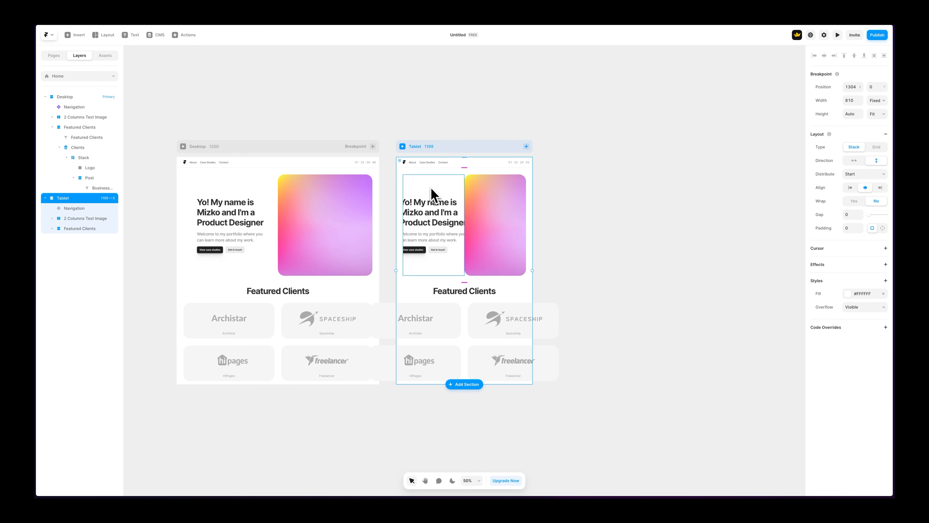
drag(456, 149, 517, 154)
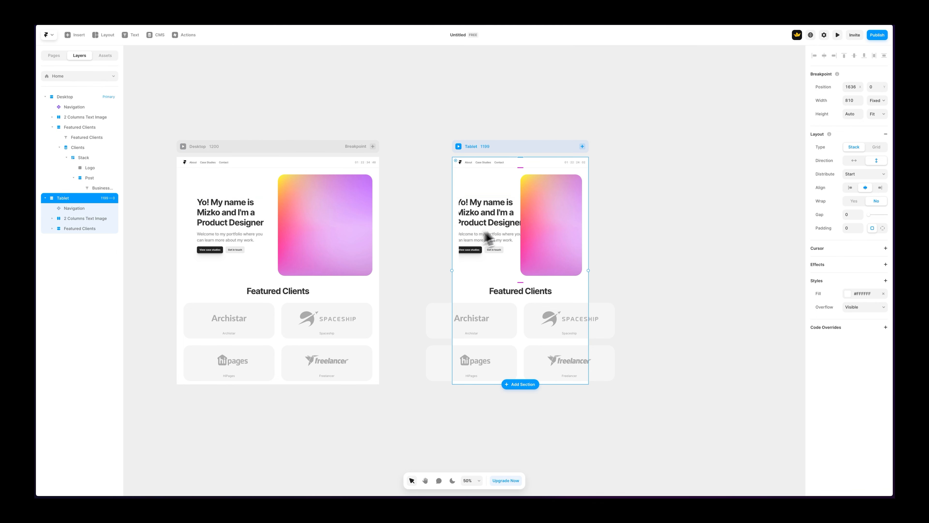
Try removing "Yo!" from the Desktop hero heading to test how the Tablet version follows, and undo the removal.
click(242, 225)
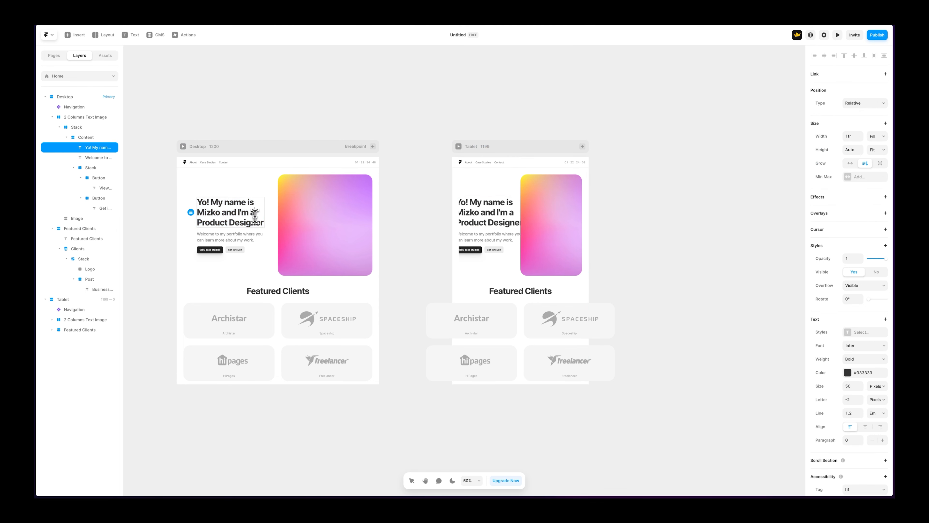
drag(210, 198, 185, 207)
key(BackSpace)
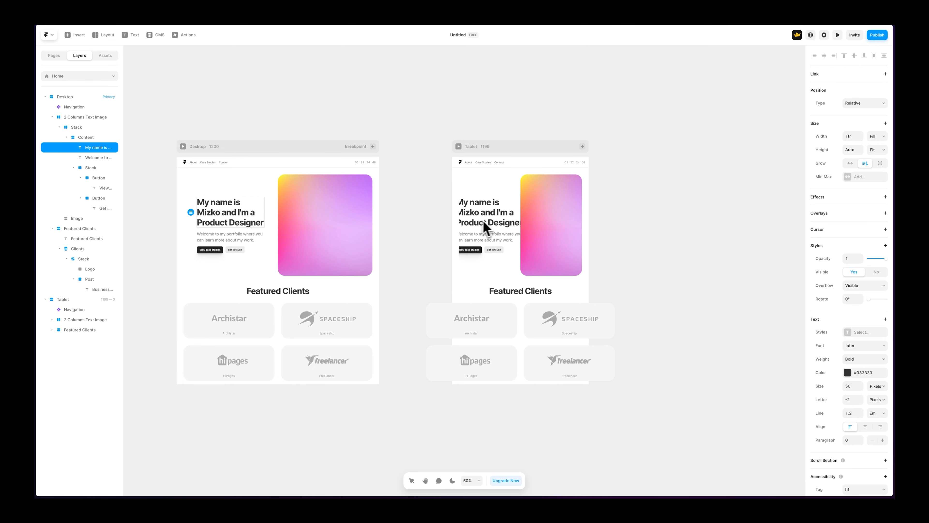
key(super+z)
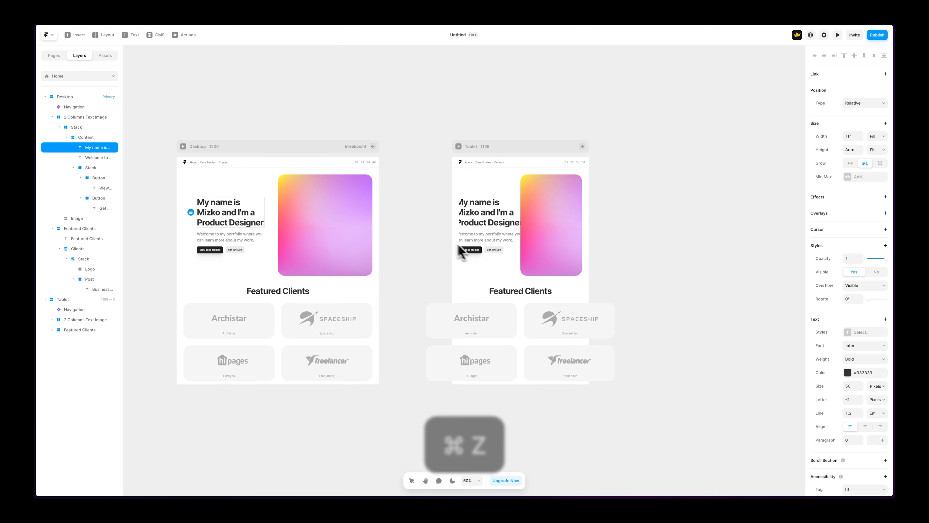
click(414, 218)
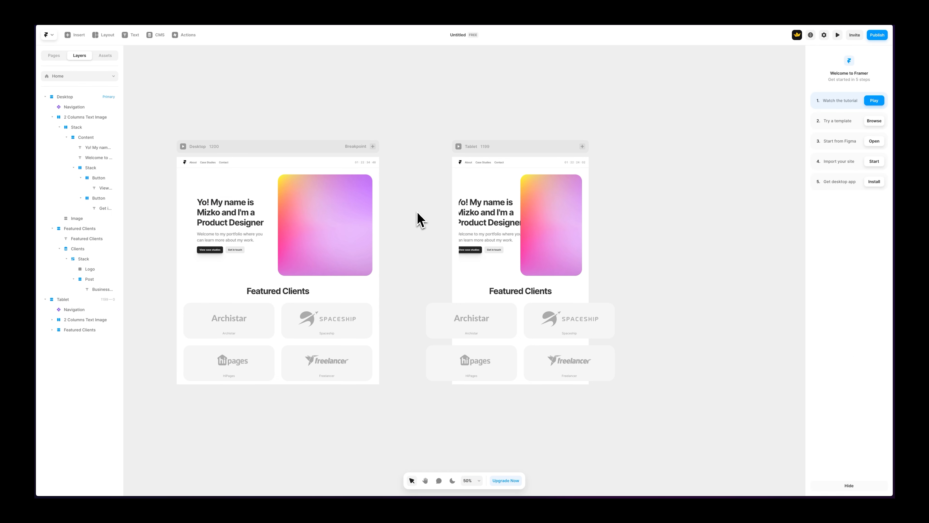
Change the Tablet's 2 Columns Text Image section to a vertical stack direction.
key(super+equal)
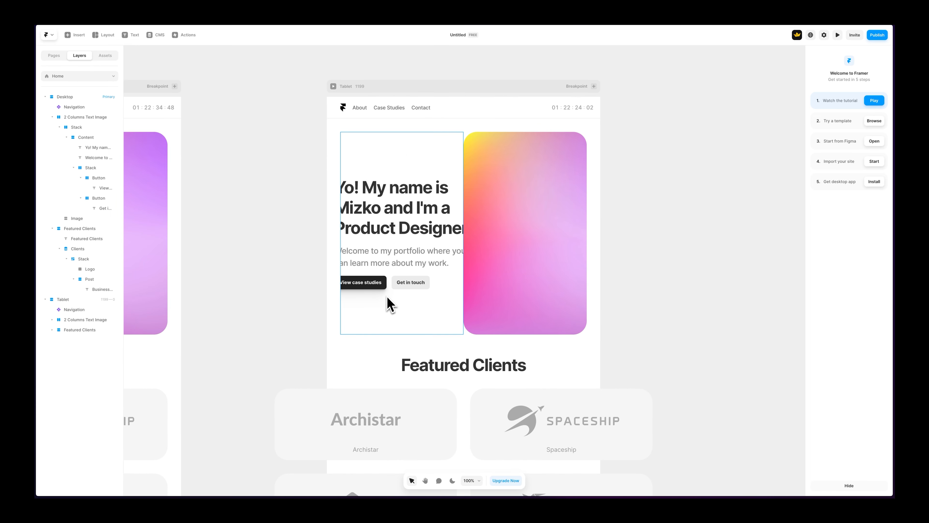
click(360, 132)
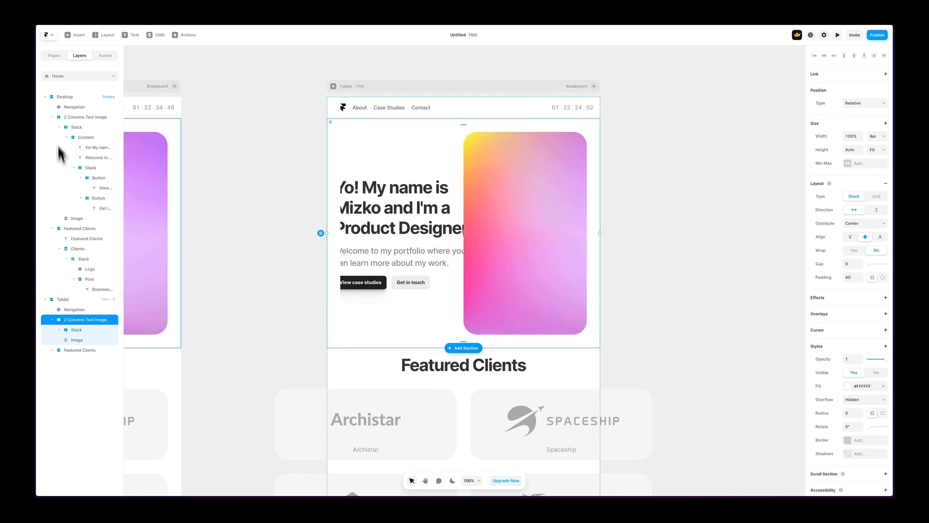
click(45, 96)
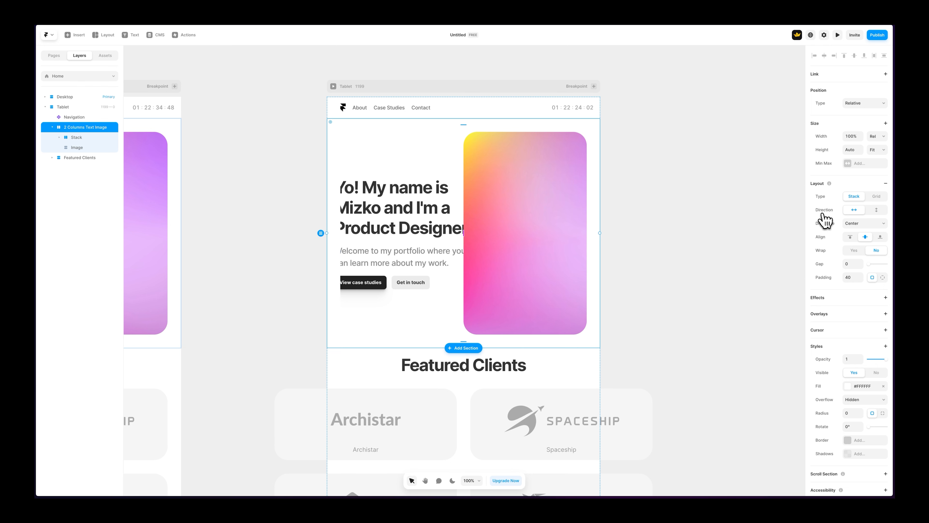
click(877, 212)
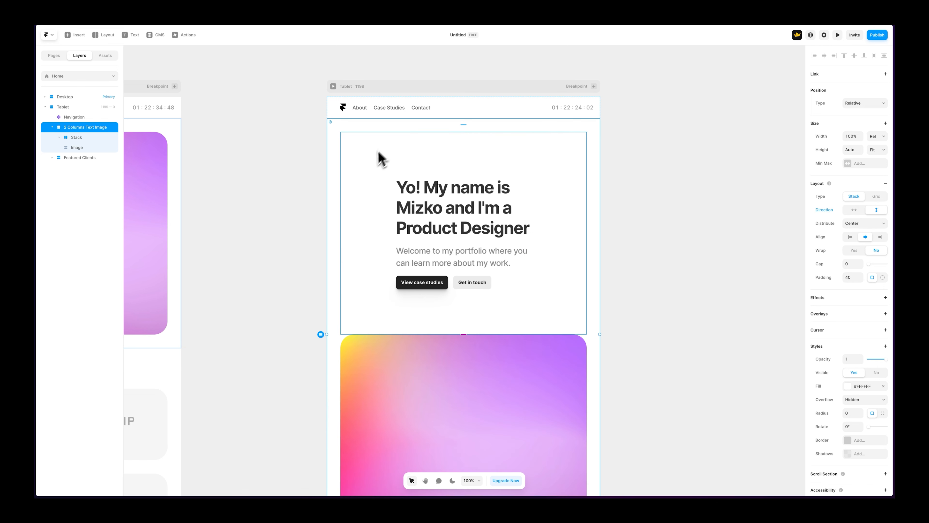
key(Escape)
Set the width of the Tablet's Featured Clients stack to Fill.
scroll(560, 149, down, 5)
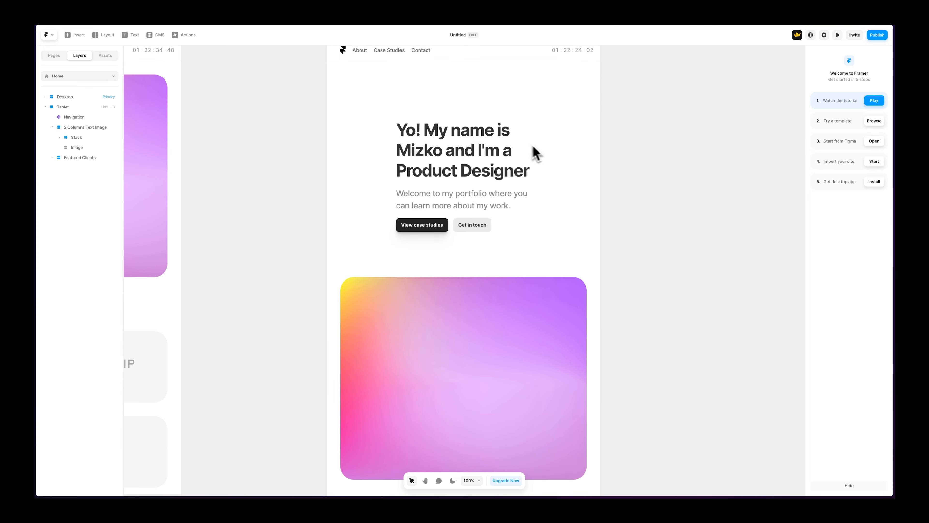
scroll(509, 138, down, 4)
scroll(512, 144, down, 5)
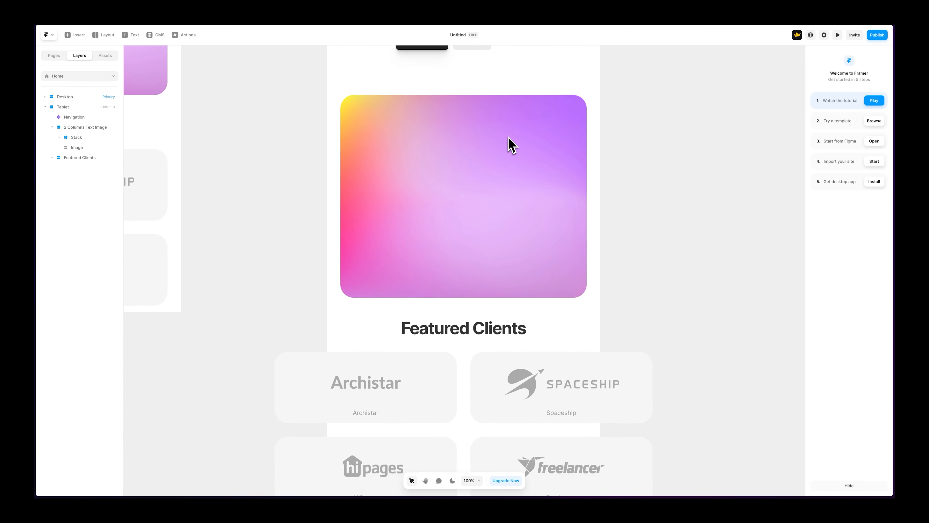
click(468, 276)
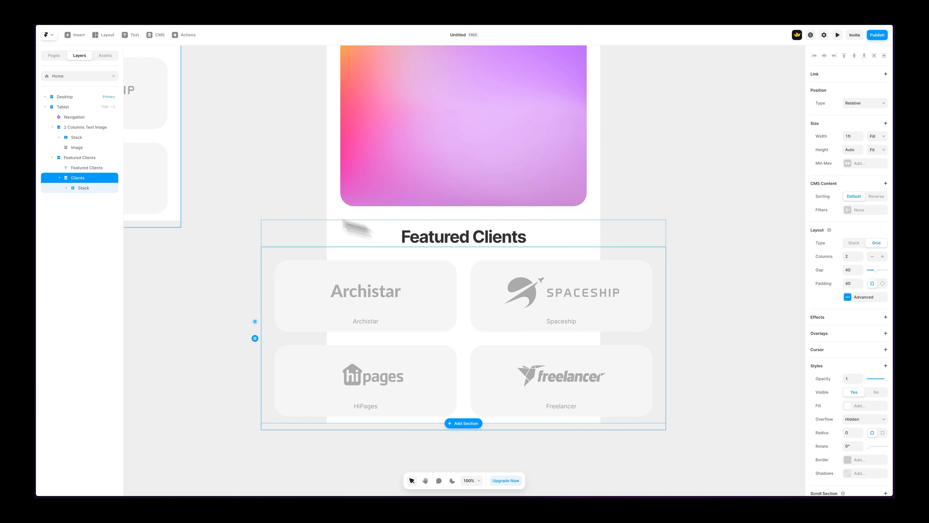
click(90, 159)
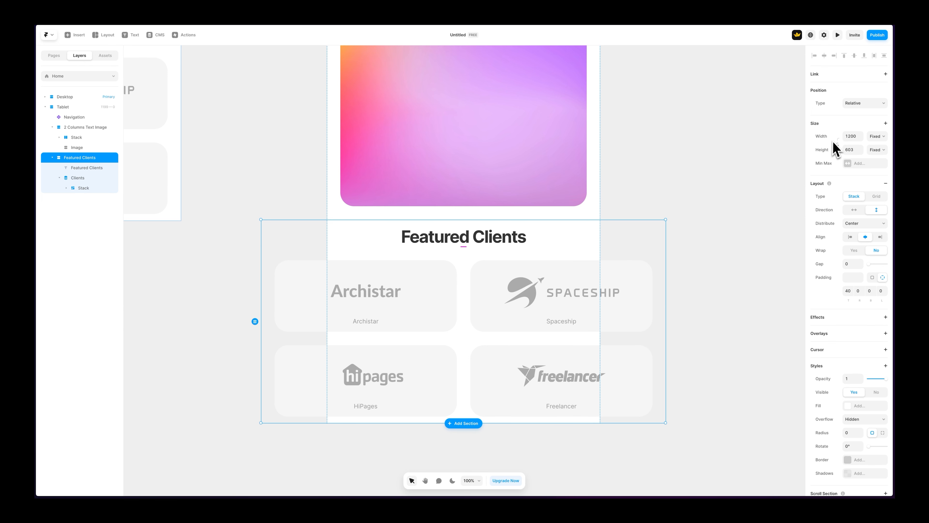
click(876, 139)
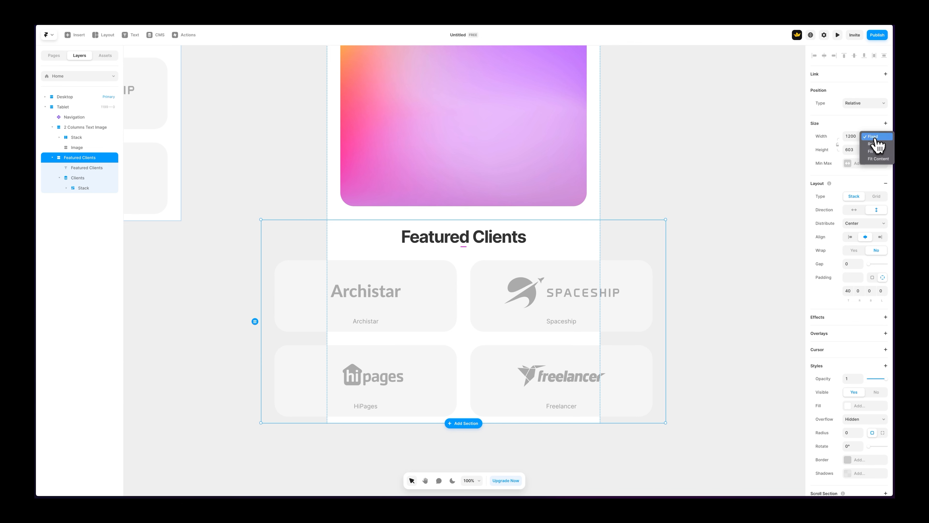
click(878, 154)
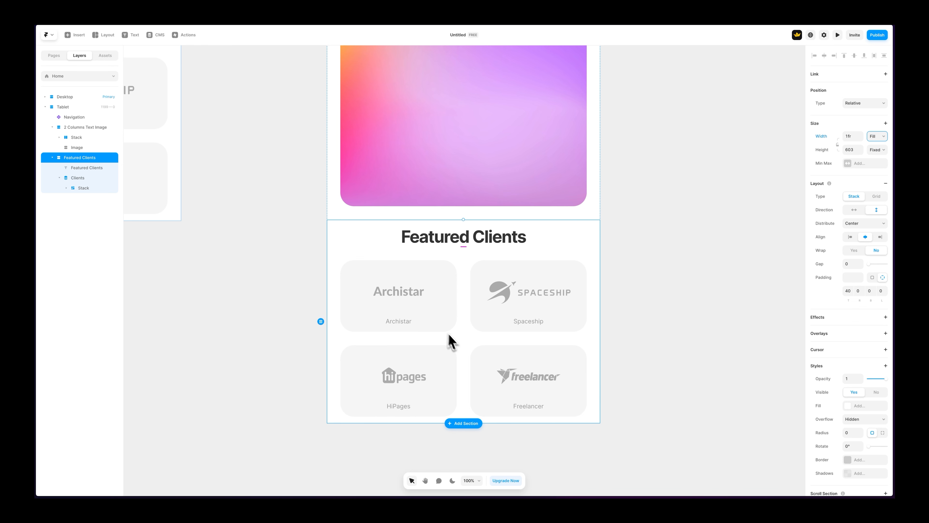
Set the gap of the Tablet's Clients grid to 20.
click(78, 178)
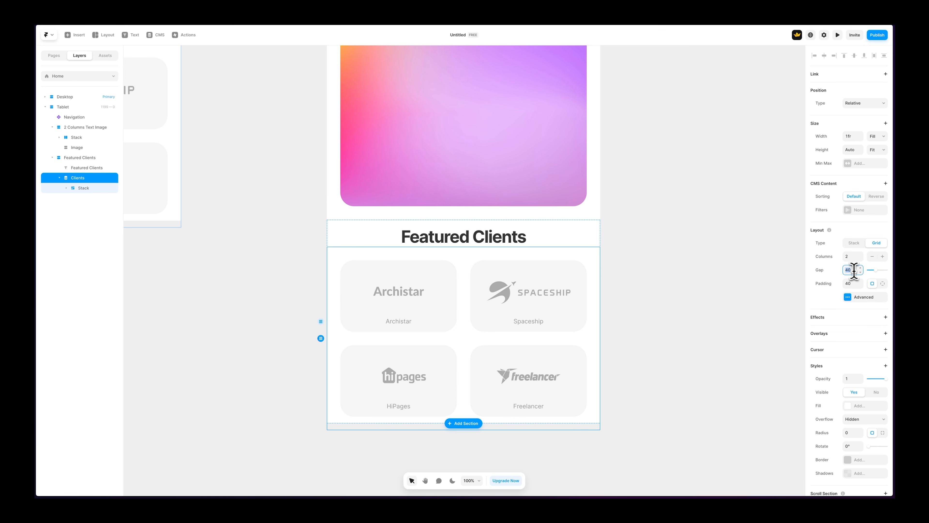
text(20)
key(Tab)
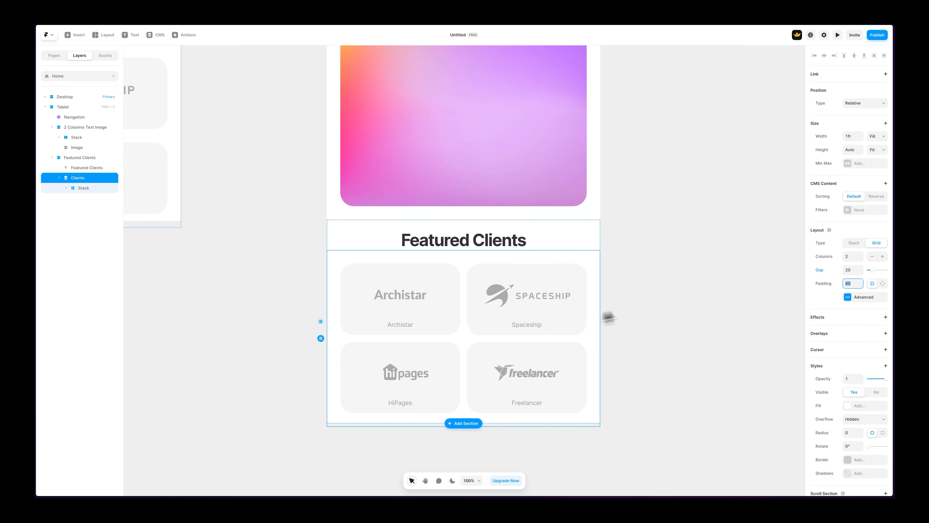
click(607, 318)
Compare the whole Tablet layout with the Desktop layout, including the Tablet hero's text stack settings.
scroll(604, 245, up, 3)
scroll(607, 245, up, 5)
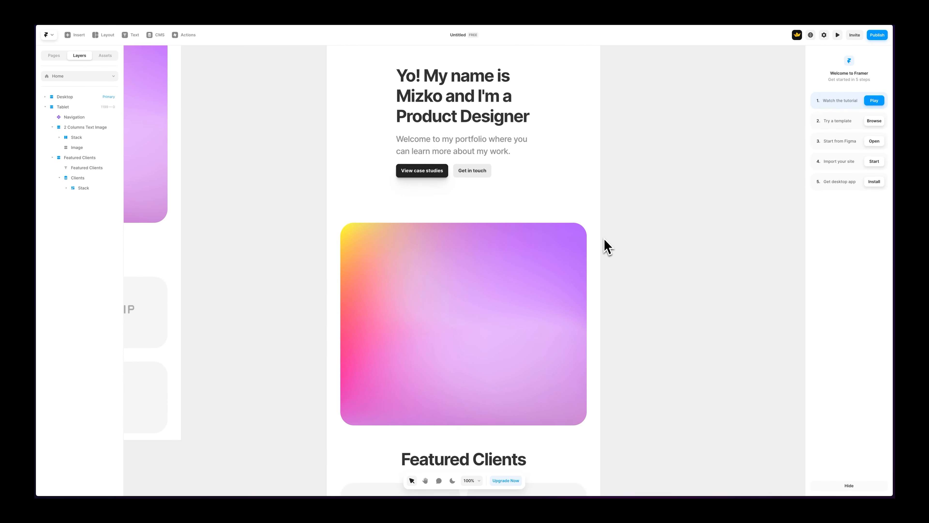
key(super+minus)
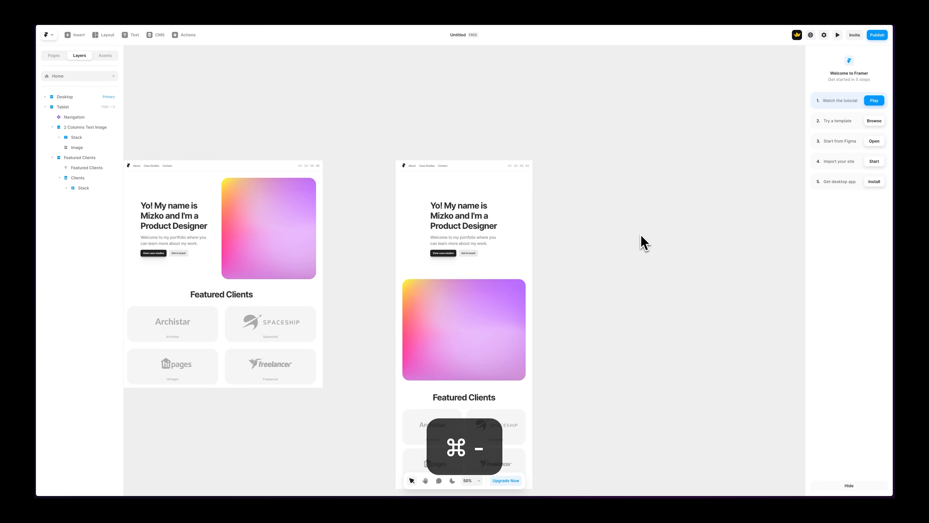
scroll(640, 238, down, 4)
scroll(639, 235, up, 2)
click(487, 112)
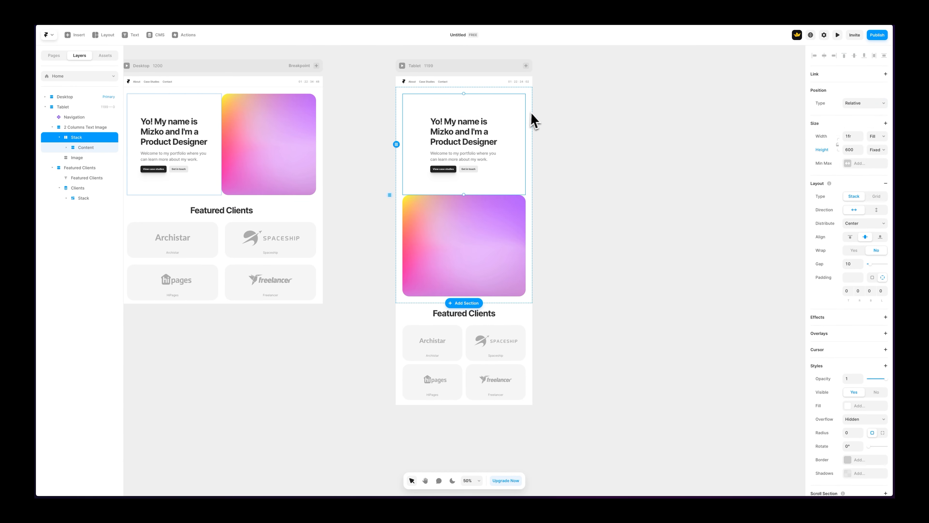
click(571, 119)
scroll(584, 120, up, 1)
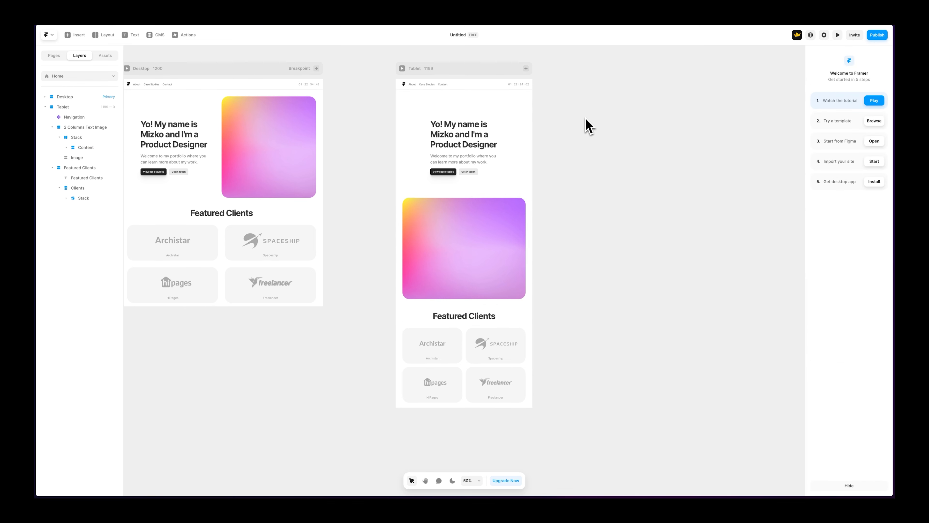
scroll(582, 118, up, 1)
Move the Tablet frame slightly closer to the Desktop frame and add a Phone breakpoint.
drag(471, 77, 460, 79)
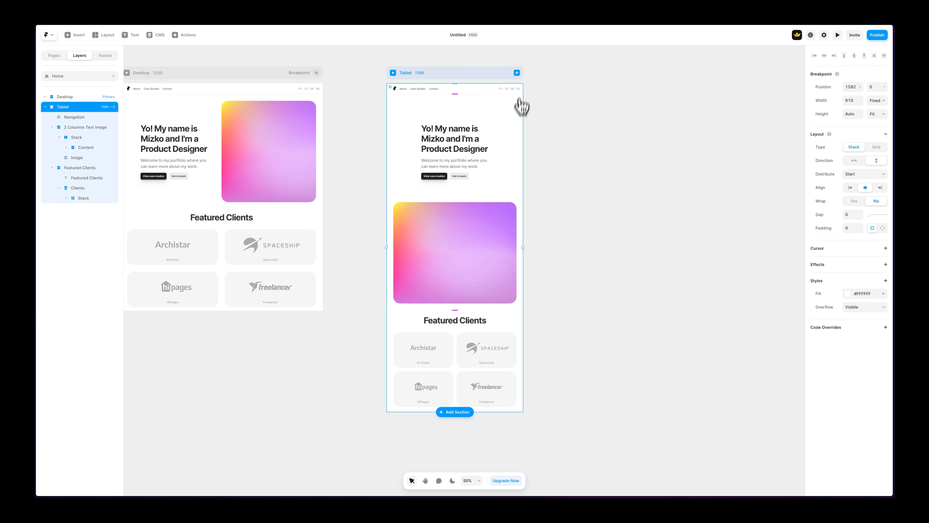
click(517, 73)
click(513, 86)
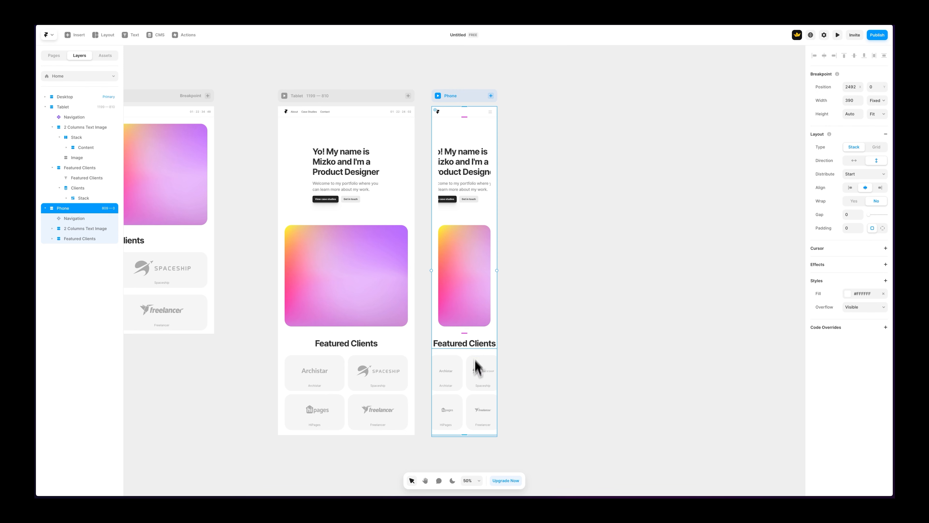
Set the padding of the Phone's 2 Columns Text Image section to 20.
key(super+equal)
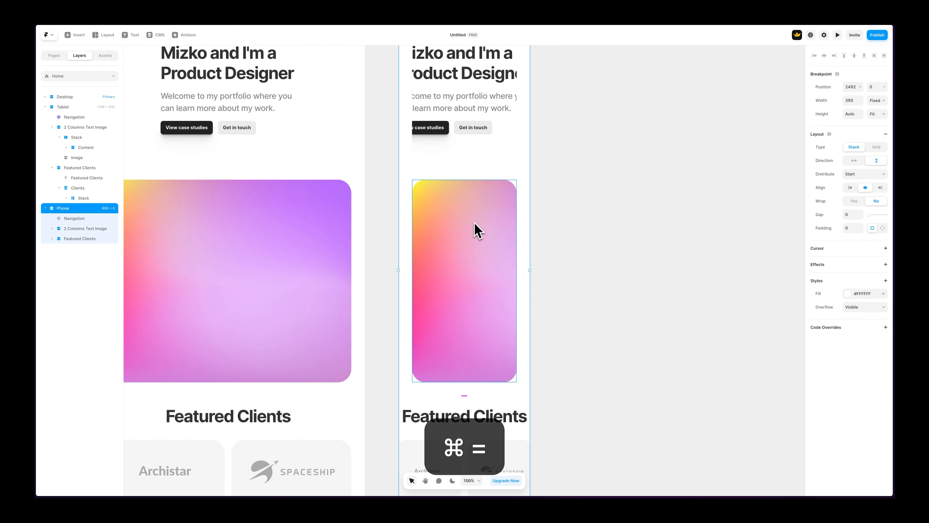
scroll(479, 231, up, 3)
scroll(481, 185, up, 1)
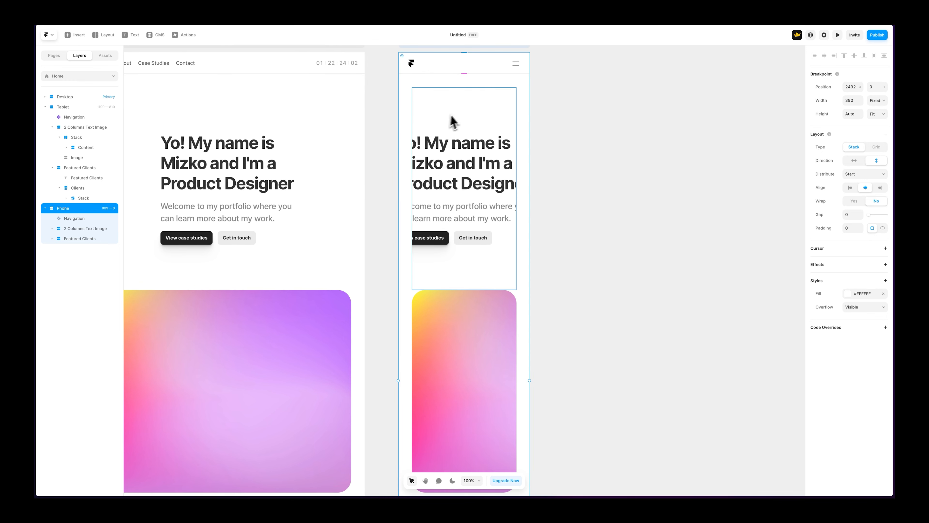
click(460, 123)
click(45, 107)
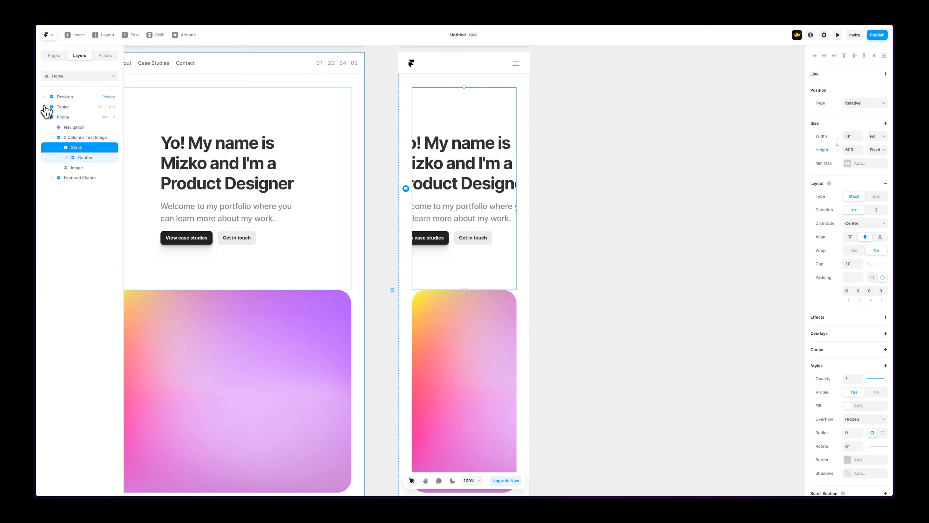
click(75, 138)
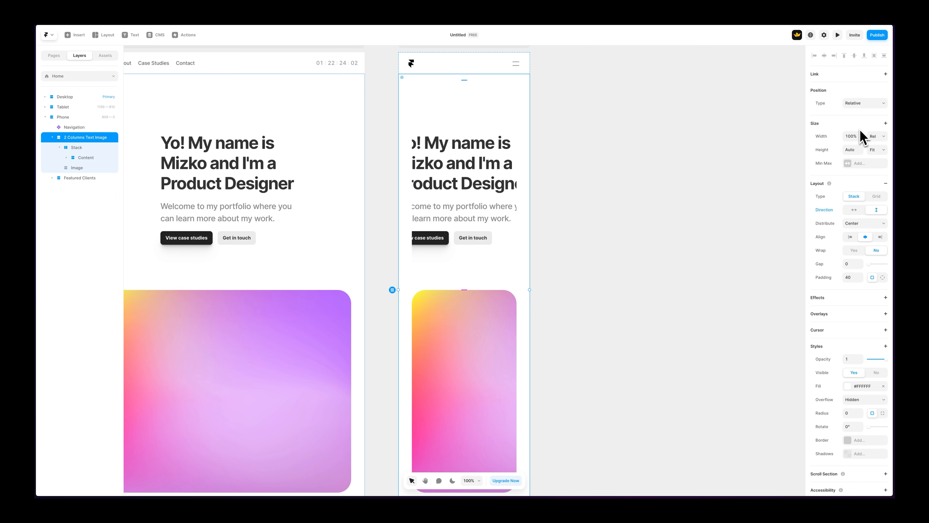
text(20)
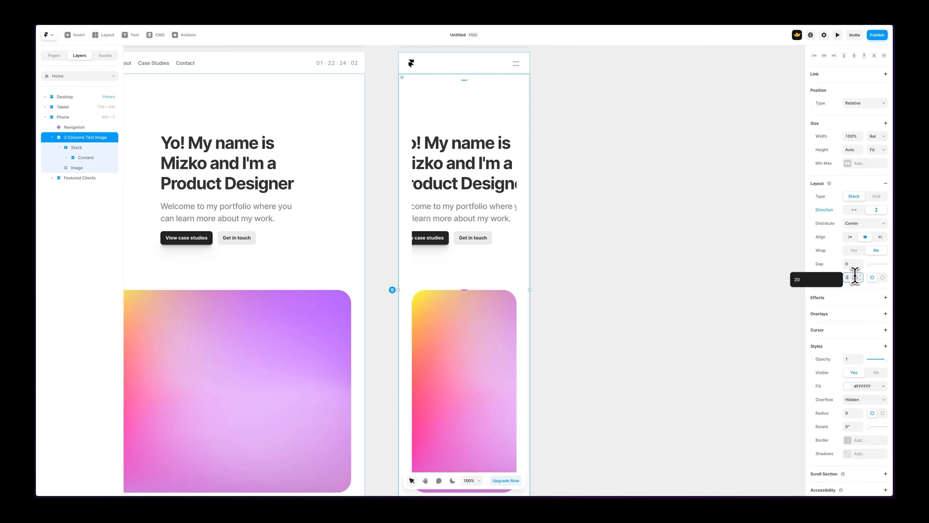
key(Return)
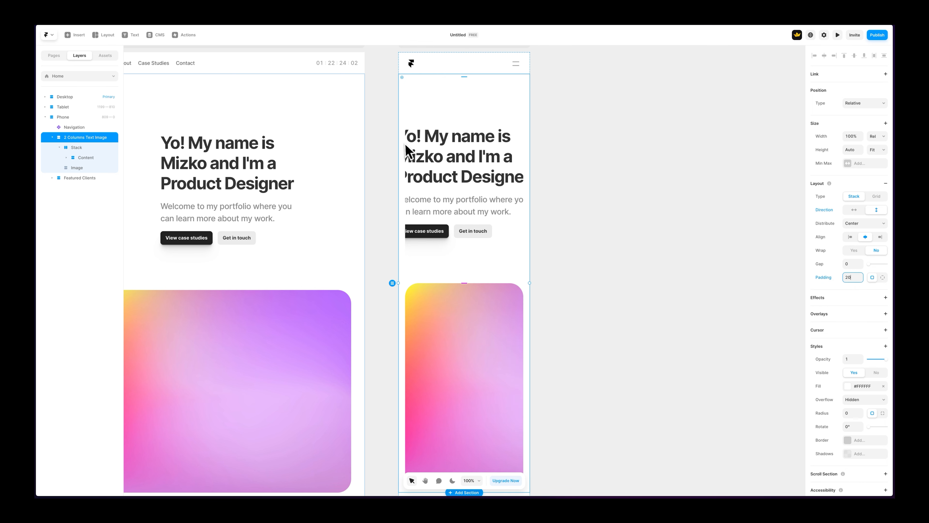
Set the width of the Phone hero's text Content stack to Fill.
click(417, 165)
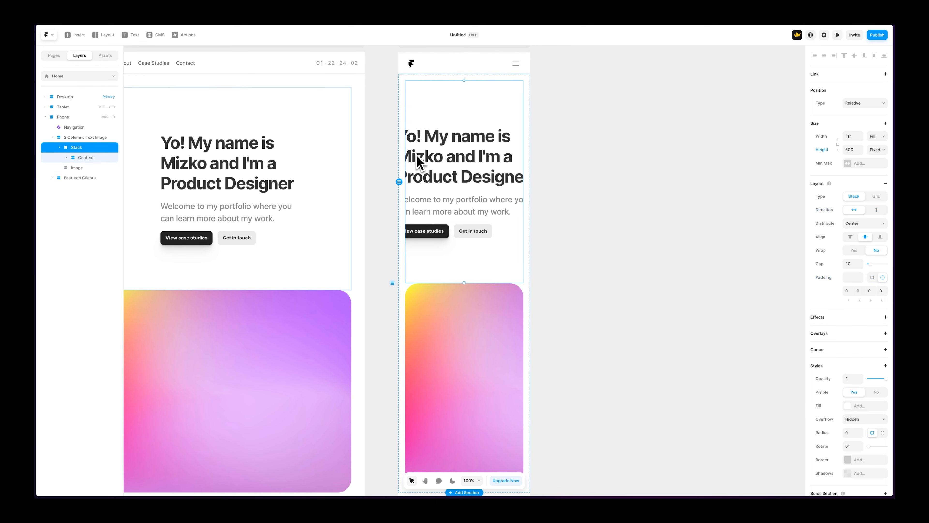
click(433, 161)
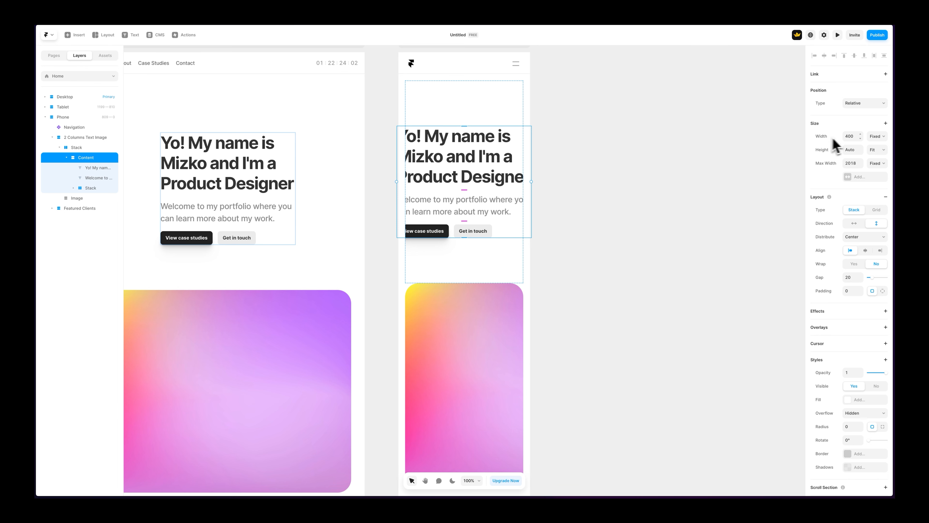
click(885, 138)
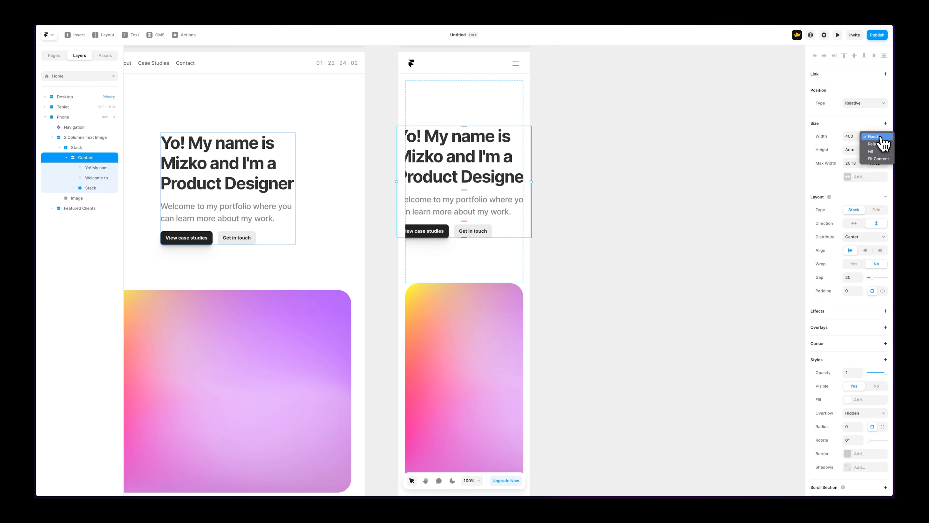
click(878, 152)
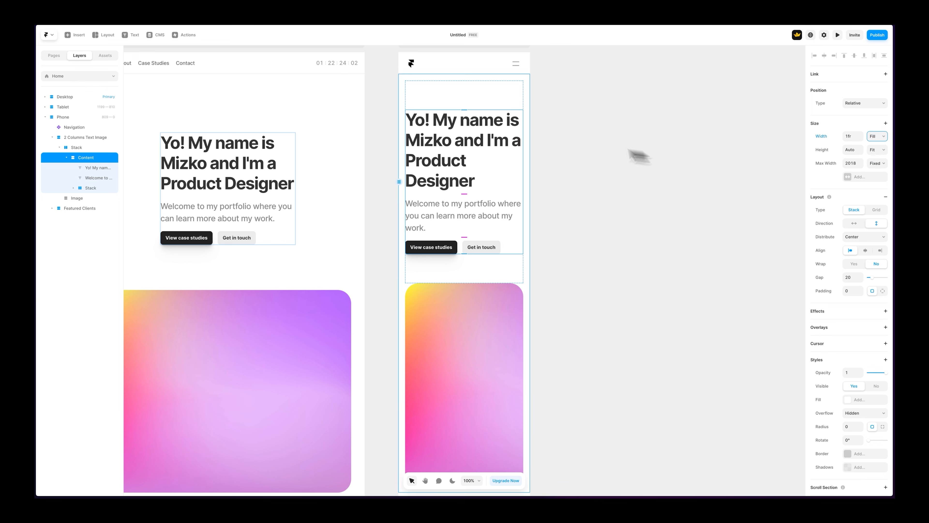
click(615, 138)
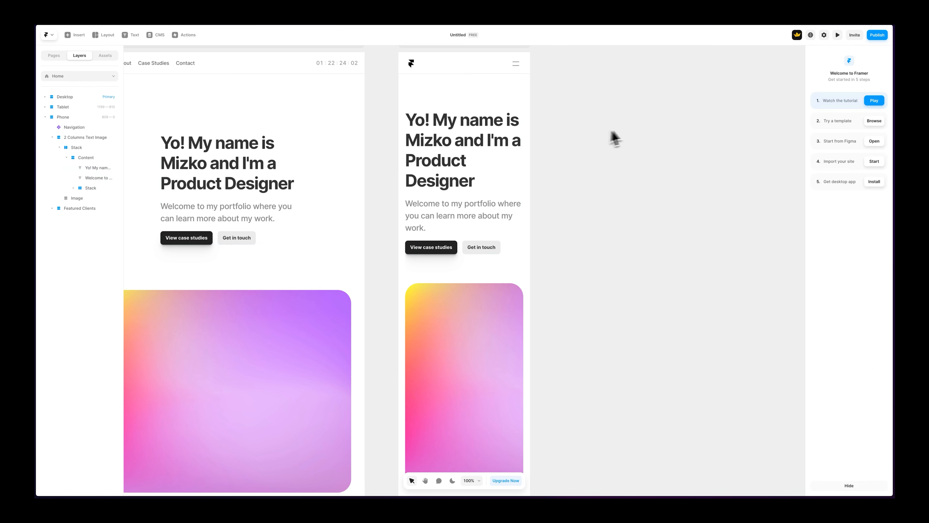
Shorten the Phone hero's gradient image from its lower edge into a landscape rectangle.
scroll(615, 138, down, 2)
click(450, 256)
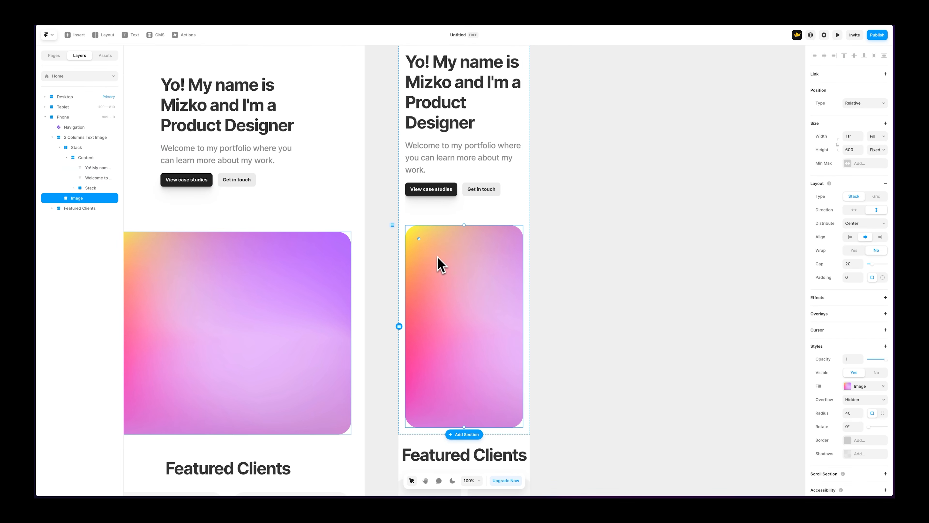
drag(464, 427, 474, 305)
click(564, 235)
scroll(534, 238, up, 1)
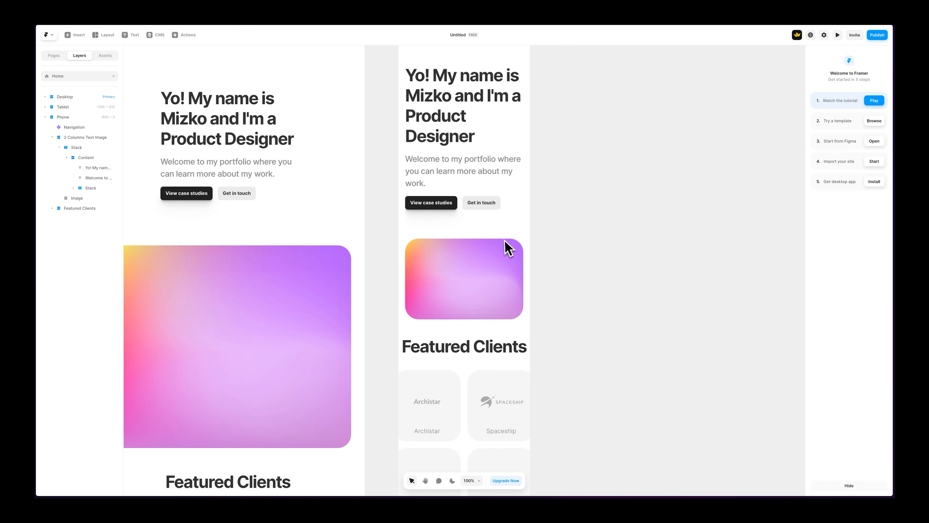
Reduce the Phone's Clients grid to 1 column.
scroll(472, 293, down, 5)
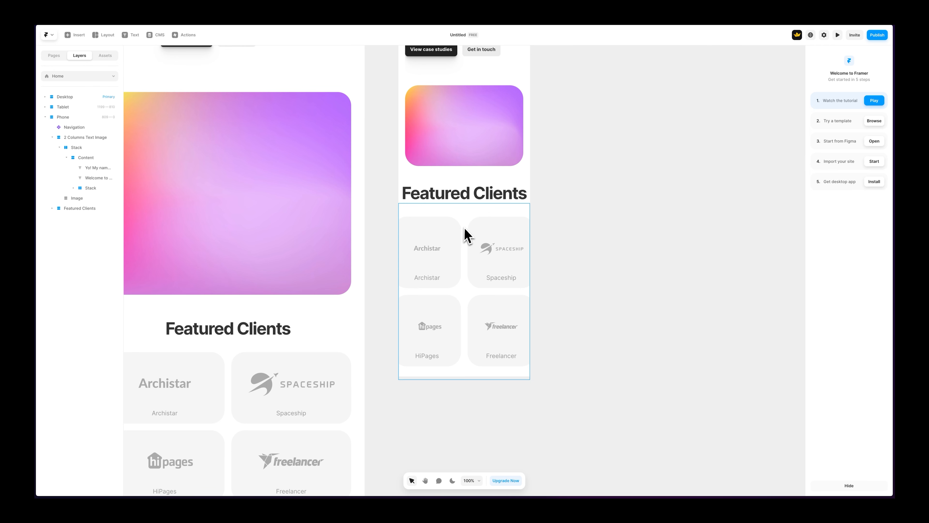
click(439, 248)
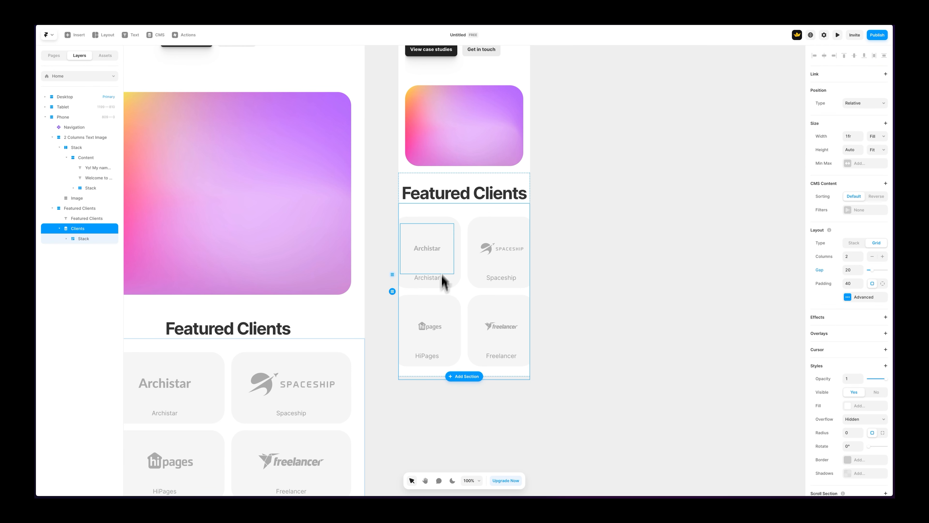
click(597, 211)
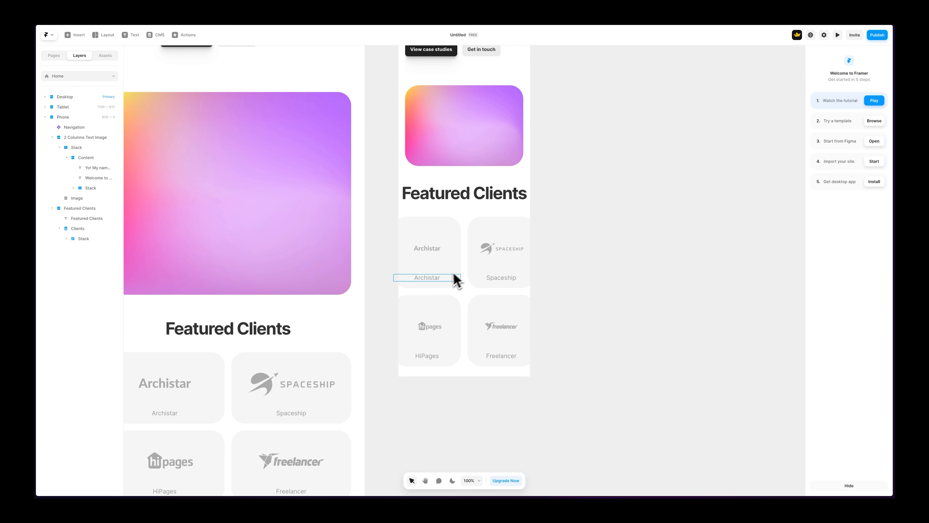
click(451, 305)
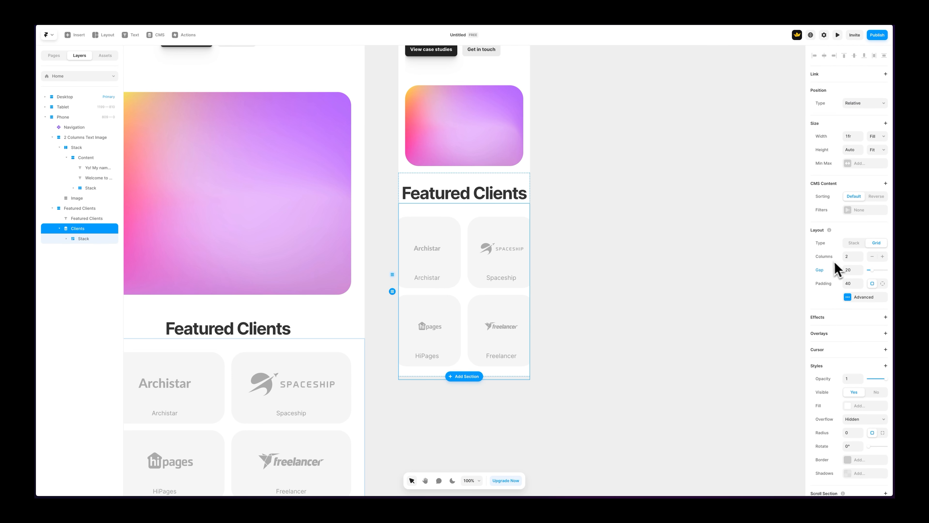
click(873, 257)
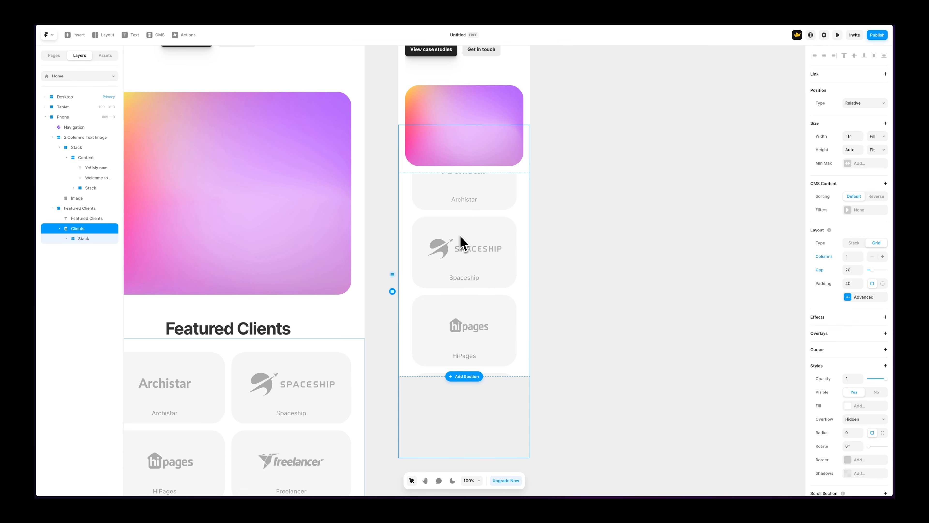
click(547, 276)
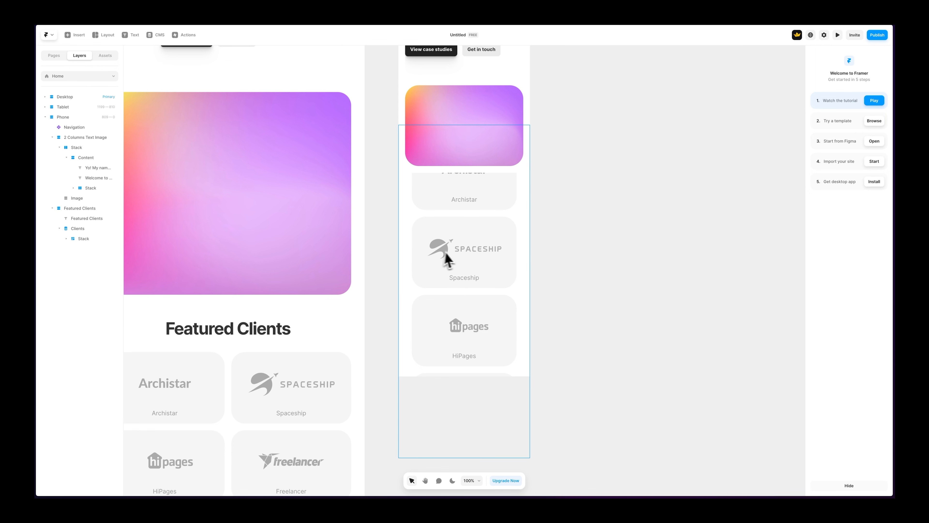
Set the height of the Phone's Featured Clients section to Fit Content and check all client cards.
click(91, 210)
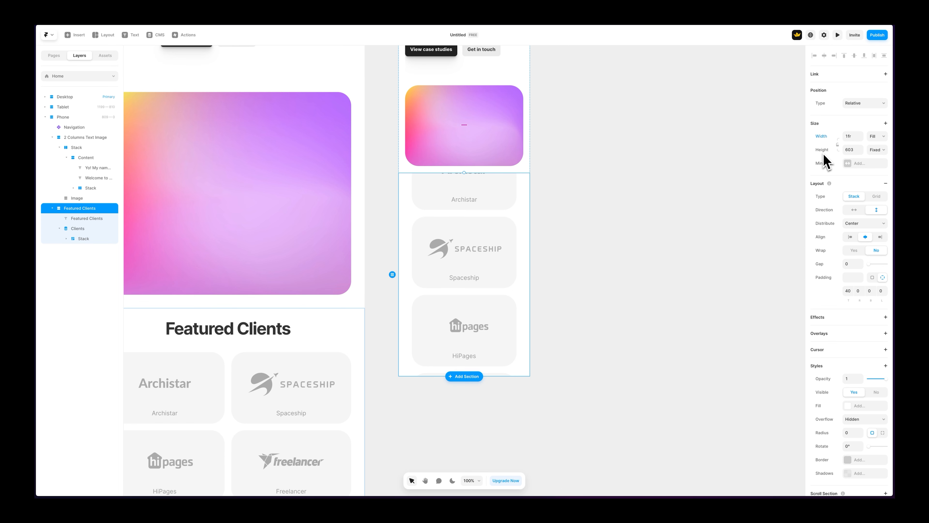
click(877, 150)
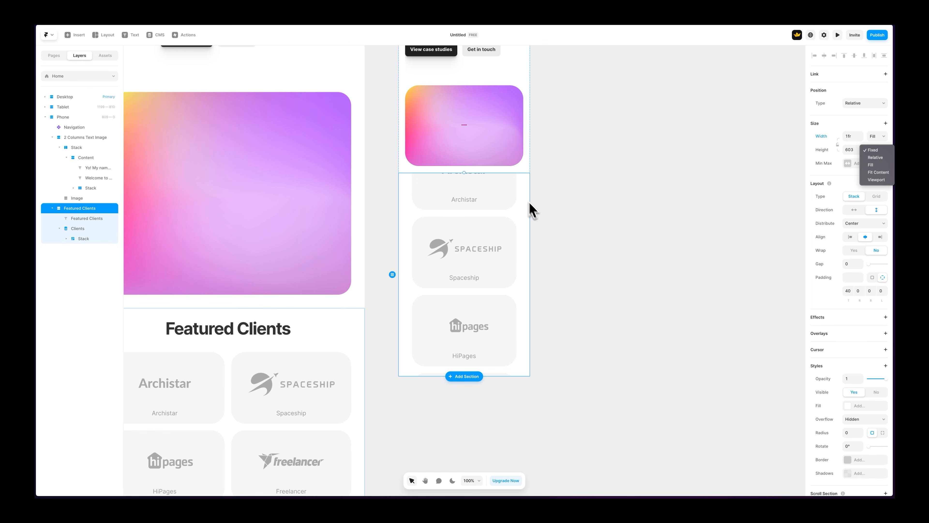
click(878, 173)
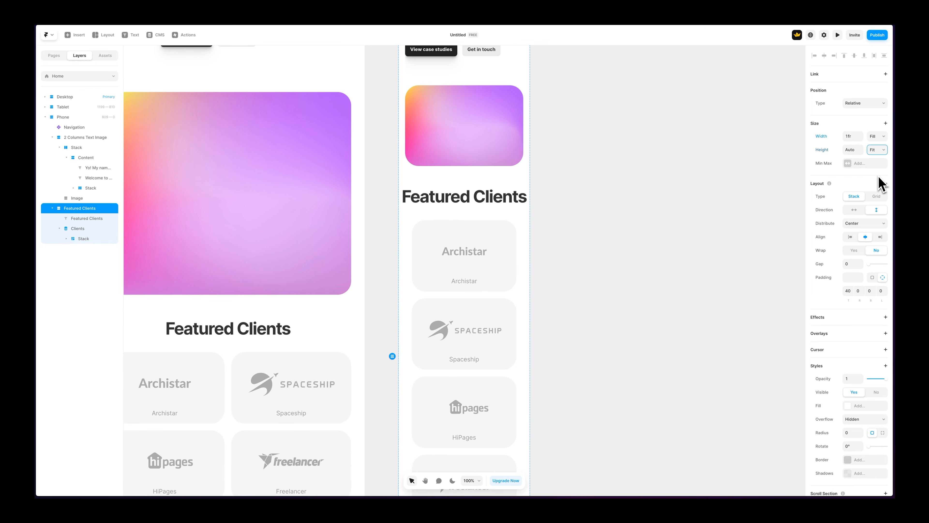
scroll(522, 253, down, 4)
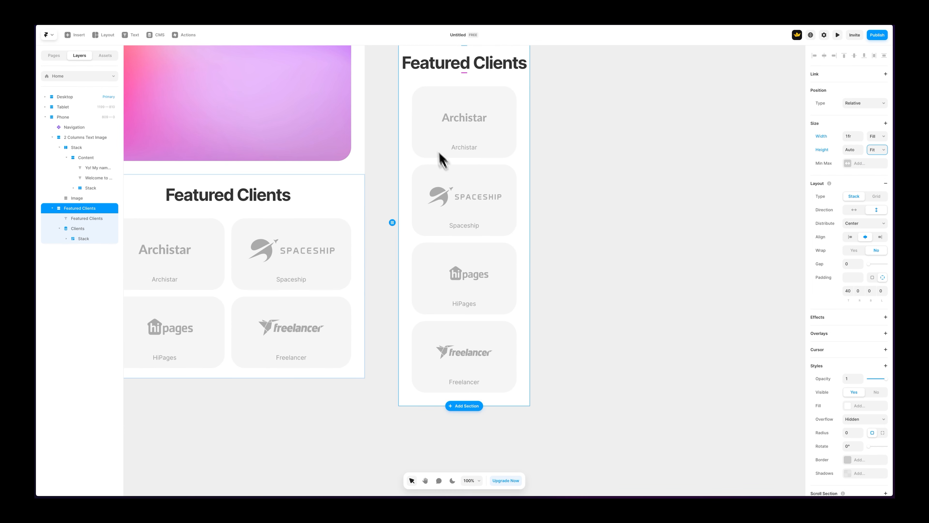
scroll(421, 377, up, 1)
scroll(421, 330, up, 3)
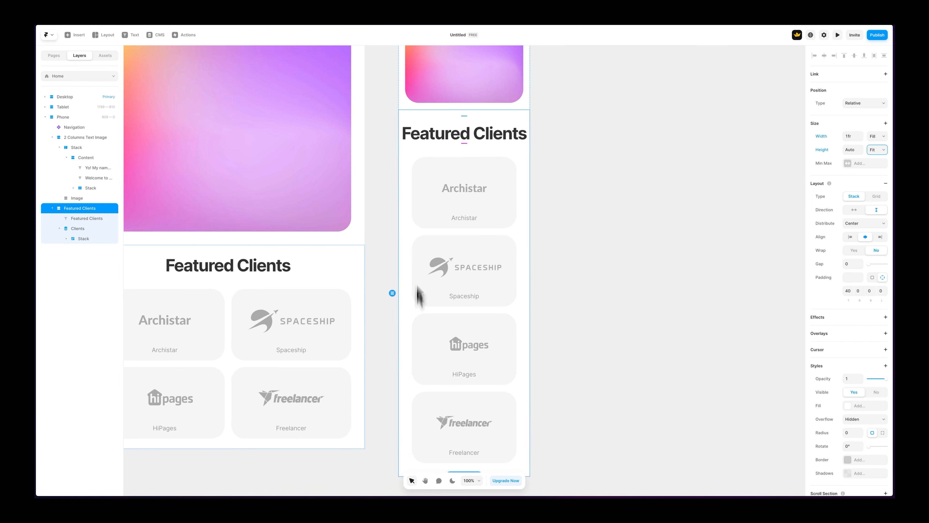
Set the font size of the Phone hero's main heading to 38 pixels.
scroll(476, 172, up, 4)
scroll(500, 179, up, 8)
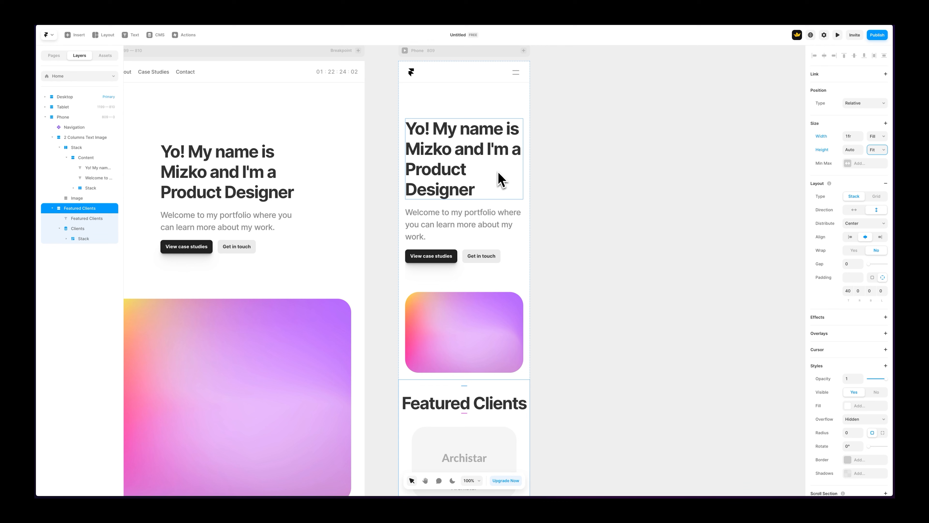
click(451, 150)
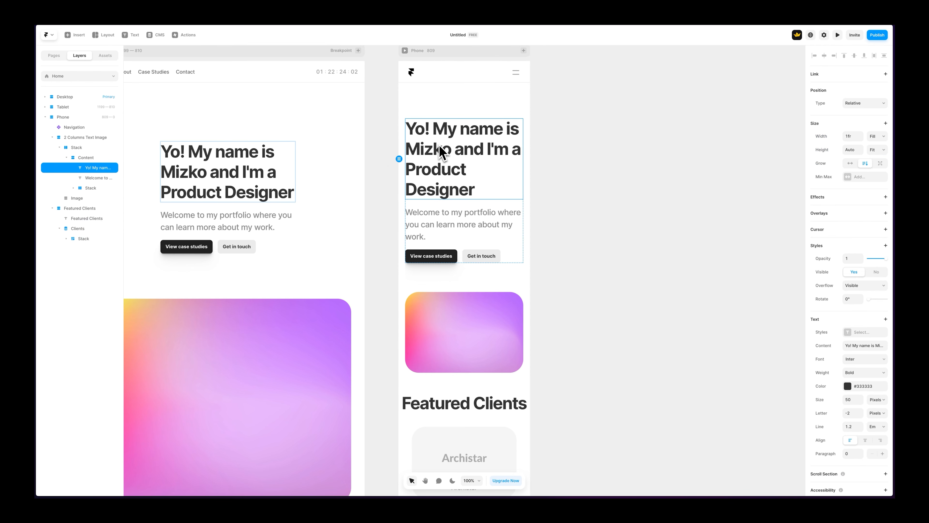
scroll(846, 242, down, 1)
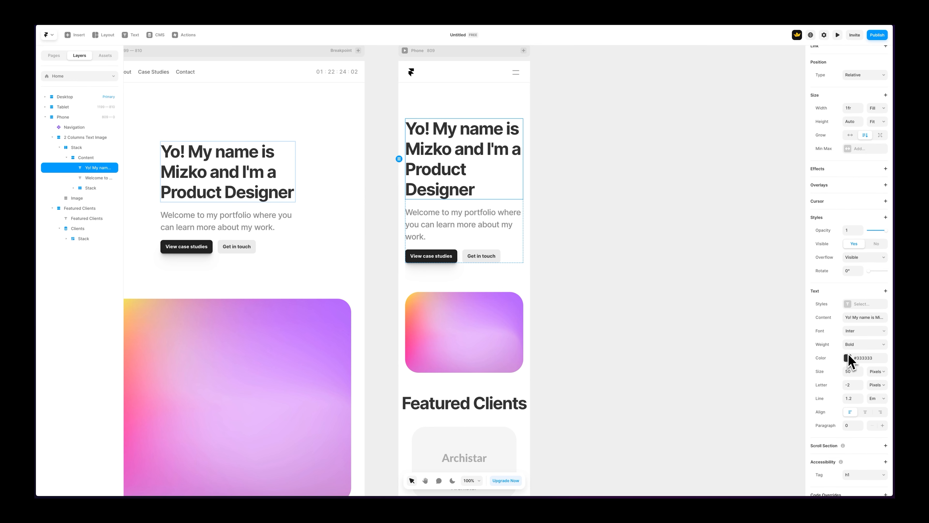
key(Return)
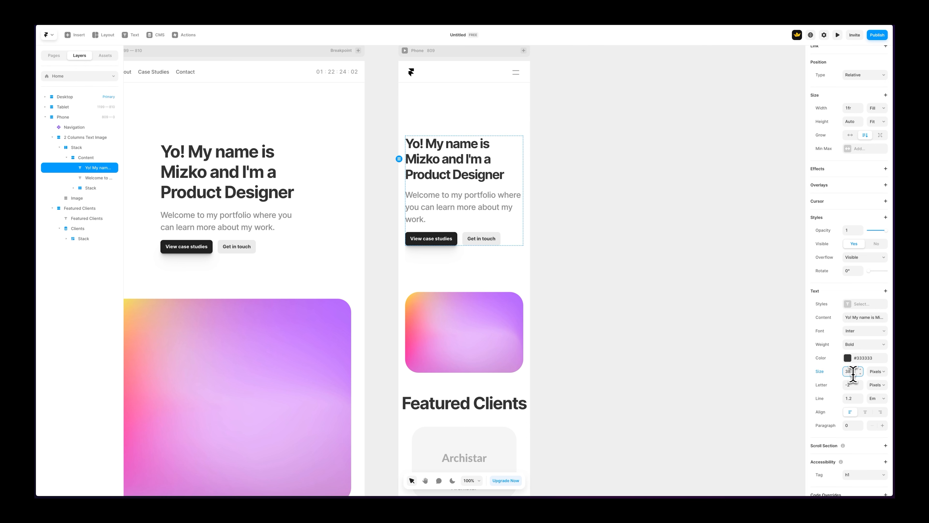
Set the font size of the Phone's Featured Clients heading to 38 pixels.
click(509, 415)
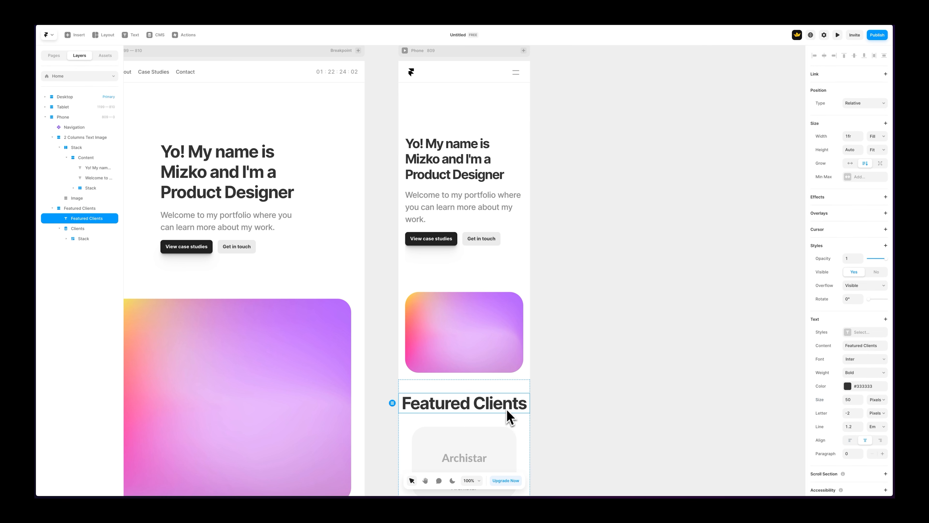
click(852, 400)
text(38)
key(Return)
key(Escape)
click(453, 285)
key(Escape)
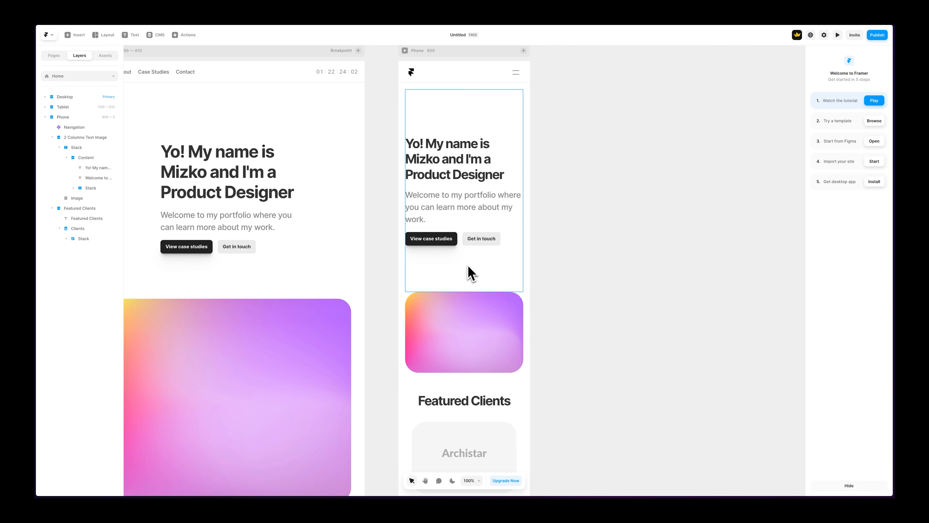
Set the height of the Stack around the Phone hero's text to Fit Content.
click(489, 260)
click(59, 147)
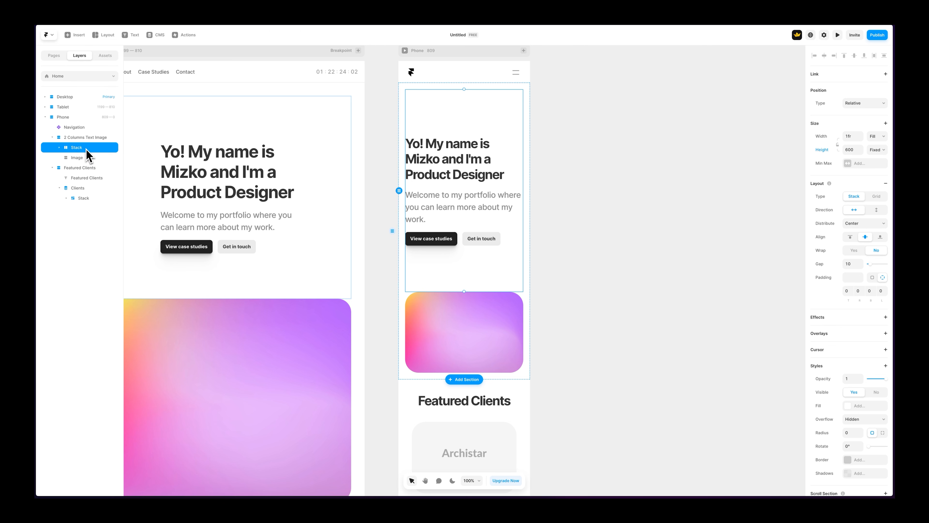
click(876, 150)
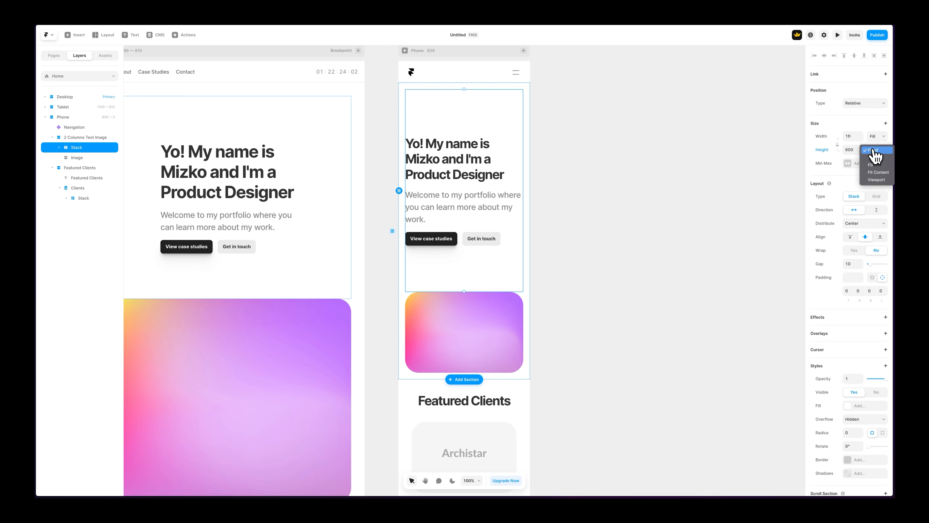
click(880, 173)
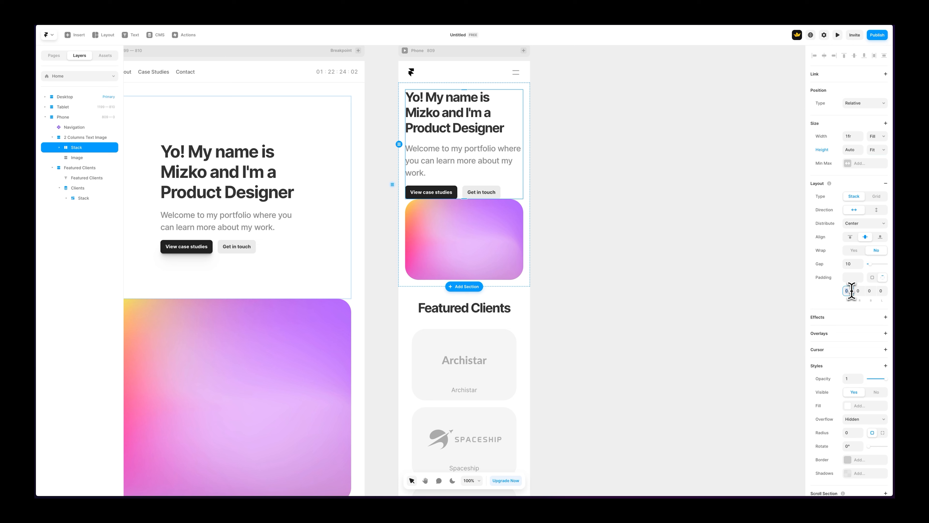
Give the Phone hero's text Stack 20 top and 20 bottom padding, and review the Phone layout.
key(Tab)
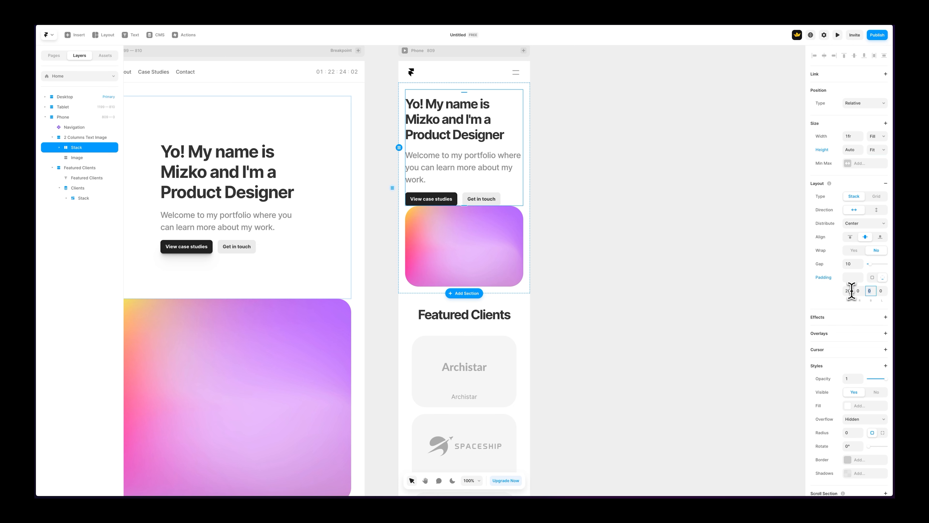
text(20)
key(Tab)
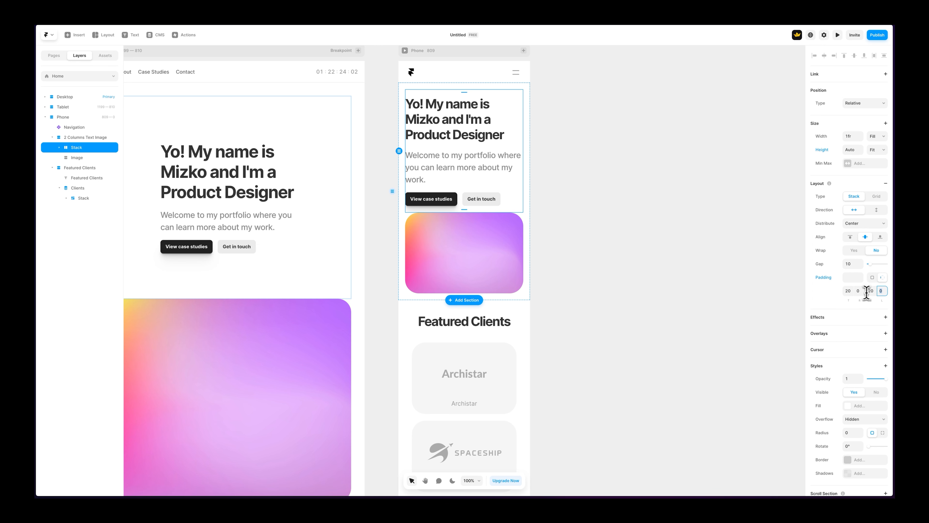
click(613, 285)
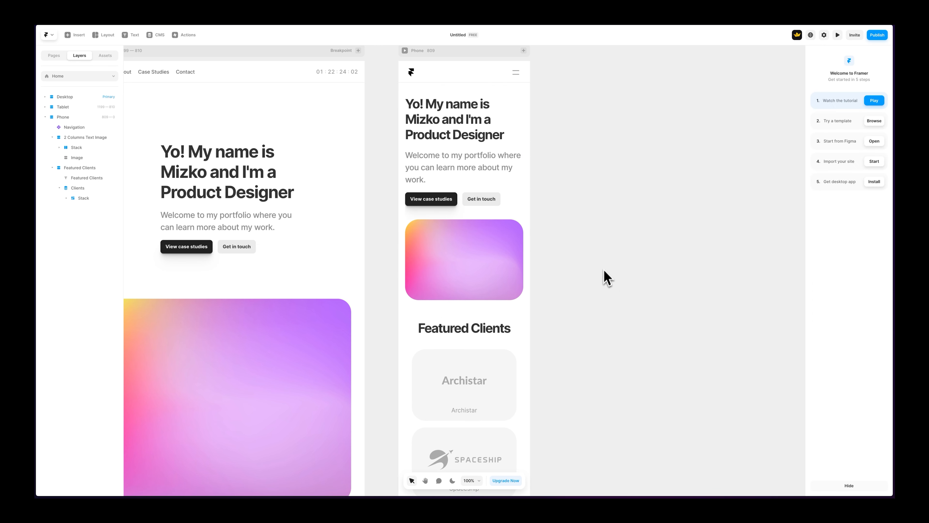
scroll(475, 117, down, 6)
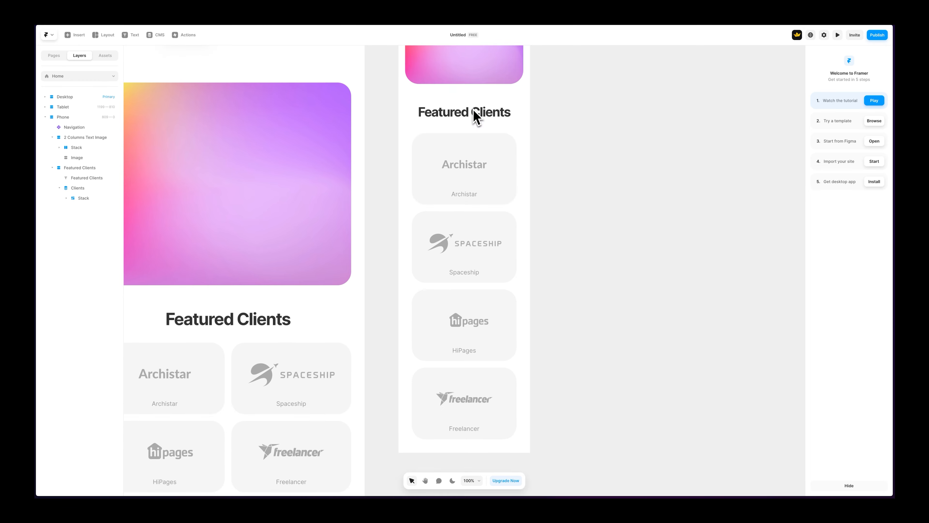
scroll(475, 116, up, 6)
scroll(598, 145, up, 1)
Preview the Desktop breakpoint, widen the preview to 1360, and check the whole page.
scroll(598, 145, left, 8)
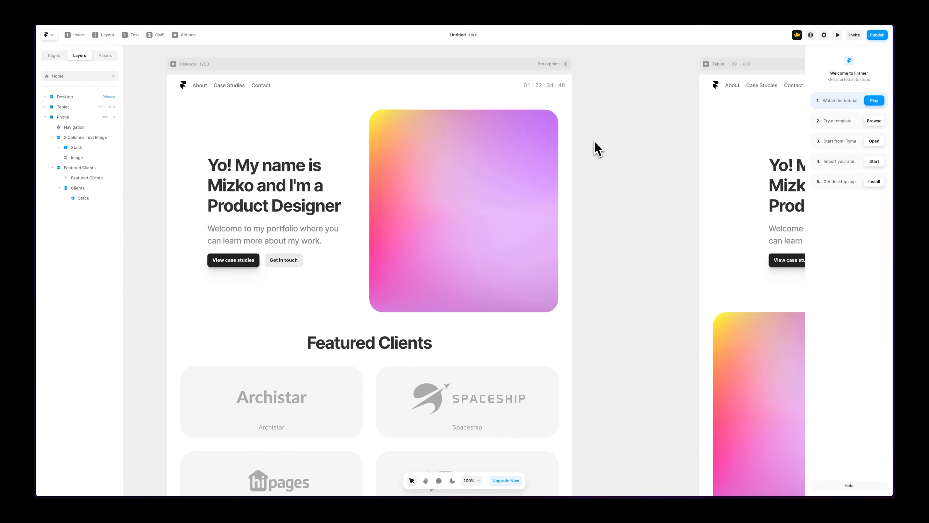
scroll(597, 145, left, 4)
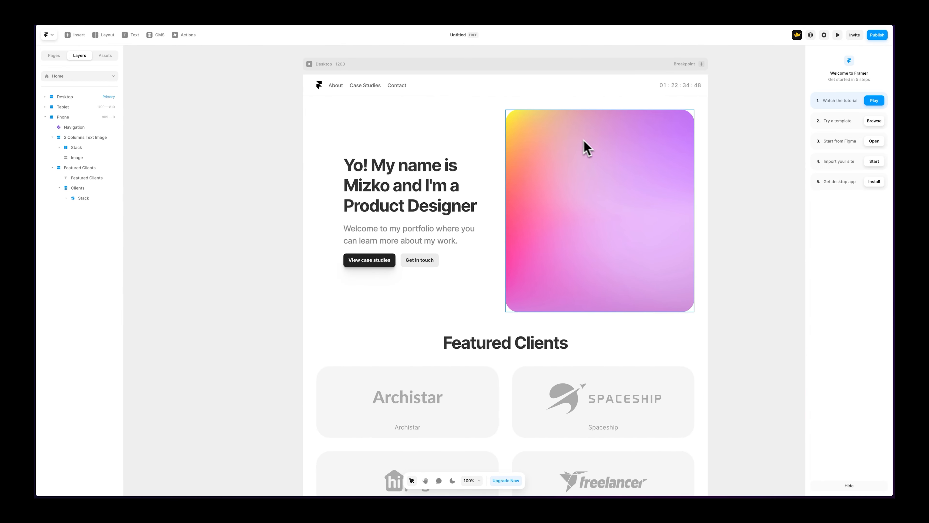
click(310, 66)
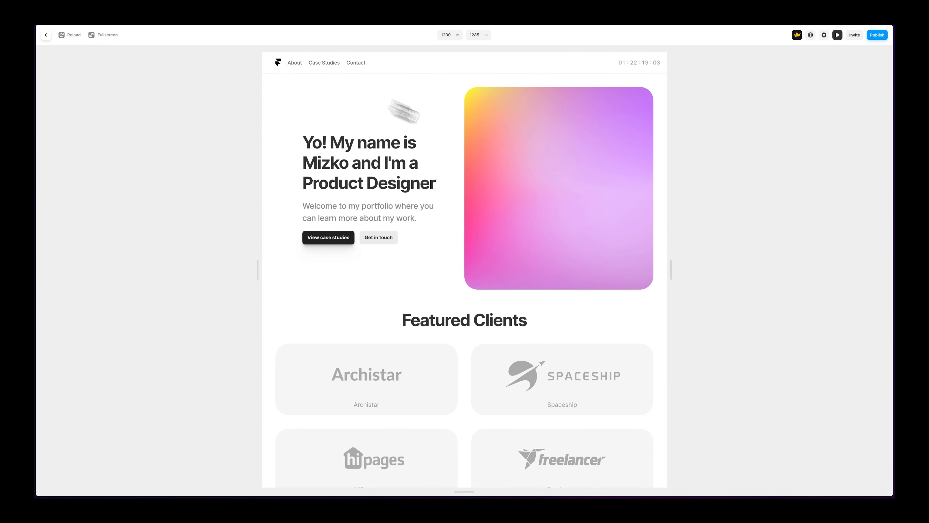
drag(672, 269, 698, 281)
scroll(614, 264, down, 5)
scroll(583, 269, up, 5)
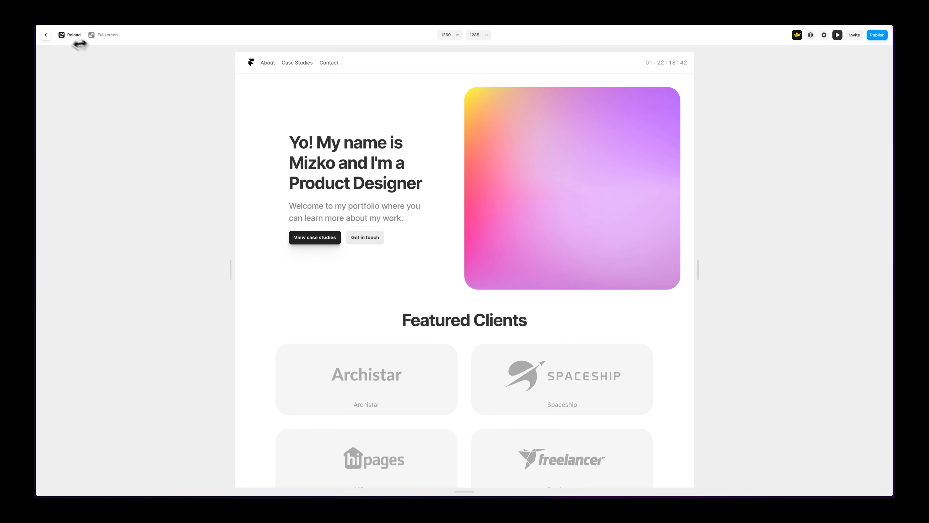
Close the preview, preview the Desktop page of the other Framer project in its own browser tab, and return to the current project.
click(46, 35)
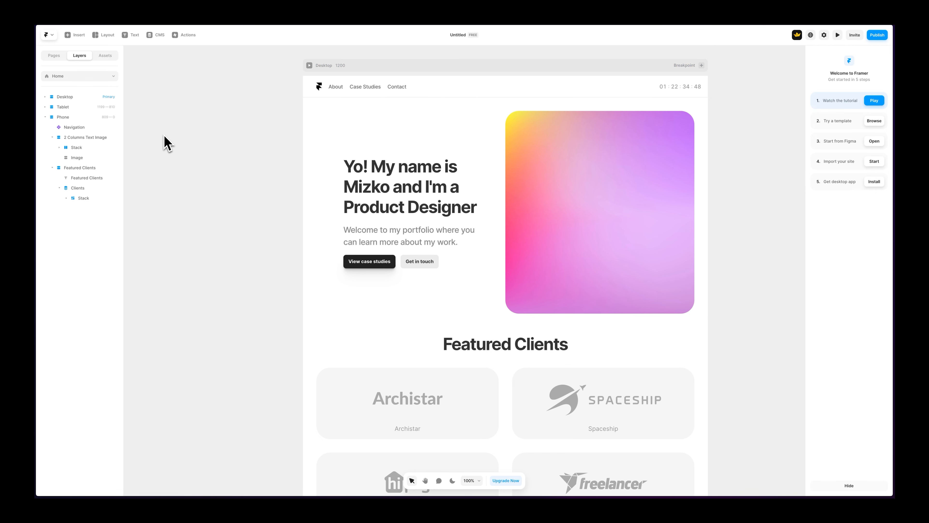
click(408, 208)
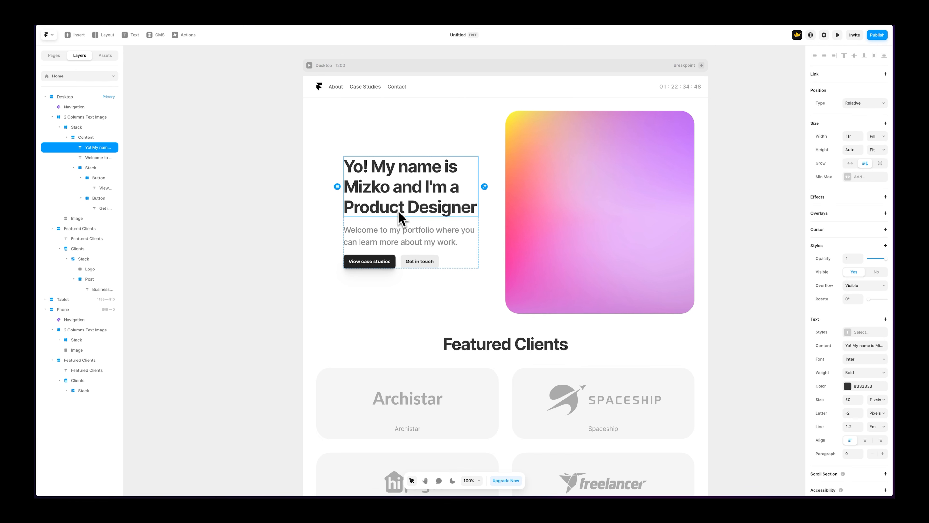
mouse_move(38, 41)
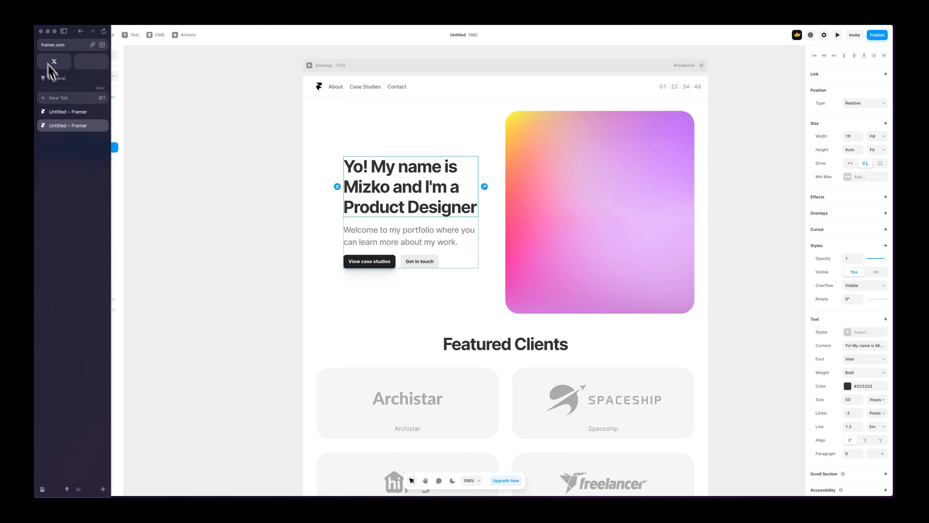
click(66, 112)
click(248, 133)
scroll(247, 133, up, 3)
key(super+p)
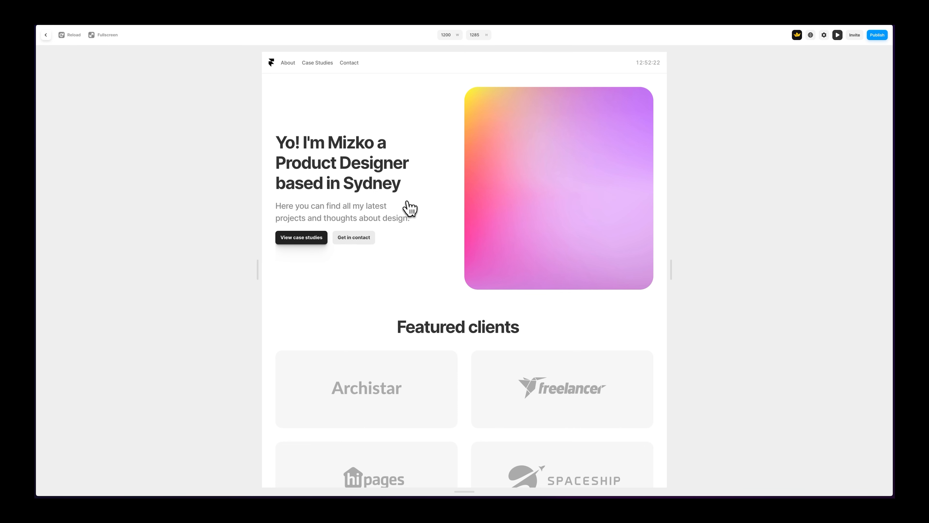
click(47, 35)
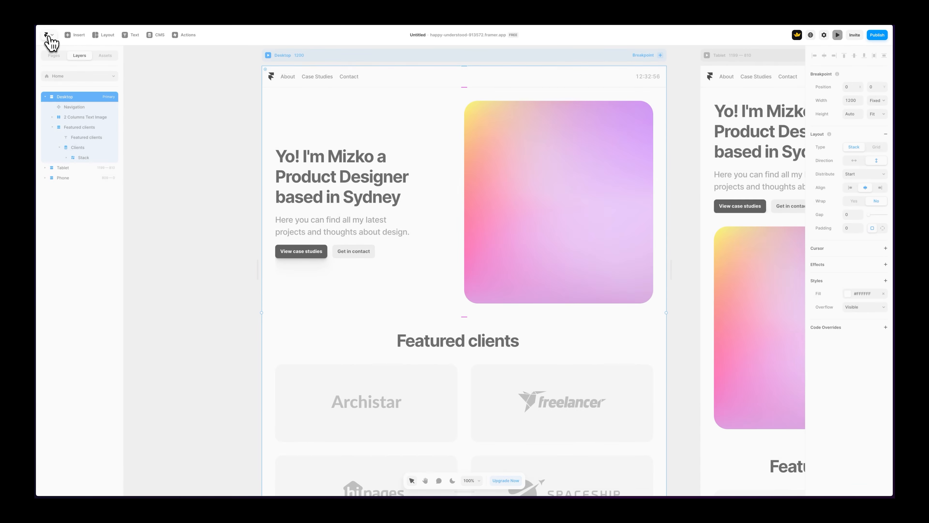
mouse_move(42, 60)
click(69, 125)
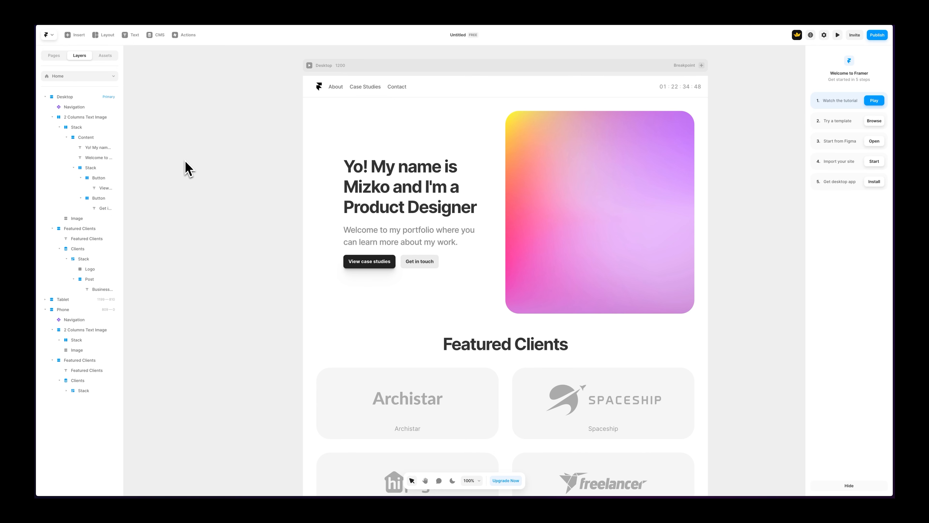
Add an Appear effect to the Desktop hero heading with the On Appear trigger and the Slide In Bottom preset.
click(358, 183)
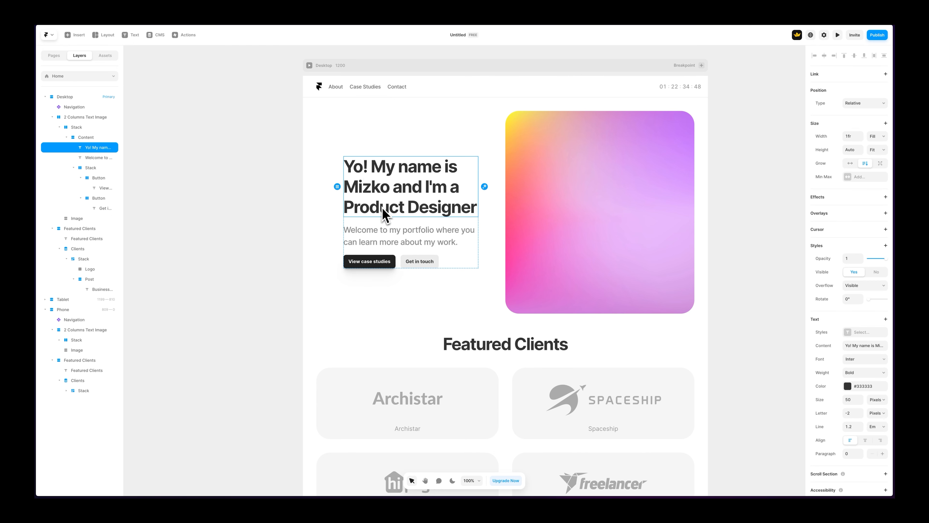
click(886, 197)
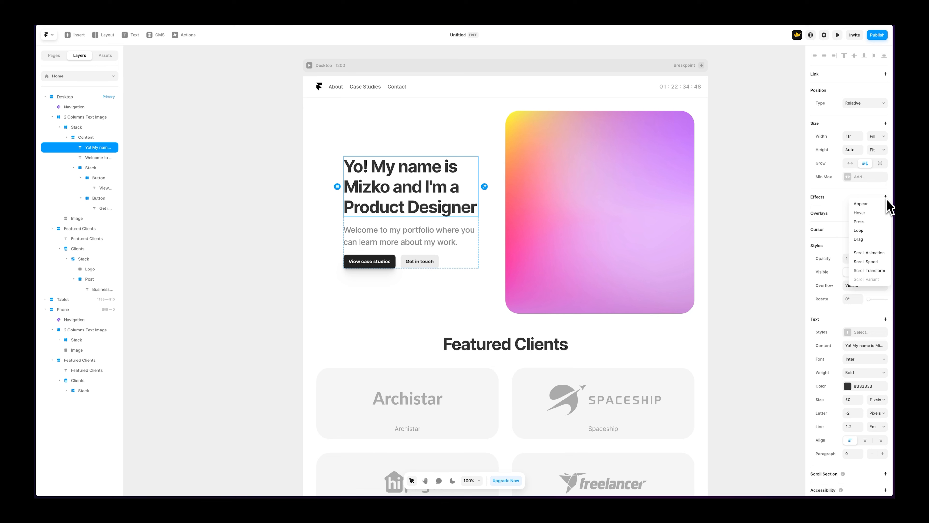
click(877, 205)
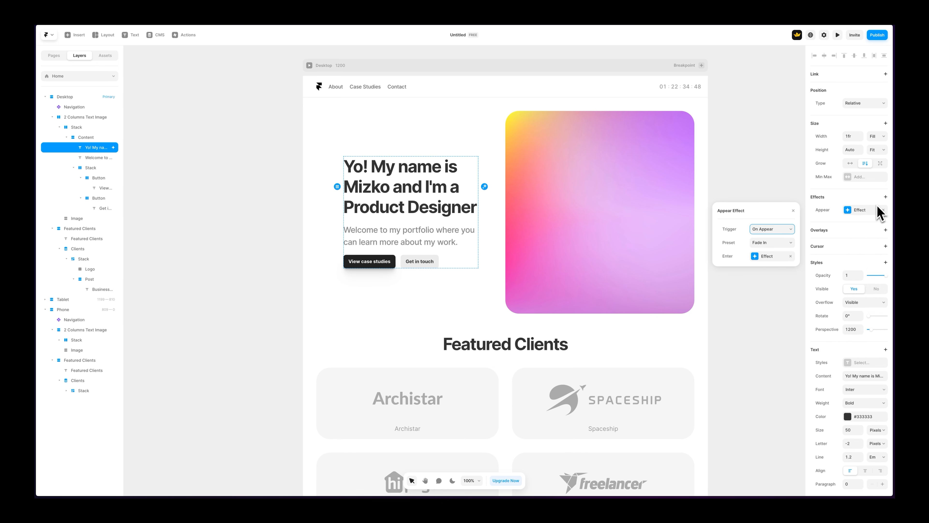
click(777, 243)
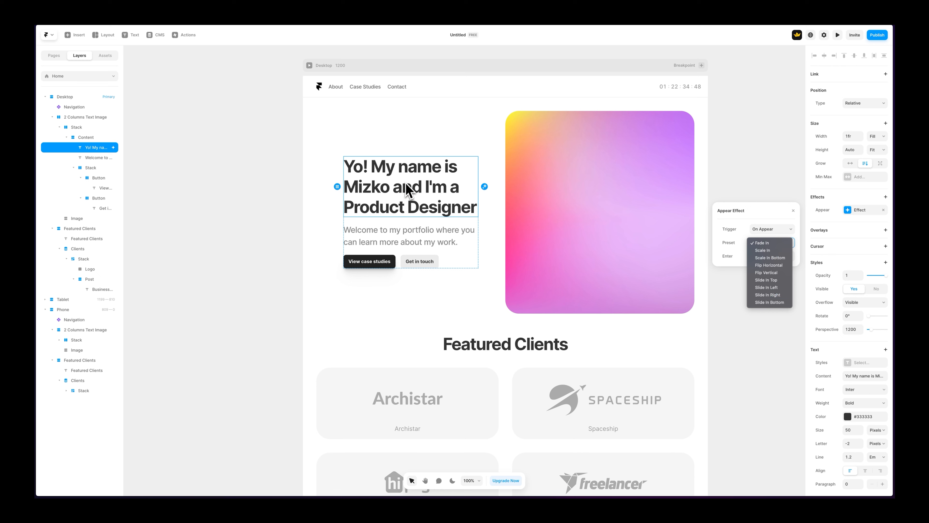
click(770, 311)
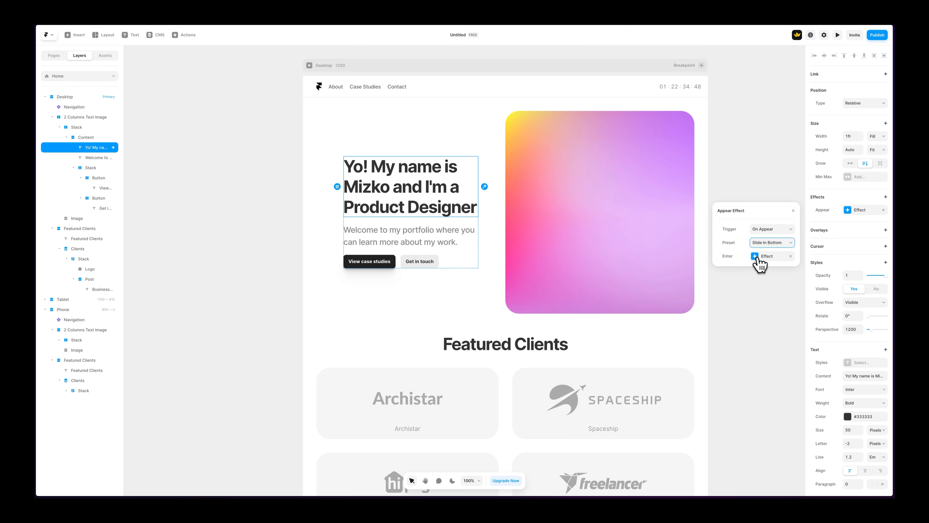
Set the stiffness of the hero heading's Enter effect Spring transition to 80, comparing its motion with a stiffness of 400.
click(757, 258)
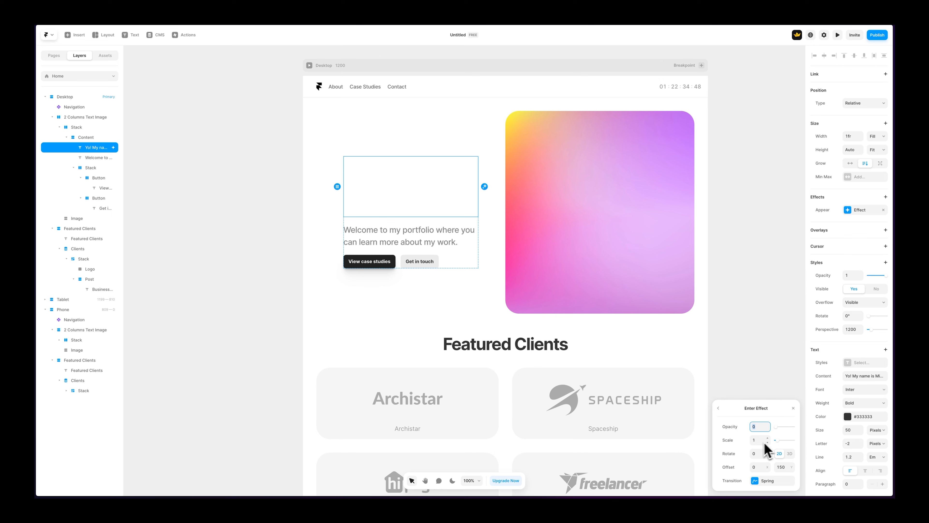
drag(777, 409, 781, 196)
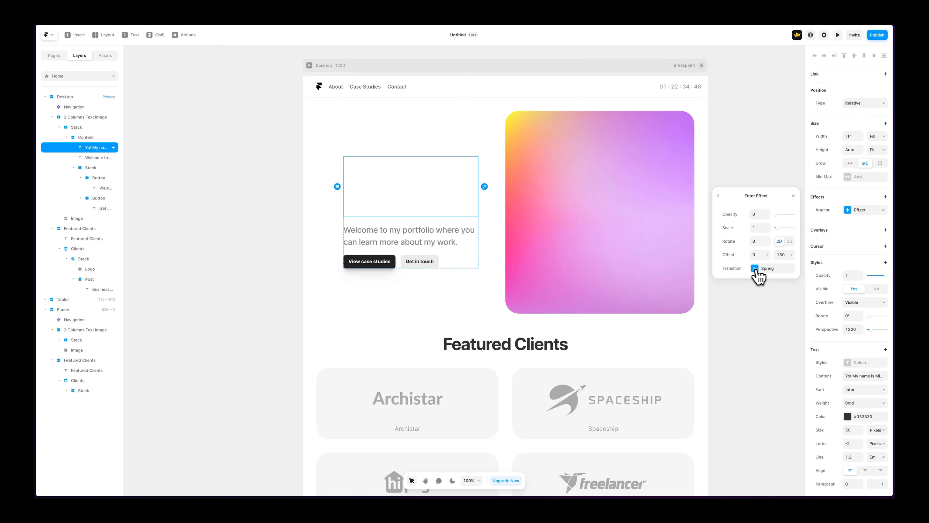
click(757, 271)
click(757, 246)
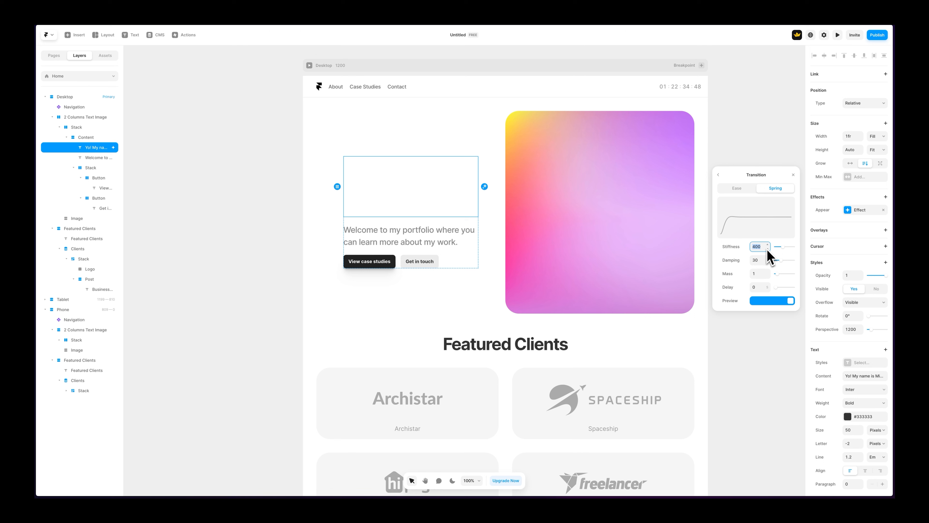
key(Tab)
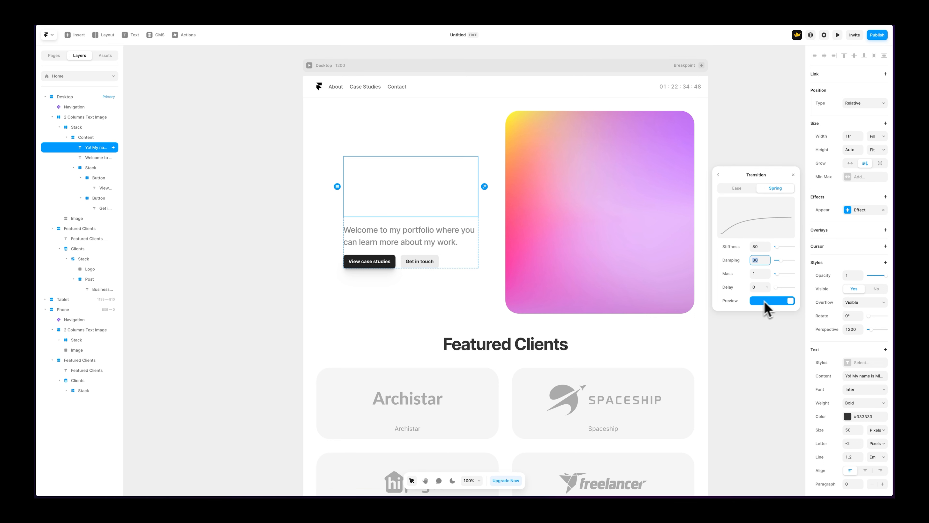
click(737, 248)
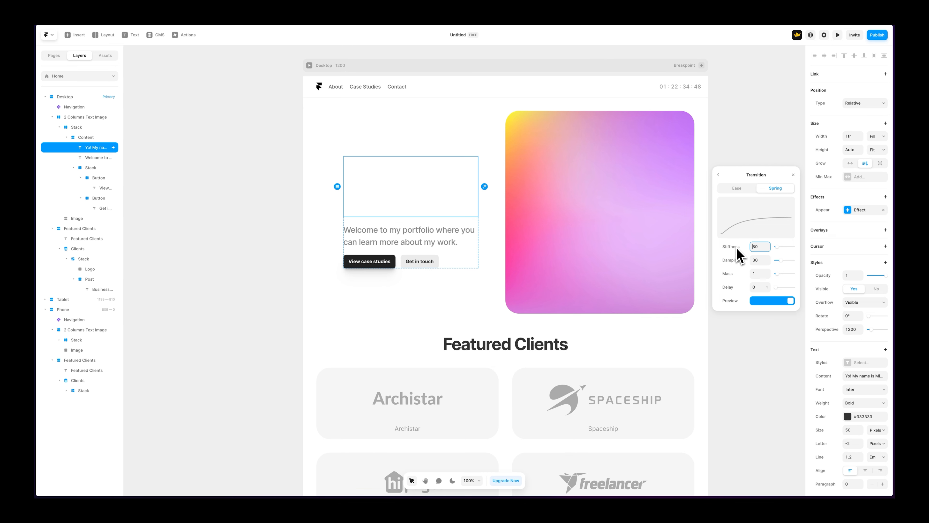
key(Delete)
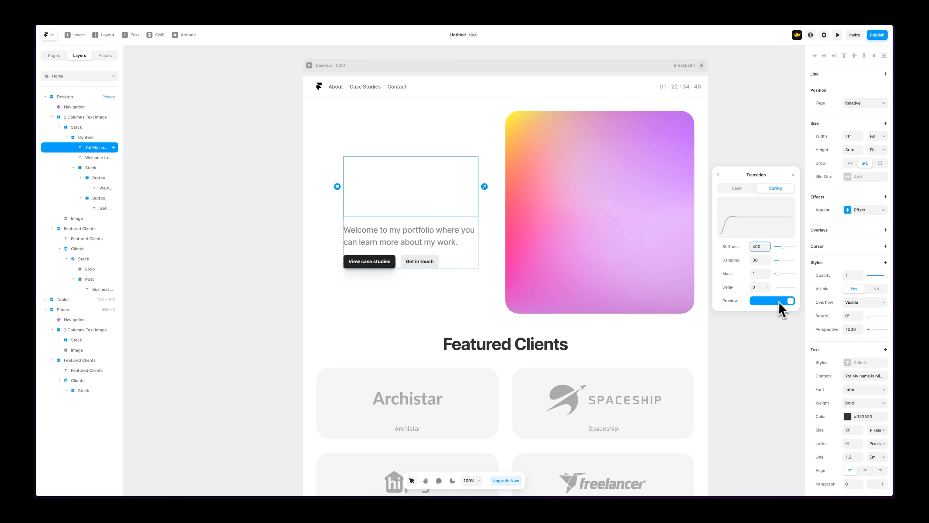
drag(758, 248, 724, 245)
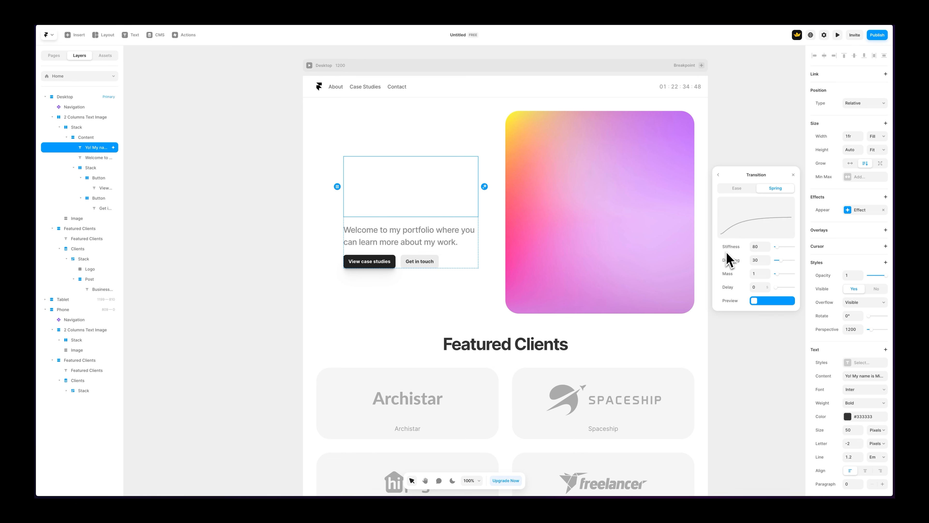
click(757, 147)
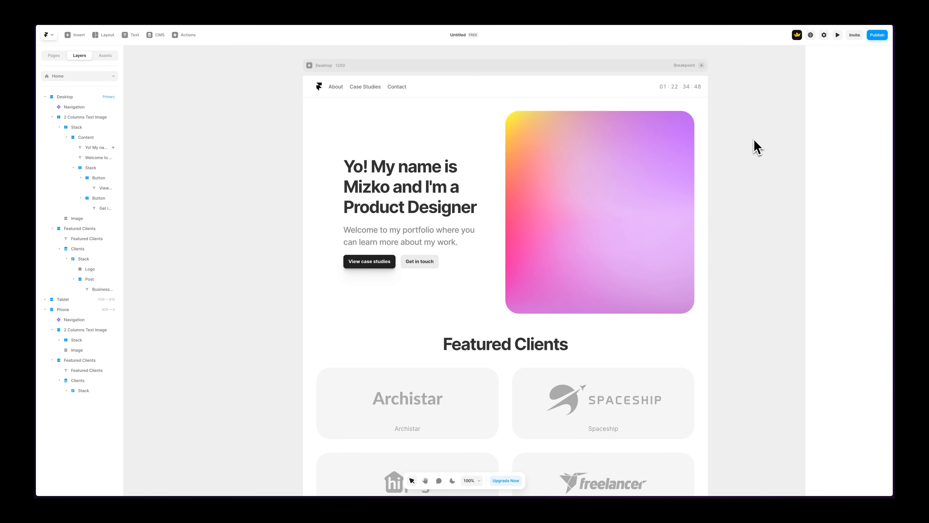
Preview the Desktop breakpoint to check the hero heading's appear animation.
click(309, 66)
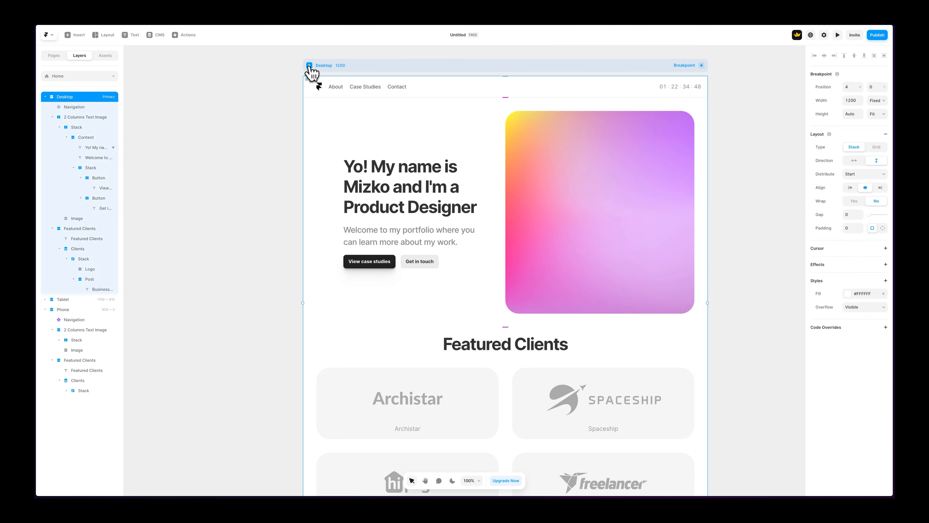
key(super+p)
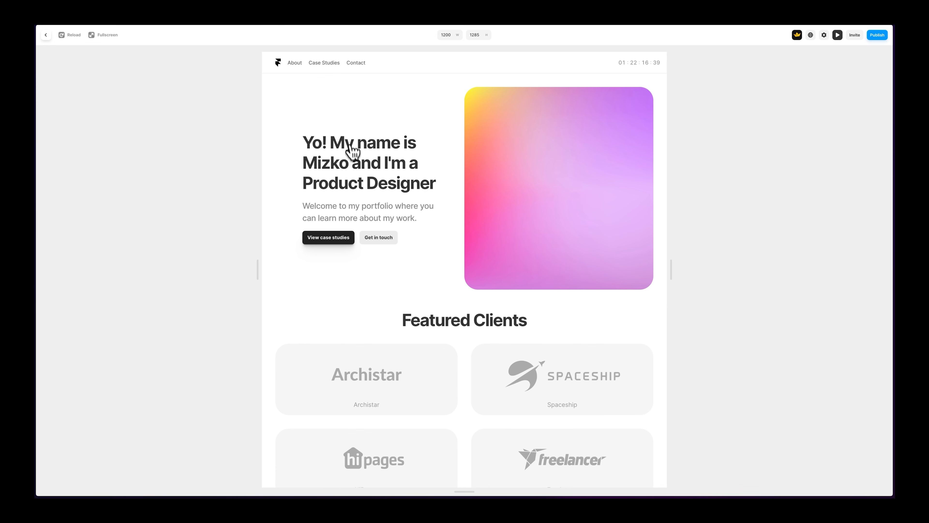
key(super+p)
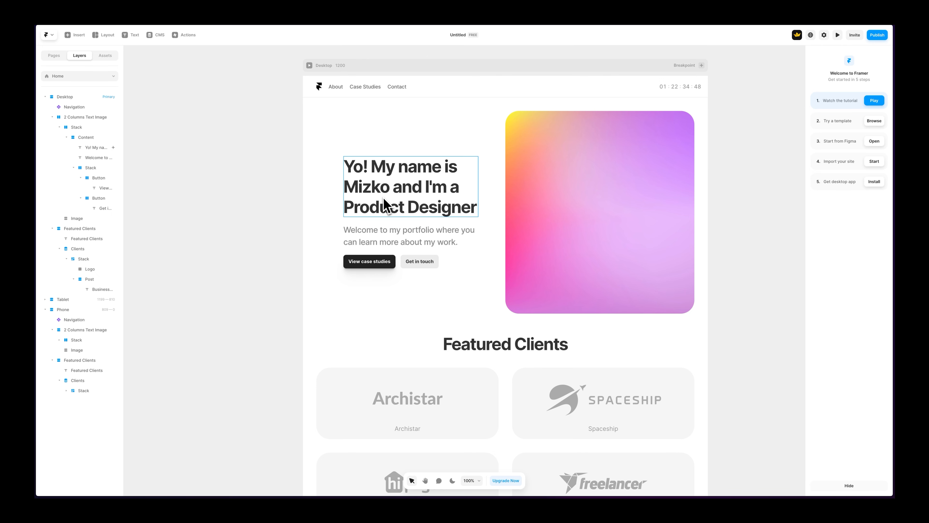
Copy the hero heading's effects and paste them onto the welcome paragraph below it.
click(384, 205)
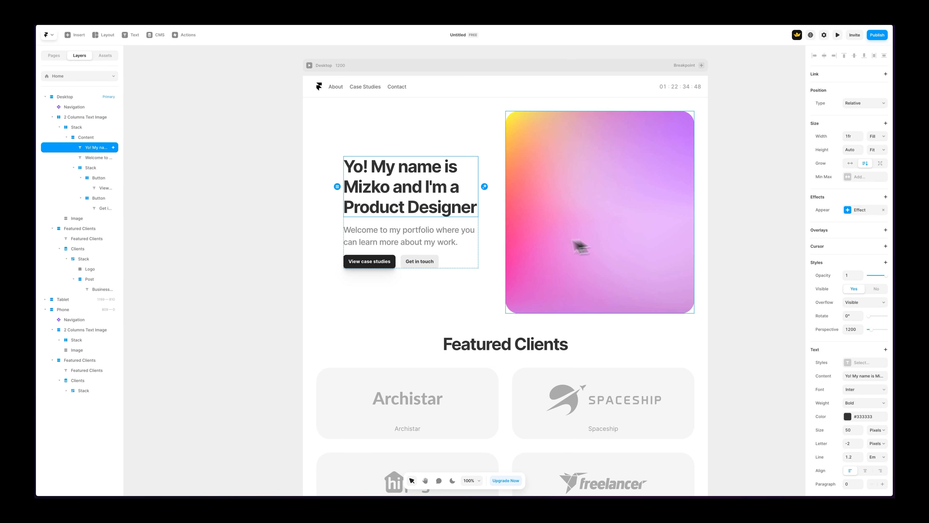
click(446, 242)
right_click(458, 240)
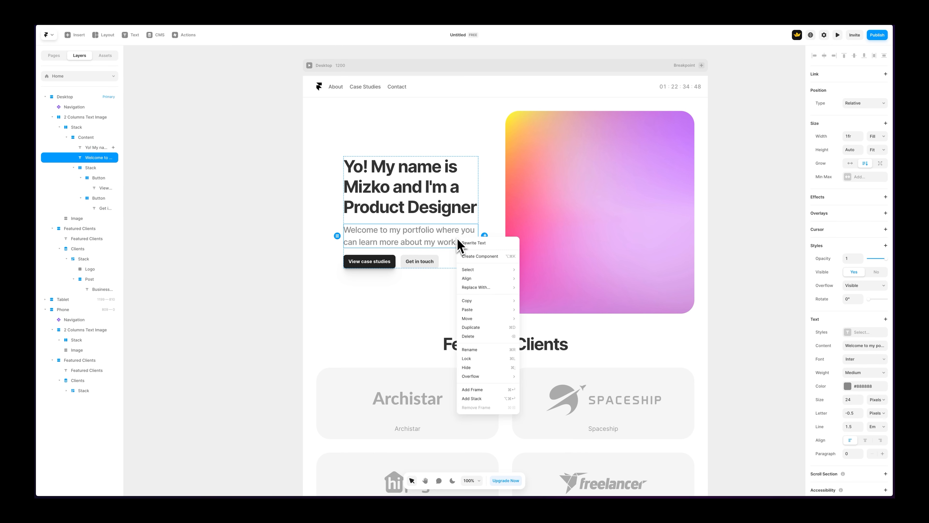
mouse_move(476, 301)
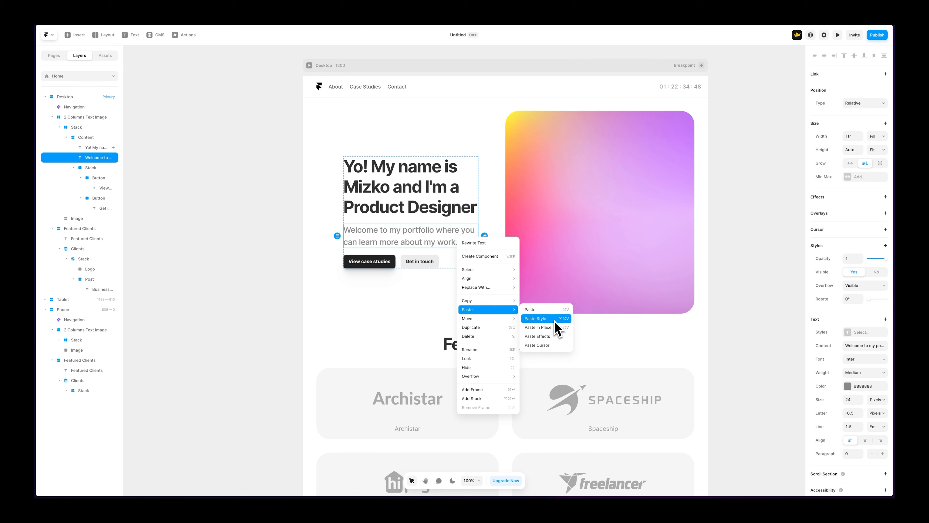
click(556, 336)
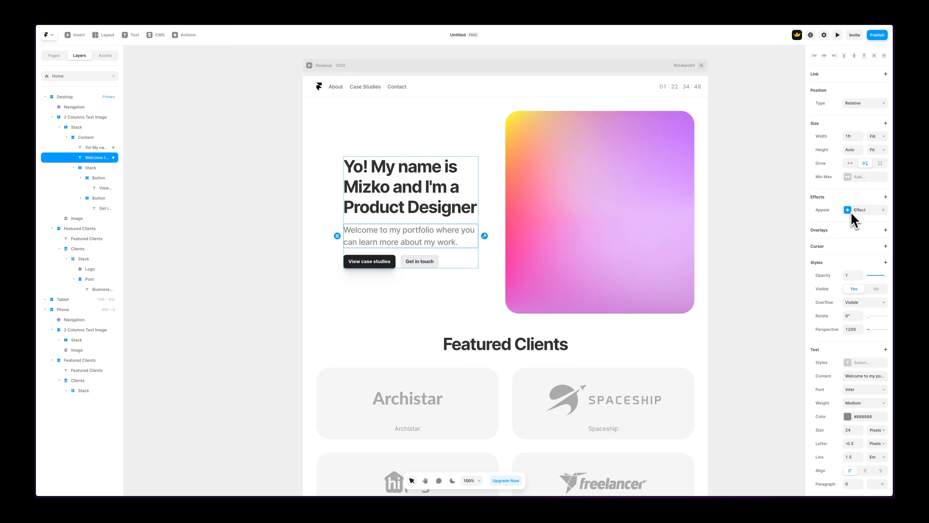
Paste the copied effects onto the hero's View case studies and Get in touch buttons.
click(394, 267)
right_click(394, 268)
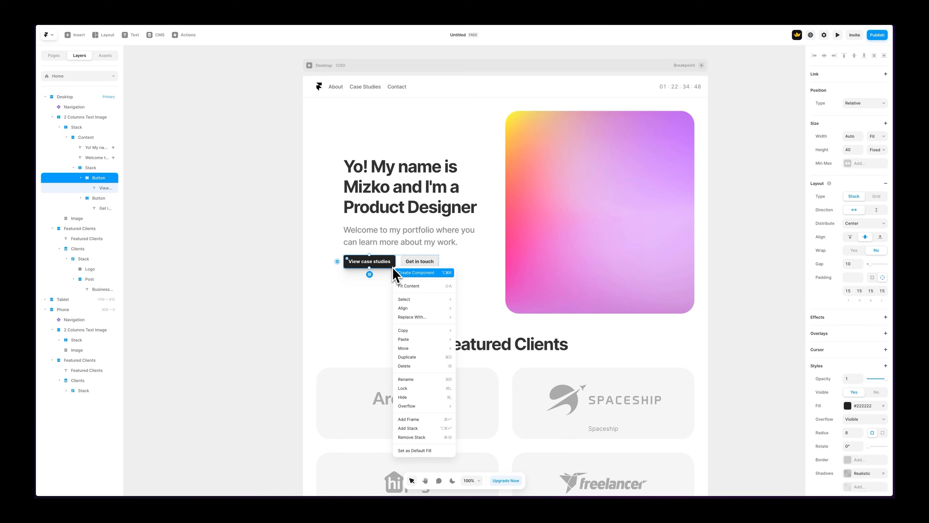
mouse_move(431, 339)
click(481, 366)
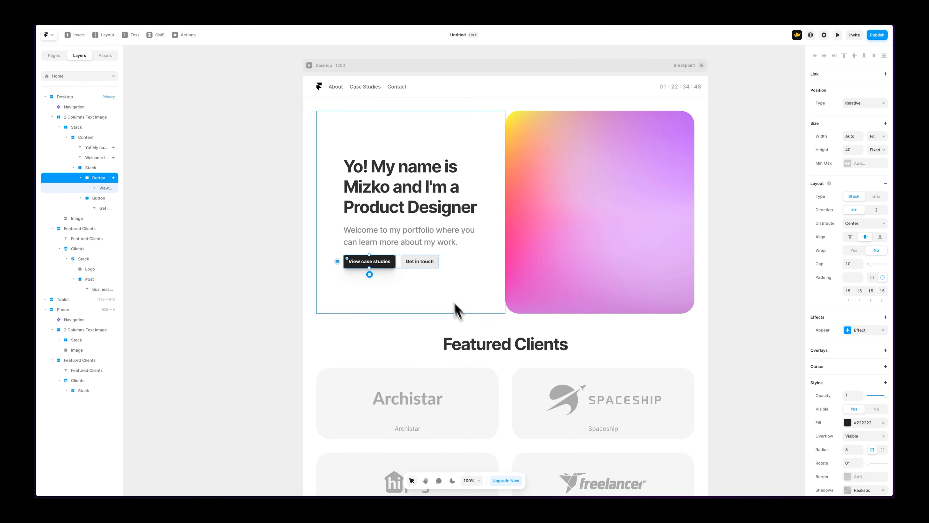
click(436, 267)
right_click(439, 269)
mouse_move(470, 338)
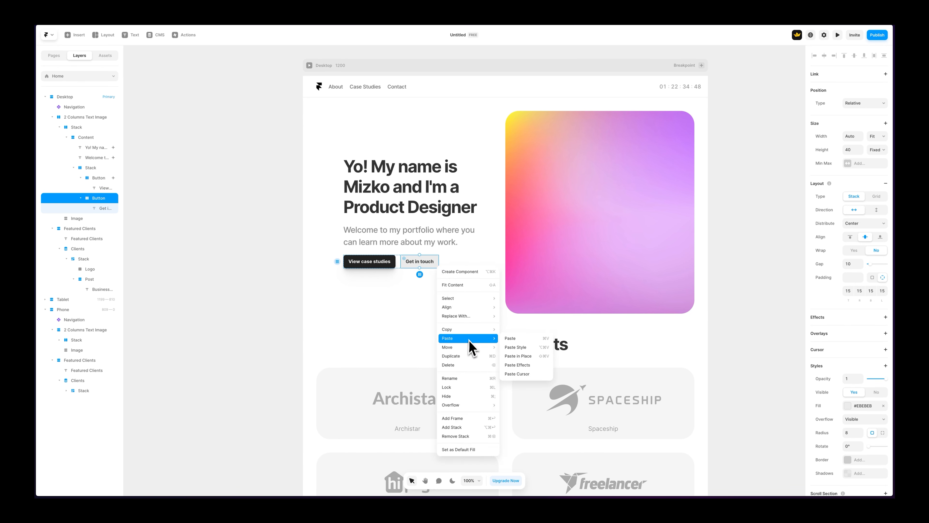
click(528, 365)
Paste the copied effects onto the Desktop hero's gradient image.
click(576, 267)
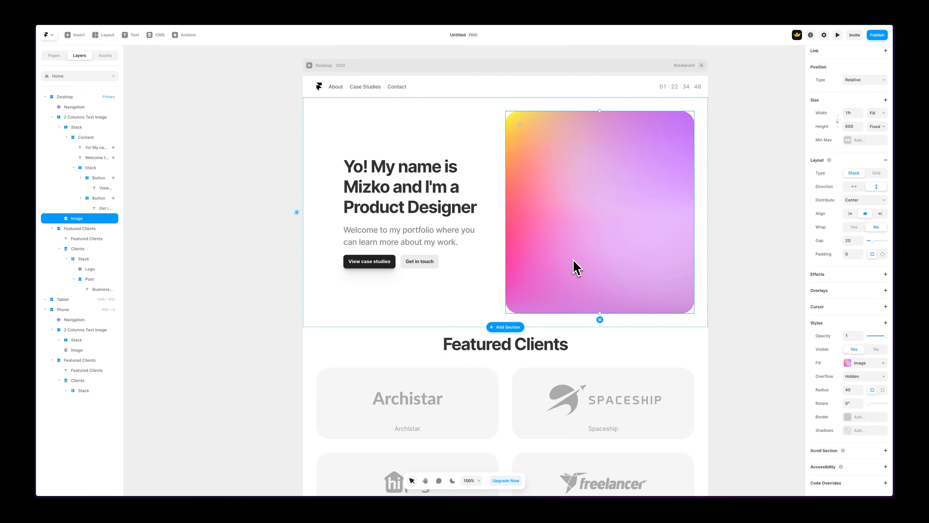
right_click(577, 266)
mouse_move(605, 330)
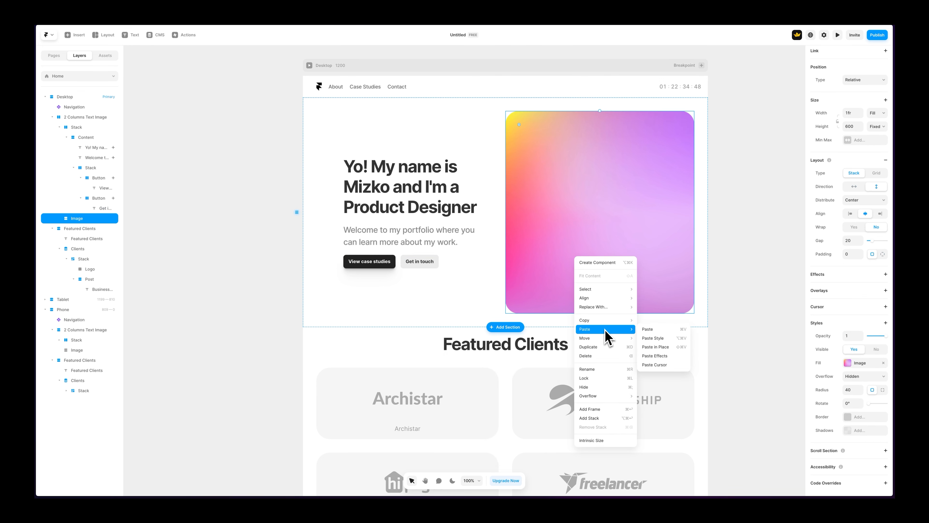
click(668, 357)
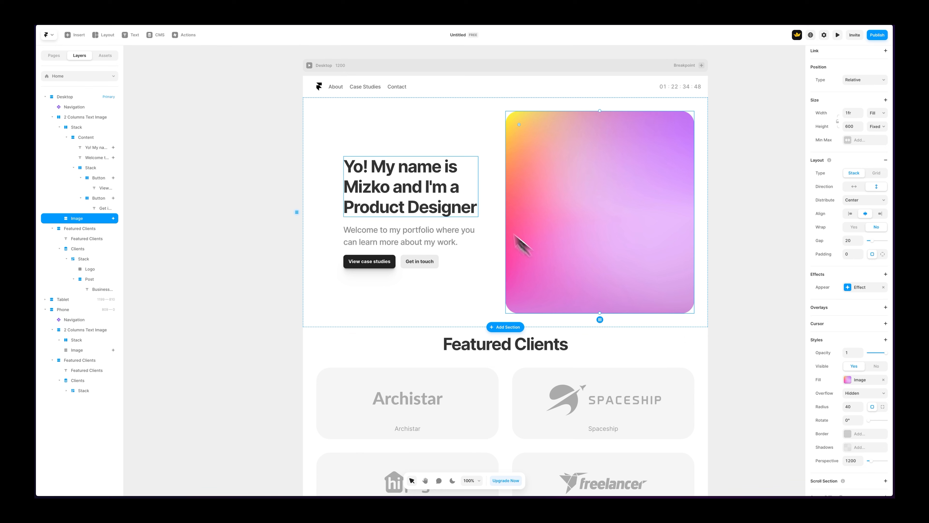
Preview the Desktop breakpoint to check the appear animations on the hero's text, buttons and image.
click(309, 65)
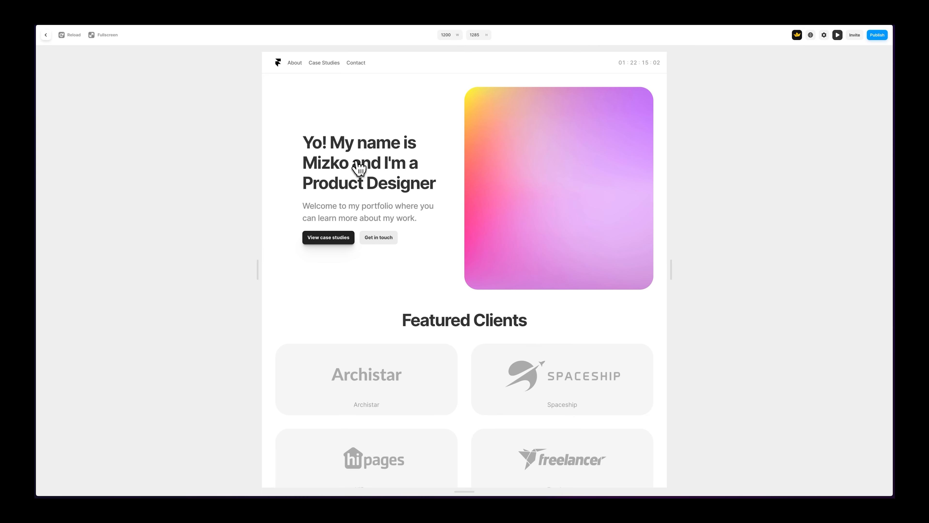
click(45, 36)
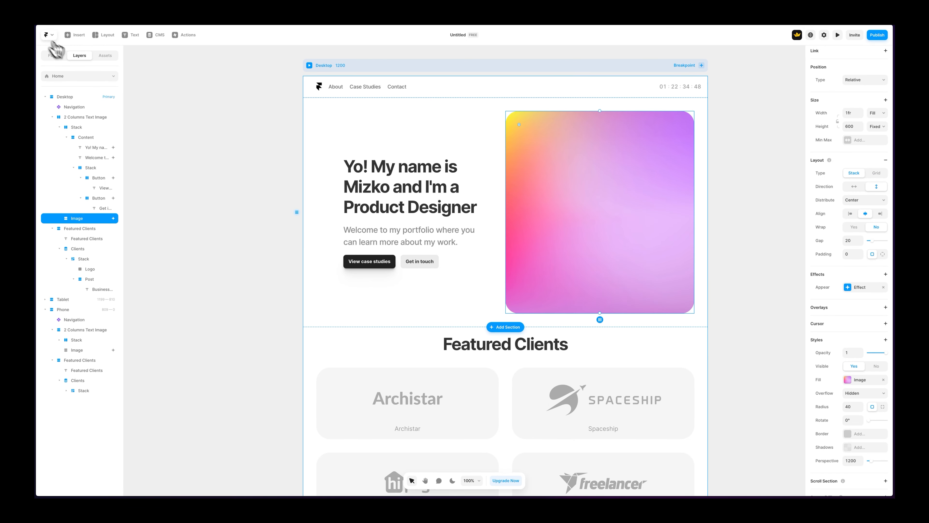
Set the spring transition delay of the welcome paragraph's appear effect to 0.2.
click(412, 244)
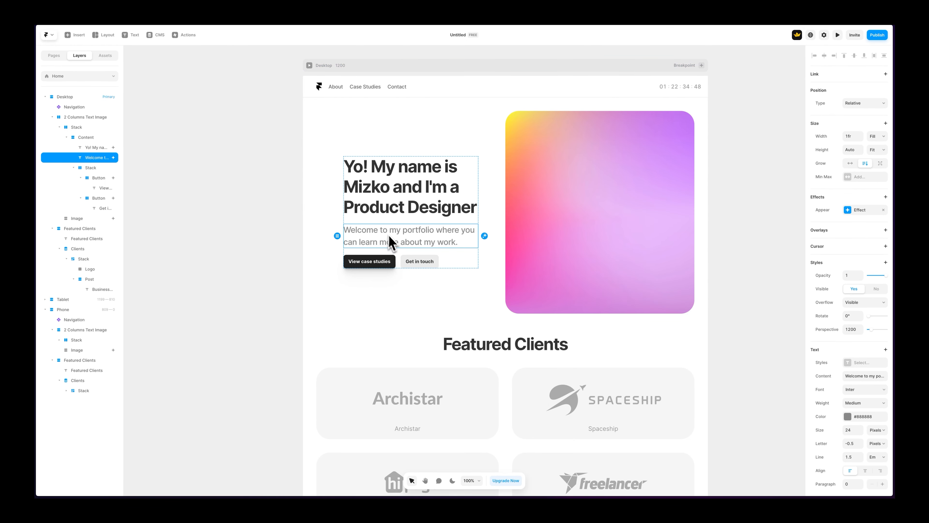
click(853, 212)
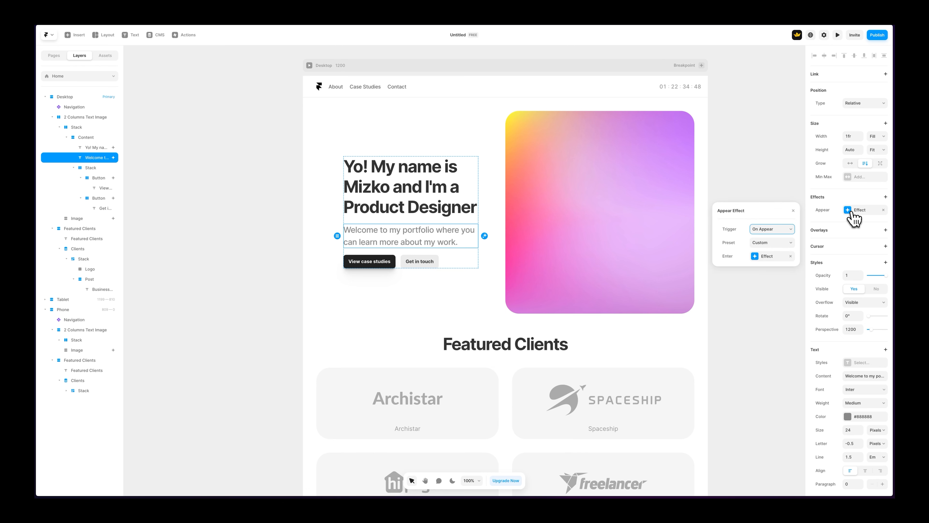
click(762, 257)
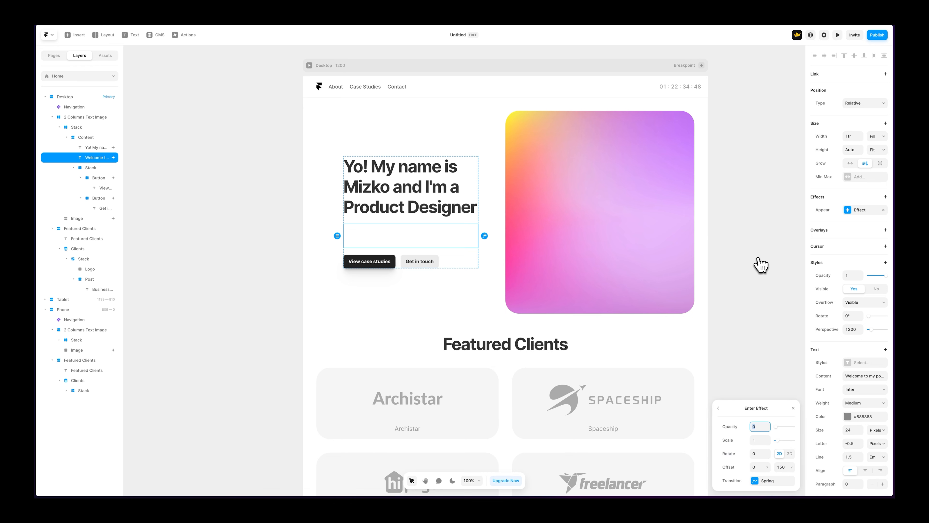
drag(766, 390, 768, 176)
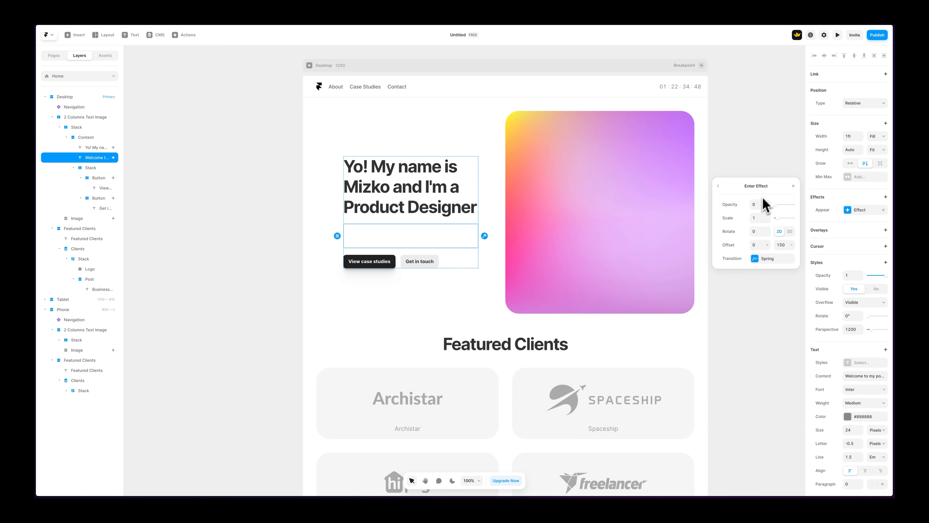
click(755, 259)
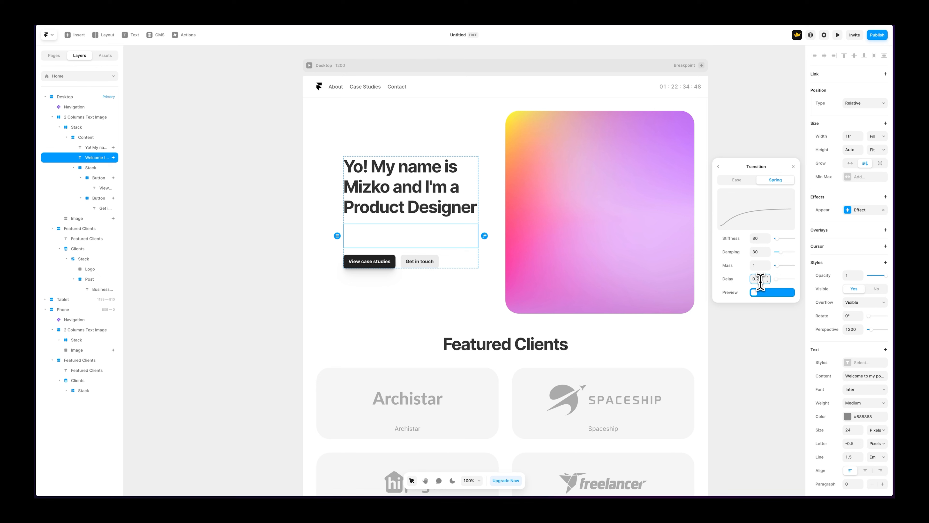
click(795, 168)
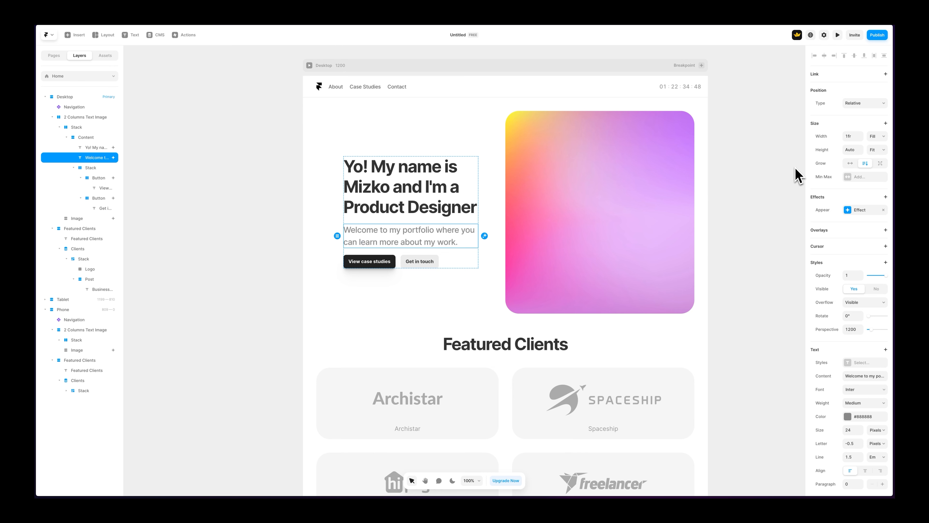
Set the appear effect's transition delay to 0.4 on the View case studies button and 0.6 on the Get in touch button.
click(392, 266)
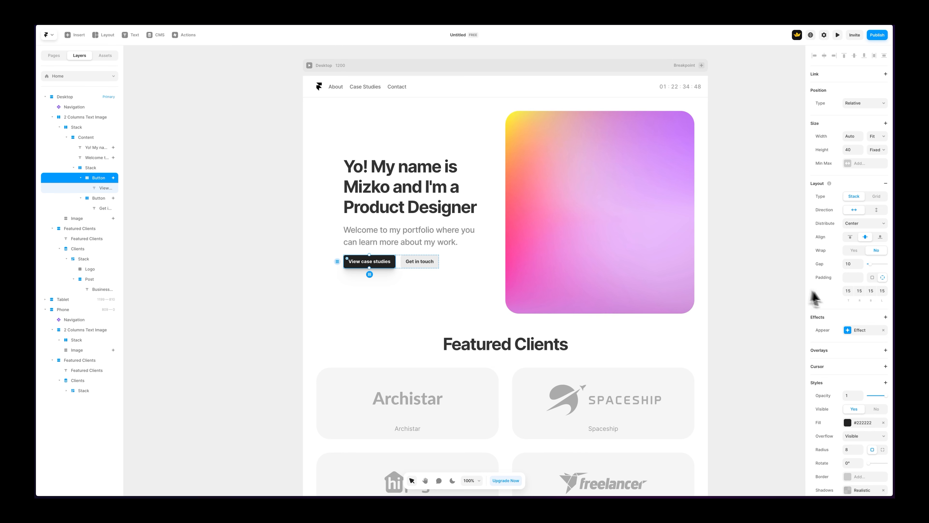
click(851, 332)
click(761, 377)
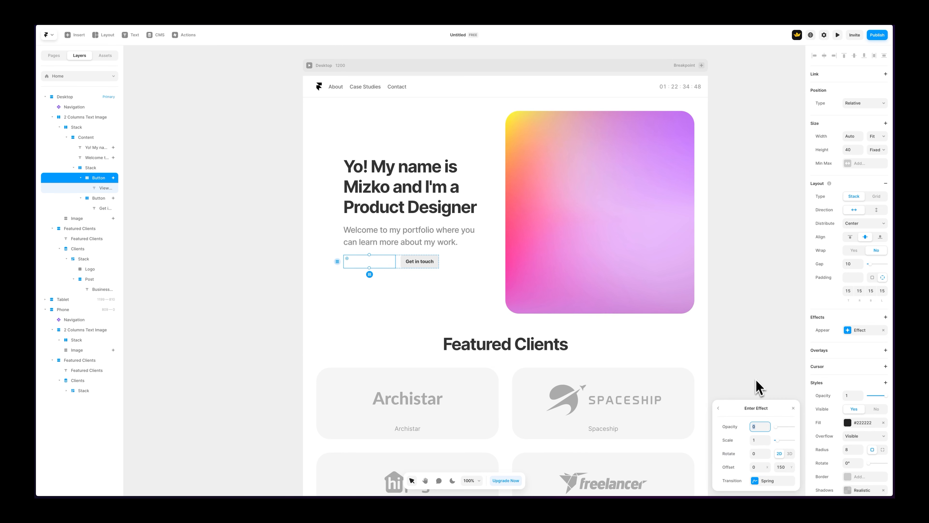
drag(751, 355, 744, 181)
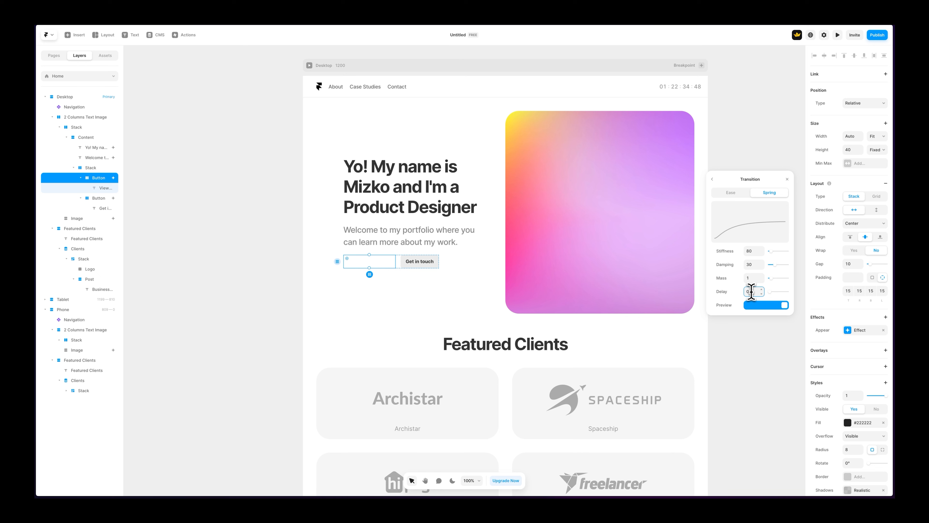
text(.4)
key(Return)
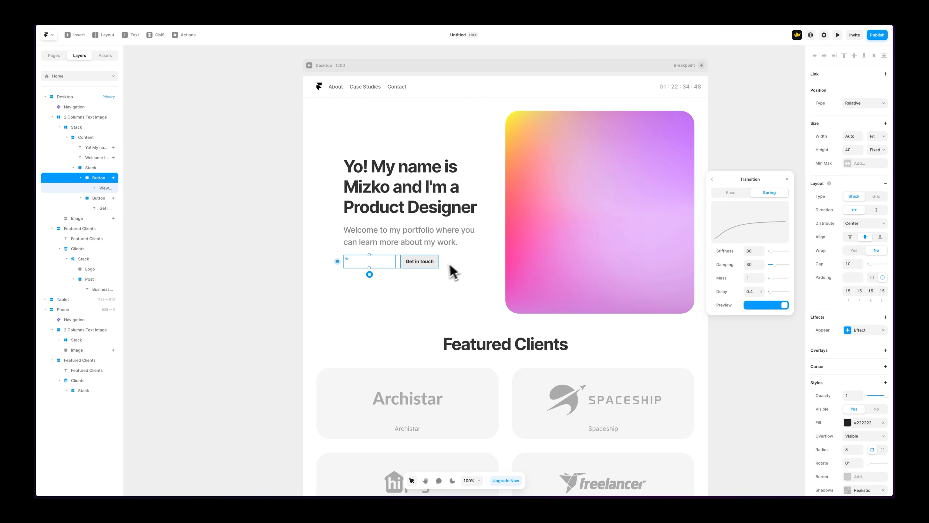
click(436, 267)
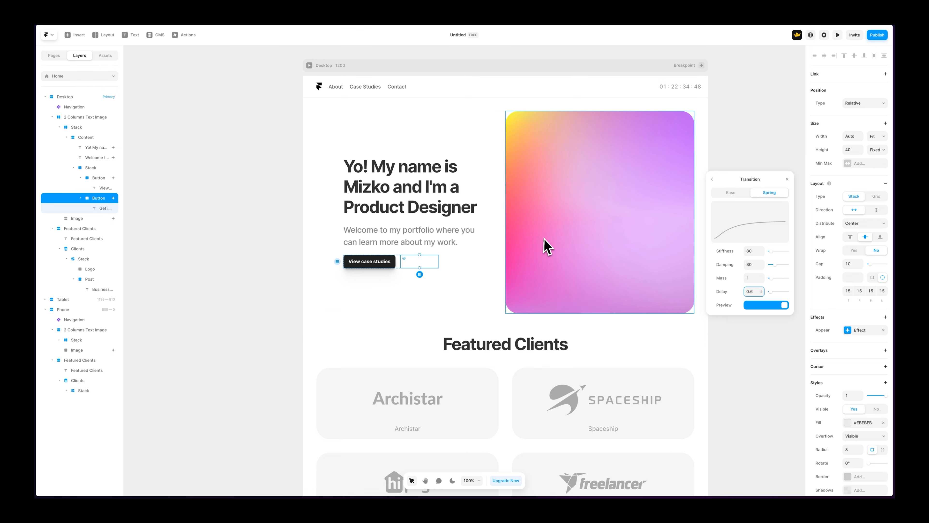
Select the Desktop hero's gradient image for editing its appear effect's transition.
click(548, 246)
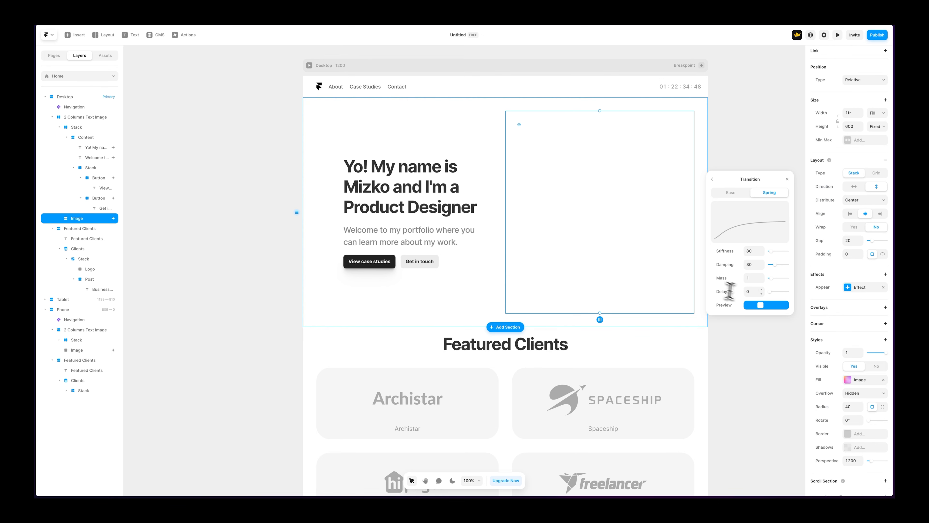